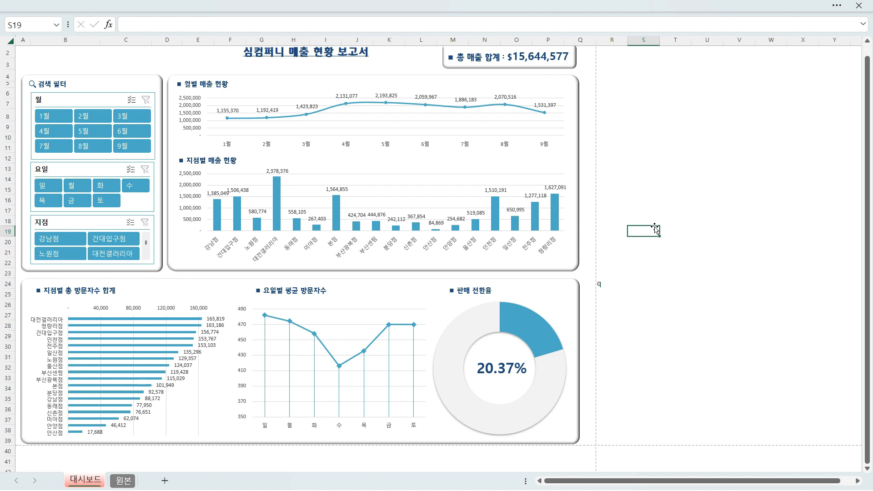
# Filter the dashboard with the month slicer, starting from 1월 and finishing with only 9월 selected
pyautogui.click(259, 56)
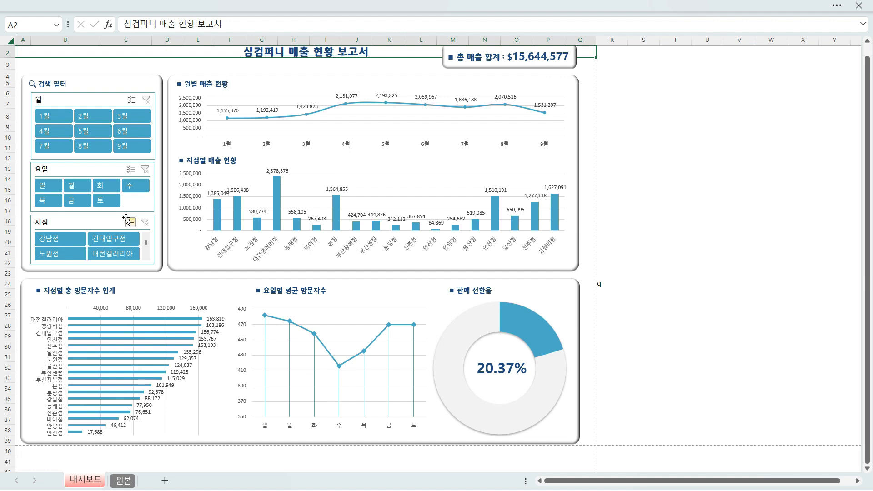
pyautogui.click(85, 478)
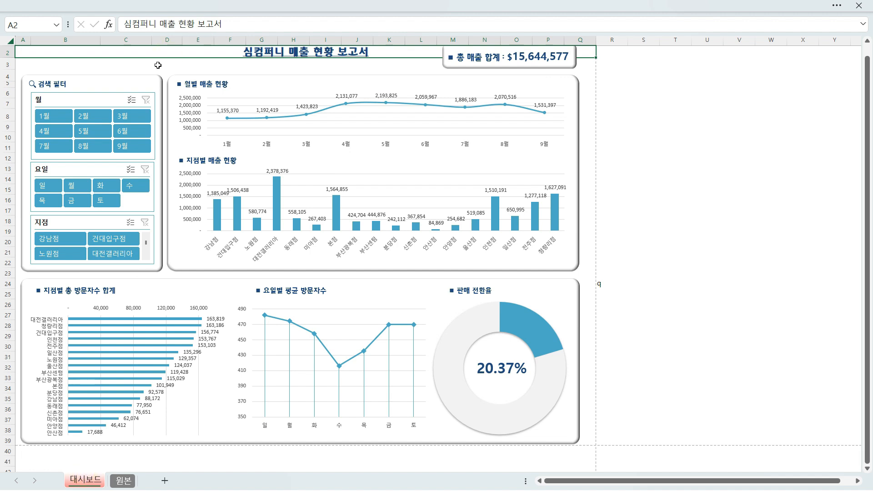
pyautogui.click(59, 118)
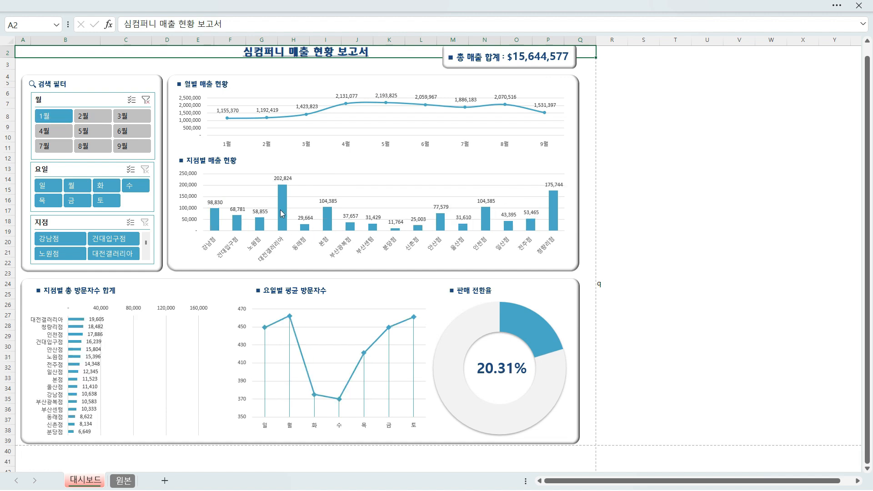
pyautogui.click(117, 132)
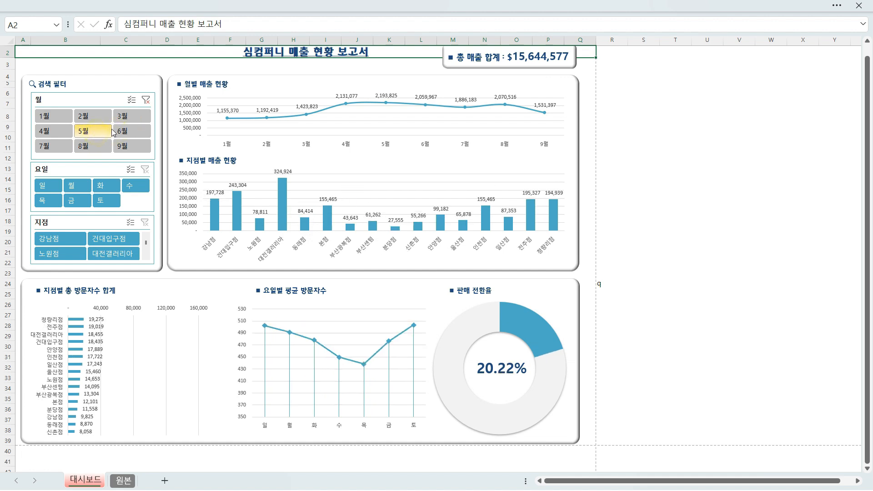
pyautogui.click(128, 147)
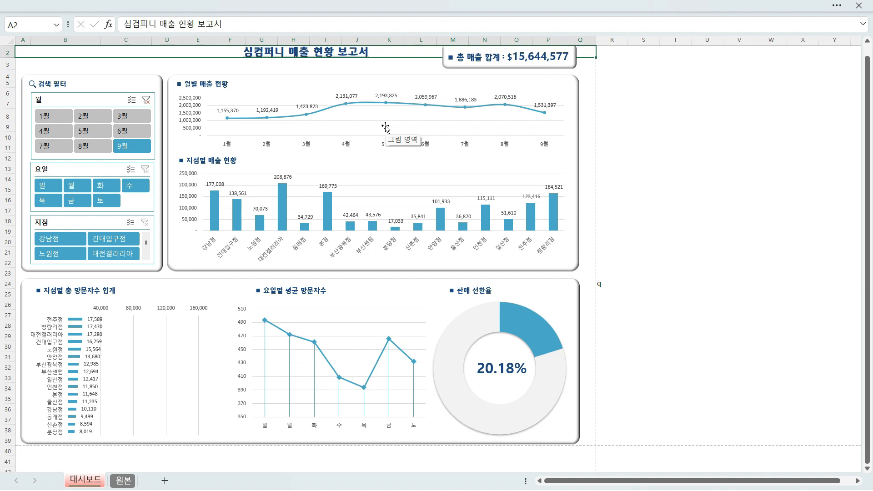
# Filter the dashboard with the weekday slicer, going through 화 and 금 and finishing with only 토 selected
pyautogui.click(102, 186)
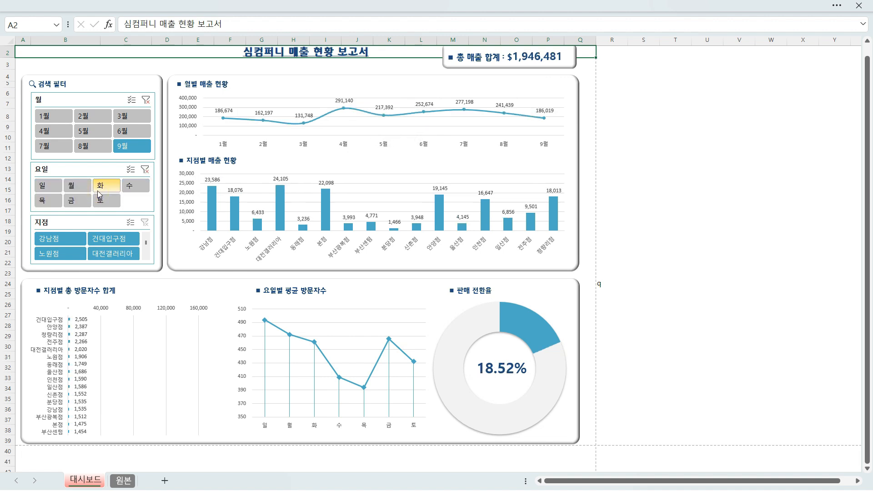
pyautogui.click(100, 201)
pyautogui.click(76, 200)
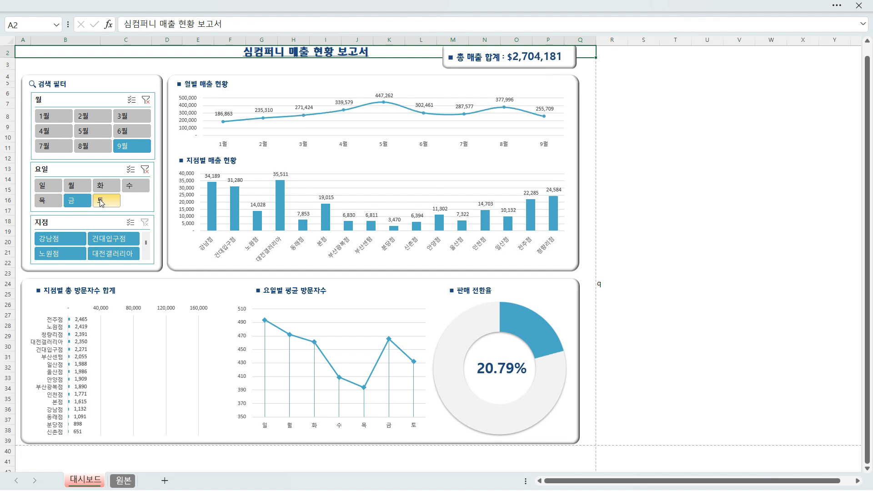
pyautogui.click(103, 200)
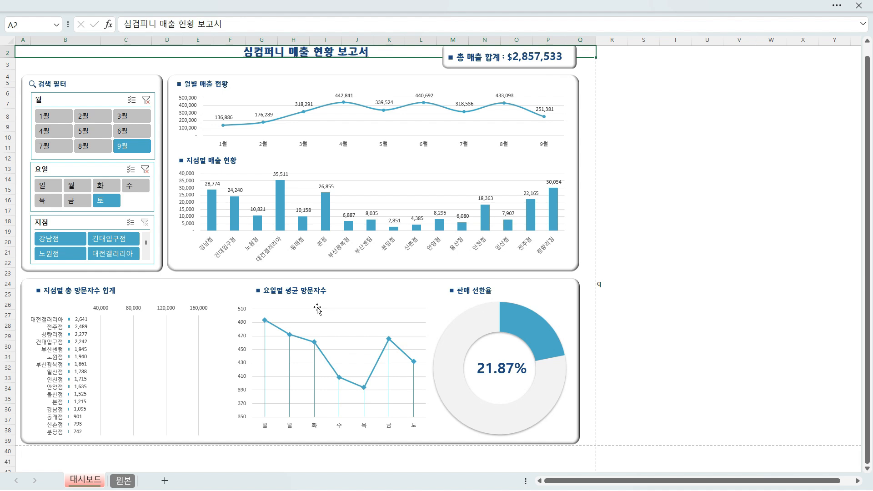
# Filter the dashboard to the 대전갤러리아 branch with the branch slicer
pyautogui.click(78, 239)
pyautogui.click(110, 246)
pyautogui.click(110, 253)
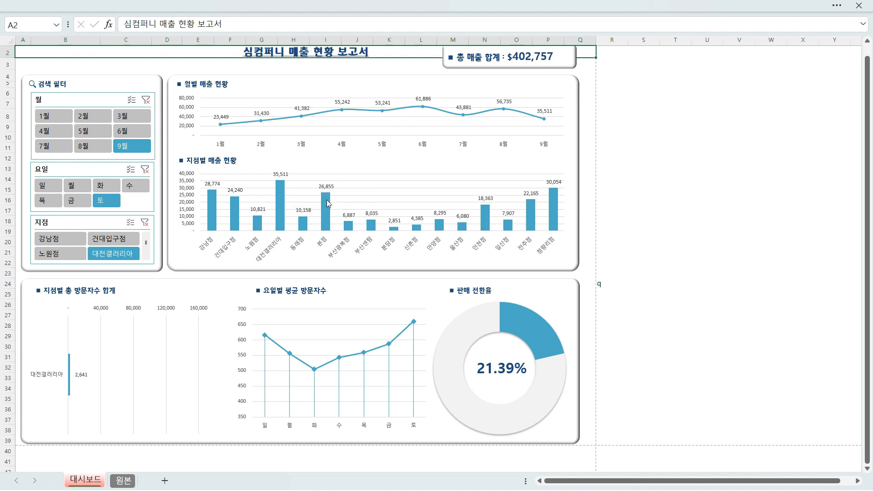
pyautogui.moveTo(327, 202)
# Examine the source table on the 원본 sheet, from the 코드명 column to the 요일 column and its formula
pyautogui.click(123, 481)
pyautogui.click(190, 253)
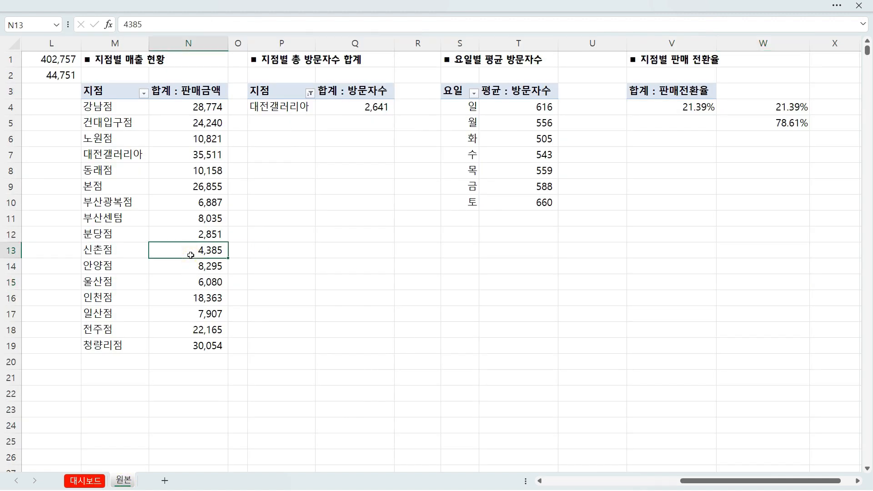
pyautogui.press('Left')
pyautogui.press('Home')
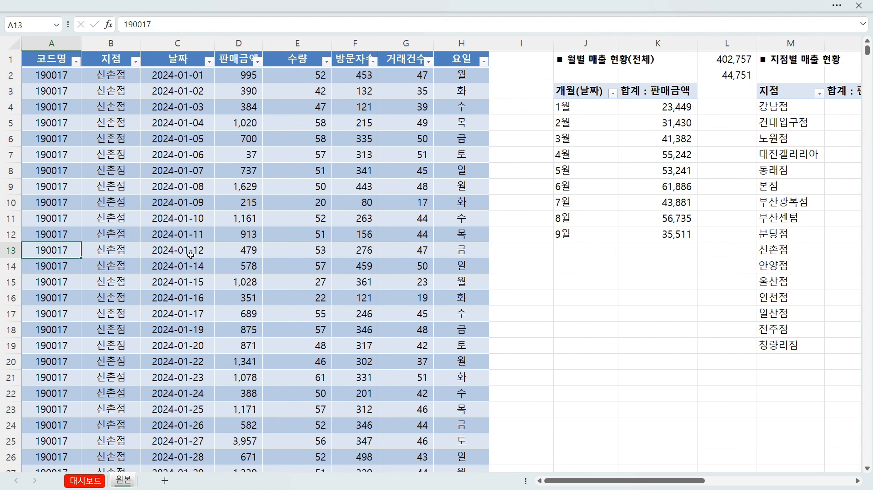
pyautogui.press('Right')
pyautogui.press('Right')
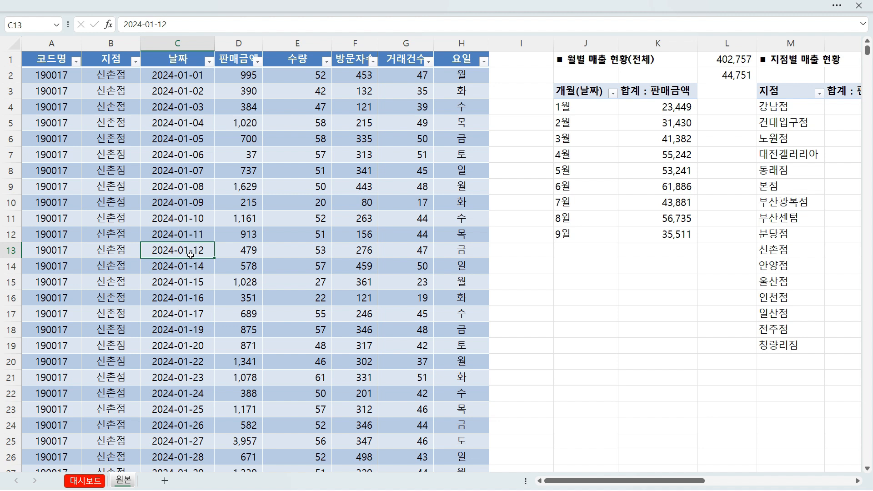
pyautogui.press('Right')
pyautogui.press('Right')
pyautogui.press('Right')
pyautogui.press('Right')
pyautogui.press('Right')
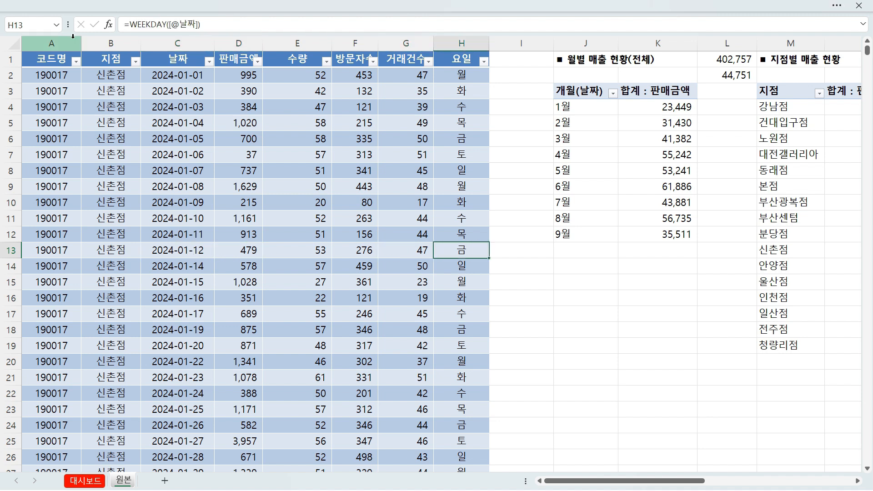
pyautogui.click(419, 207)
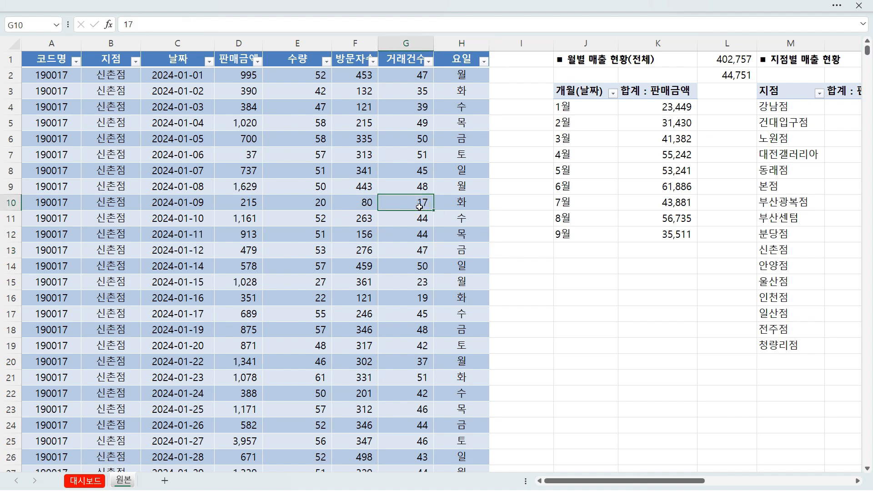
# Examine the pivot tables beside the source data for monthly sales, branch sales, branch visitors and average visitors by weekday
pyautogui.press('Left')
pyautogui.press('Right')
pyautogui.press('Right')
pyautogui.press('Right')
pyautogui.press('Right')
pyautogui.press('Right')
pyautogui.press('Right')
pyautogui.press('Right')
pyautogui.press('Right')
pyautogui.press('Right')
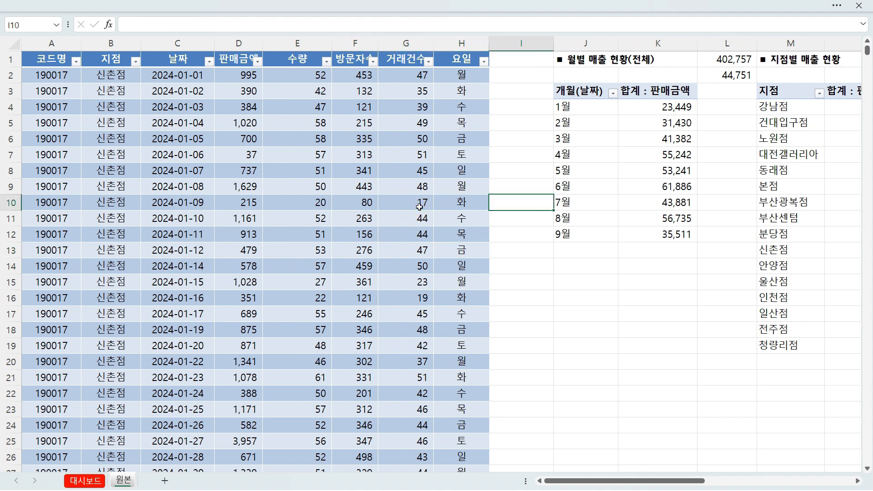
pyautogui.press('Right')
pyautogui.press('Right')
pyautogui.press('Right')
pyautogui.press('Right')
pyautogui.press('Right')
pyautogui.press('Right')
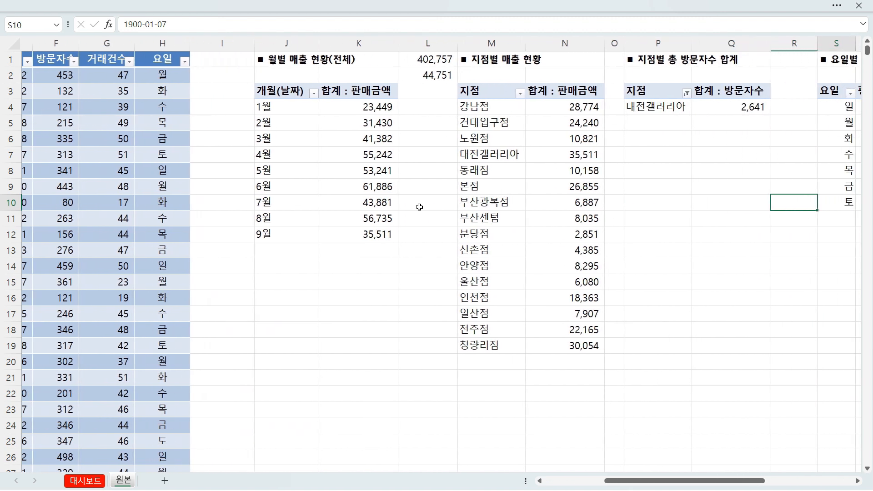
pyautogui.press('Left')
pyautogui.press('Left')
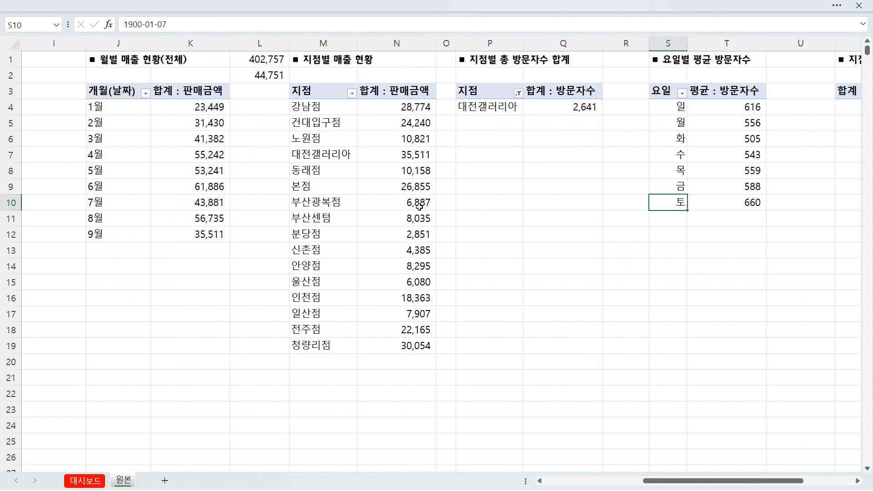
pyautogui.press('Right')
pyautogui.press('Right')
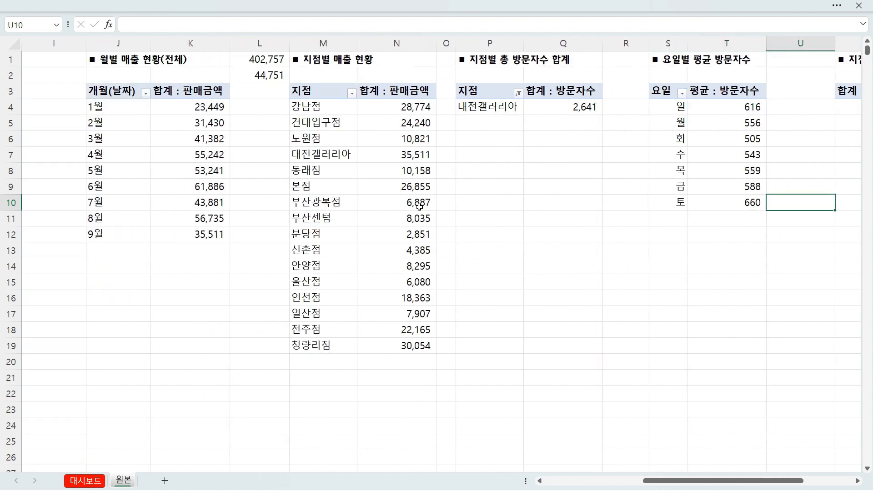
pyautogui.click(300, 219)
pyautogui.hotkey('shift', 'Right')
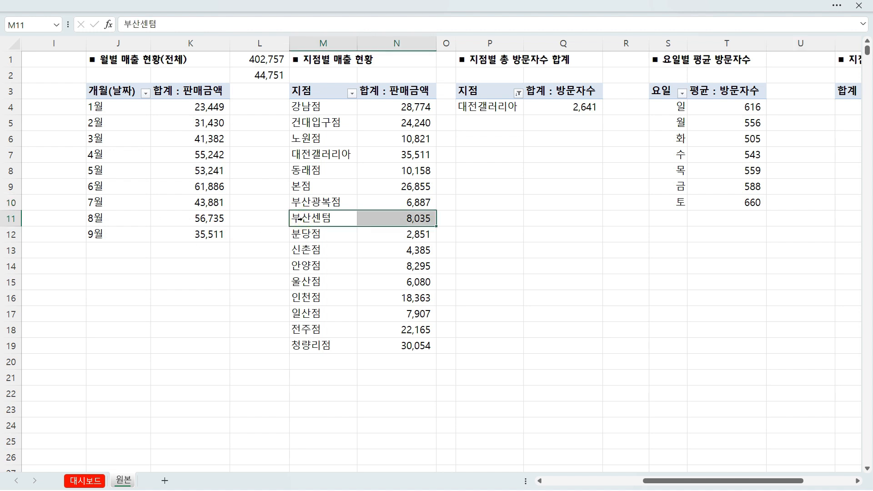
# View the empty dashboard layout, then select a date cell in the raw data on the 원본 sheet
pyautogui.hotkey('ctrl', 'pageup')
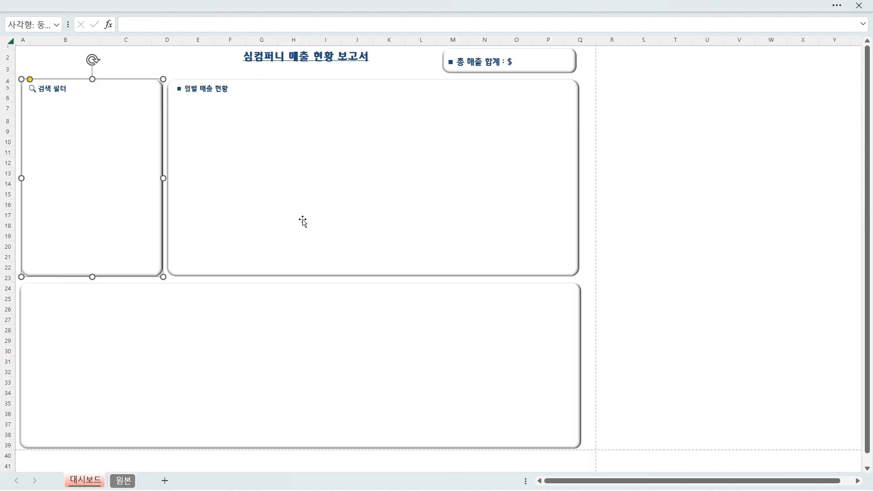
pyautogui.click(124, 481)
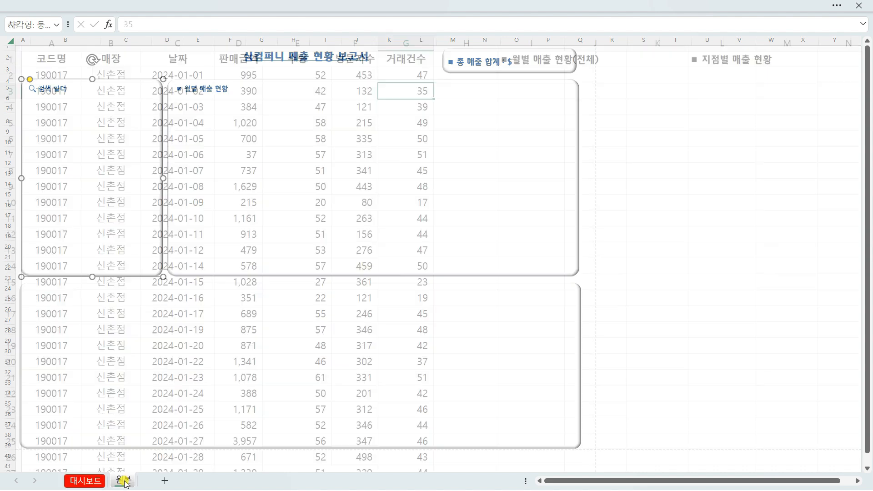
pyautogui.click(236, 237)
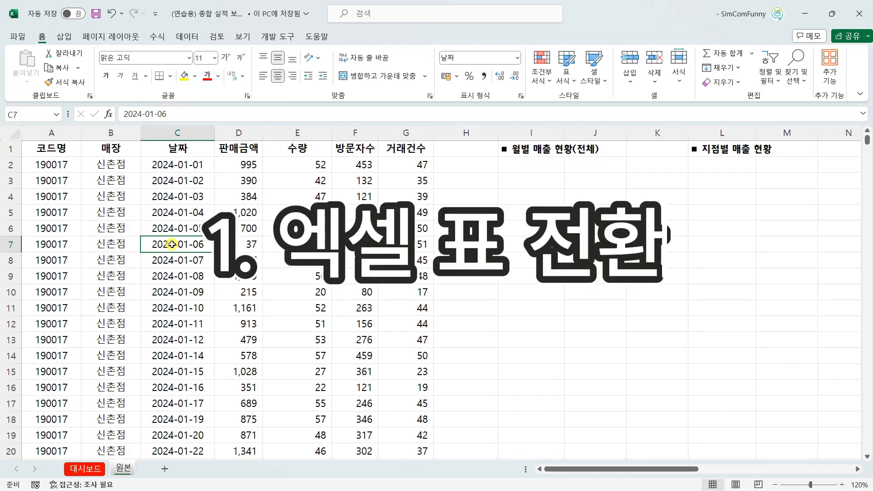
pyautogui.click(64, 36)
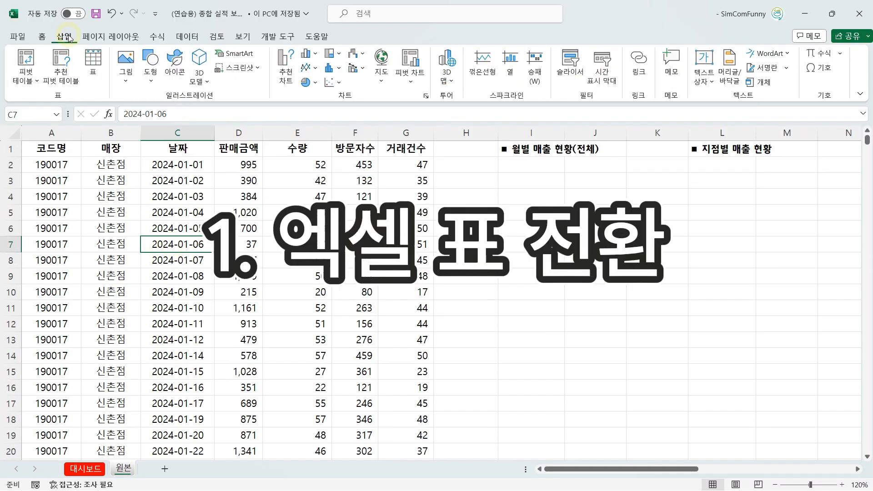
pyautogui.click(93, 61)
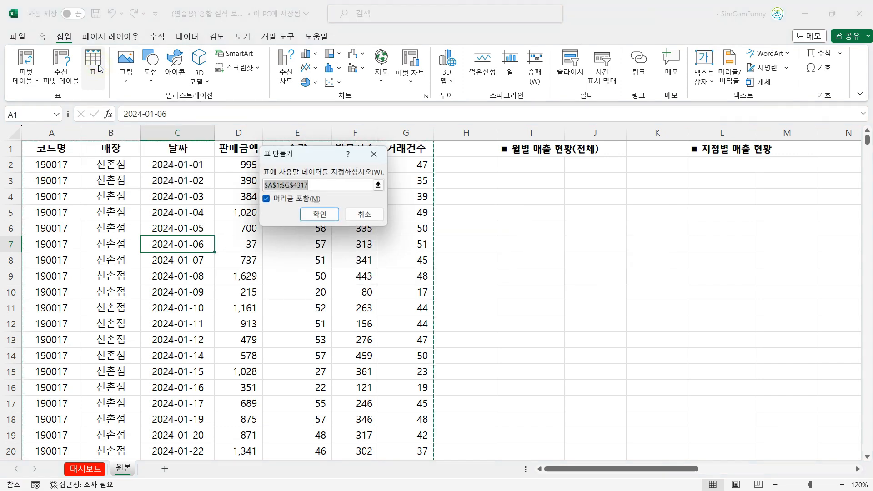
pyautogui.click(369, 216)
# Convert the data range A1:G4317 into an Excel table that includes its header row
pyautogui.hotkey('ctrl', 't')
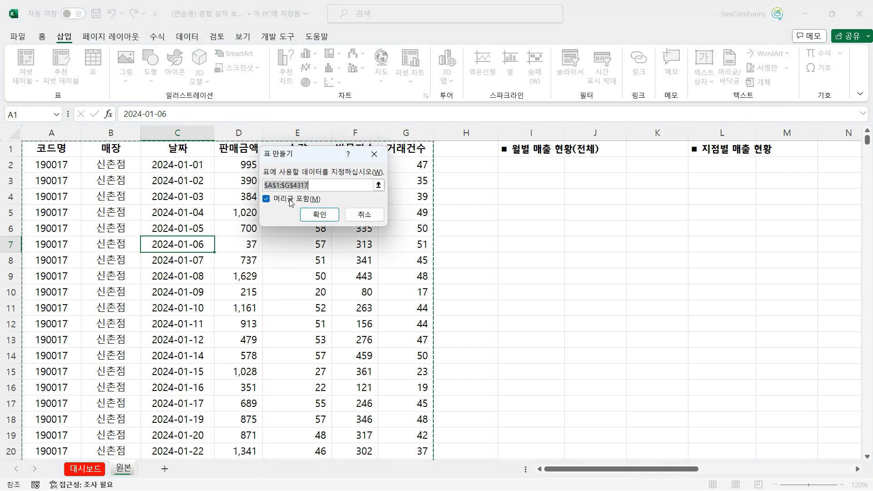
pyautogui.click(320, 214)
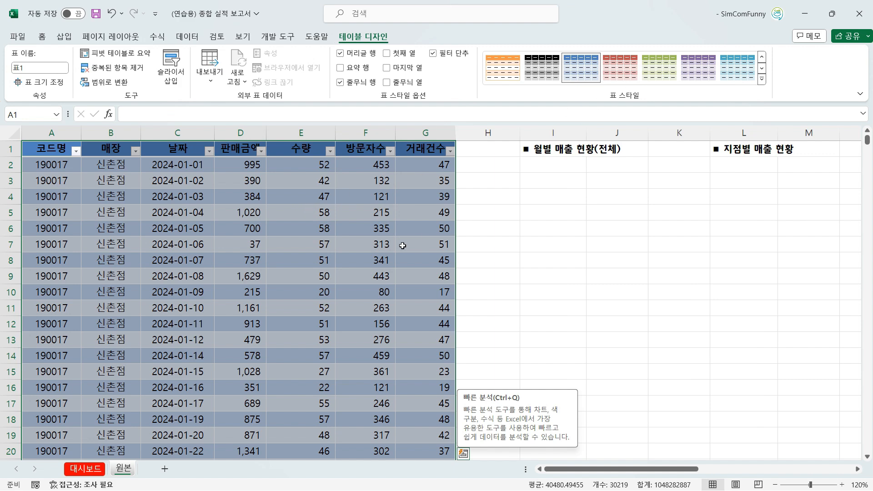
pyautogui.click(376, 255)
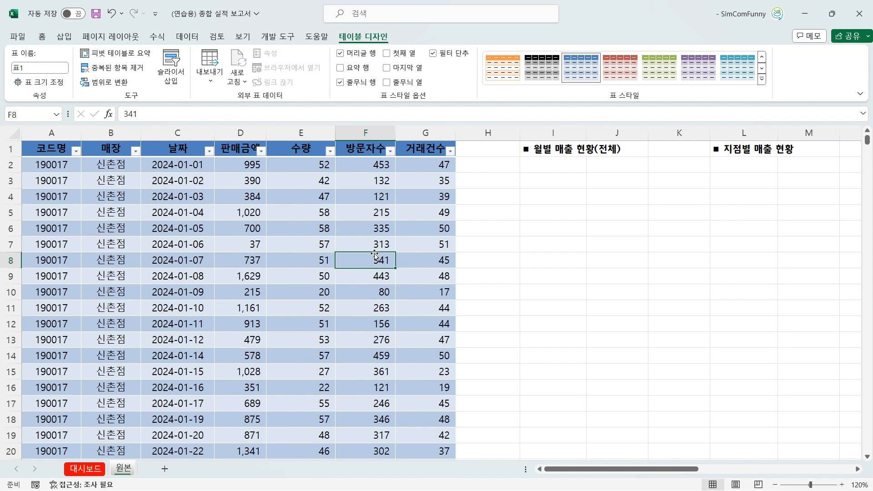
pyautogui.click(430, 212)
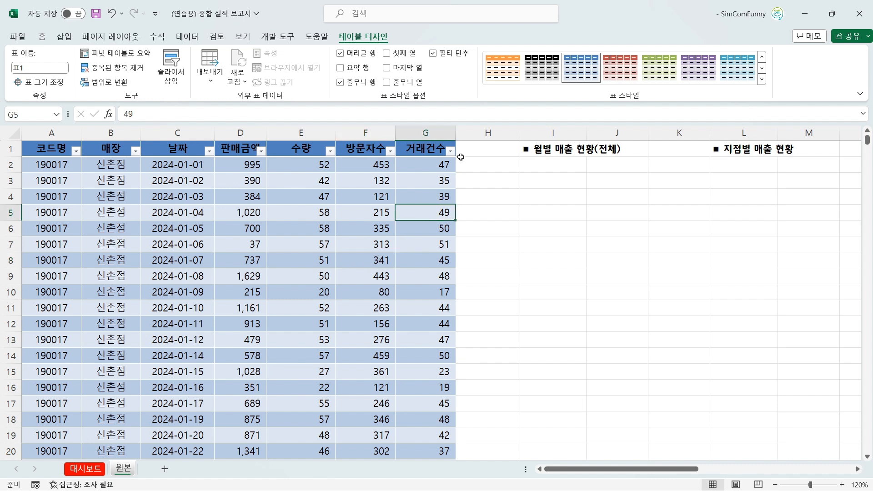
# Insert a blank column at column H, between the table and the 월별 매출 현황(전체) section
pyautogui.click(470, 128)
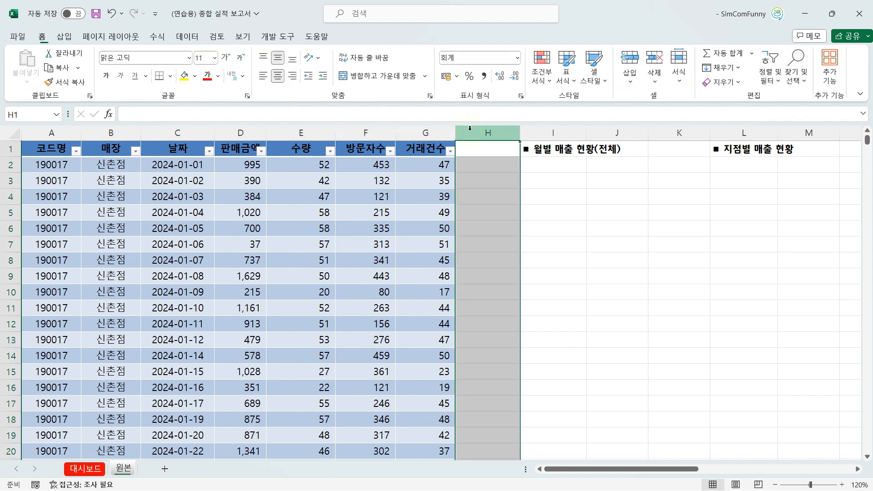
pyautogui.click(473, 152)
pyautogui.click(472, 136)
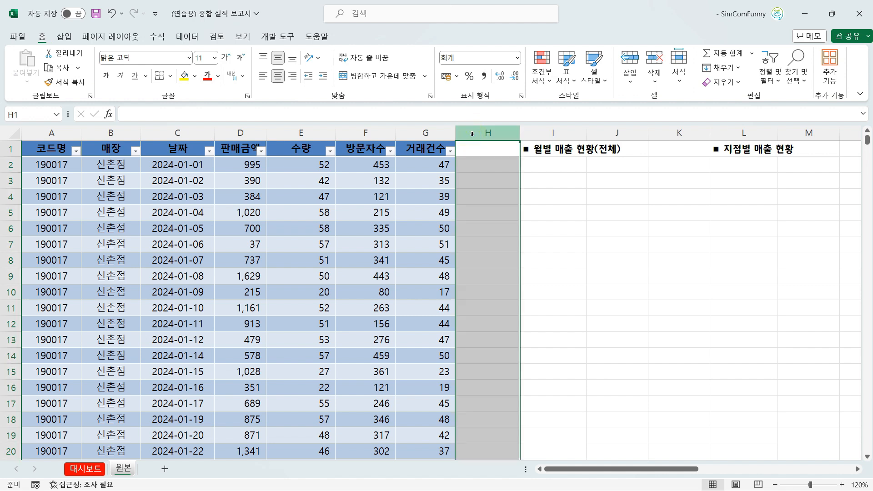
pyautogui.hotkey('ctrl', '+')
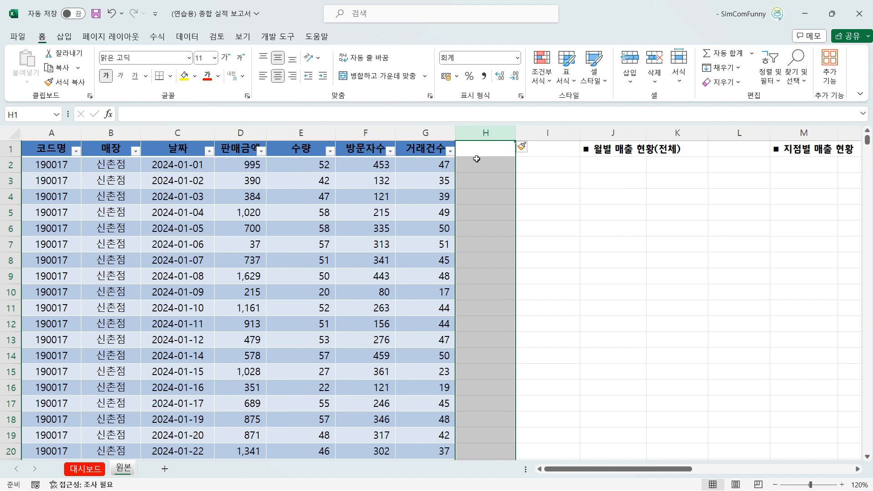
# Add a new table column headed 요일 in cell H1, directly after the 거래건수 column
pyautogui.click(475, 151)
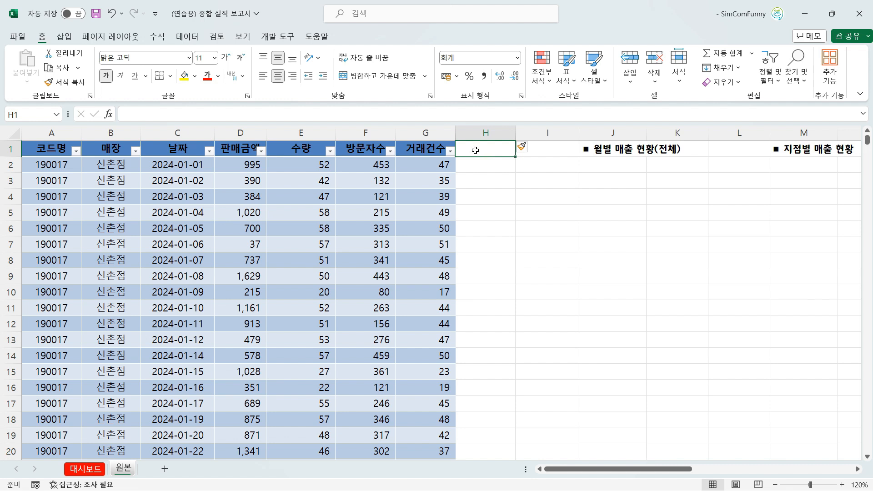
pyautogui.write('dydl')
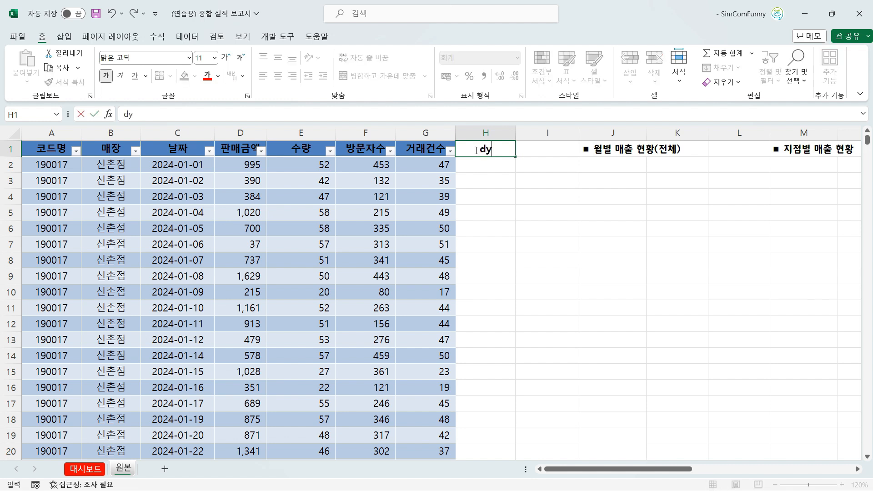
pyautogui.press('BackSpace')
pyautogui.press('BackSpace')
pyautogui.press('BackSpace')
pyautogui.press('BackSpace')
pyautogui.write('요일')
pyautogui.press('Return')
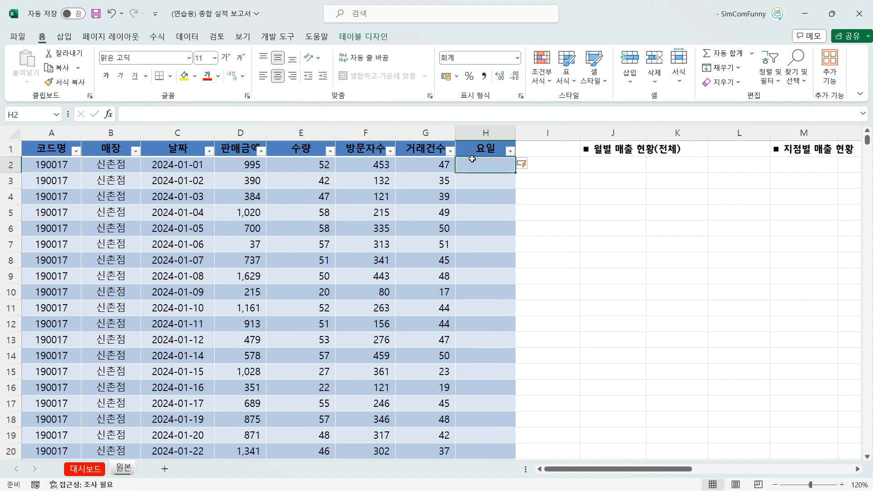
# Fill the 요일 table column with a WEEKDAY formula that references the 날짜 value of each row
pyautogui.write('=')
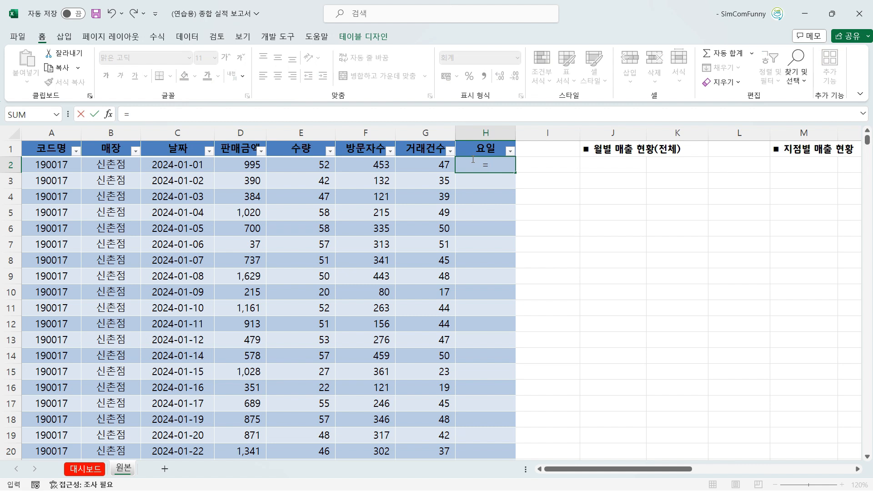
pyautogui.write('wee')
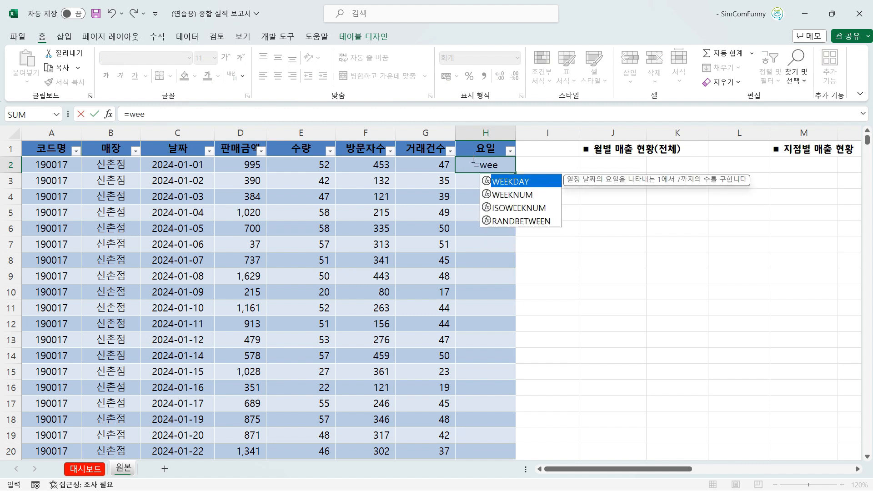
pyautogui.write('kday')
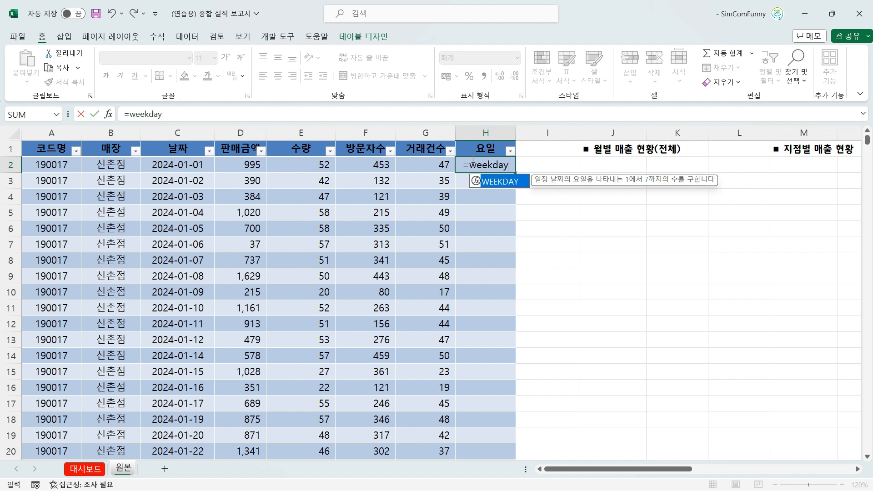
pyautogui.write('(')
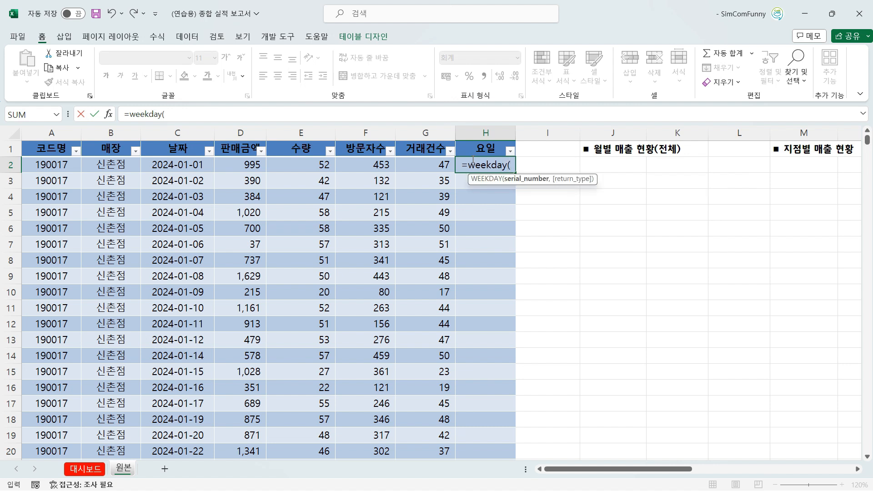
pyautogui.click(186, 168)
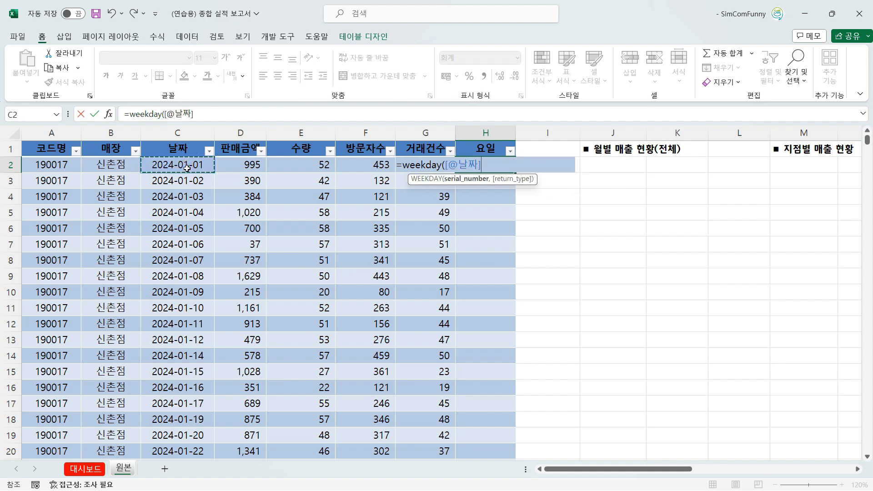
pyautogui.press('Return')
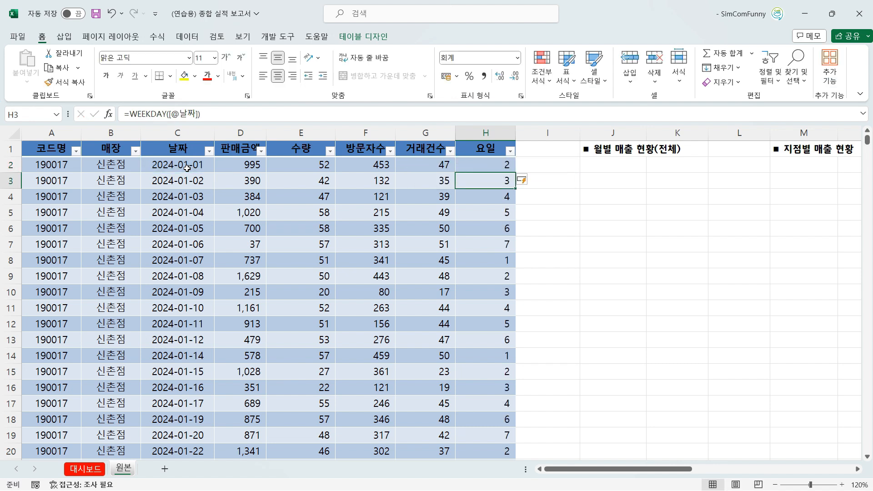
# Apply a custom number format to column H so each weekday number displays as a one-character Korean day name
pyautogui.click(492, 166)
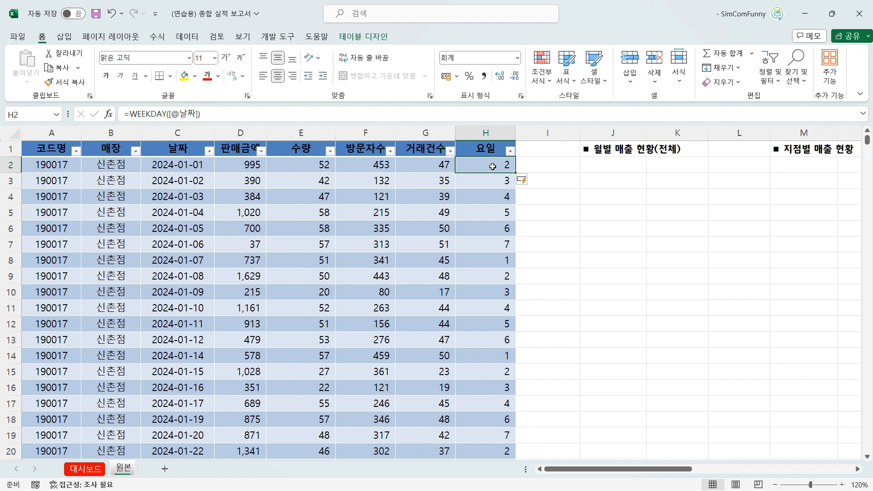
pyautogui.click(481, 134)
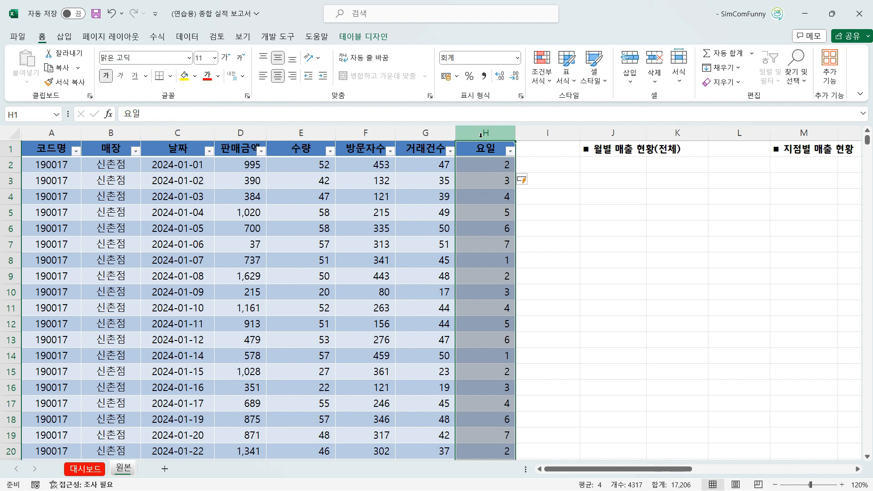
pyautogui.hotkey('ctrl', '1')
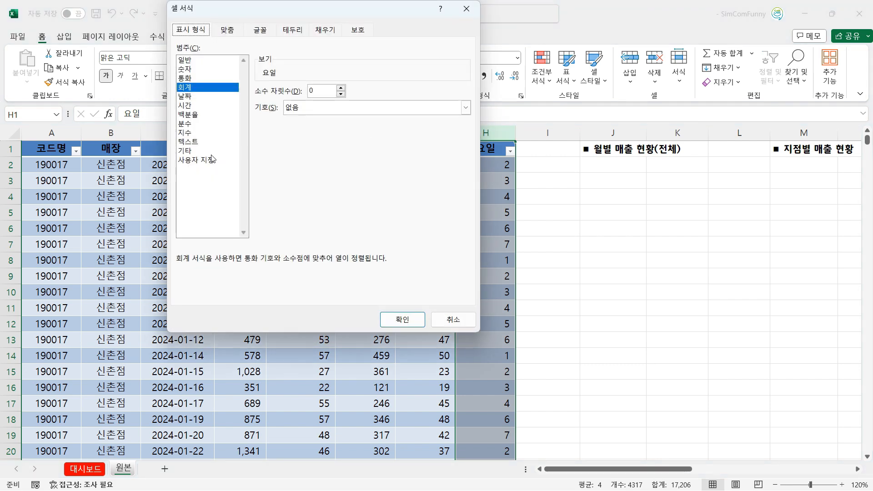
pyautogui.click(229, 159)
pyautogui.click(377, 106)
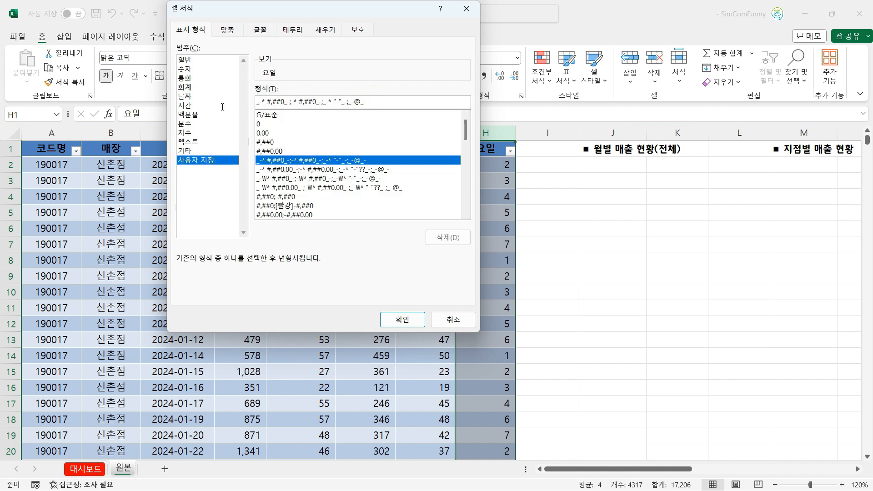
pyautogui.moveTo(284, 99); pyautogui.dragTo(256, 101)
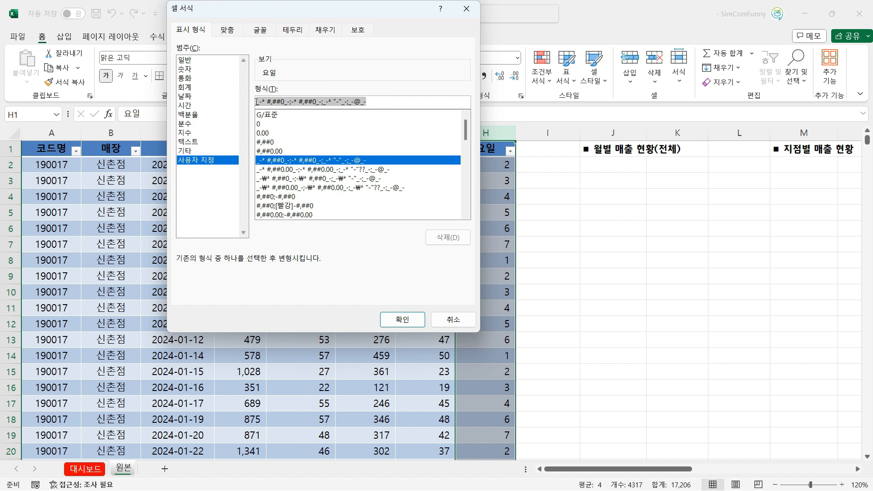
pyautogui.press('BackSpace')
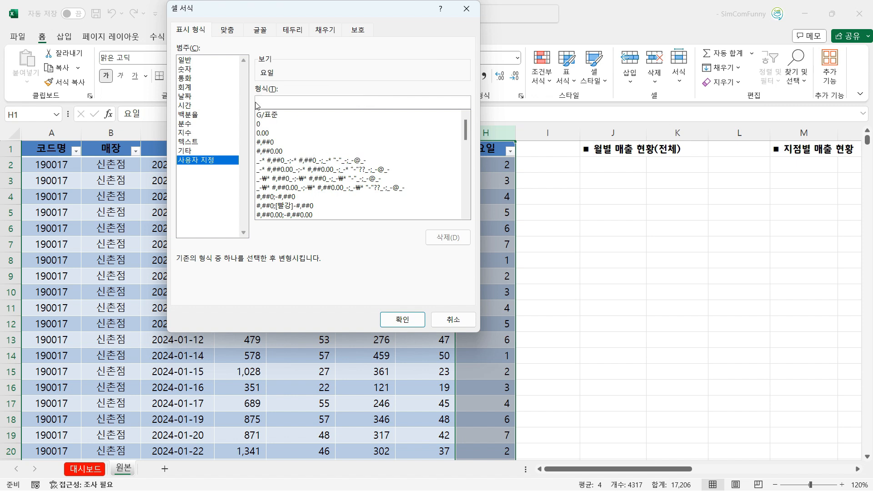
pyautogui.write('ㅇ')
pyautogui.press('Return')
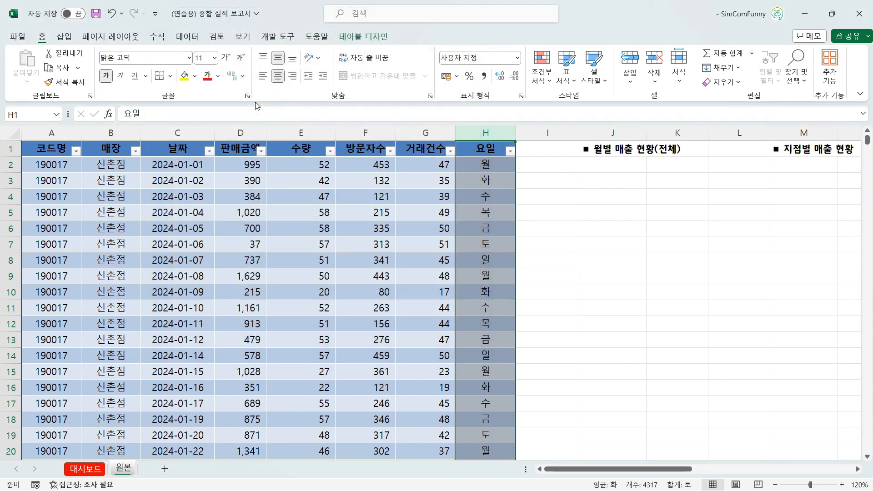
# Check the formulas and displayed day names in the first rows of the 요일 column
pyautogui.click(484, 168)
pyautogui.click(485, 182)
pyautogui.click(484, 195)
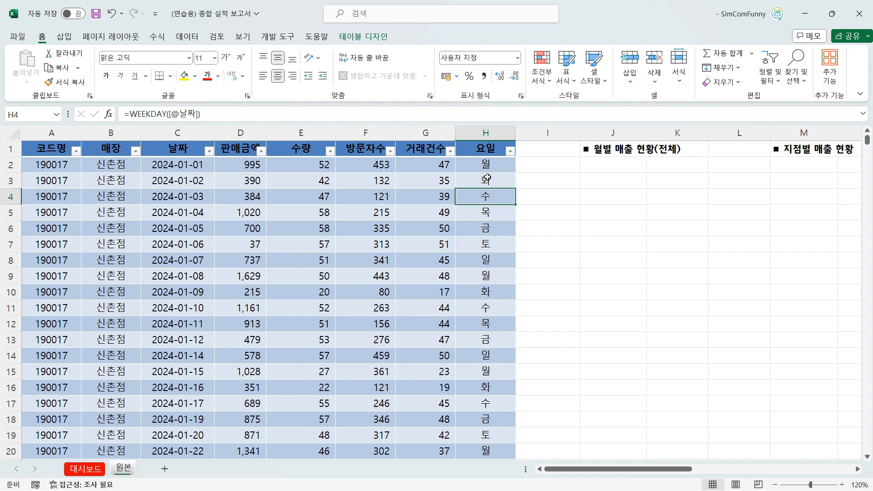
pyautogui.click(486, 165)
pyautogui.click(487, 181)
pyautogui.click(486, 196)
pyautogui.click(487, 210)
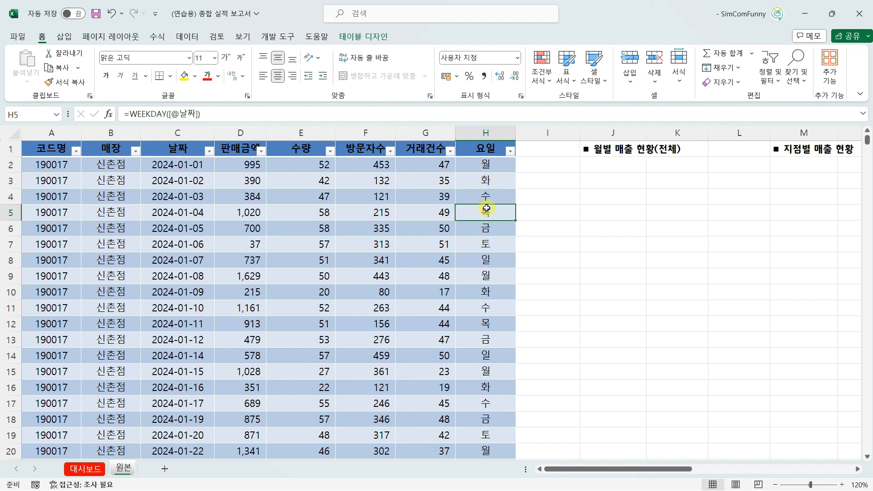
pyautogui.click(484, 227)
pyautogui.click(477, 269)
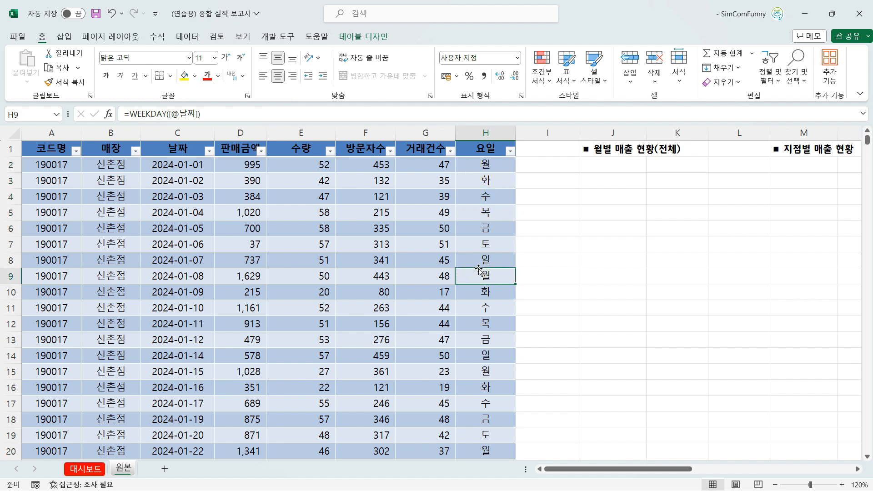
pyautogui.click(500, 246)
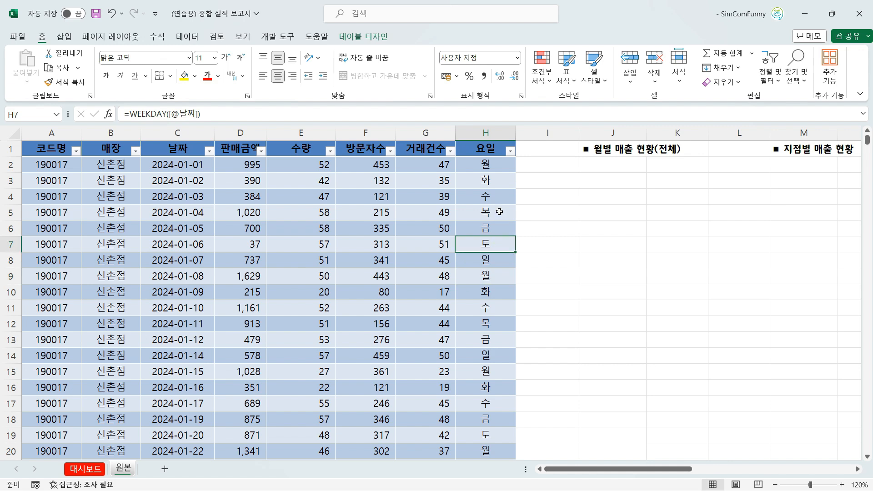
# Review the section headings beside the table, from 월별 매출 현황(전체) to 지점별 판매 전환율, and return to the data
pyautogui.press('Right')
pyautogui.press('Right')
pyautogui.press('Right')
pyautogui.press('Right')
pyautogui.press('Right')
pyautogui.press('Right')
pyautogui.press('Right')
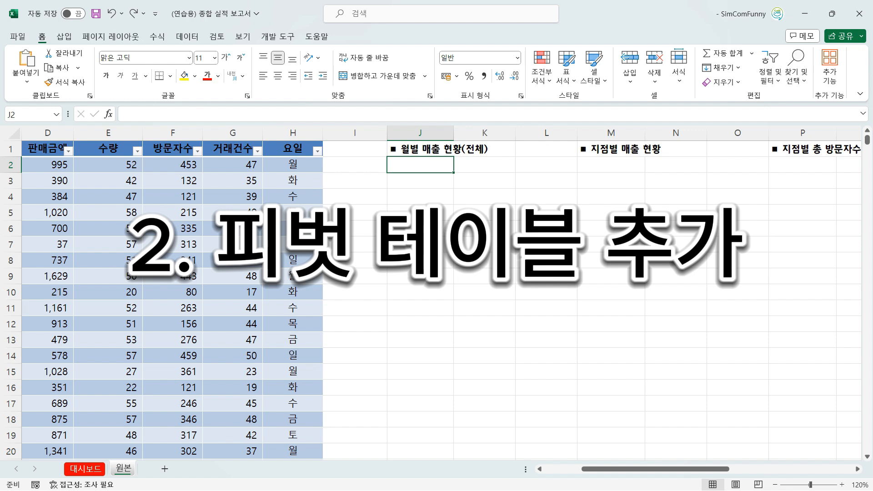
pyautogui.press('Down')
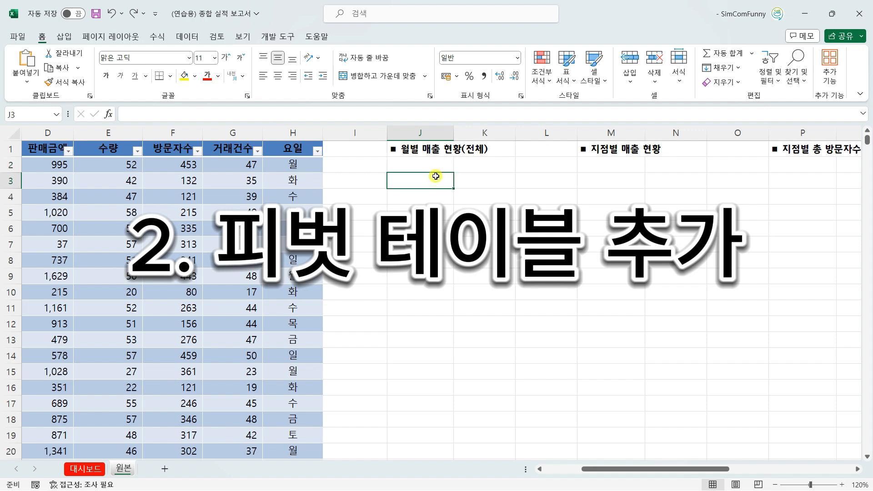
pyautogui.press('Right')
pyautogui.press('Right')
pyautogui.press('Right')
pyautogui.press('Right')
pyautogui.press('Right')
pyautogui.press('Right')
pyautogui.press('Right')
pyautogui.press('Right')
pyautogui.press('Right')
pyautogui.press('Right')
pyautogui.press('Right')
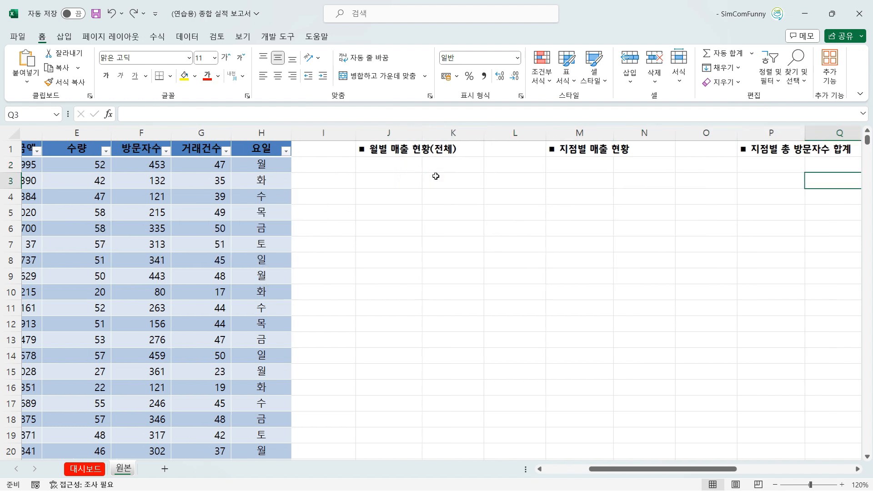
pyautogui.press('Right')
pyautogui.press('Right')
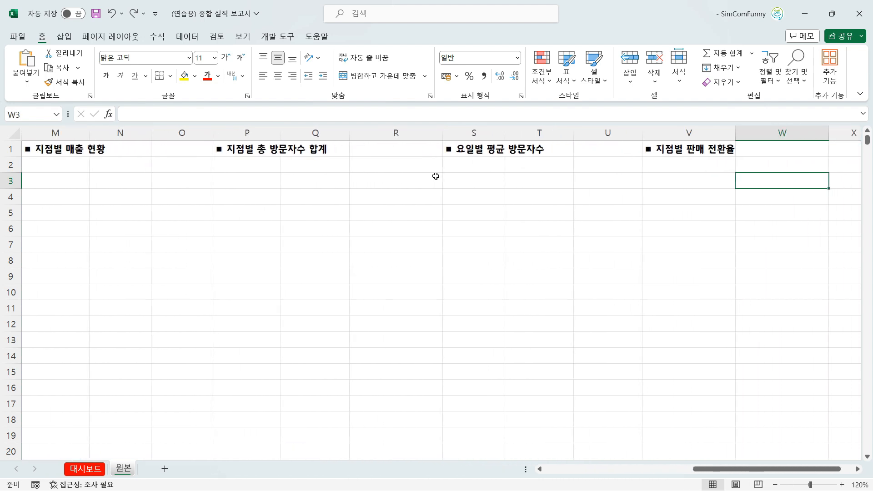
pyautogui.press('Left')
pyautogui.press('Left')
pyautogui.press('Left')
pyautogui.press('Left')
pyautogui.press('Left')
pyautogui.press('Left')
pyautogui.press('Left')
pyautogui.press('Left')
pyautogui.press('Left')
pyautogui.press('Left')
pyautogui.press('Left')
pyautogui.press('Left')
pyautogui.press('Left')
pyautogui.press('Left')
pyautogui.press('Left')
pyautogui.press('Left')
pyautogui.press('Left')
pyautogui.press('Left')
pyautogui.press('Left')
pyautogui.press('Left')
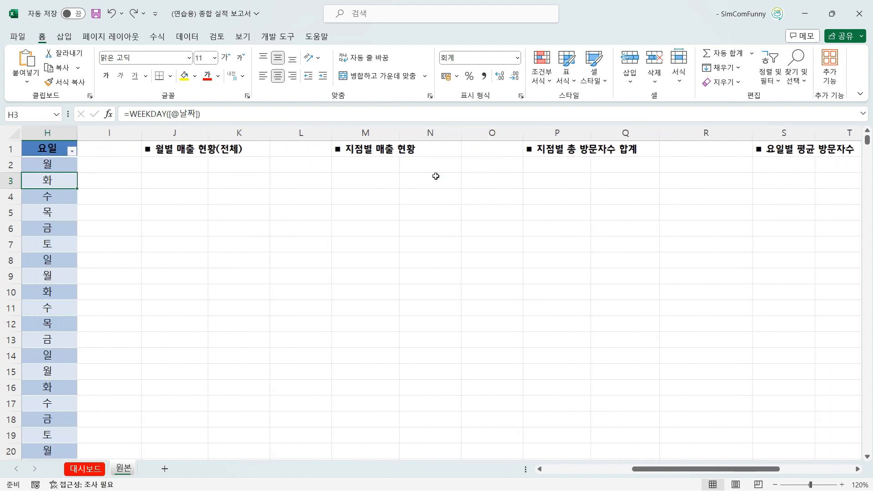
pyautogui.press('Left')
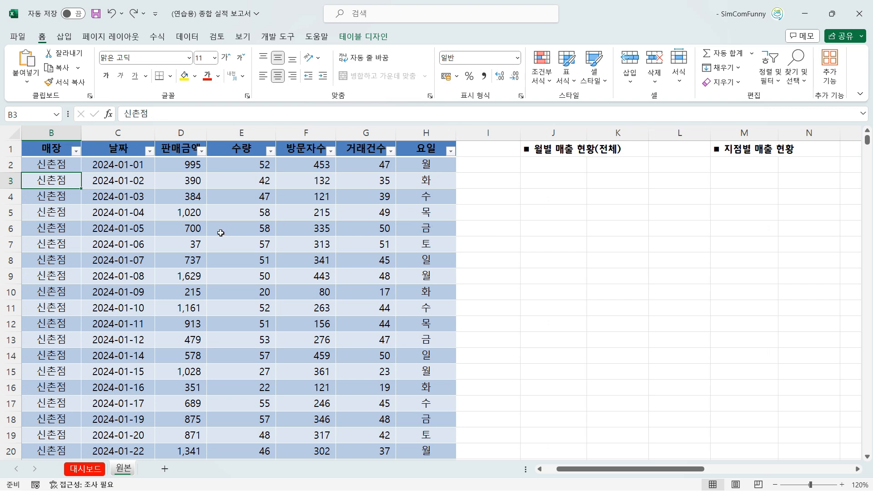
# Insert a PivotTable based on table 표1 into the existing worksheet 원본 at cell J3
pyautogui.click(234, 243)
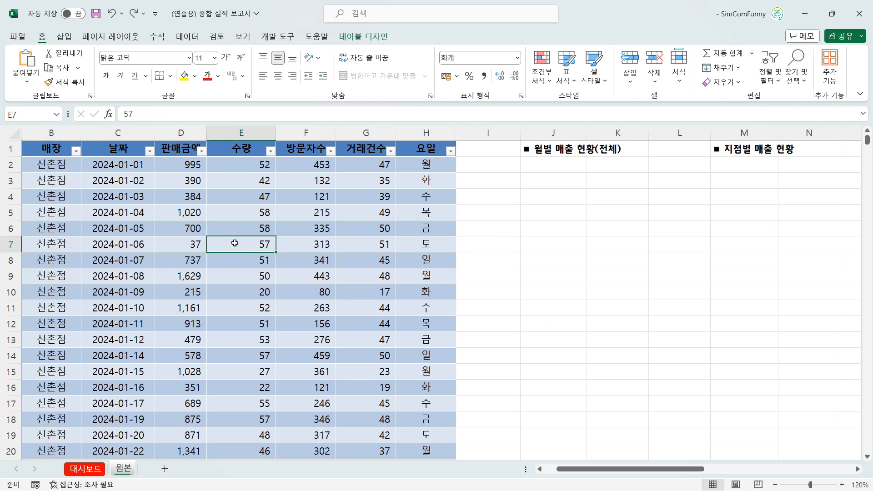
pyautogui.click(64, 36)
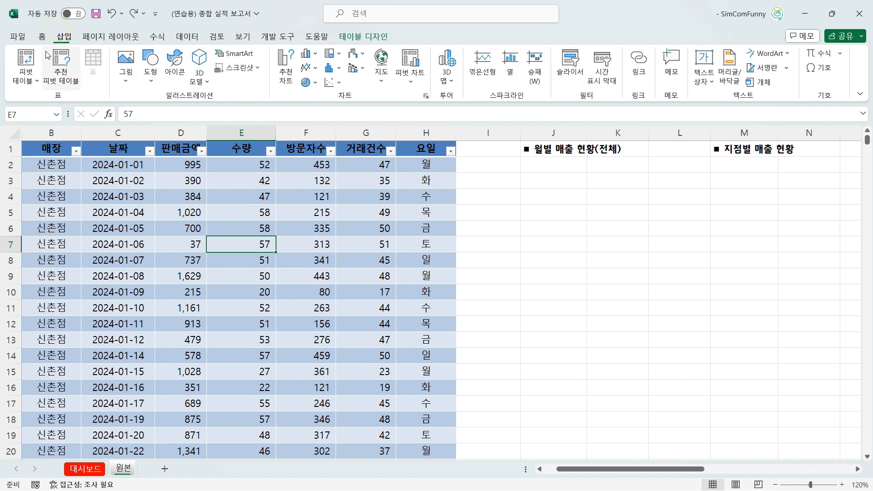
pyautogui.click(26, 59)
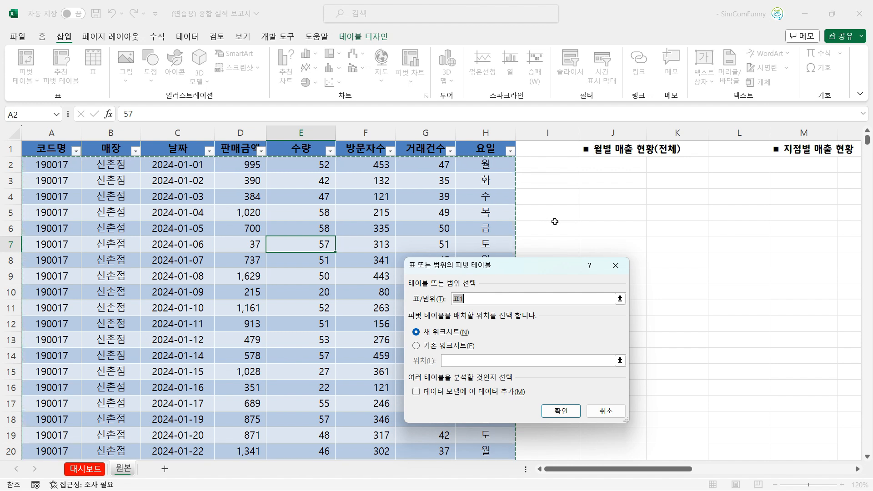
pyautogui.click(415, 346)
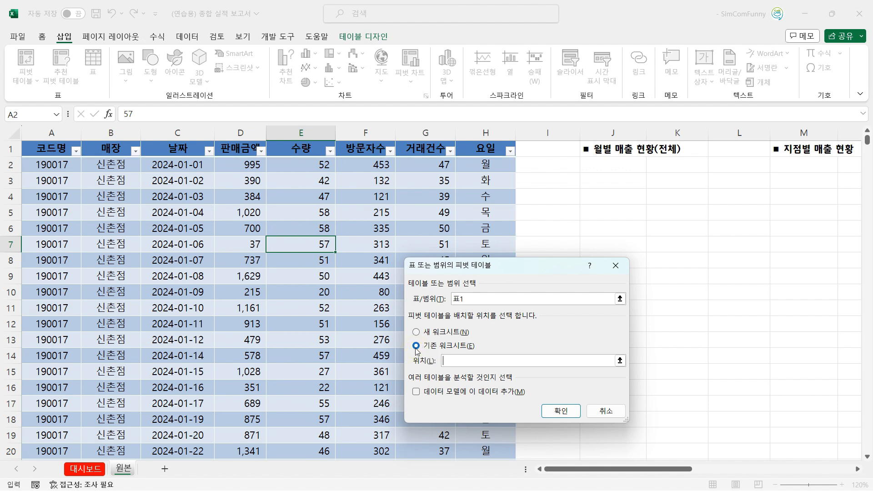
pyautogui.click(598, 183)
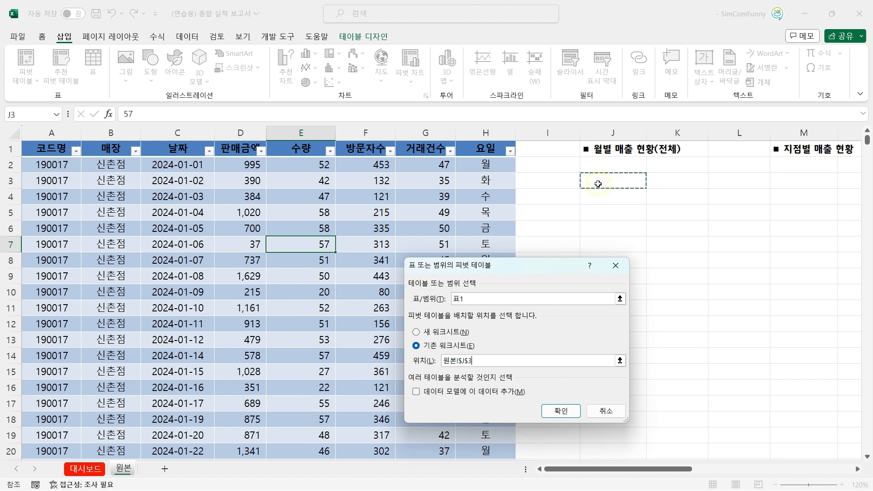
pyautogui.click(567, 409)
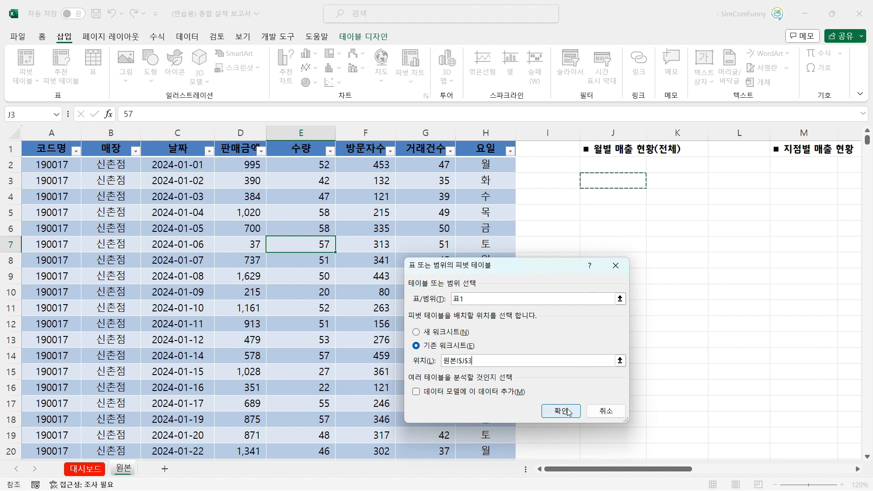
# Build the monthly sales PivotTable with 날짜 as the row field and the sum of 판매금액 as the value
pyautogui.click(518, 339)
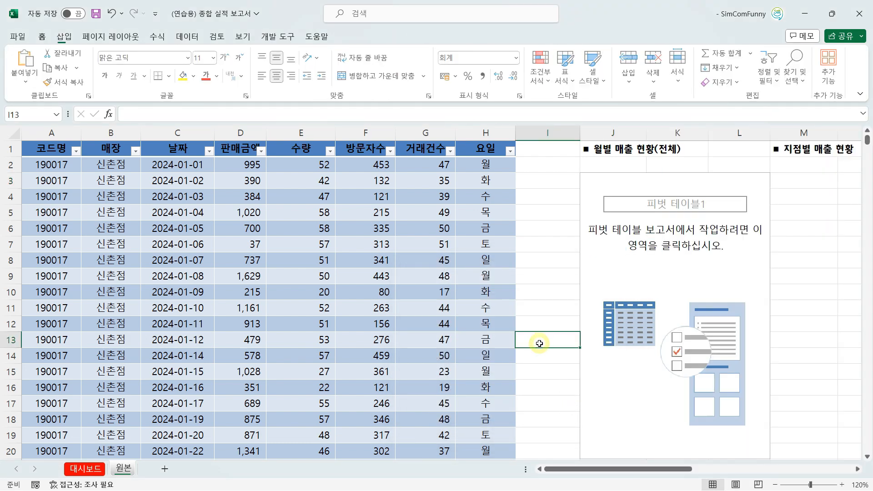
pyautogui.press('Right')
pyautogui.press('Right')
pyautogui.press('Right')
pyautogui.press('Right')
pyautogui.press('Right')
pyautogui.press('Right')
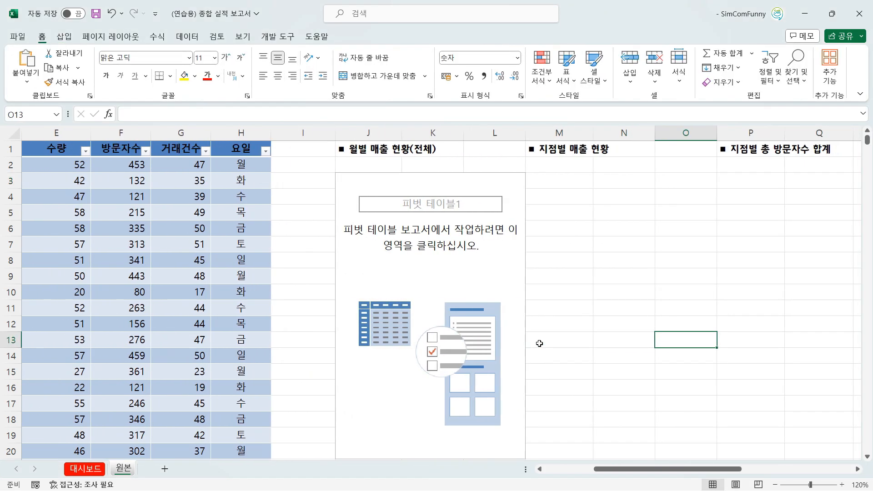
pyautogui.click(442, 275)
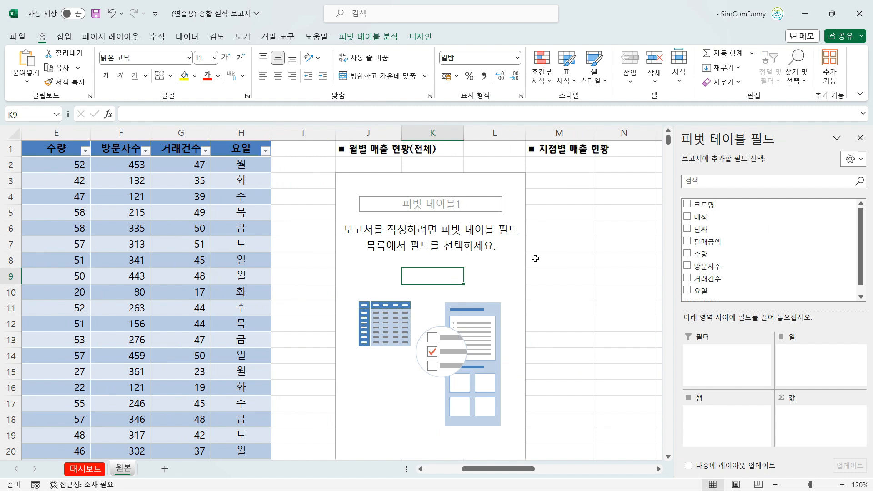
pyautogui.moveTo(698, 229); pyautogui.dragTo(700, 432)
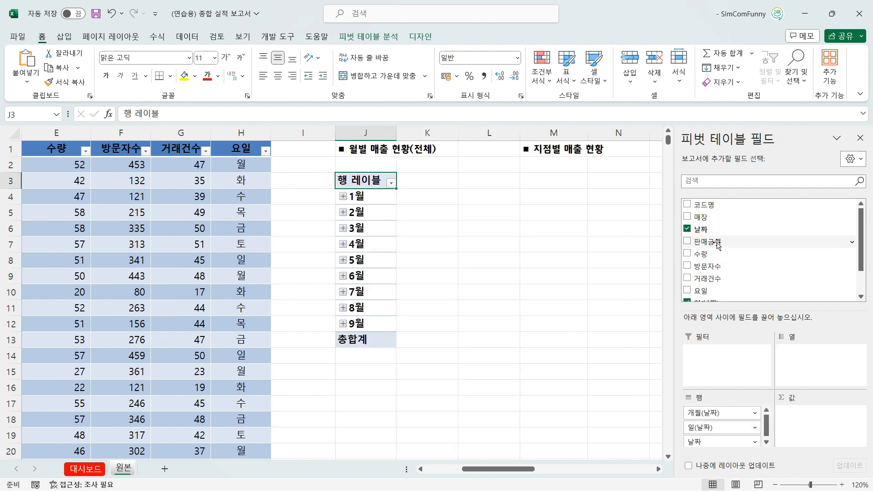
pyautogui.moveTo(717, 244); pyautogui.dragTo(814, 426)
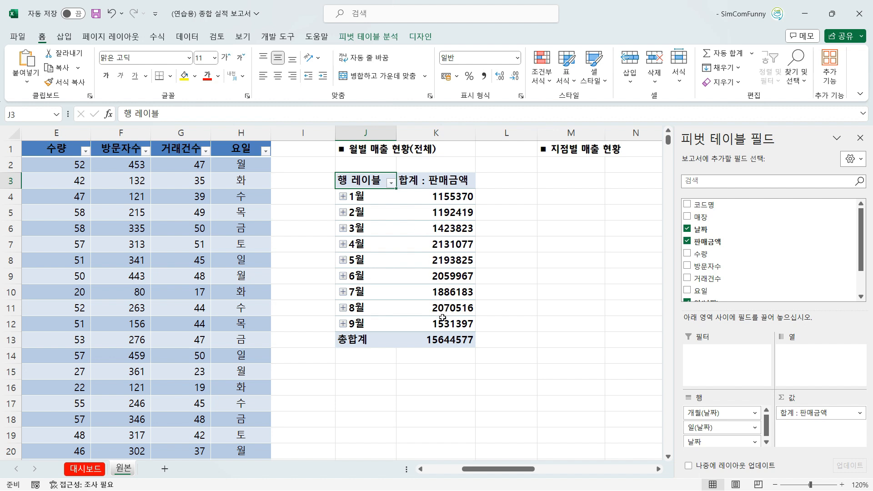
pyautogui.click(441, 340)
pyautogui.click(450, 193)
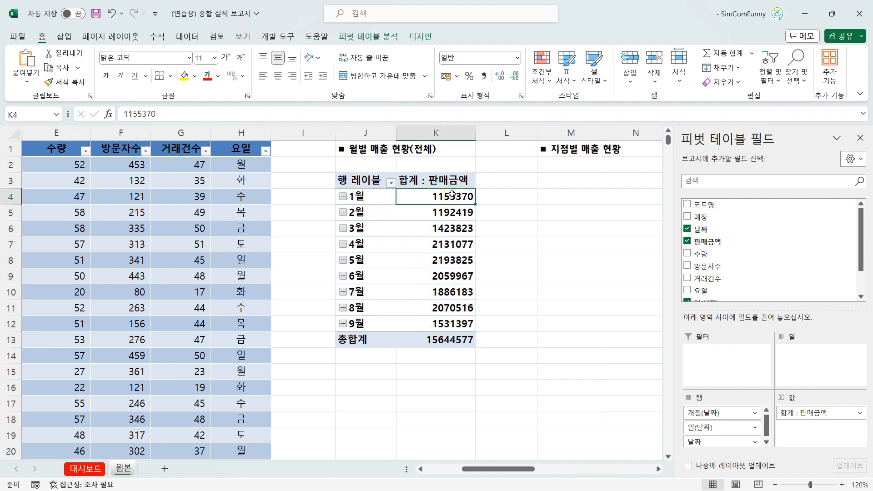
# Format the monthly sales amounts and grand total in K4:K13 with the comma style
pyautogui.hotkey('shift', 'Down')
pyautogui.hotkey('shift', 'Down')
pyautogui.hotkey('shift', 'Down')
pyautogui.hotkey('shift', 'Down')
pyautogui.hotkey('shift', 'Down')
pyautogui.hotkey('shift', 'Down')
pyautogui.hotkey('shift', 'Down')
pyautogui.hotkey('shift', 'Down')
pyautogui.hotkey('shift', 'Down')
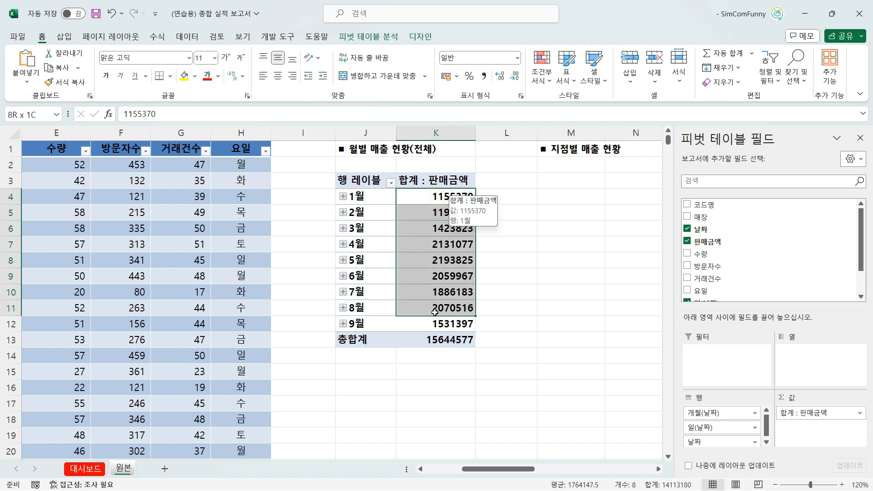
pyautogui.click(483, 76)
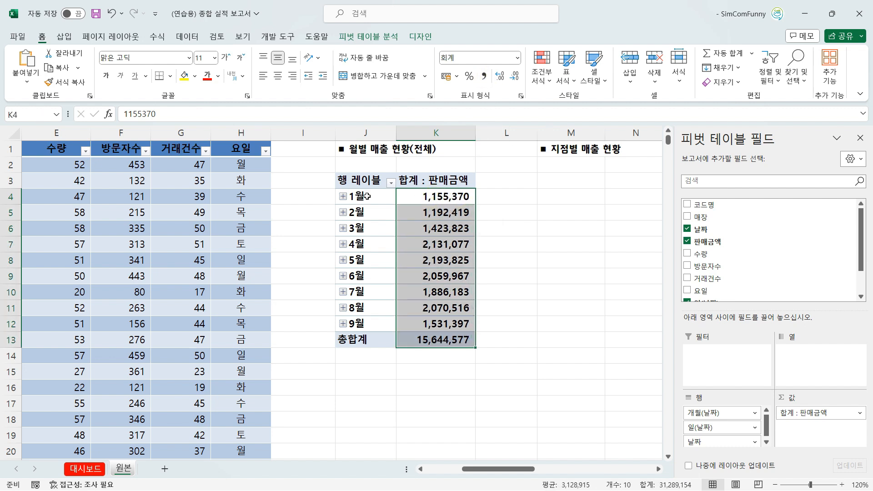
# Remove the 일(날짜) and 날짜 fields from the monthly PivotTable's rows, keeping only 개월(날짜)
pyautogui.moveTo(366, 197); pyautogui.dragTo(365, 338)
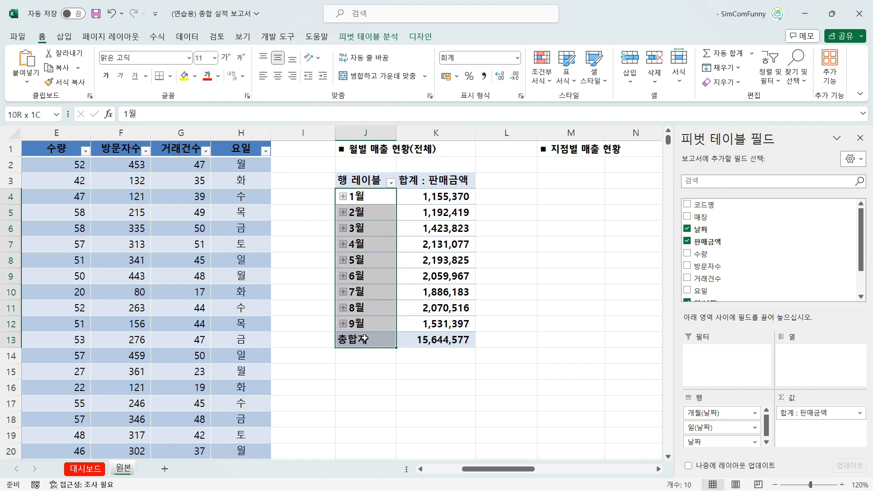
pyautogui.click(416, 274)
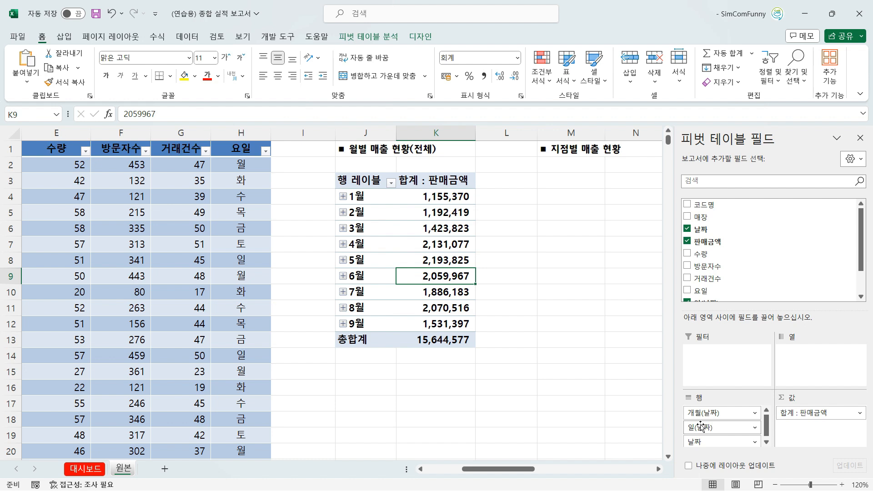
pyautogui.moveTo(700, 426); pyautogui.dragTo(668, 436)
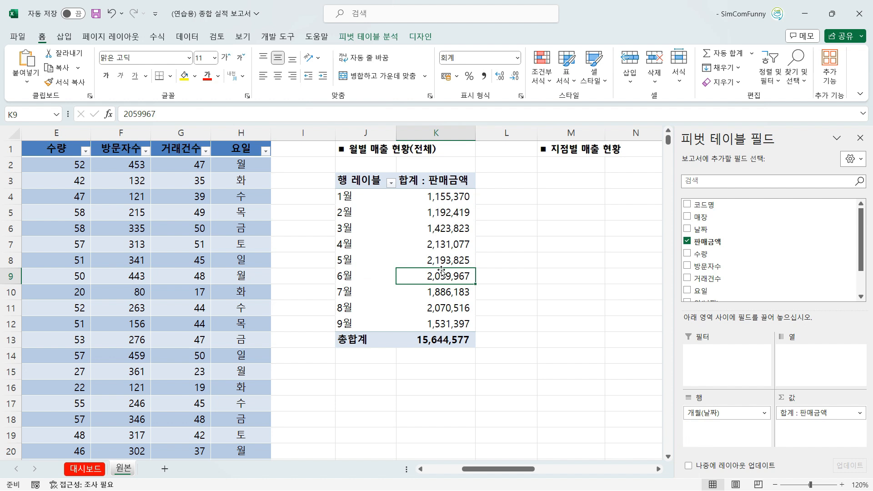
# Compare the total sales box in the finished dashboard workbook with the monthly PivotTable's grand total in the practice workbook
pyautogui.click(494, 150)
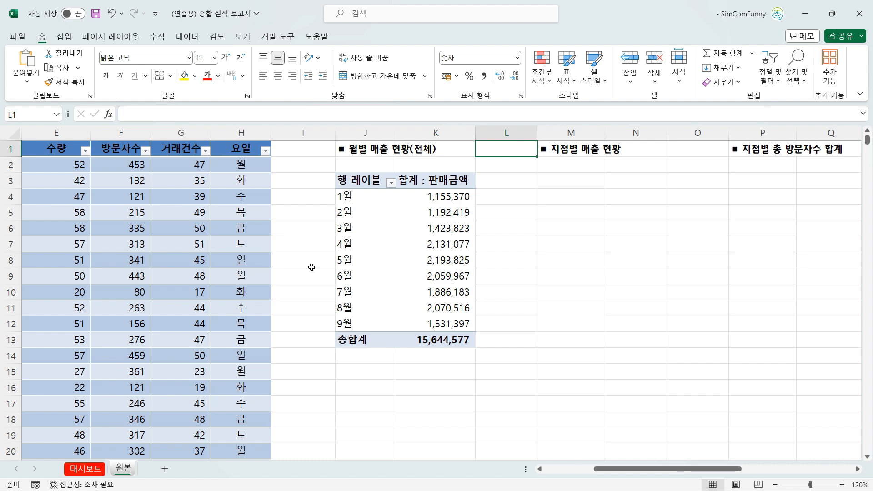
pyautogui.hotkey('alt', 'Tab')
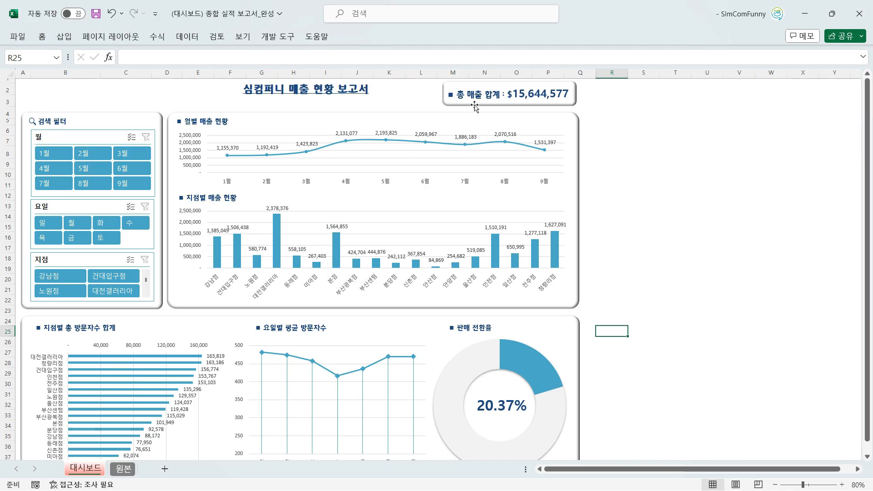
pyautogui.hotkey('alt', 'Tab')
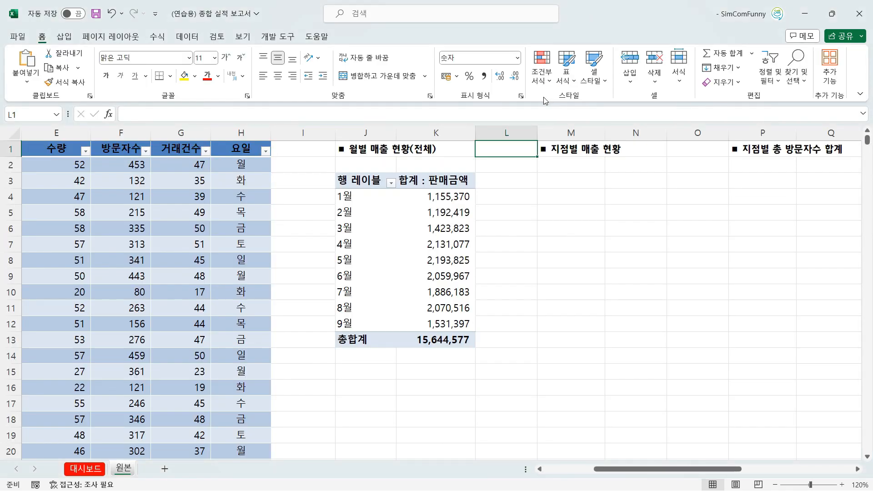
pyautogui.click(435, 340)
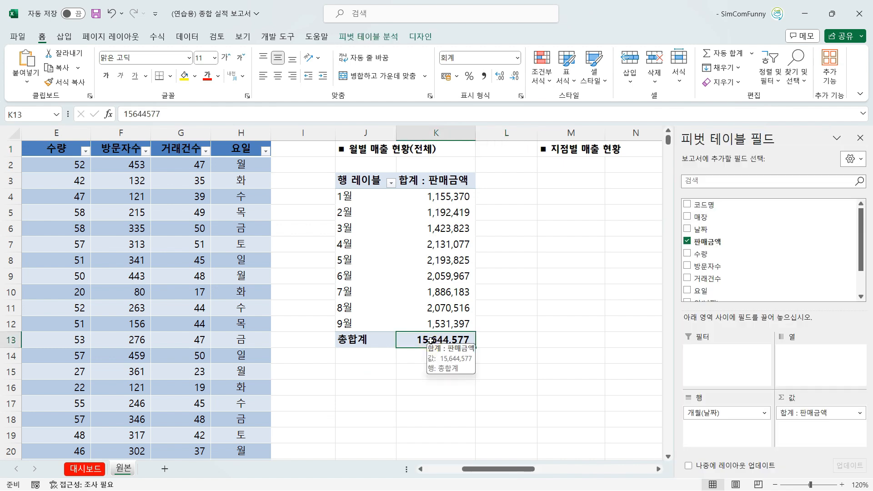
pyautogui.click(499, 148)
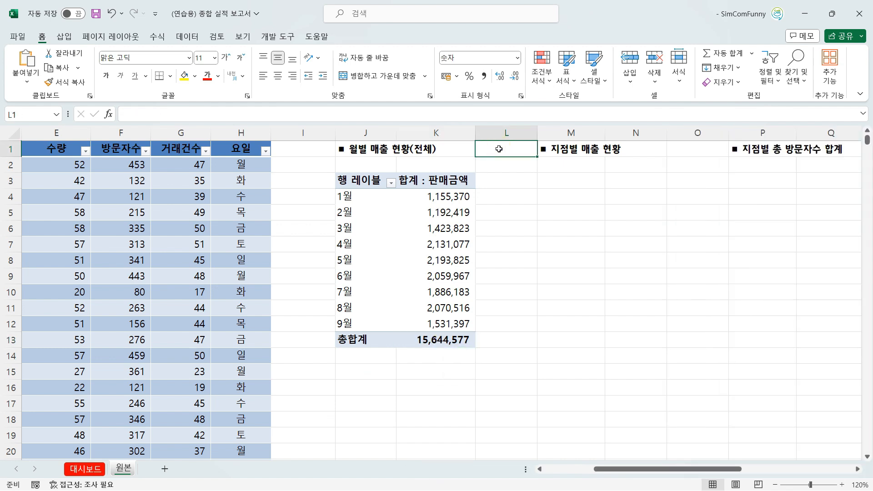
pyautogui.click(433, 326)
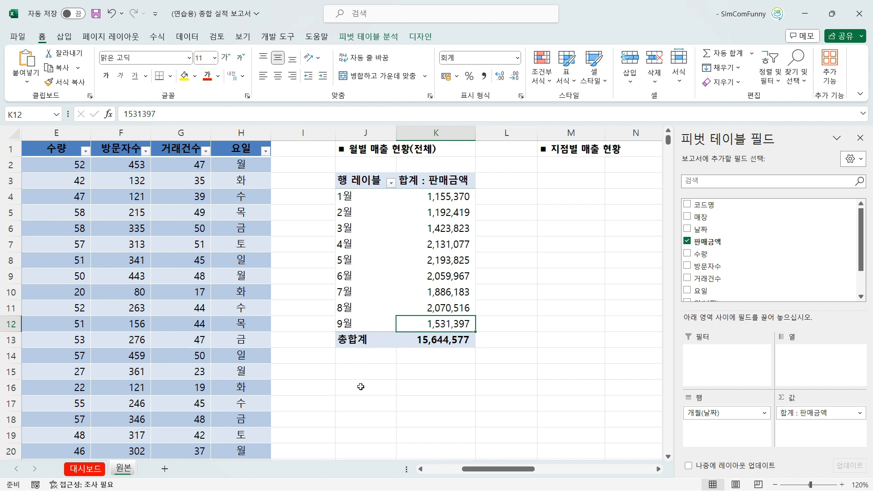
pyautogui.click(422, 339)
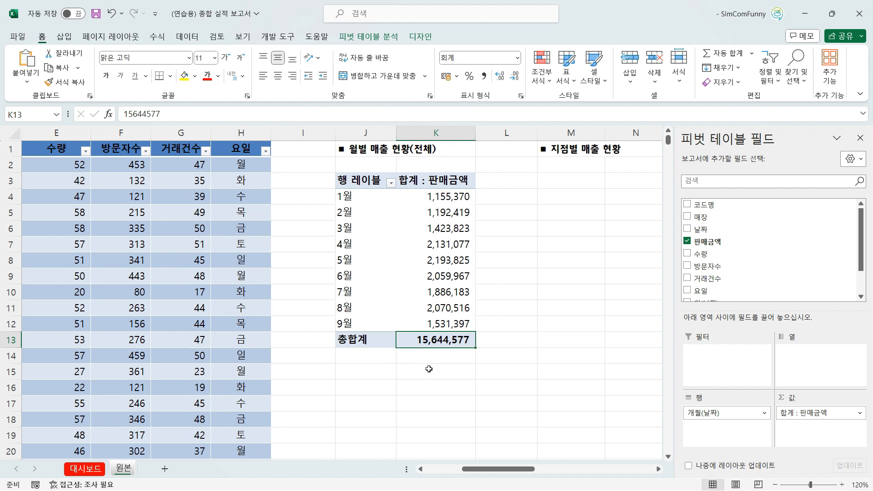
# Enter the formula =SUM(K4:K50) in cell L1 to total the monthly sales
pyautogui.click(493, 153)
pyautogui.write('=')
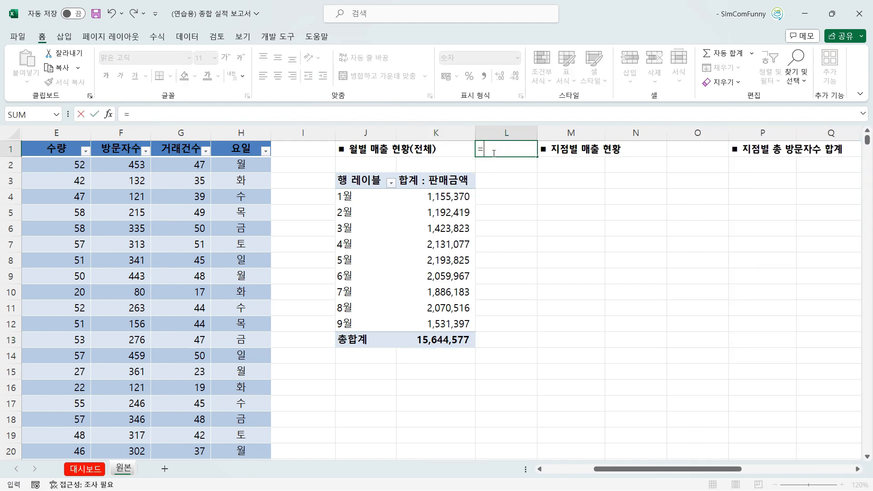
pyautogui.write('sum')
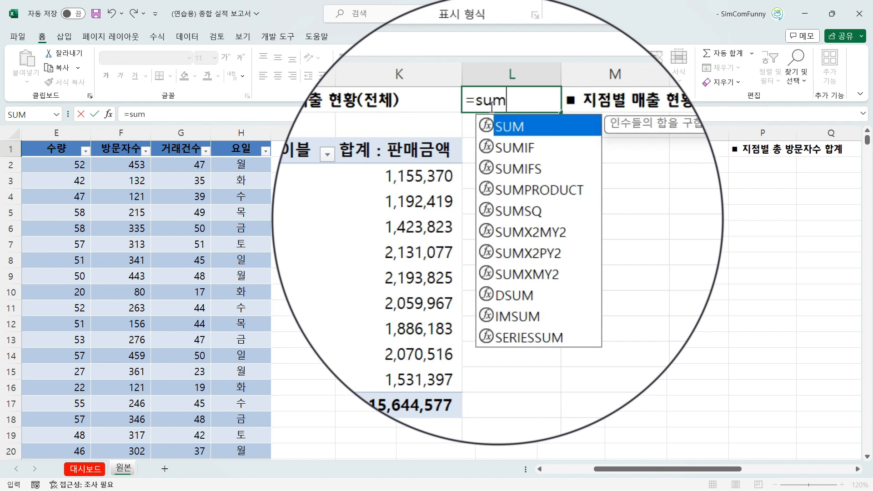
pyautogui.write('(k')
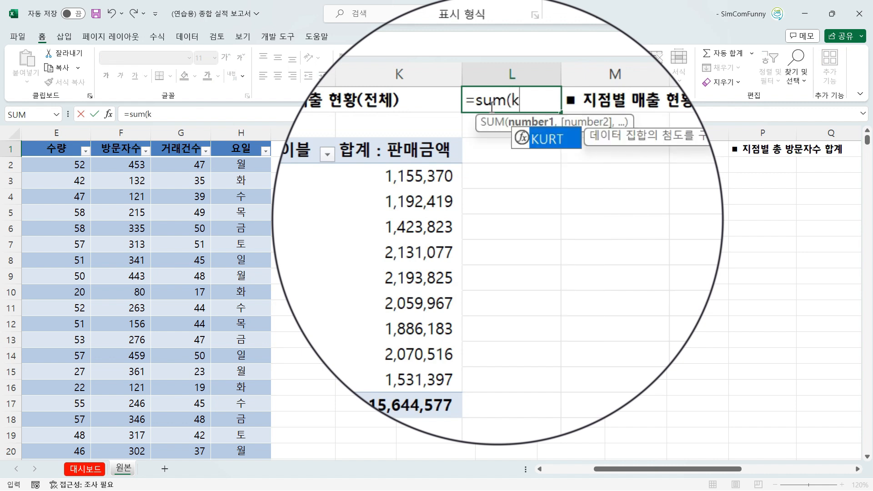
pyautogui.write('4:k')
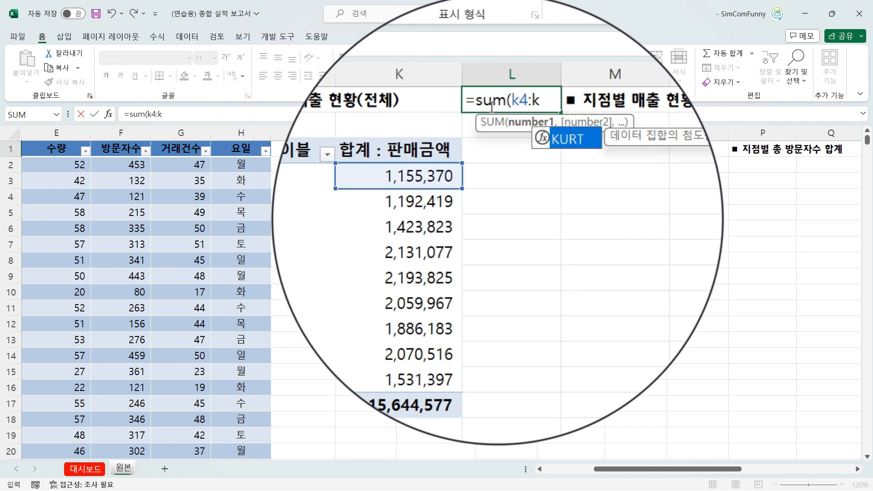
pyautogui.write('50')
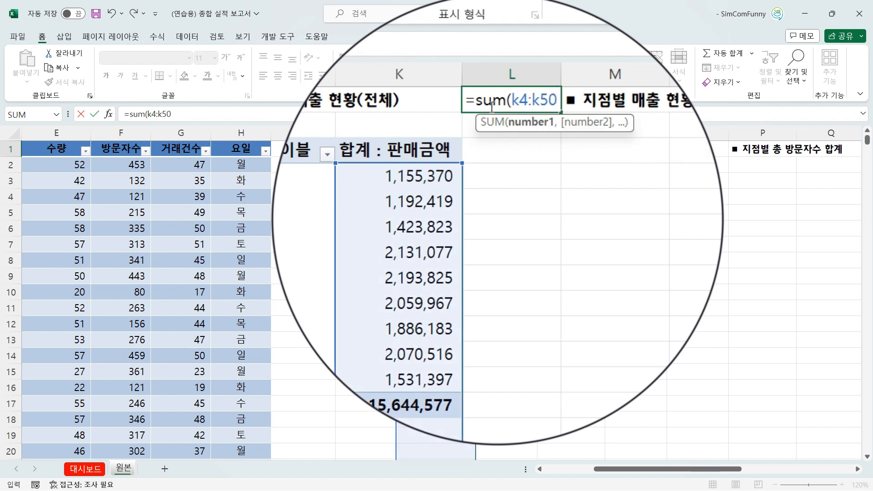
pyautogui.write(')')
pyautogui.press('Return')
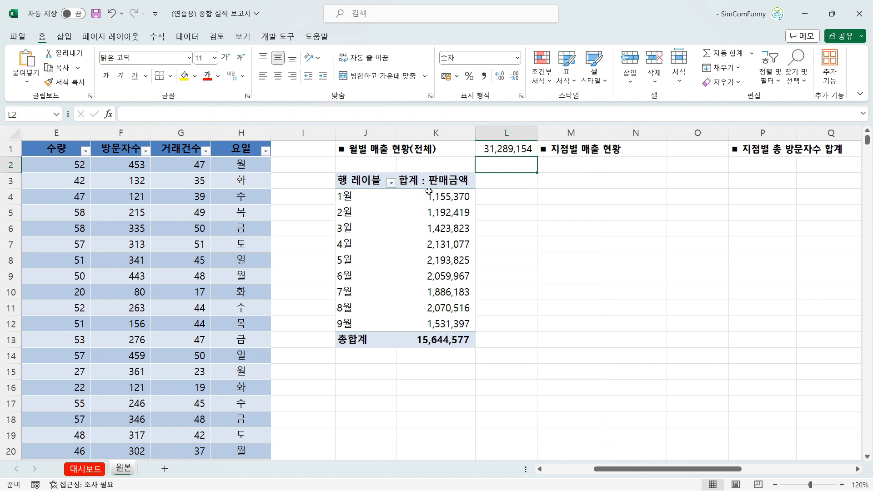
# Turn off grand totals for rows and columns in the monthly PivotTable and check the total formula in L1
pyautogui.click(429, 228)
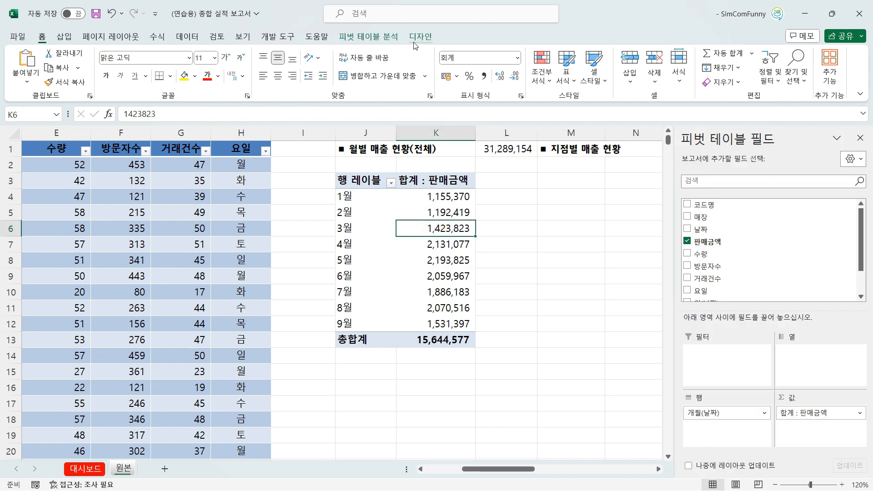
pyautogui.click(414, 42)
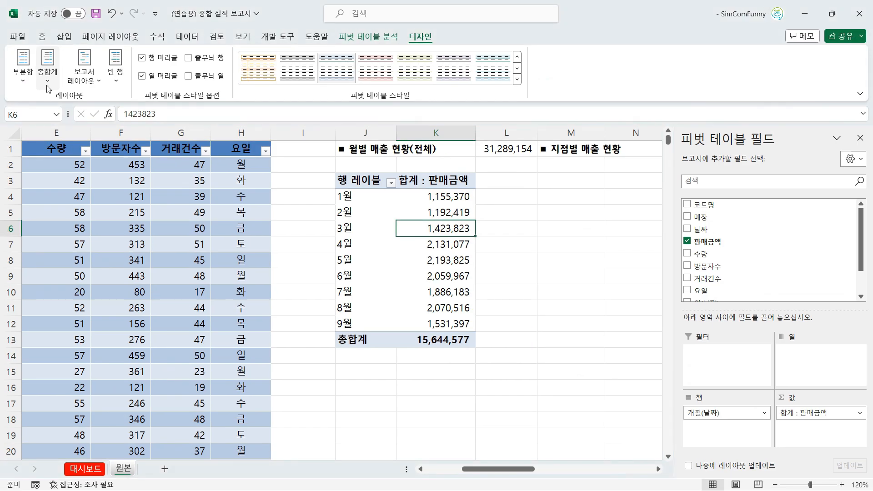
pyautogui.click(94, 50)
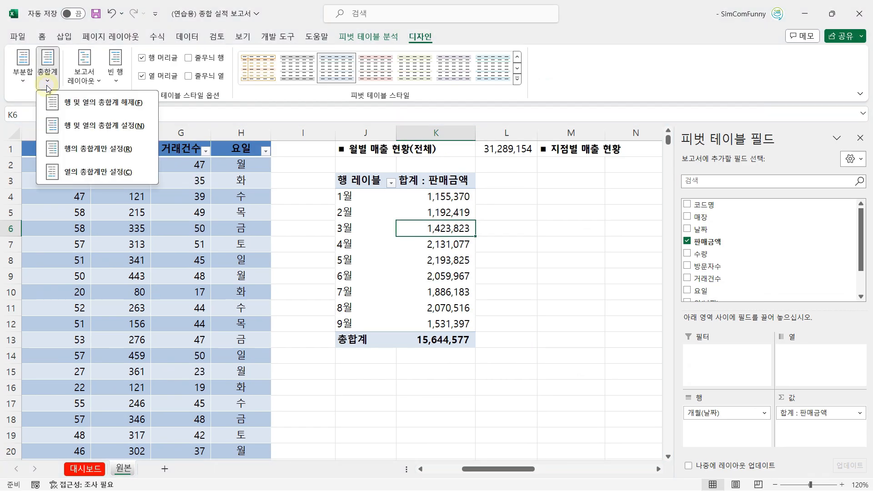
pyautogui.click(68, 107)
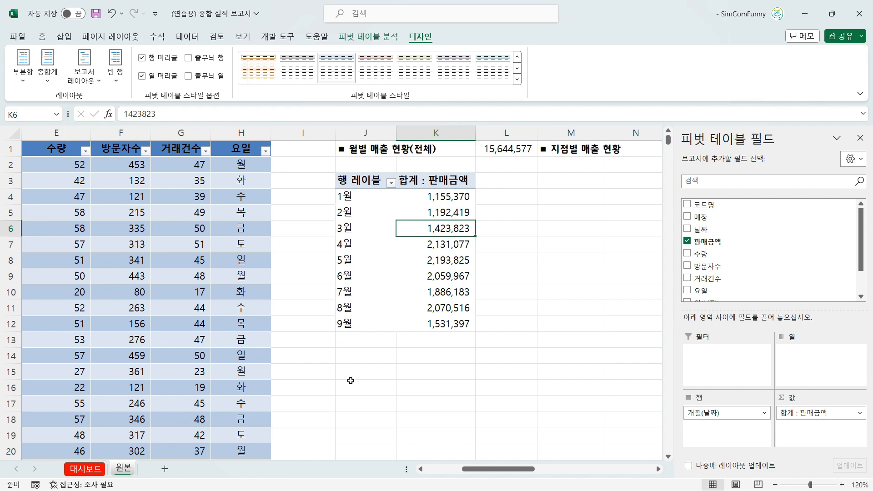
pyautogui.click(502, 148)
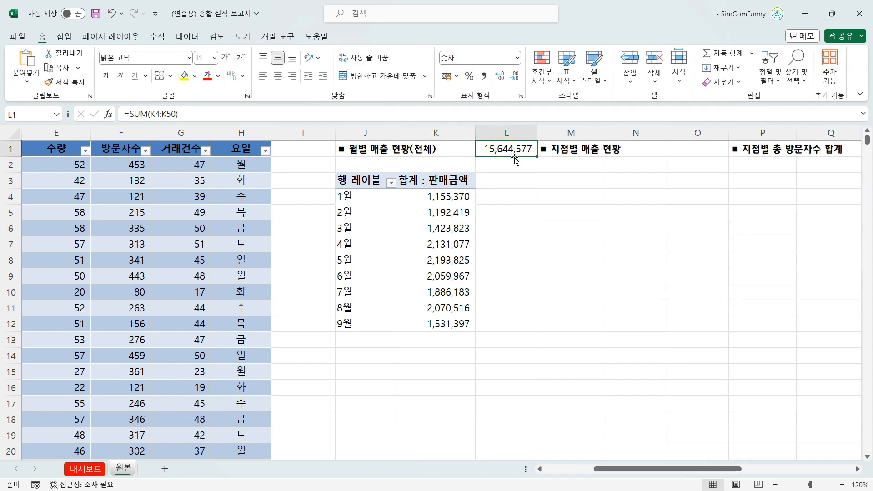
pyautogui.moveTo(572, 158); pyautogui.dragTo(572, 156)
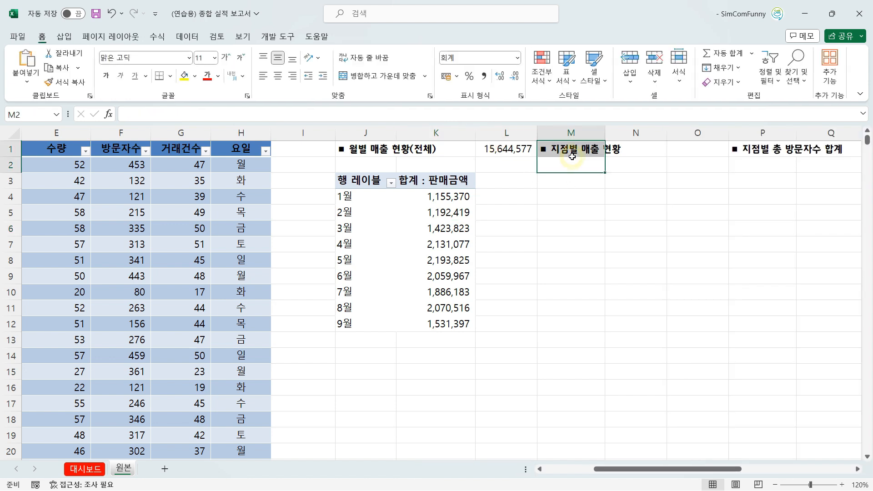
pyautogui.click(412, 235)
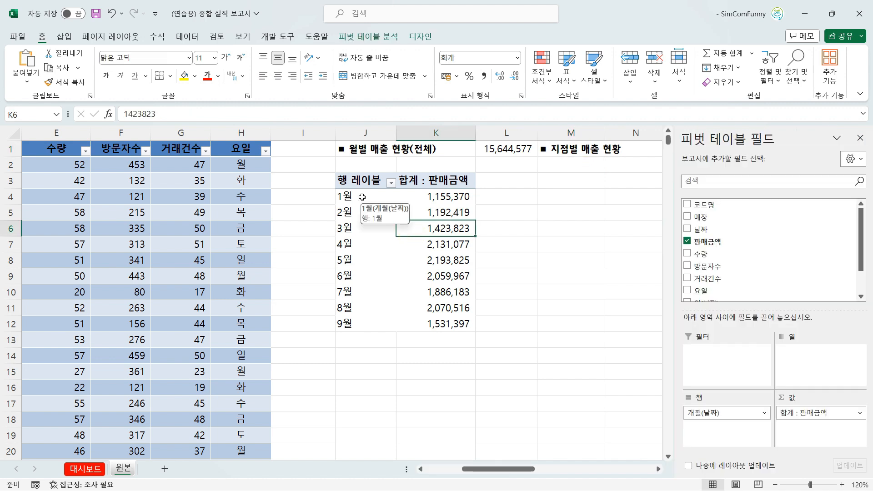
pyautogui.click(572, 191)
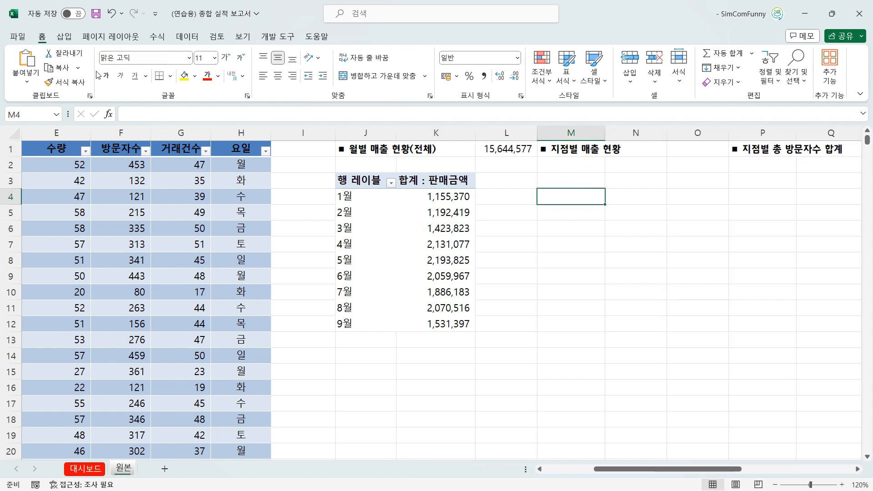
pyautogui.click(122, 202)
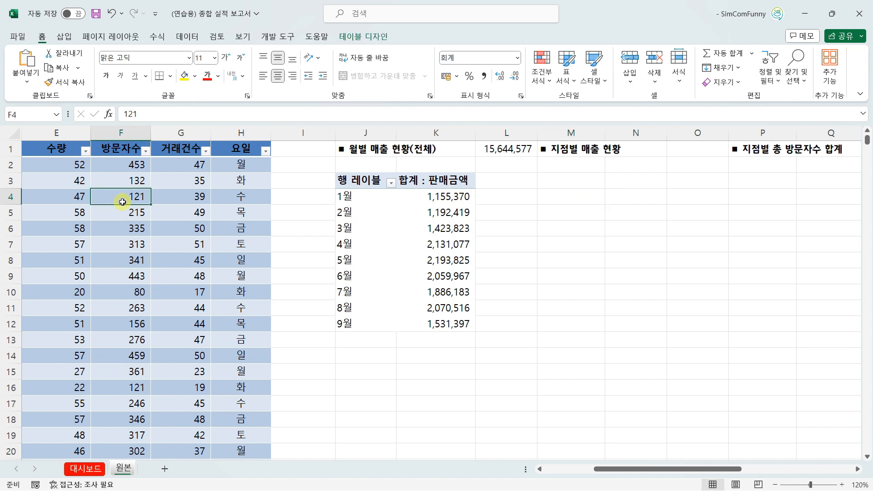
pyautogui.click(65, 37)
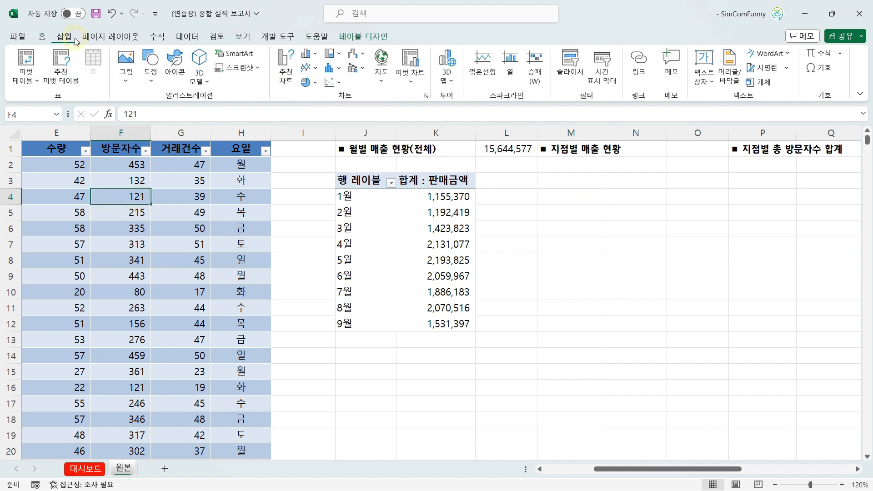
# Copy the monthly PivotTable J3:K12 to cell M3 under the 지점별 매출 현황 heading and select the copy
pyautogui.click(374, 222)
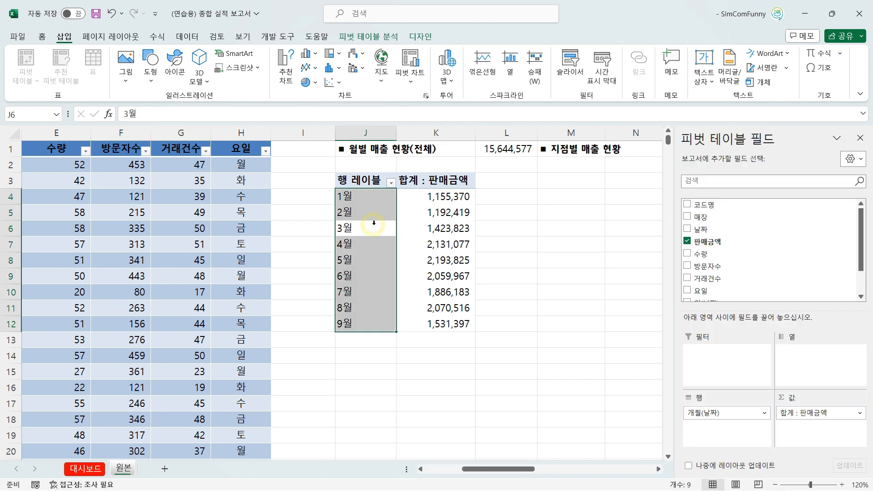
pyautogui.click(355, 198)
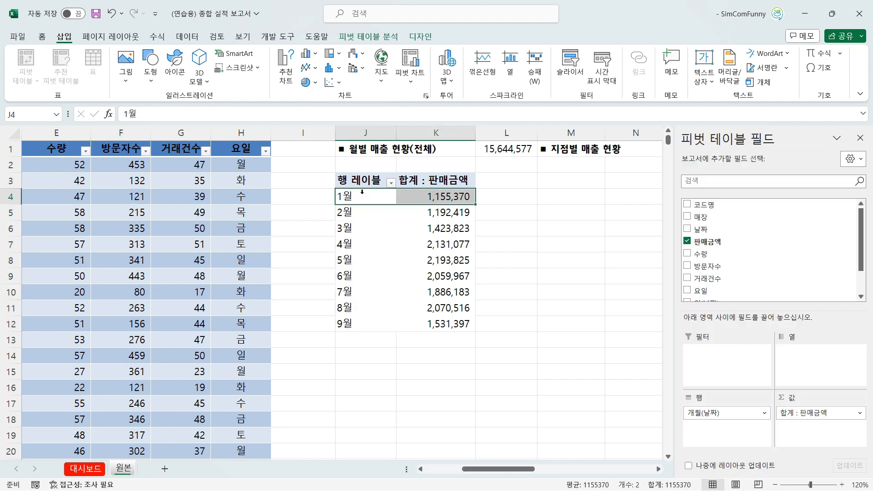
pyautogui.moveTo(351, 182); pyautogui.dragTo(446, 324)
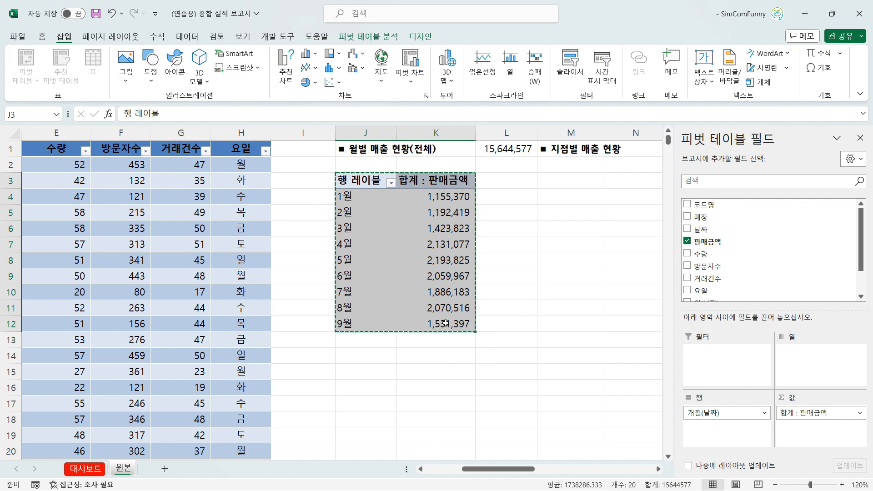
pyautogui.hotkey('ctrl', 'c')
pyautogui.click(561, 184)
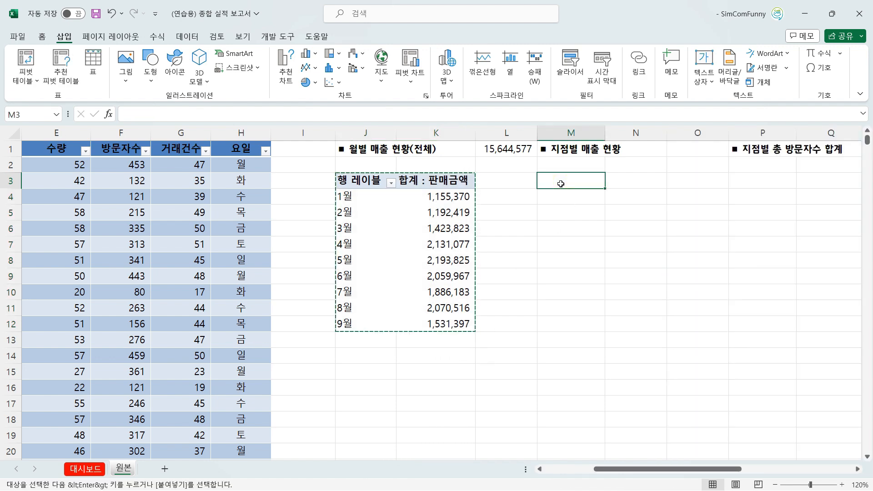
pyautogui.hotkey('ctrl', 'v')
pyautogui.hscroll(3, 538, 222)
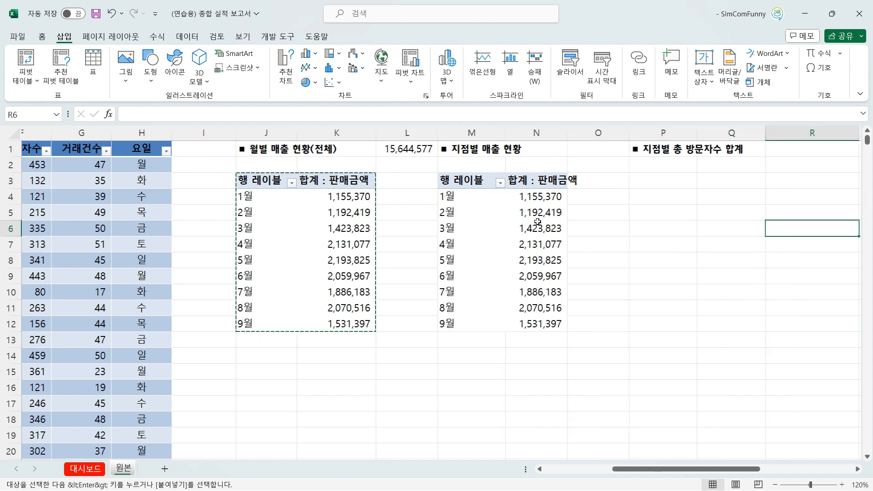
pyautogui.click(303, 210)
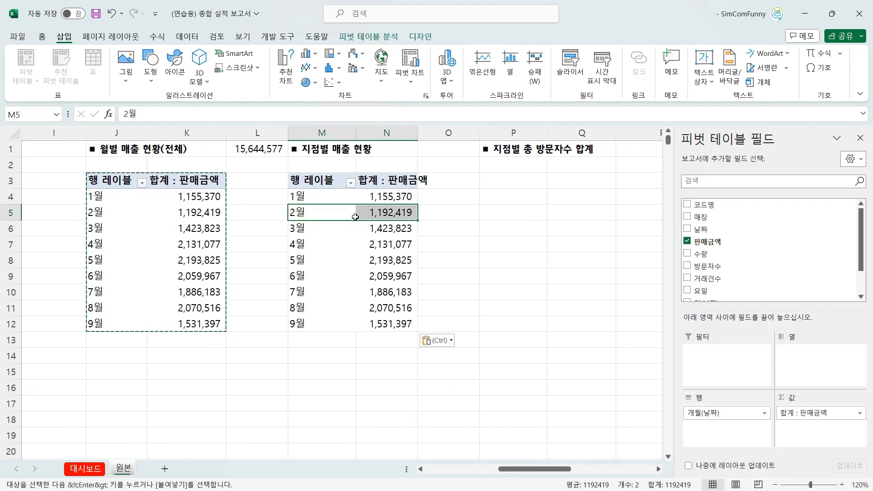
pyautogui.click(319, 185)
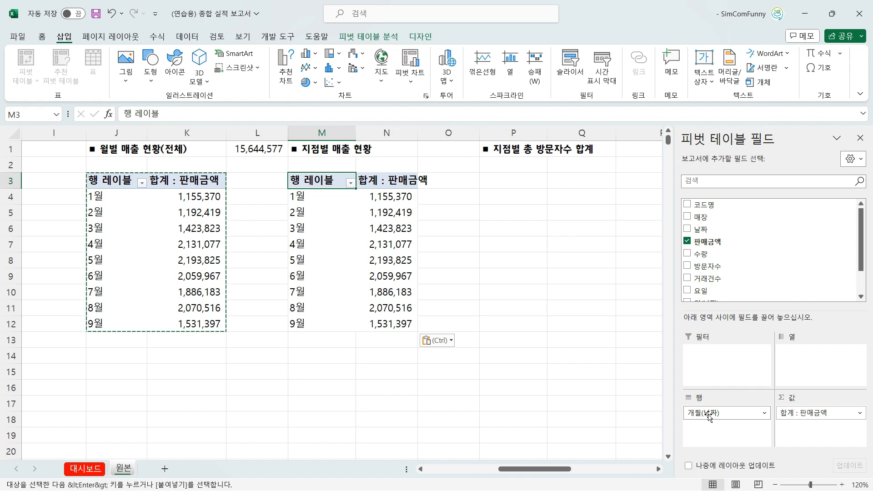
# Replace 개월(날짜) with 매장 as the row field of the PivotTable under the 지점별 매출 현황 heading
pyautogui.moveTo(707, 416); pyautogui.dragTo(741, 273)
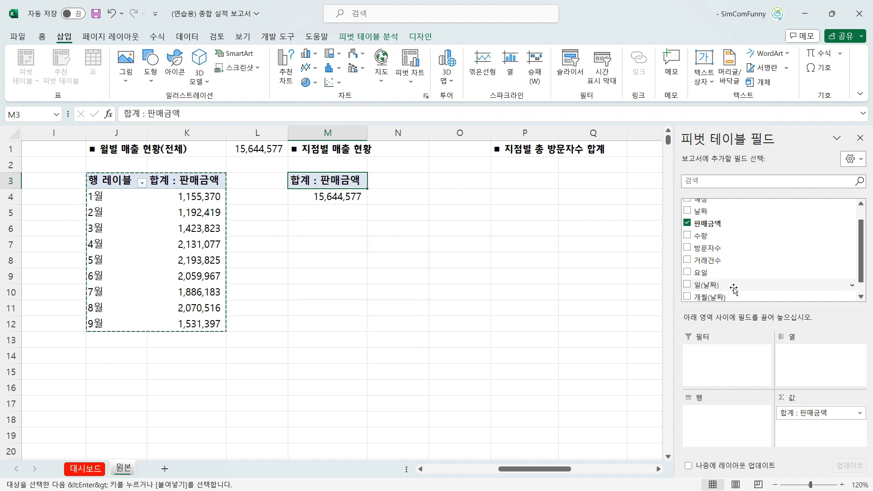
pyautogui.moveTo(708, 218); pyautogui.dragTo(723, 407)
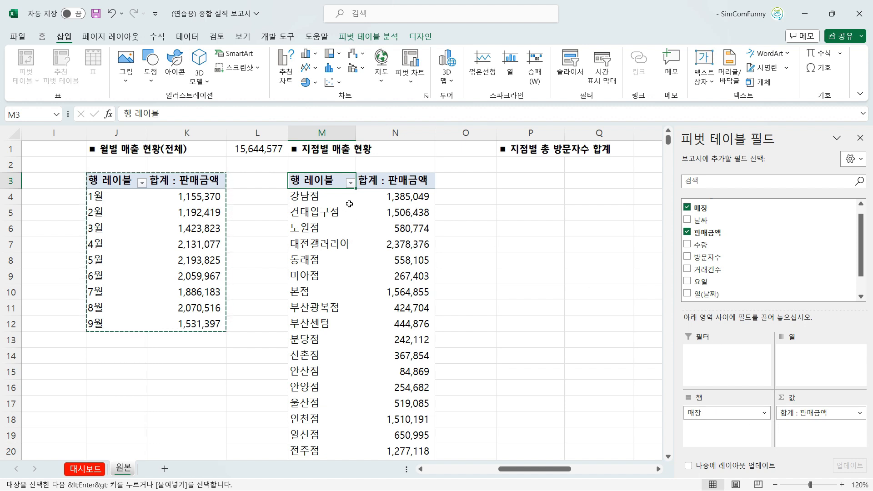
pyautogui.click(348, 217)
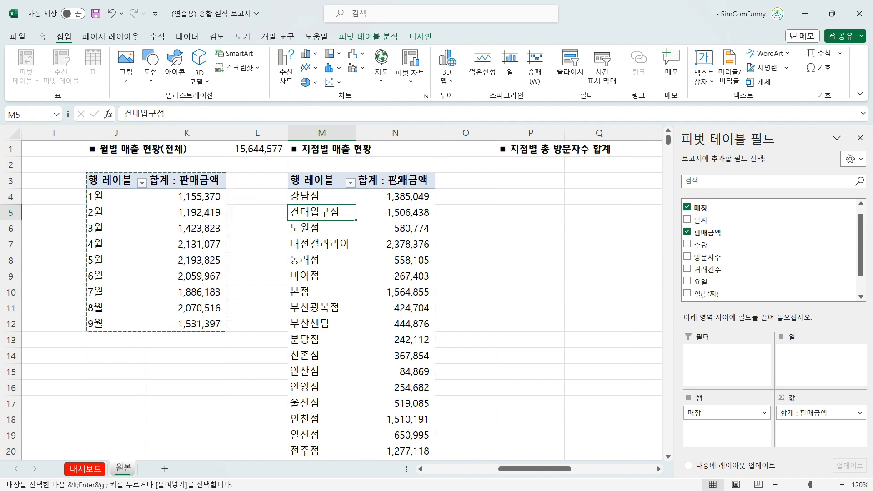
# Examine how the branch names and sales amounts are ordered in the branch sales PivotTable
pyautogui.click(398, 196)
pyautogui.click(395, 214)
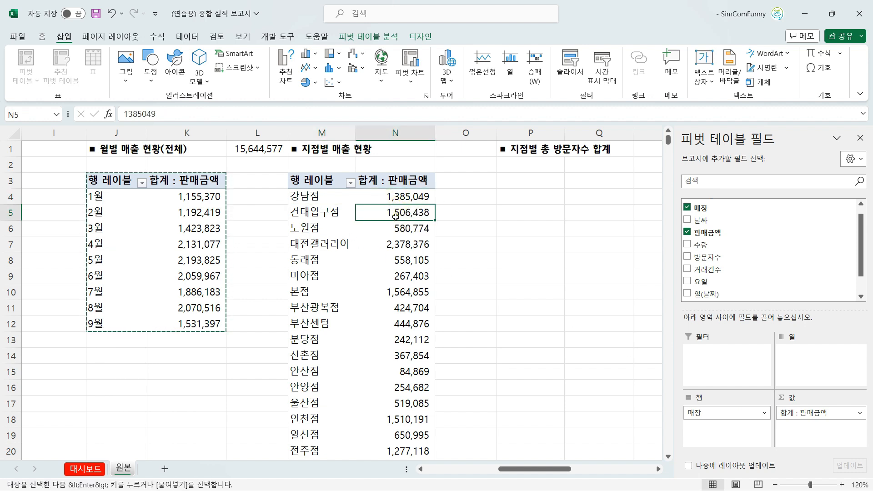
pyautogui.click(399, 244)
pyautogui.click(402, 271)
pyautogui.click(407, 292)
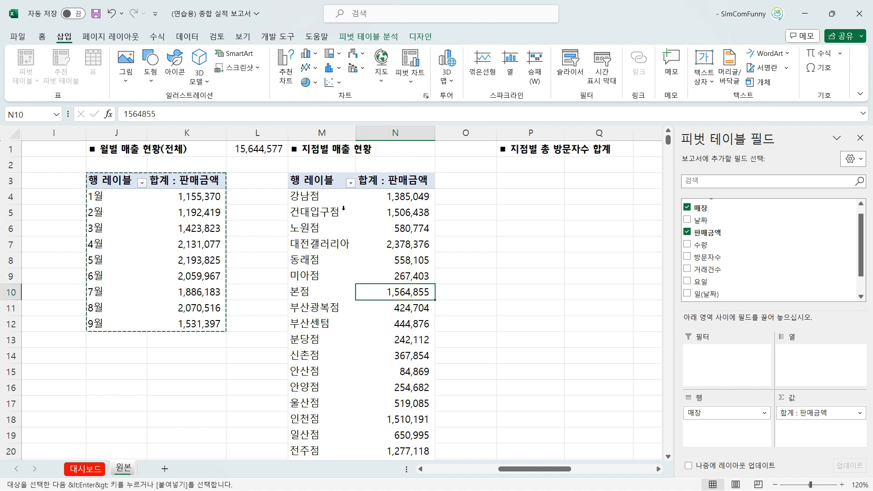
pyautogui.click(319, 198)
pyautogui.click(320, 212)
pyautogui.click(321, 229)
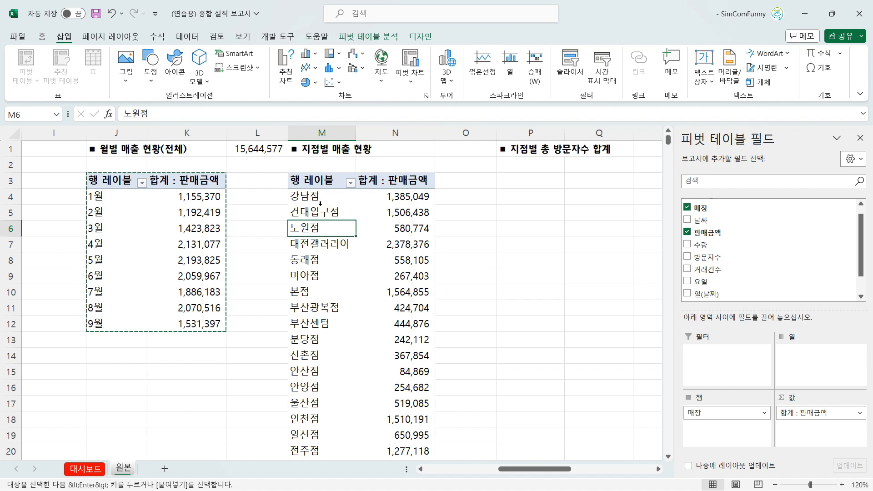
# Sort the branches in the branch sales PivotTable in descending order by 합계 : 판매금액
pyautogui.click(328, 214)
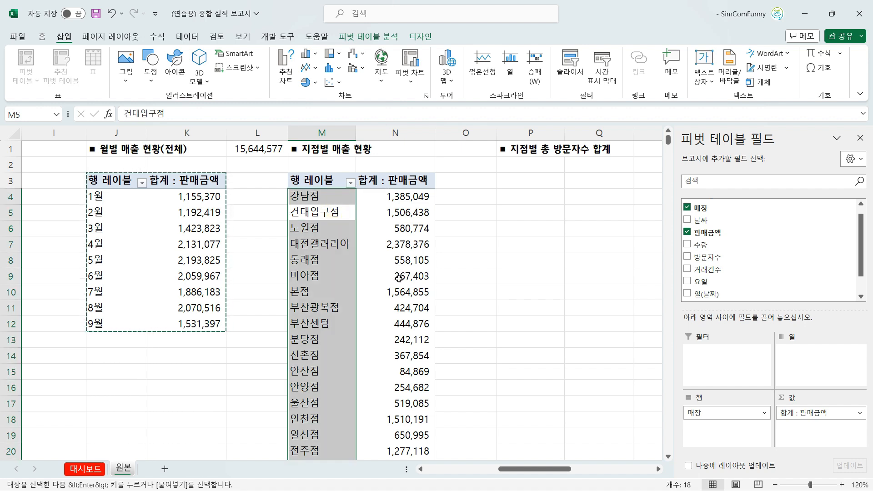
pyautogui.click(350, 183)
pyautogui.click(379, 136)
pyautogui.click(320, 229)
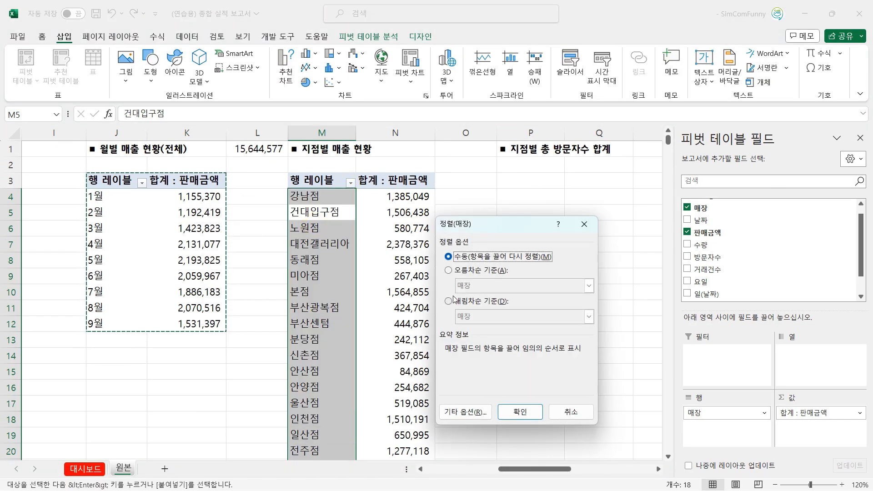
pyautogui.click(449, 301)
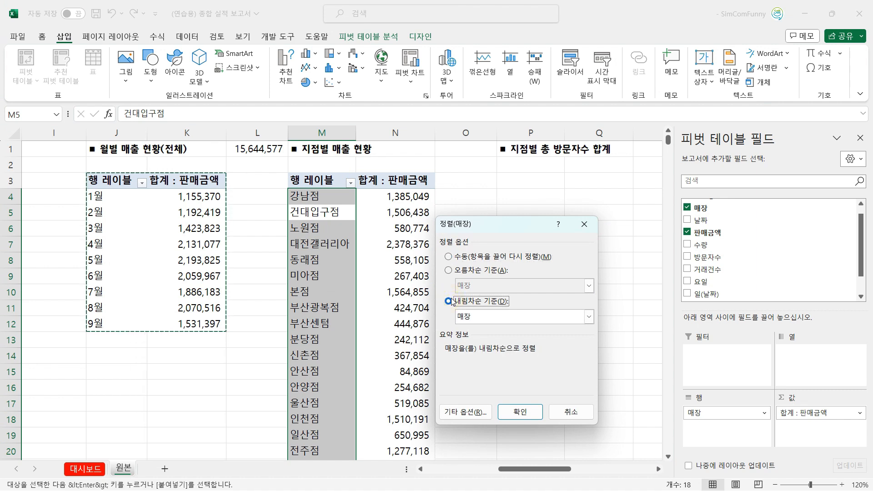
pyautogui.click(475, 317)
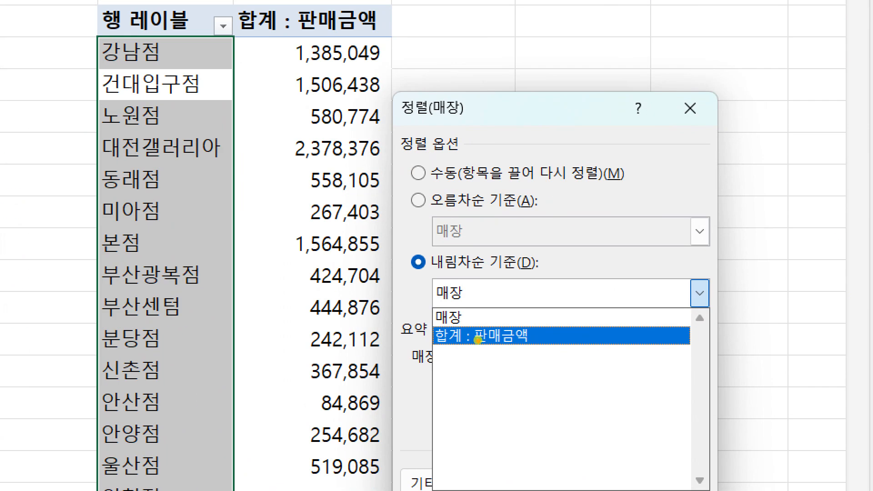
pyautogui.click(478, 341)
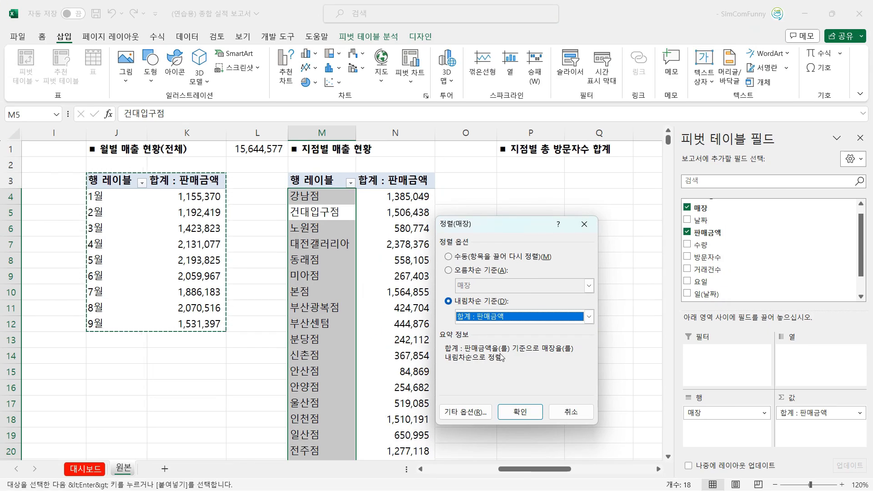
pyautogui.click(520, 412)
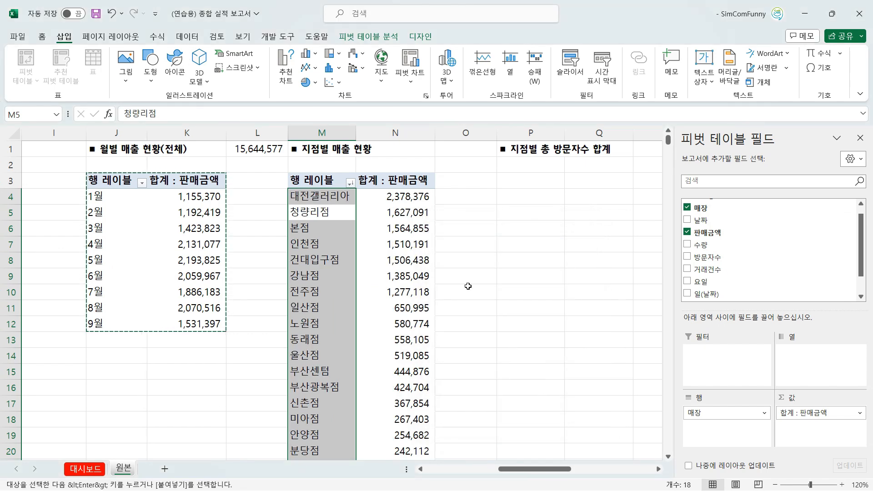
pyautogui.click(406, 195)
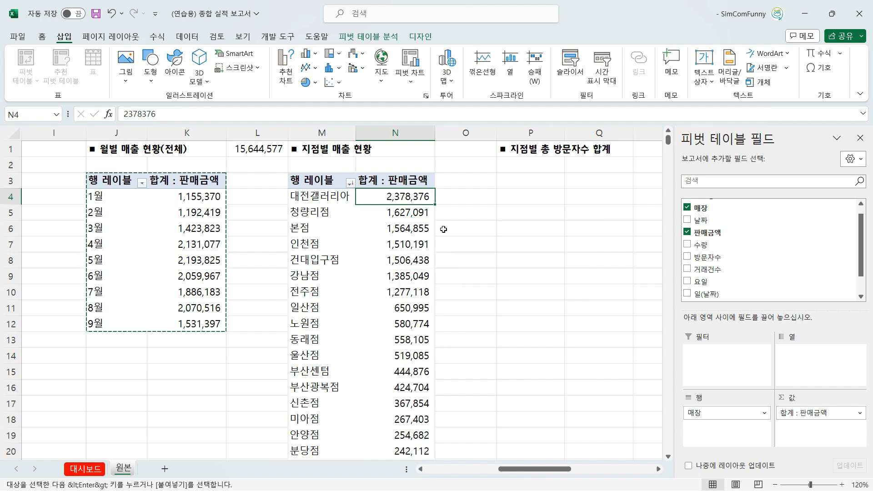
# Paste the copied monthly PivotTable at cell P3 under the 지점별 총 방문자수 합계 heading
pyautogui.click(523, 179)
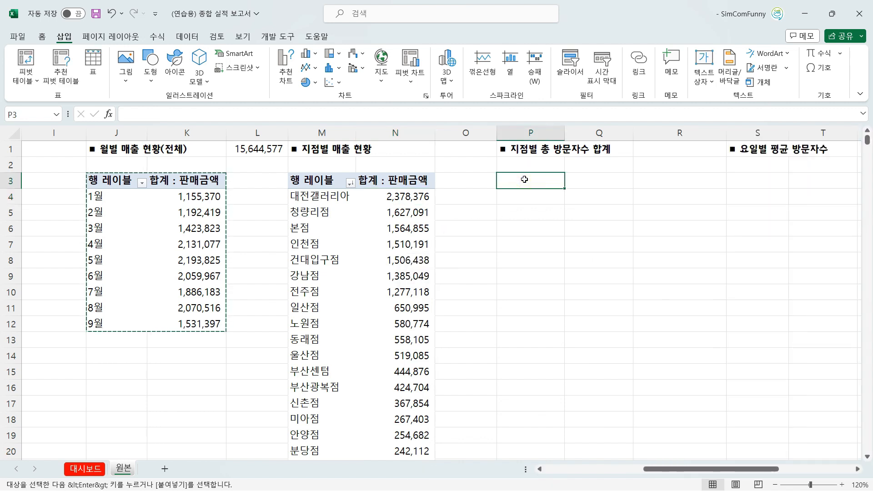
pyautogui.hotkey('ctrl', 'v')
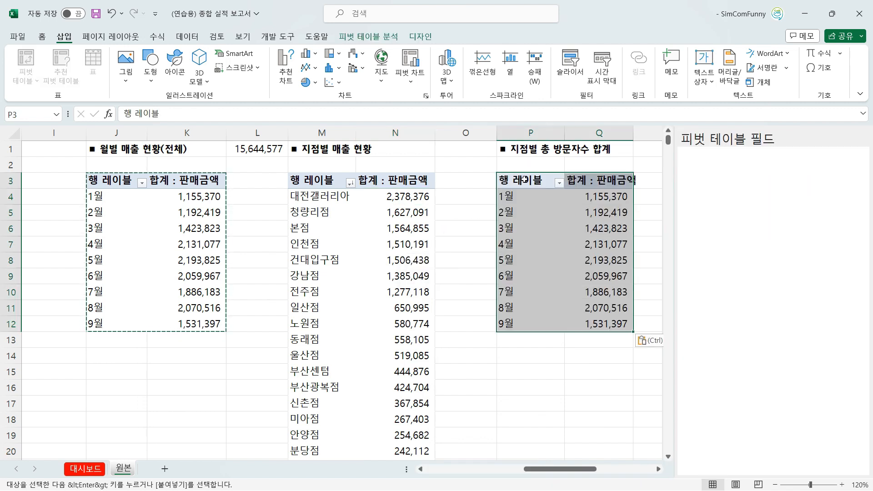
pyautogui.click(525, 181)
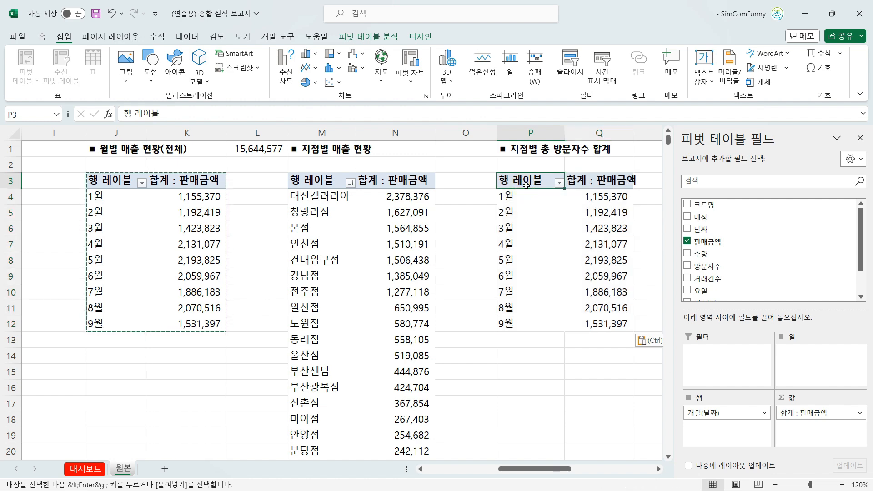
# In the PivotTable at P3, replace the row field 개월(날짜) with 매장 and the value field 판매금액 with 방문자수
pyautogui.press('Right')
pyautogui.press('Right')
pyautogui.press('Right')
pyautogui.press('Right')
pyautogui.press('Right')
pyautogui.press('Right')
pyautogui.press('Right')
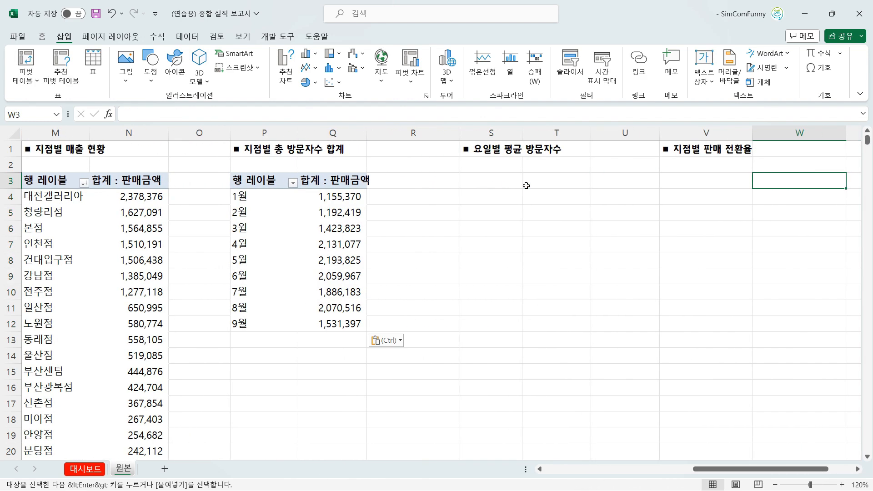
pyautogui.click(334, 228)
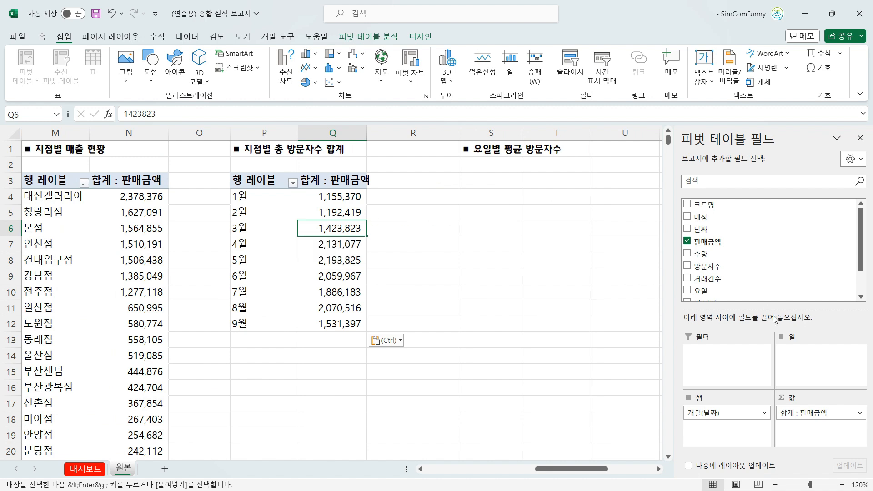
pyautogui.moveTo(710, 413); pyautogui.dragTo(649, 340)
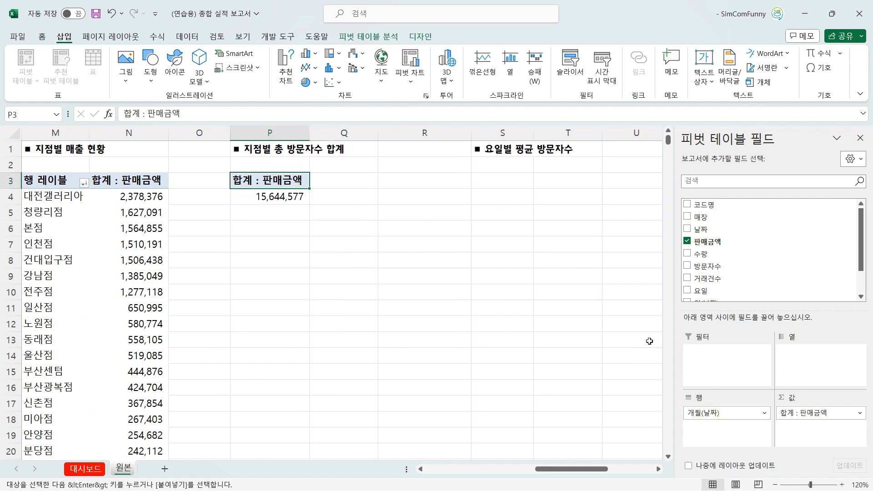
pyautogui.moveTo(703, 216); pyautogui.dragTo(727, 415)
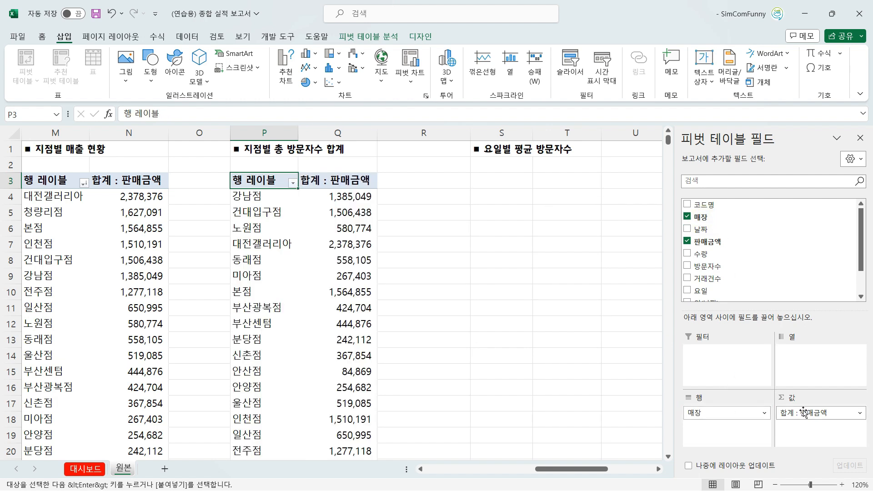
pyautogui.moveTo(804, 412); pyautogui.dragTo(763, 283)
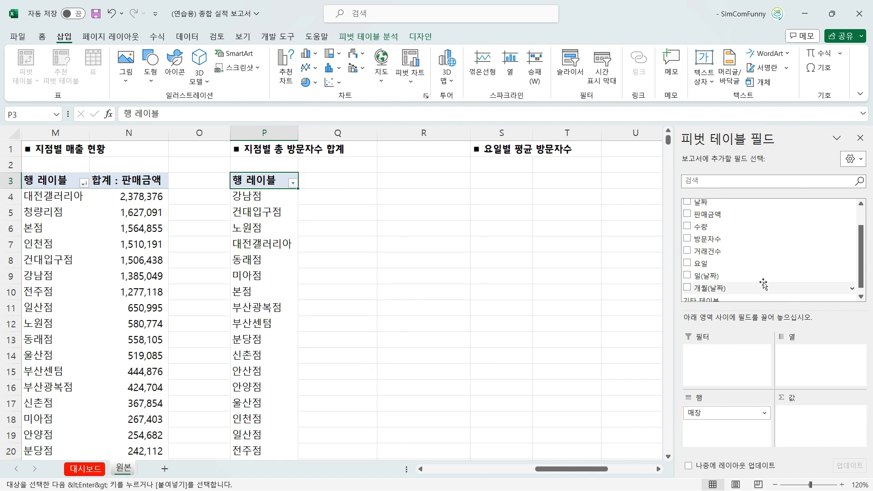
pyautogui.moveTo(708, 257); pyautogui.dragTo(707, 270)
pyautogui.moveTo(764, 331); pyautogui.dragTo(800, 415)
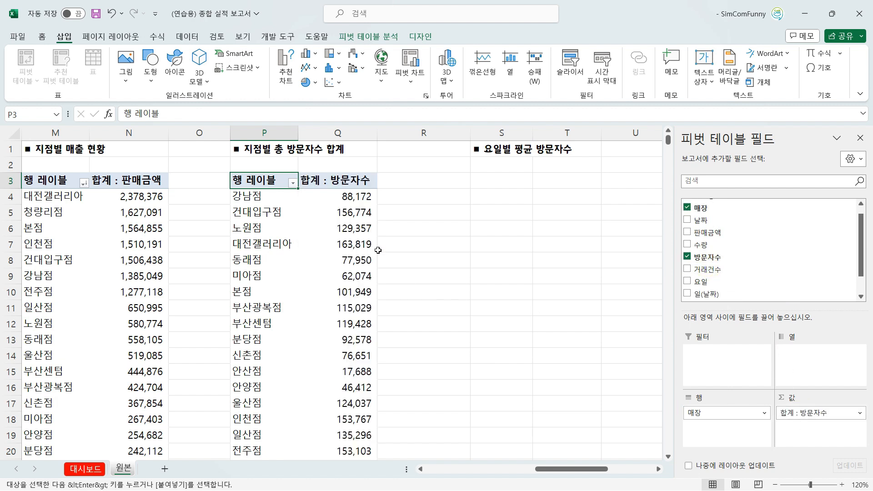
# Sort the branches in the visitor PivotTable in descending order by 합계 : 방문자수
pyautogui.click(293, 181)
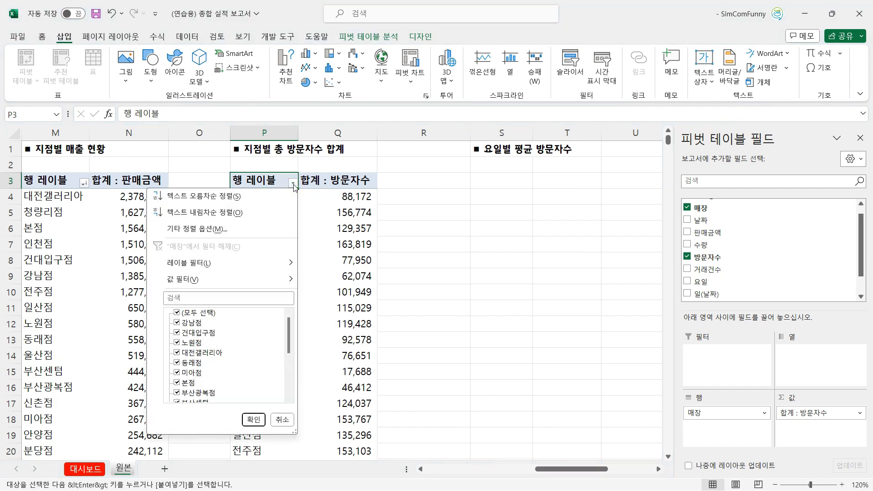
pyautogui.click(253, 230)
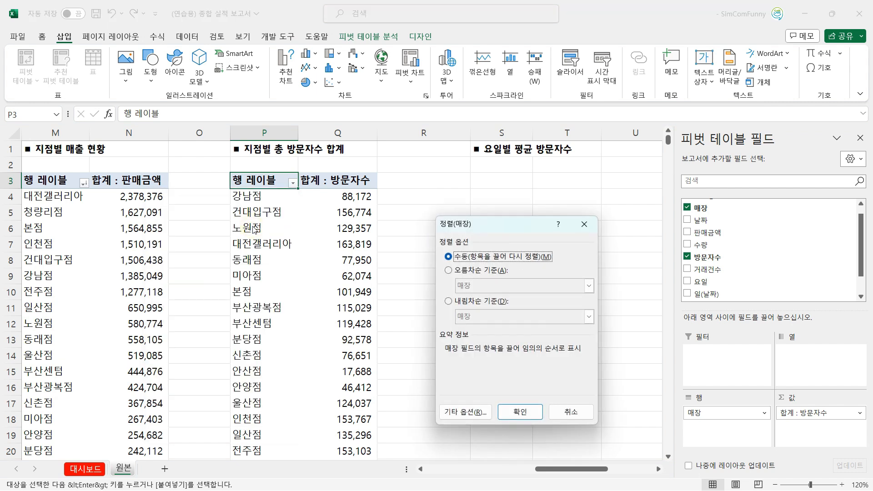
pyautogui.click(448, 306)
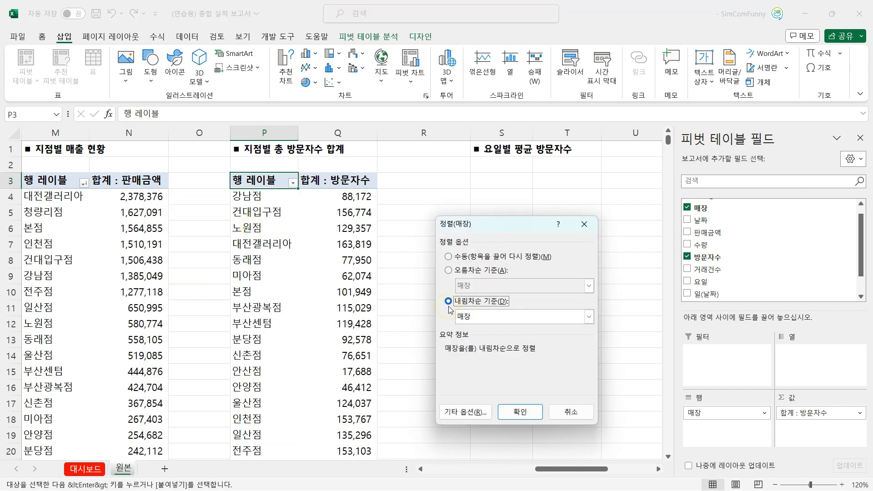
pyautogui.click(476, 318)
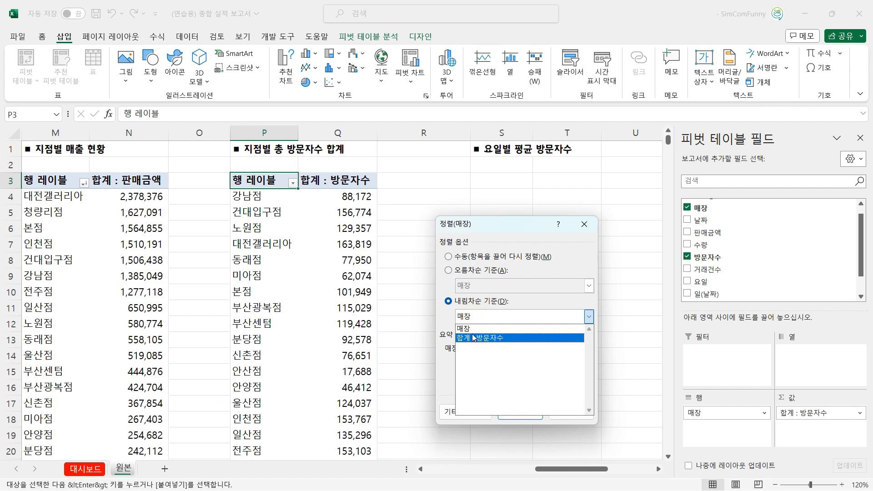
pyautogui.click(473, 338)
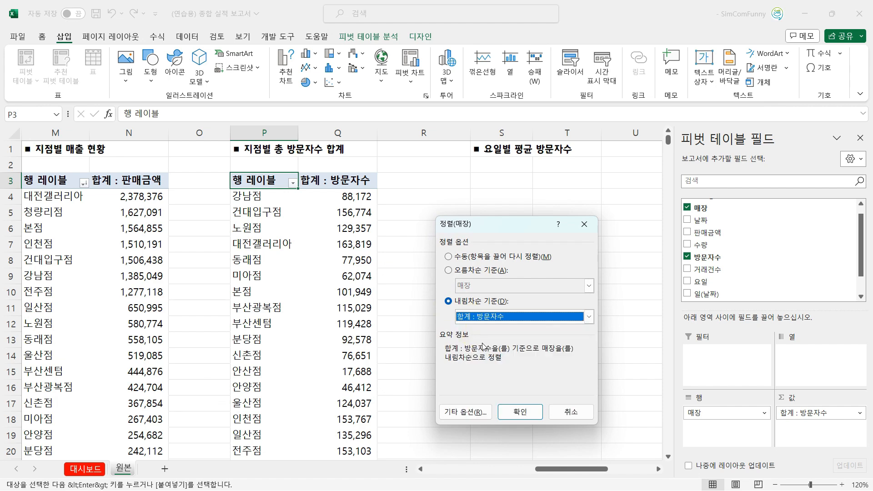
pyautogui.click(520, 412)
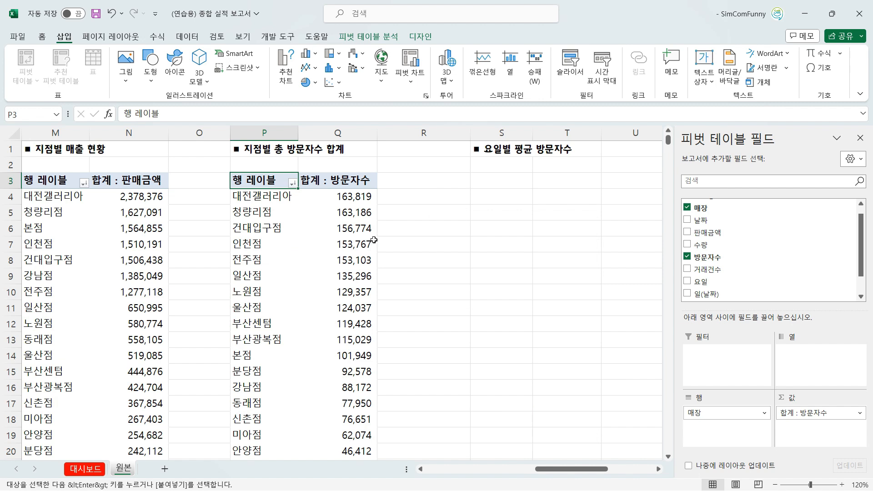
# Paste the monthly PivotTable at S3 under 요일별 평균 방문자수 and change its fields to 요일 rows and 방문자수 values
pyautogui.click(493, 184)
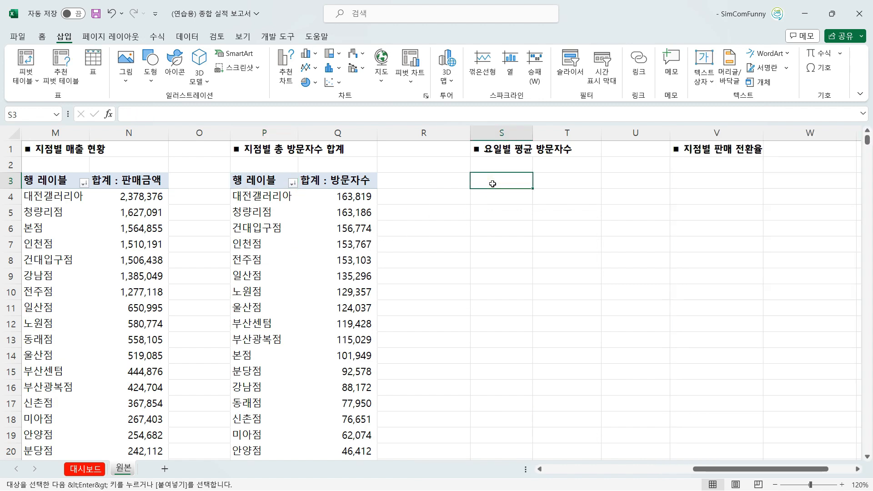
pyautogui.hotkey('ctrl', 'v')
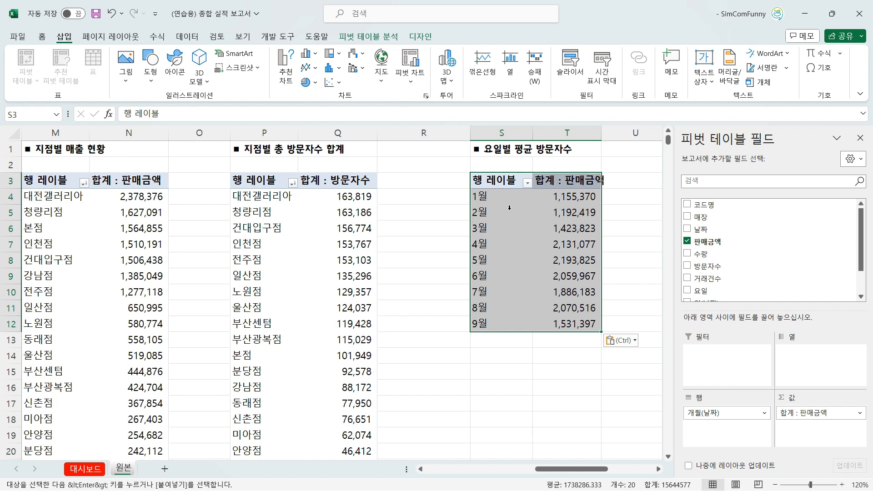
pyautogui.moveTo(701, 412); pyautogui.dragTo(687, 341)
pyautogui.moveTo(700, 290); pyautogui.dragTo(728, 423)
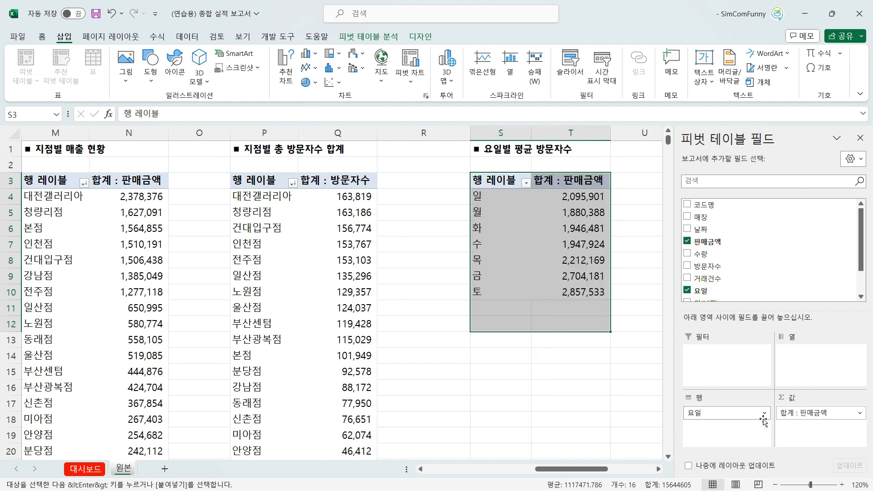
pyautogui.moveTo(792, 416)
pyautogui.mouseDown()
pyautogui.moveTo(776, 299)
pyautogui.moveTo(723, 272)
pyautogui.moveTo(813, 424)
pyautogui.moveTo(803, 414)
pyautogui.mouseUp()
# Summarize the 방문자수 value field of the 요일별 평균 방문자수 PivotTable by average (평균) instead of sum
pyautogui.click(802, 414)
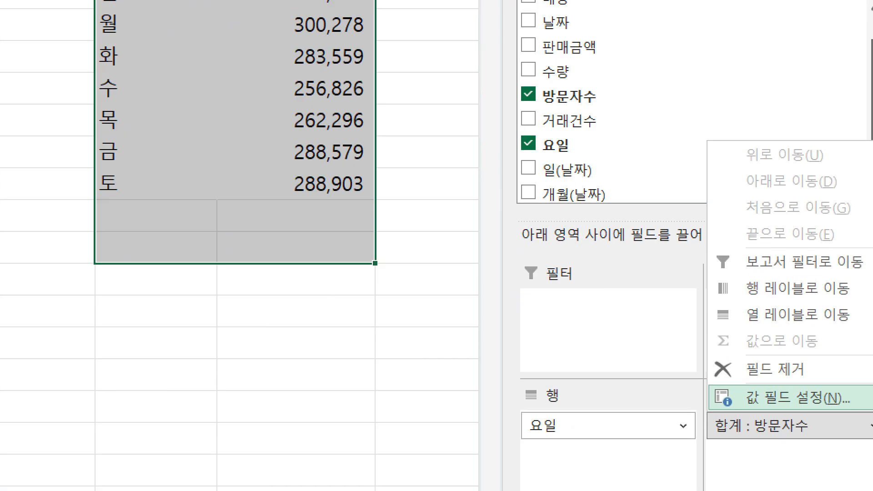
pyautogui.press('Escape')
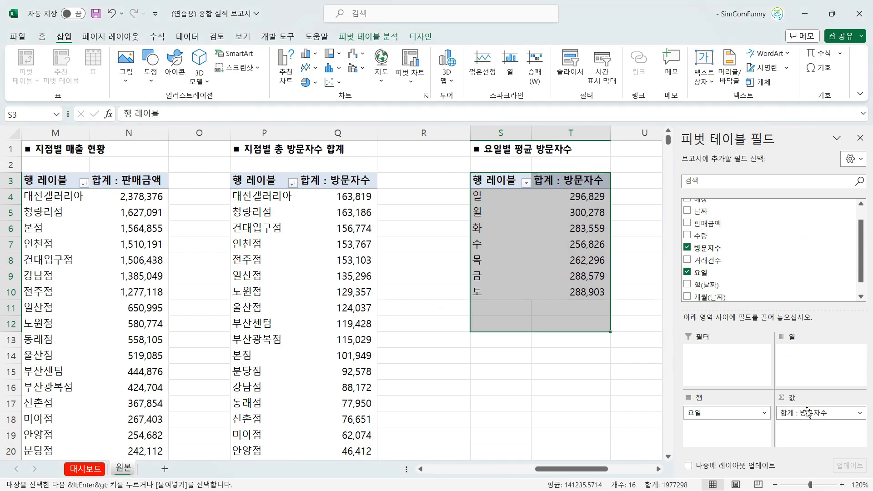
pyautogui.click(806, 414)
pyautogui.click(801, 400)
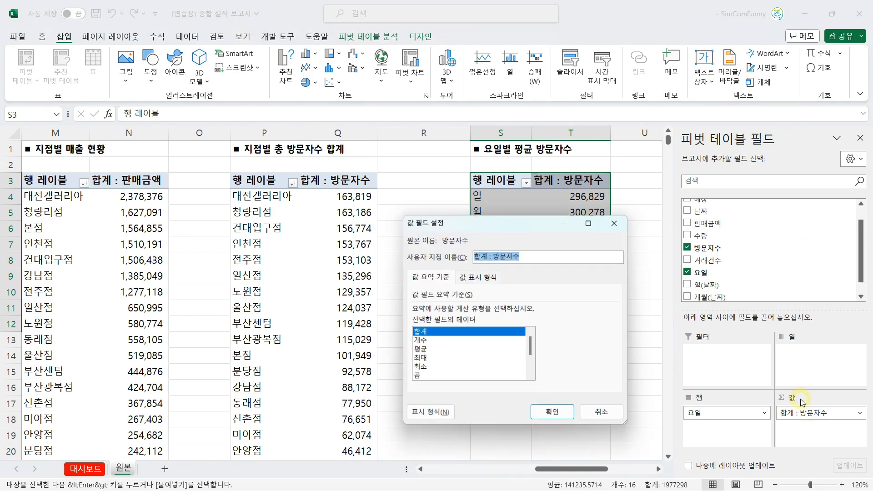
pyautogui.click(422, 352)
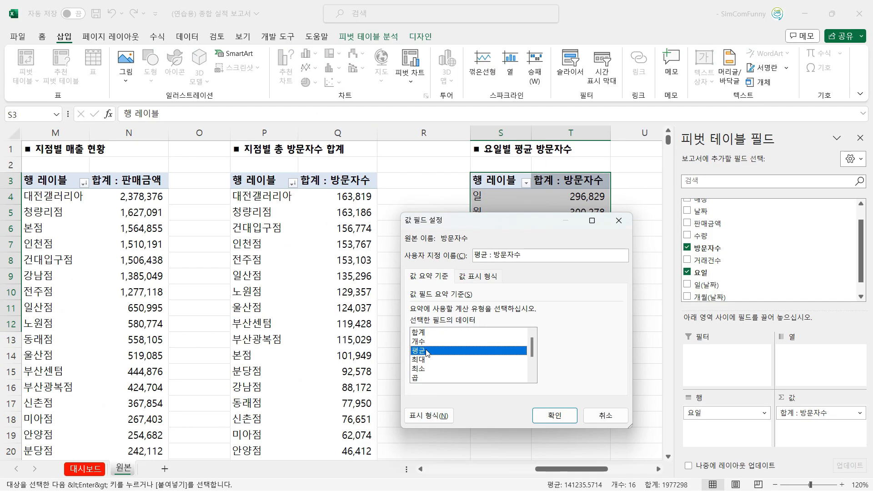
pyautogui.click(557, 414)
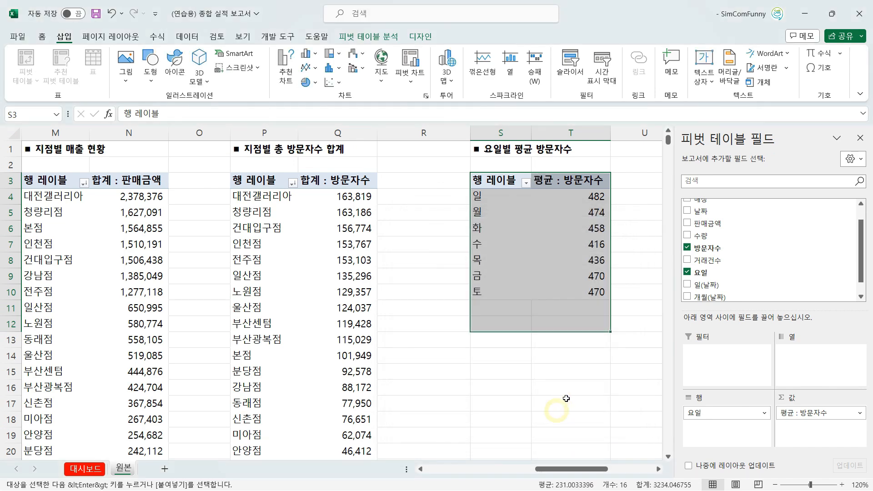
# Copy the weekday average visitor PivotTable to cell V3 under the 지점별 판매 전환율 heading
pyautogui.click(576, 273)
pyautogui.press('Right')
pyautogui.press('Right')
pyautogui.press('Right')
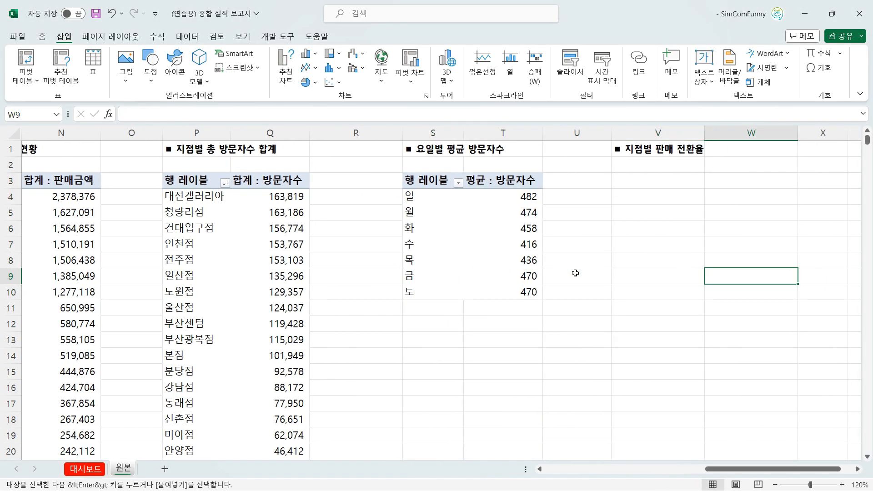
pyautogui.click(617, 175)
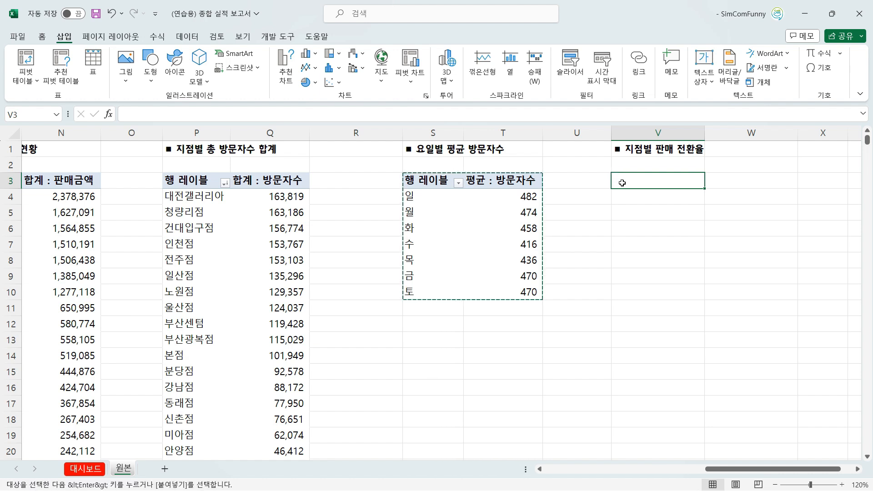
pyautogui.hotkey('ctrl', 'v')
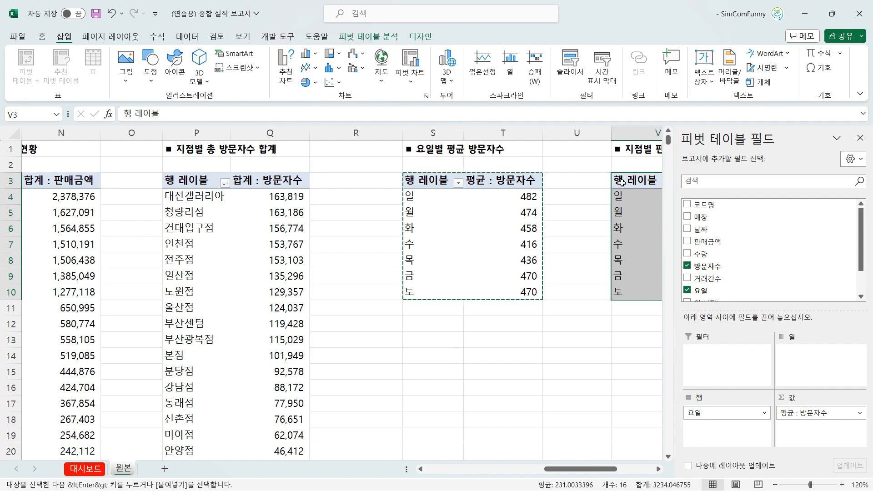
# Remove the 요일 row field from the PivotTable at V3
pyautogui.press('Right')
pyautogui.press('Right')
pyautogui.click(508, 181)
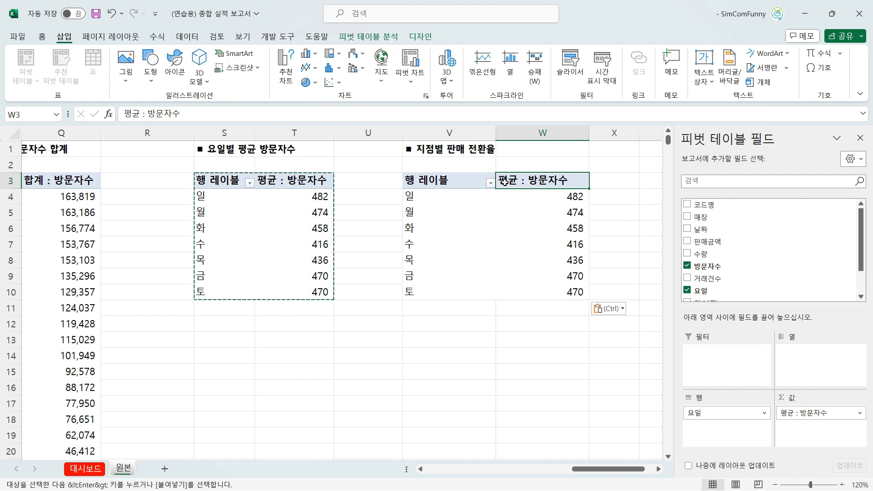
pyautogui.click(453, 187)
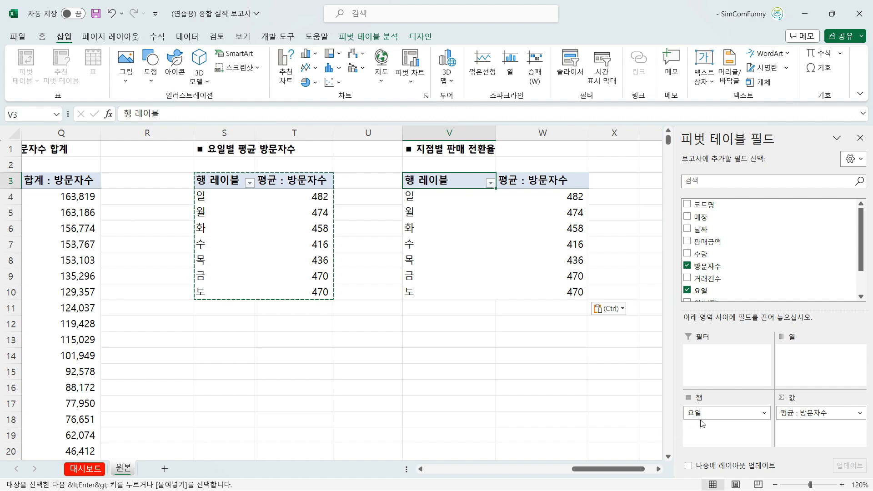
pyautogui.moveTo(702, 415); pyautogui.dragTo(717, 269)
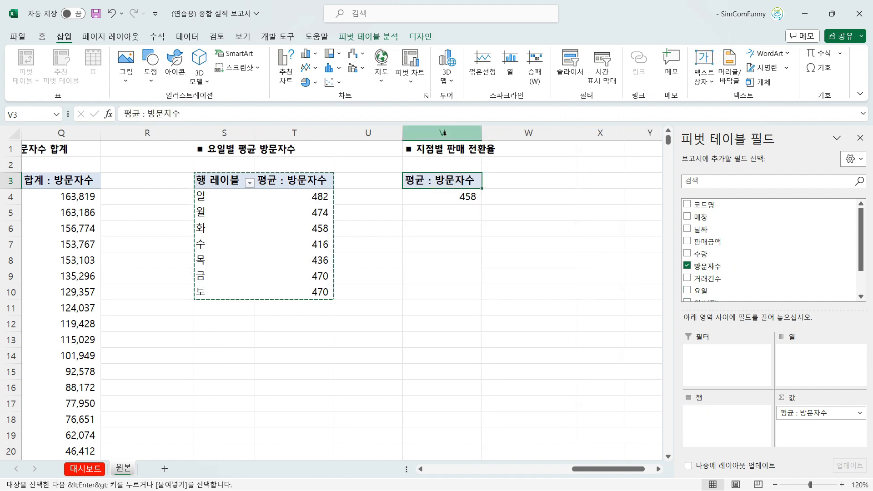
# Start a new calculated field for the PivotTable at V3 and name it 판매전환율
pyautogui.click(396, 42)
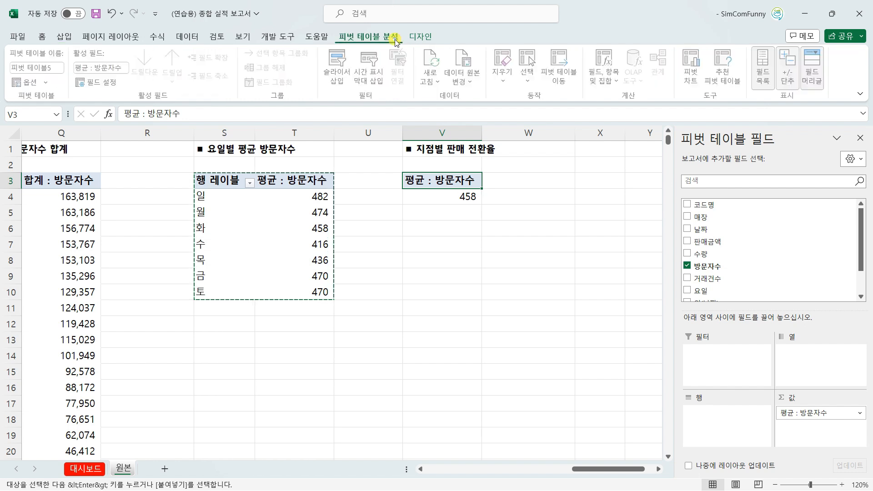
pyautogui.click(607, 77)
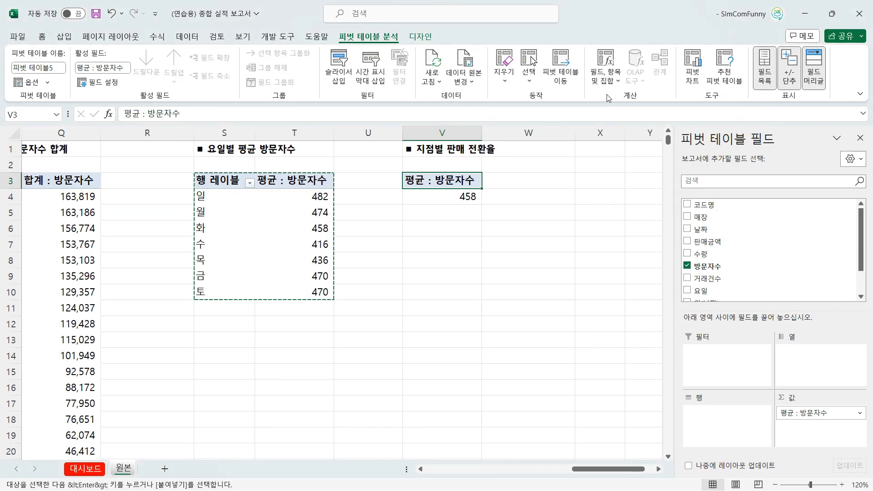
pyautogui.click(600, 50)
pyautogui.click(652, 96)
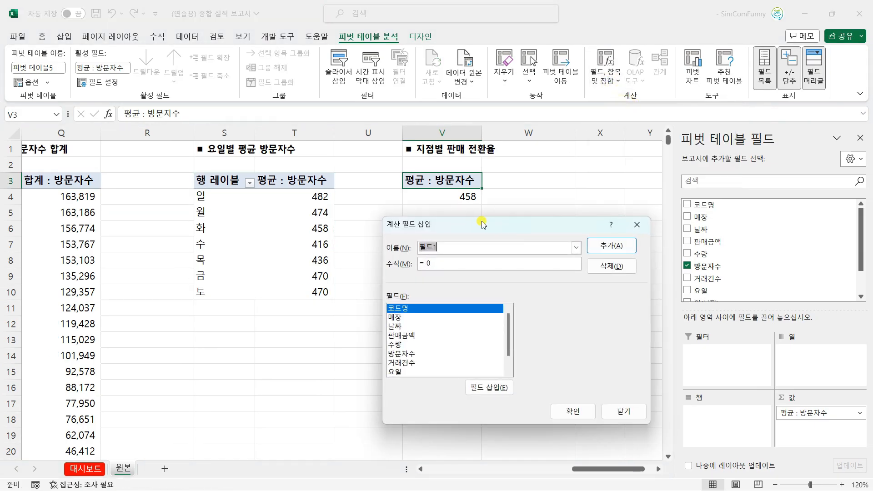
pyautogui.moveTo(483, 225); pyautogui.dragTo(499, 202)
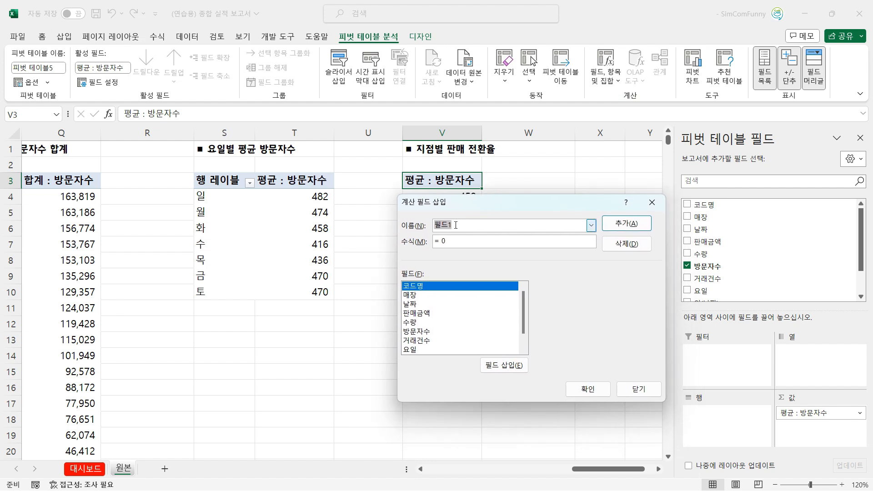
pyautogui.write('vks')
pyautogui.press('BackSpace')
pyautogui.press('BackSpace')
pyautogui.press('BackSpace')
pyautogui.write('판매전환율')
pyautogui.press('Tab')
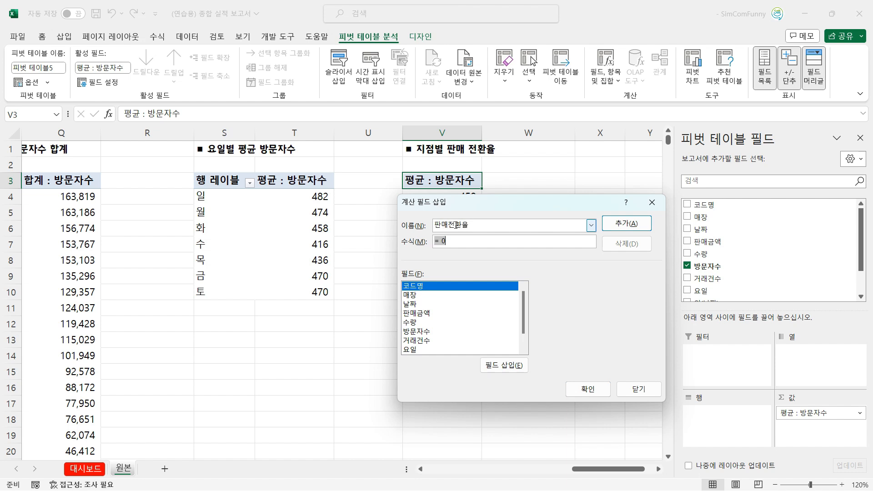
# Define the 판매전환율 formula as =거래건수/ 방문자수 and add the calculated field to the PivotTable
pyautogui.press('BackSpace')
pyautogui.doubleClick(417, 341)
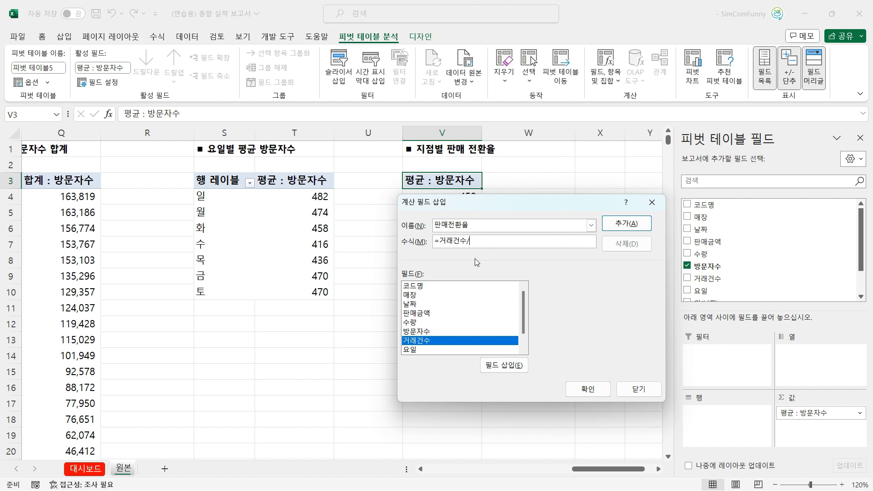
pyautogui.doubleClick(426, 332)
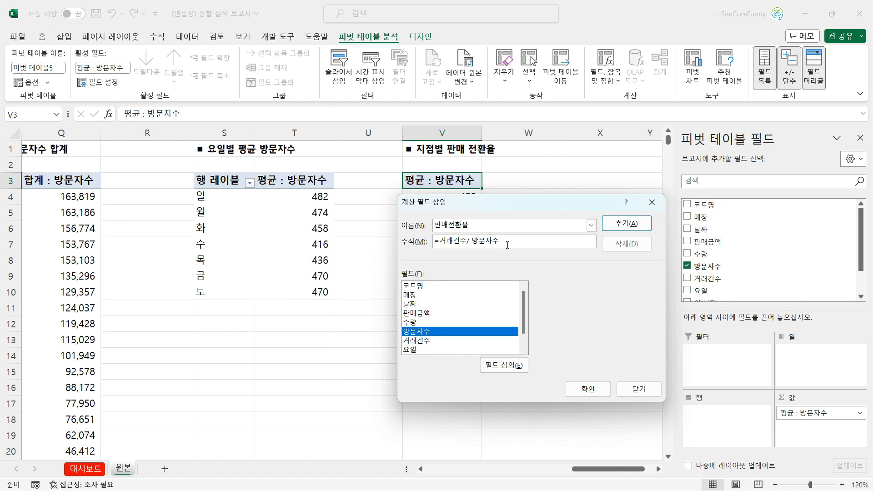
pyautogui.click(616, 228)
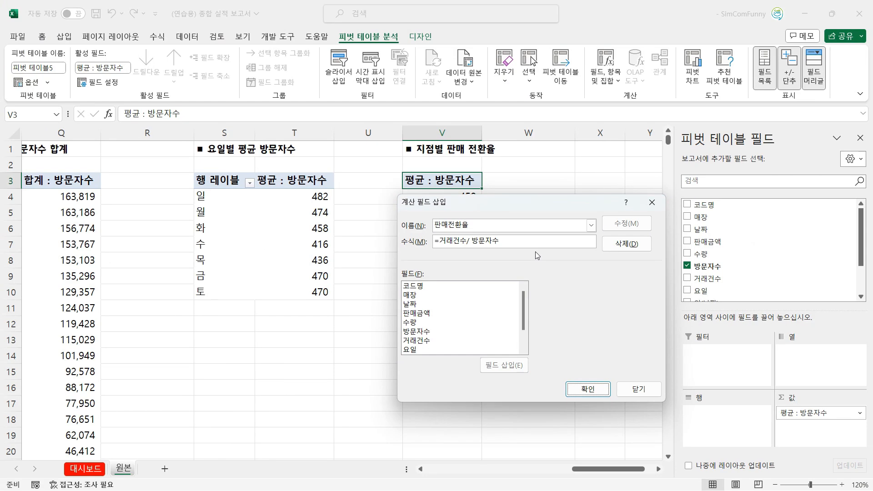
pyautogui.click(585, 390)
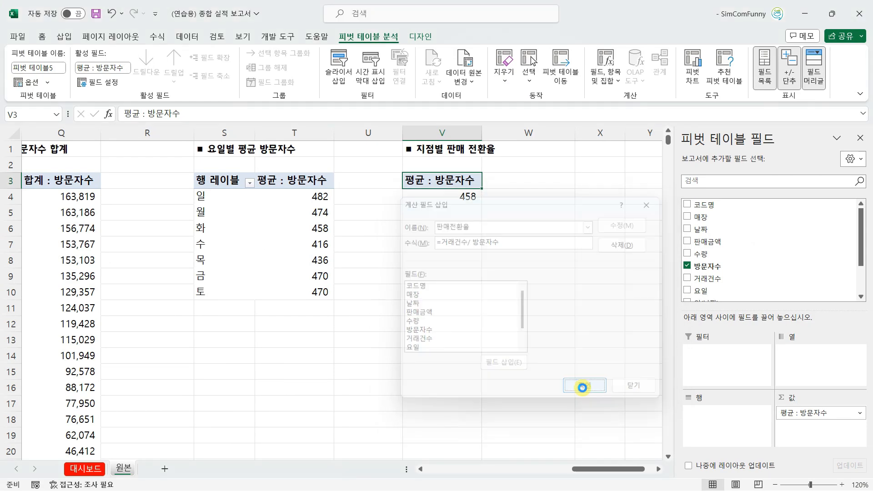
# Format the 합계 : 판매전환율 value in W4 as a percentage with two decimal places
pyautogui.click(502, 196)
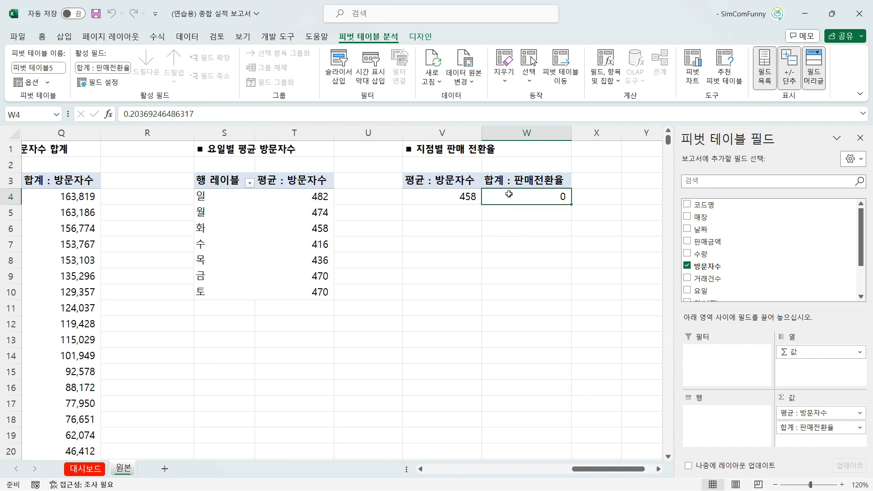
pyautogui.click(42, 38)
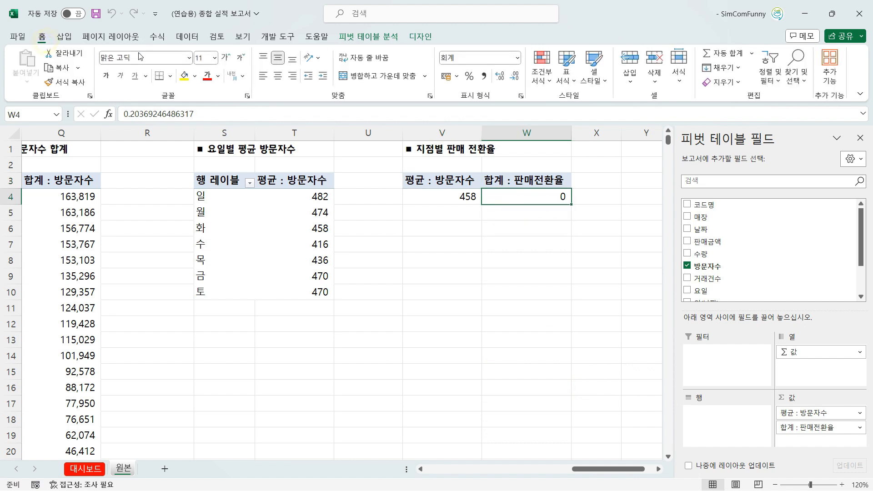
pyautogui.click(469, 76)
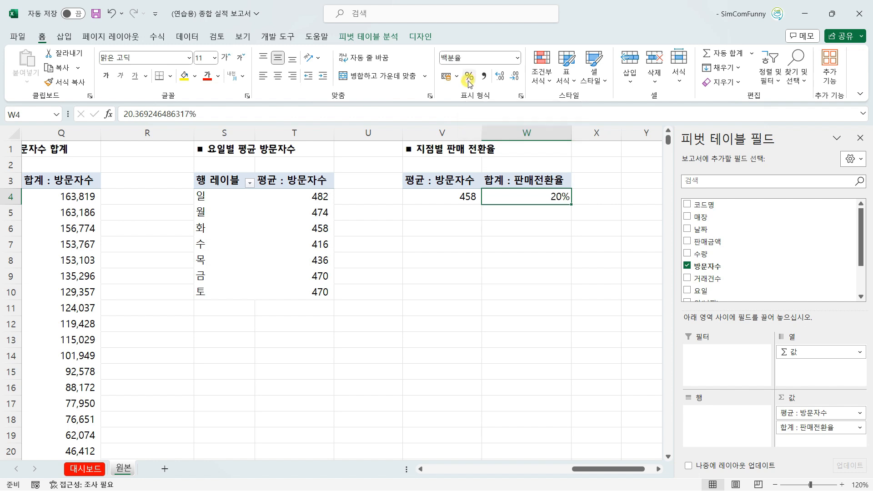
pyautogui.click(501, 82)
pyautogui.click(501, 82)
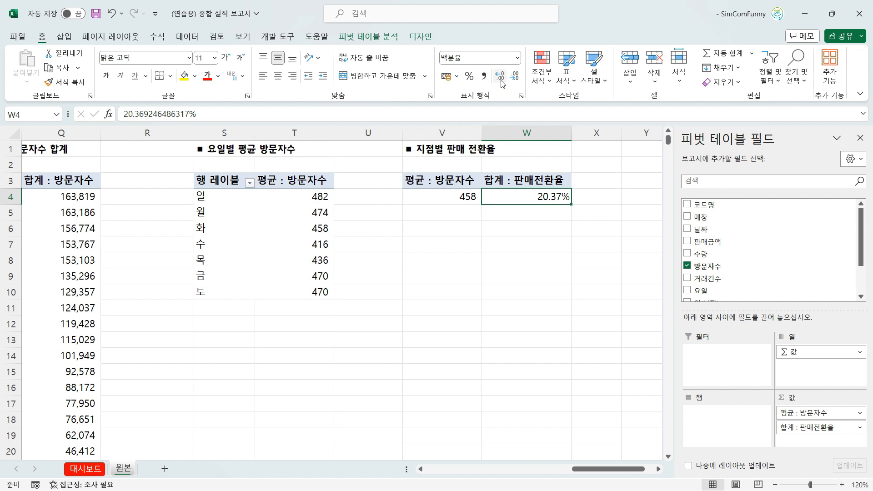
# Remove the 평균 : 방문자수 value field from the conversion rate PivotTable
pyautogui.click(464, 195)
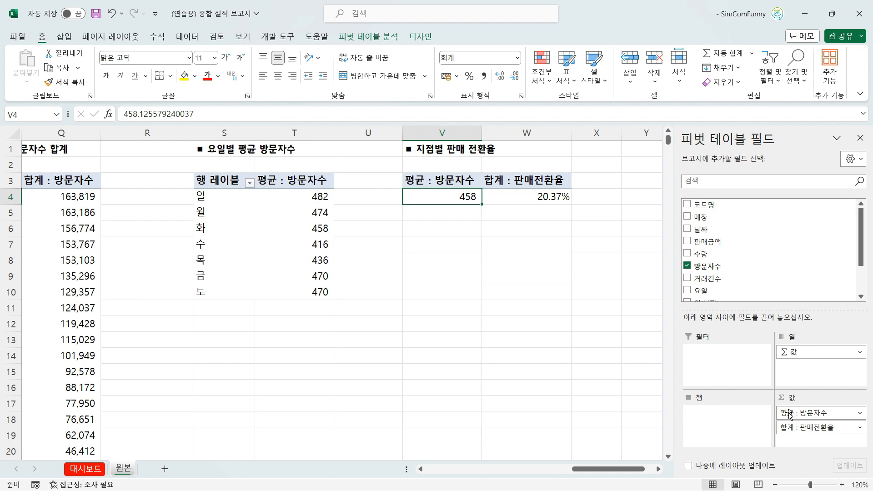
pyautogui.moveTo(789, 415); pyautogui.dragTo(760, 256)
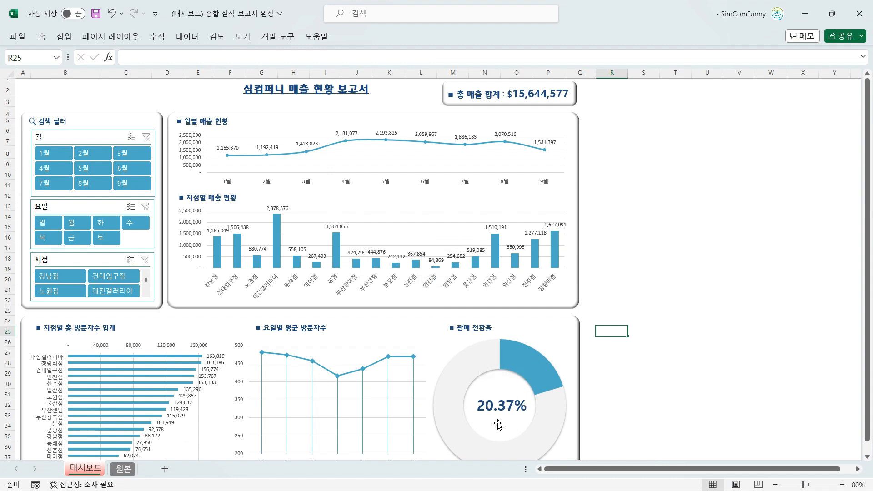
pyautogui.scroll(-1, 493, 422)
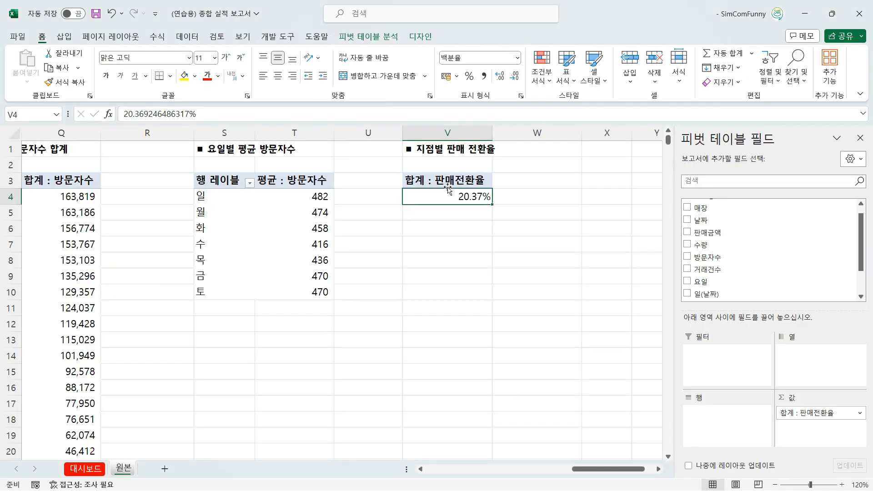
# Start a formula in W4 that picks the 판매전환율 value from PivotTable cell V4
pyautogui.click(529, 195)
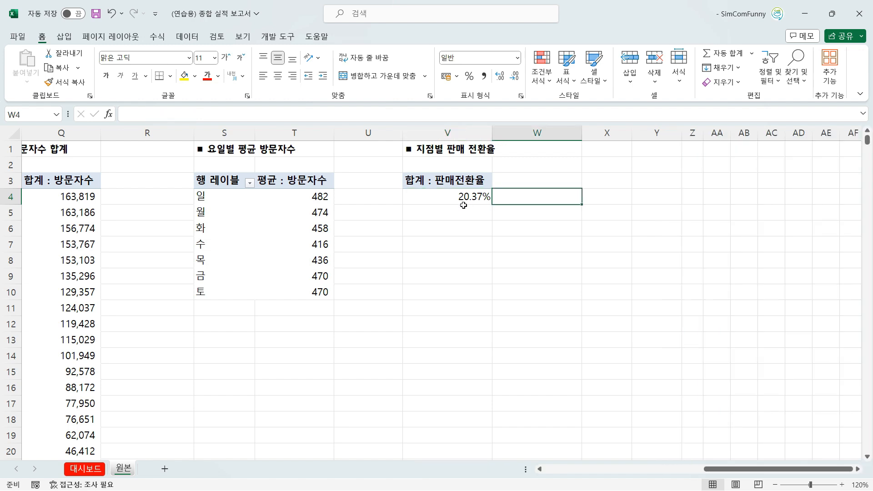
pyautogui.click(450, 198)
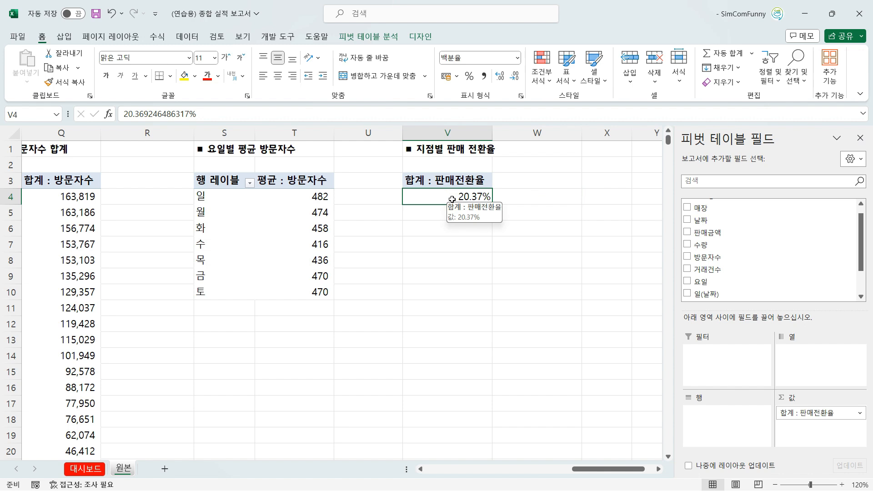
pyautogui.click(512, 196)
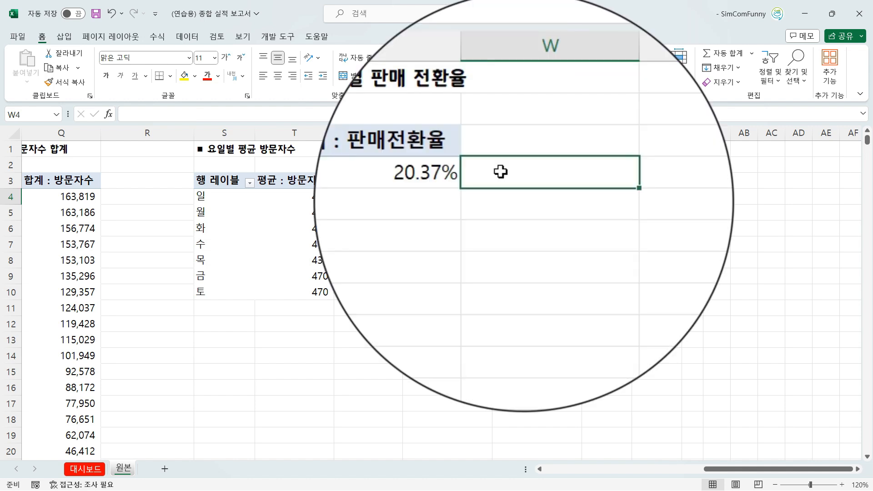
pyautogui.write('=')
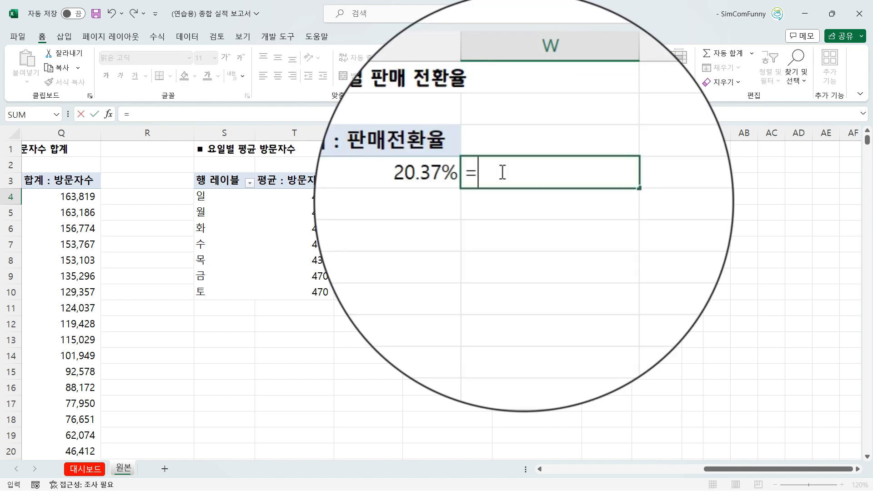
pyautogui.click(426, 163)
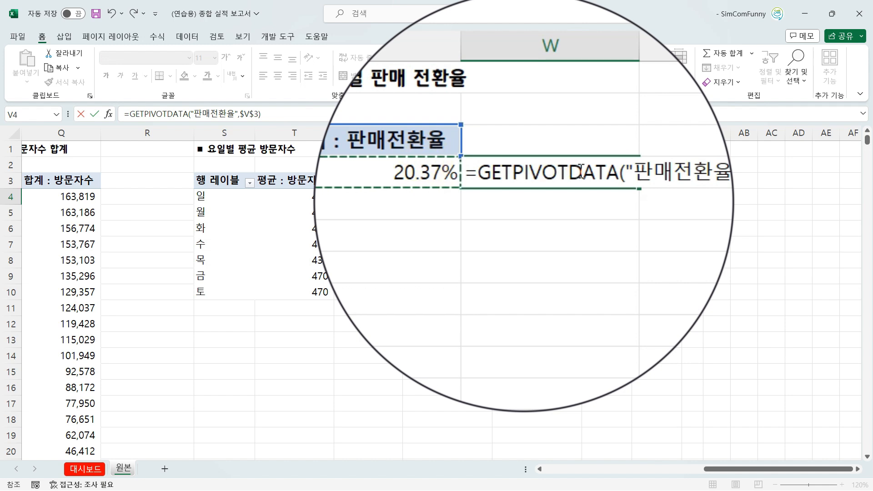
# Replace the GETPIVOTDATA formula in W4 with a direct reference to the conversion rate cell, =V4
pyautogui.press('BackSpace')
pyautogui.press('BackSpace')
pyautogui.press('BackSpace')
pyautogui.press('BackSpace')
pyautogui.press('BackSpace')
pyautogui.press('BackSpace')
pyautogui.press('BackSpace')
pyautogui.press('BackSpace')
pyautogui.press('BackSpace')
pyautogui.press('BackSpace')
pyautogui.press('BackSpace')
pyautogui.press('BackSpace')
pyautogui.press('BackSpace')
pyautogui.press('BackSpace')
pyautogui.press('BackSpace')
pyautogui.press('BackSpace')
pyautogui.press('BackSpace')
pyautogui.press('BackSpace')
pyautogui.press('BackSpace')
pyautogui.press('BackSpace')
pyautogui.press('BackSpace')
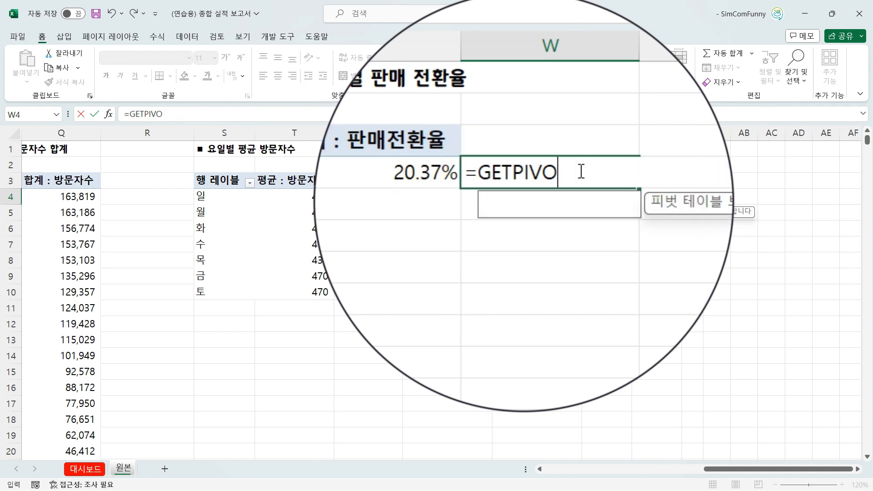
pyautogui.press('BackSpace')
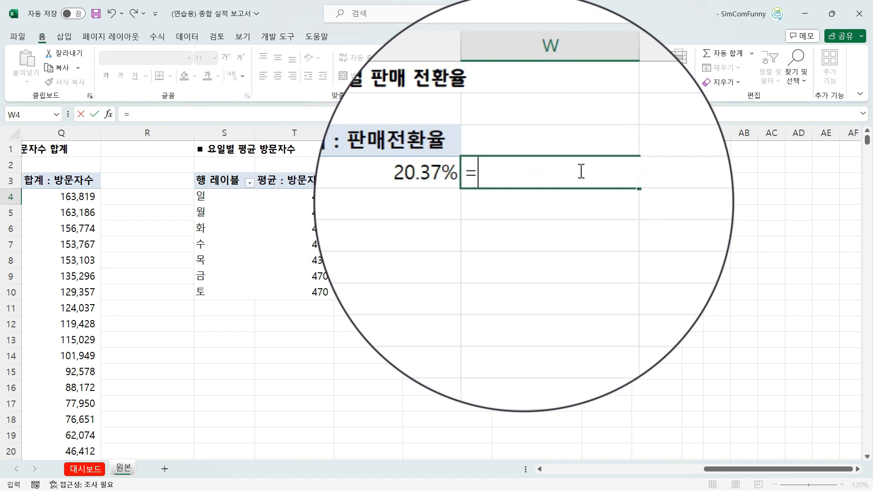
pyautogui.write('ㅍ4')
pyautogui.press('BackSpace')
pyautogui.press('BackSpace')
pyautogui.write('v4')
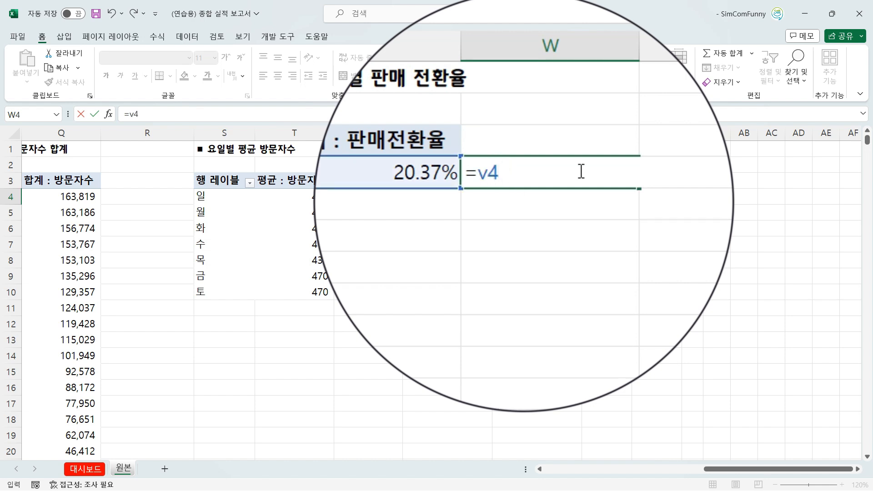
pyautogui.press('Return')
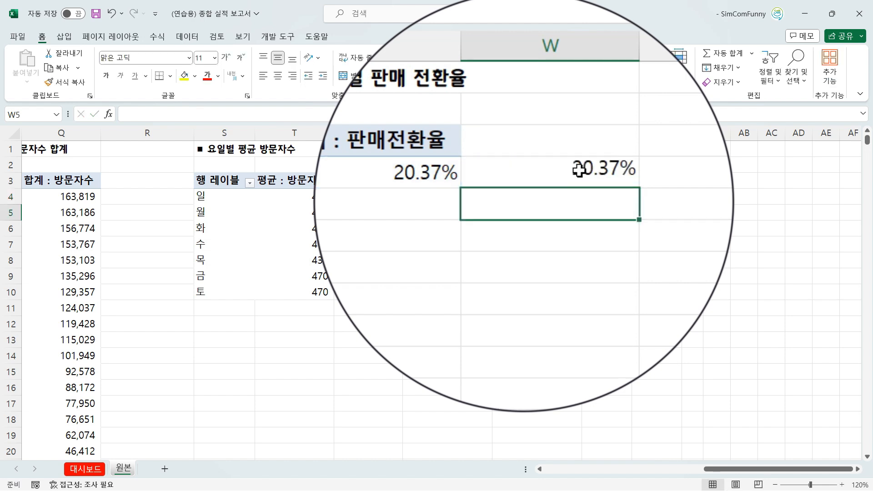
# Calculate the remaining share of the conversion rate in W5 with the formula =1-W4
pyautogui.write('=')
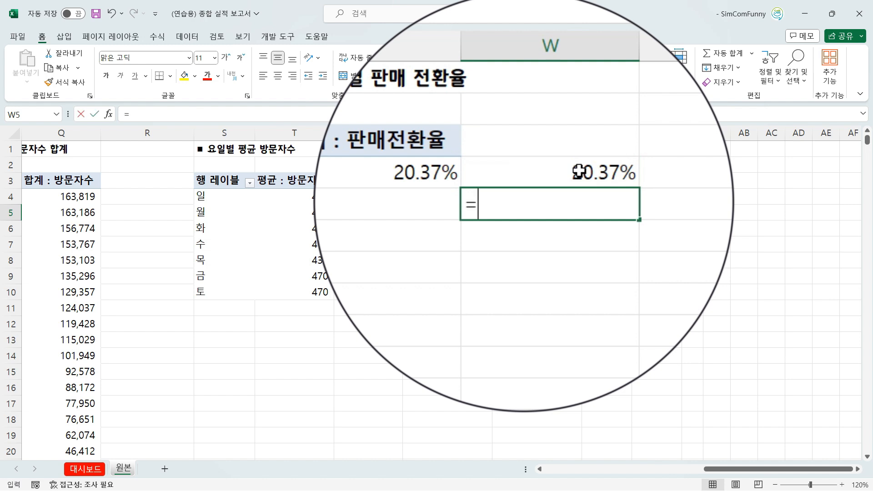
pyautogui.write('1-')
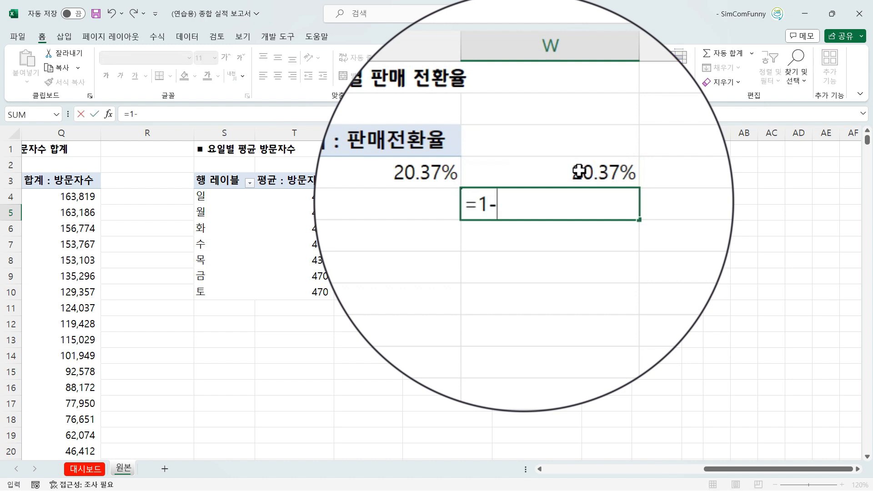
pyautogui.click(579, 172)
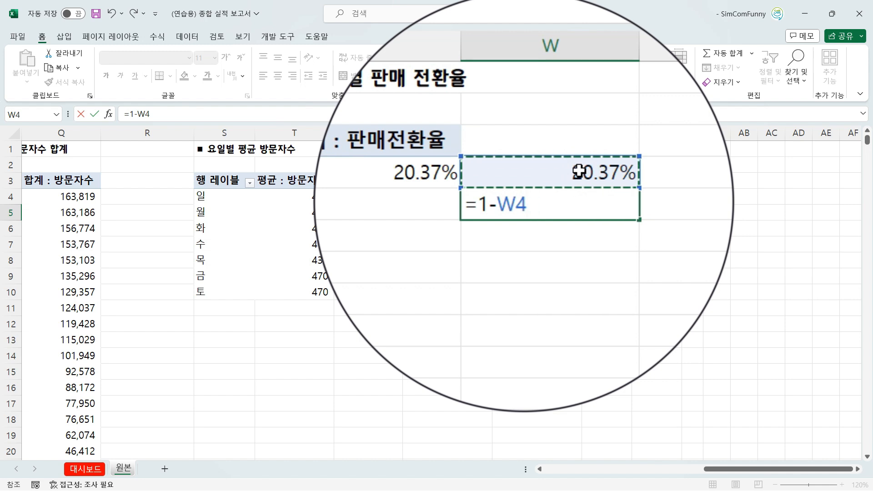
pyautogui.press('Return')
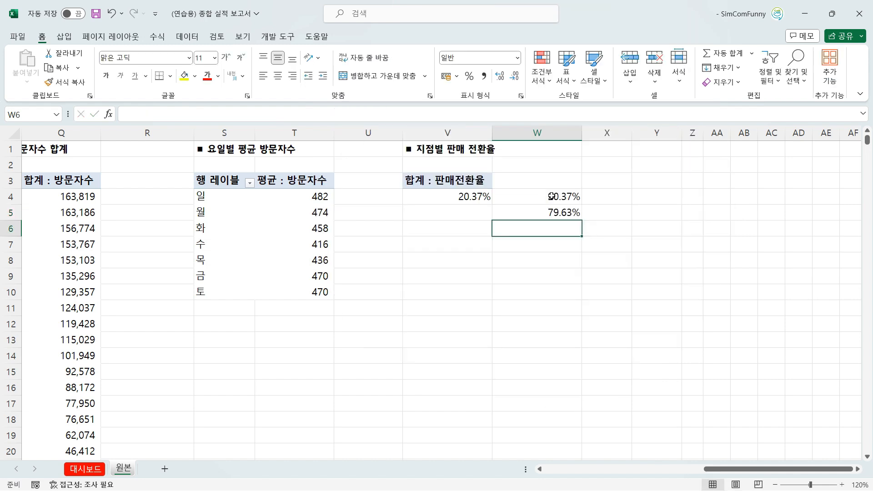
pyautogui.moveTo(559, 212); pyautogui.dragTo(542, 201)
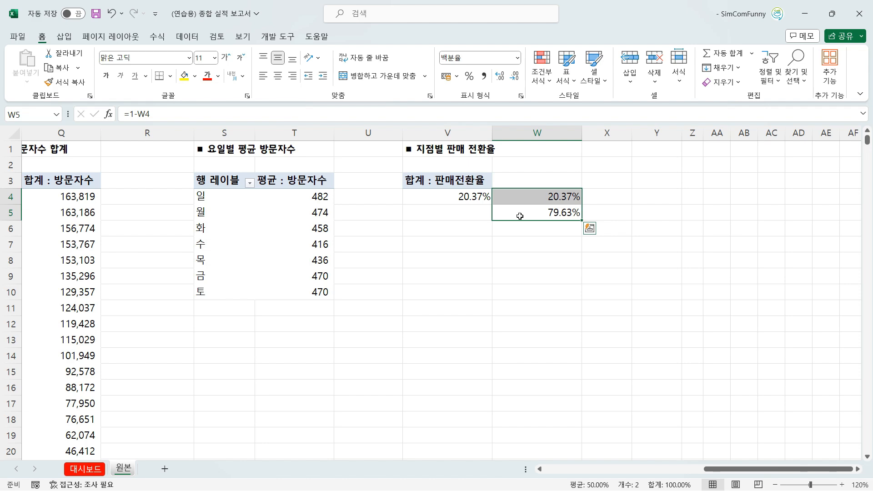
# Name the monthly sales PivotTable in J3:K12 월별매출현황
pyautogui.hscroll(-2, 468, 218)
pyautogui.press('Down')
pyautogui.press('Left')
pyautogui.press('Left')
pyautogui.press('Left')
pyautogui.press('Left')
pyautogui.press('Left')
pyautogui.press('Left')
pyautogui.press('Left')
pyautogui.press('Left')
pyautogui.press('Left')
pyautogui.press('Left')
pyautogui.press('Left')
pyautogui.press('Left')
pyautogui.press('Left')
pyautogui.press('Left')
pyautogui.press('Left')
pyautogui.press('Left')
pyautogui.press('Left')
pyautogui.press('Right')
pyautogui.press('Right')
pyautogui.press('Right')
pyautogui.press('Right')
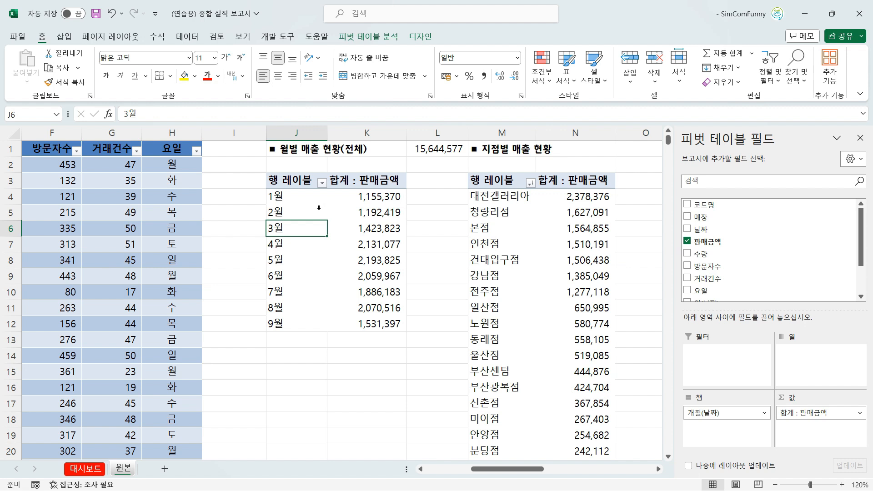
pyautogui.click(292, 180)
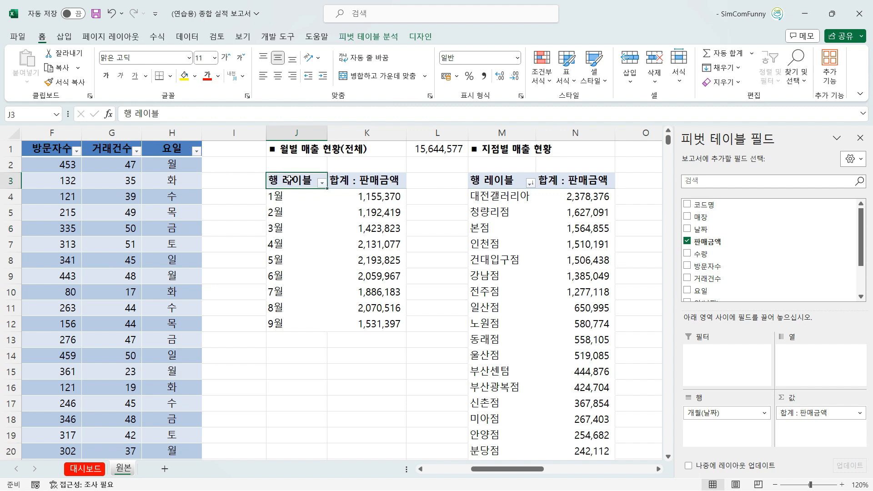
pyautogui.moveTo(291, 181); pyautogui.dragTo(376, 320)
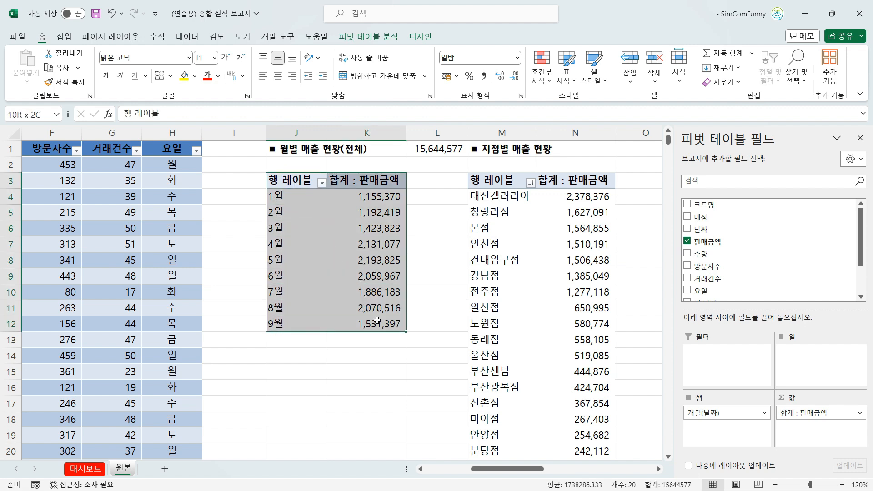
pyautogui.click(385, 40)
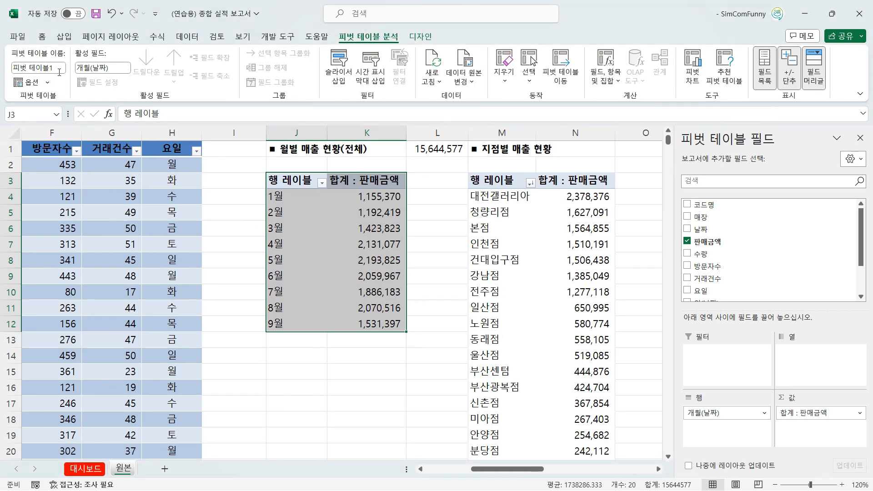
pyautogui.click(64, 69)
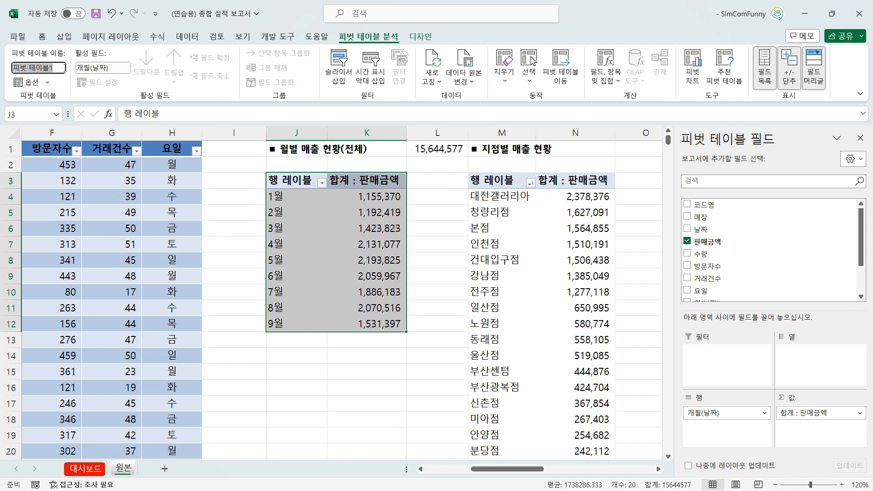
pyautogui.write('dnj')
pyautogui.press('BackSpace')
pyautogui.write('워')
pyautogui.write('벼')
pyautogui.write('ㄹ매출현황')
# Name the branch sales PivotTable in columns M and N 지점별매출현황
pyautogui.click(509, 238)
pyautogui.click(509, 238)
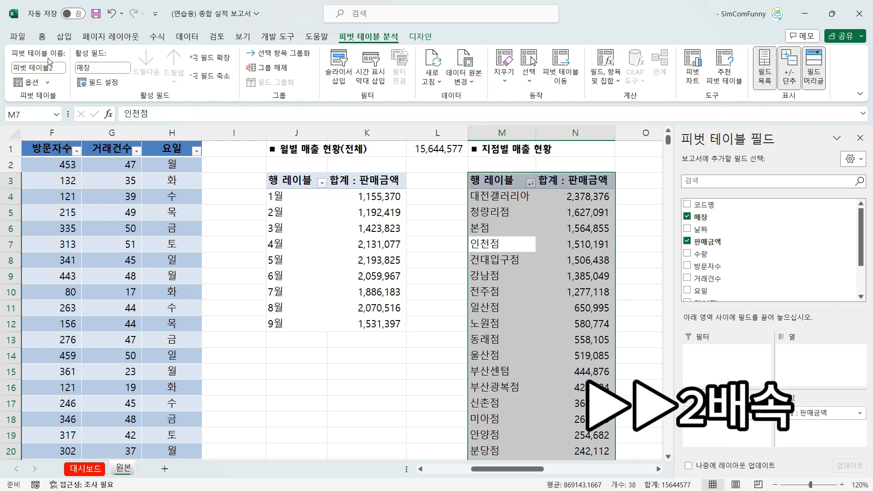
pyautogui.click(54, 68)
pyautogui.write('지점ㅂㄹ매출현황')
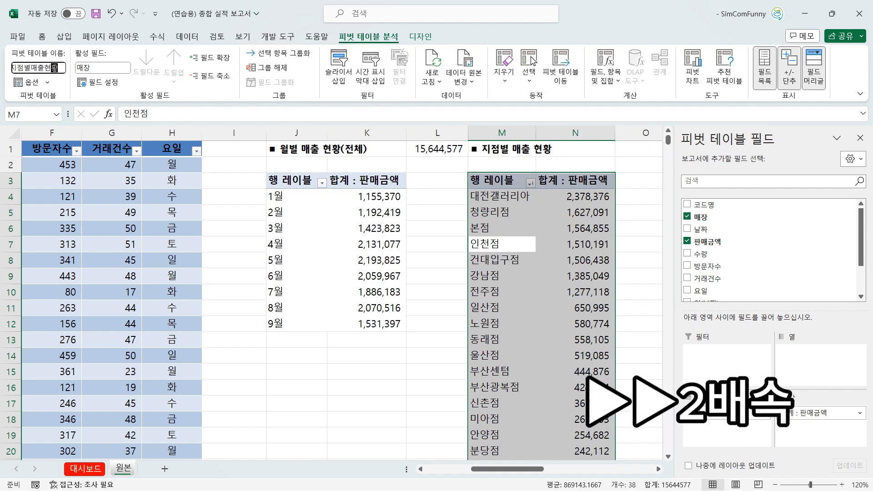
pyautogui.press('Return')
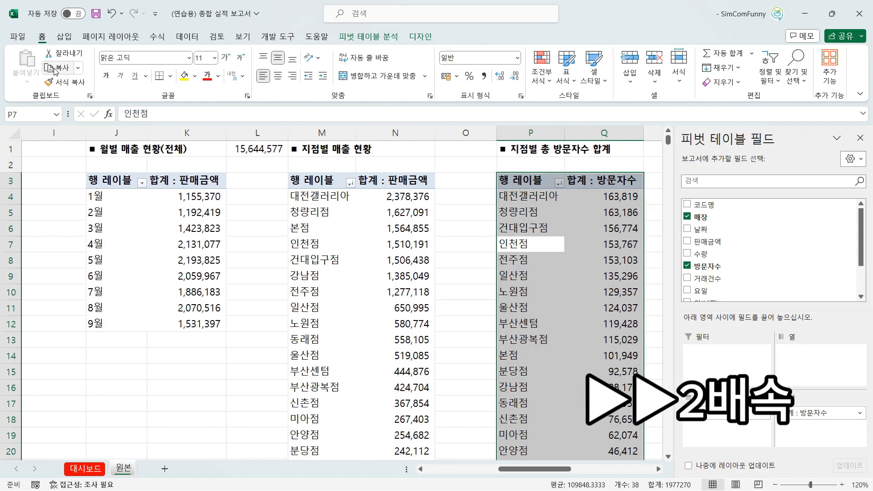
# Name the branch visitor totals PivotTable in columns P and Q 지점별총방문자수
pyautogui.click(368, 37)
pyautogui.click(63, 69)
pyautogui.write('지점ㅂ')
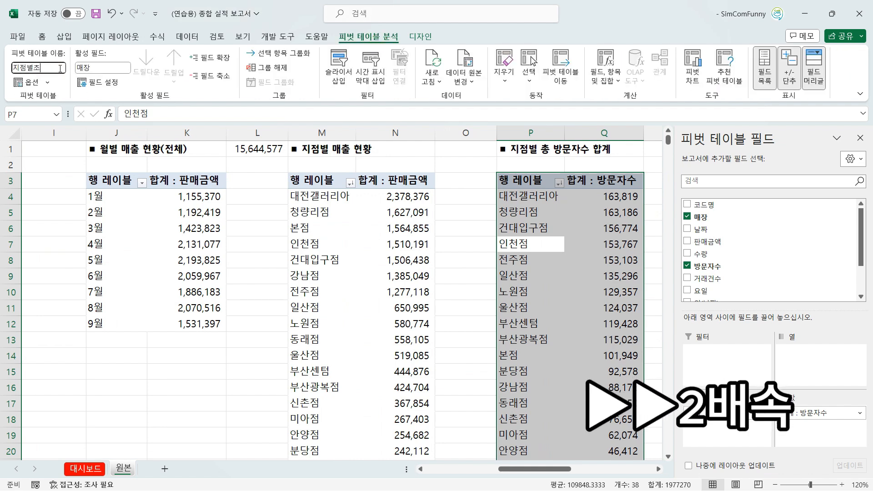
pyautogui.write('별총방문자수')
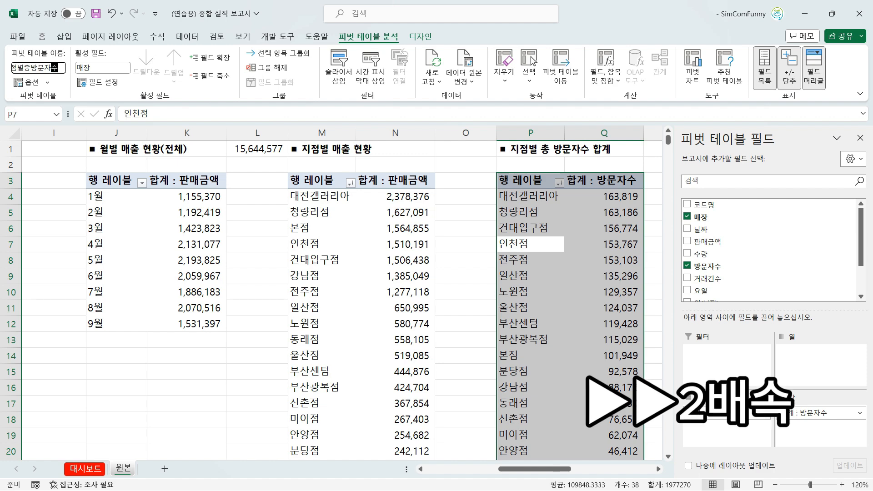
pyautogui.press('Return')
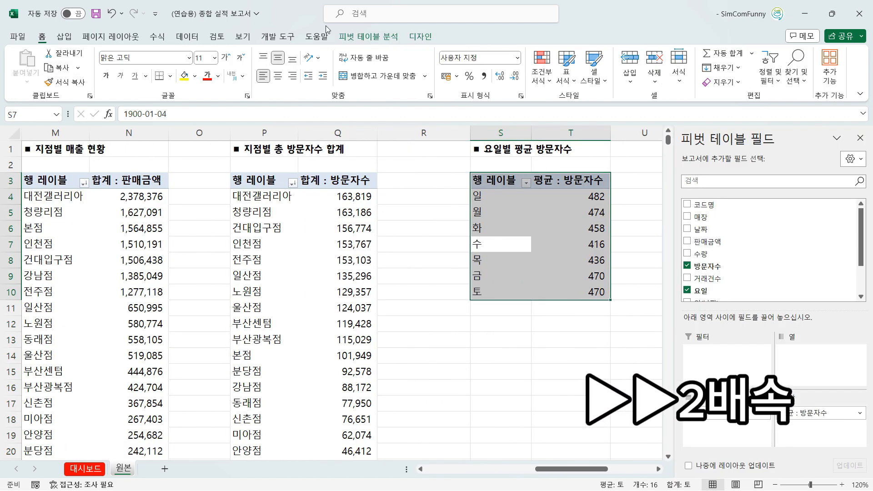
# Name the weekday average visitors PivotTable in columns S and T 요일별 평균 방문자수
pyautogui.click(64, 68)
pyautogui.write('요일별 ')
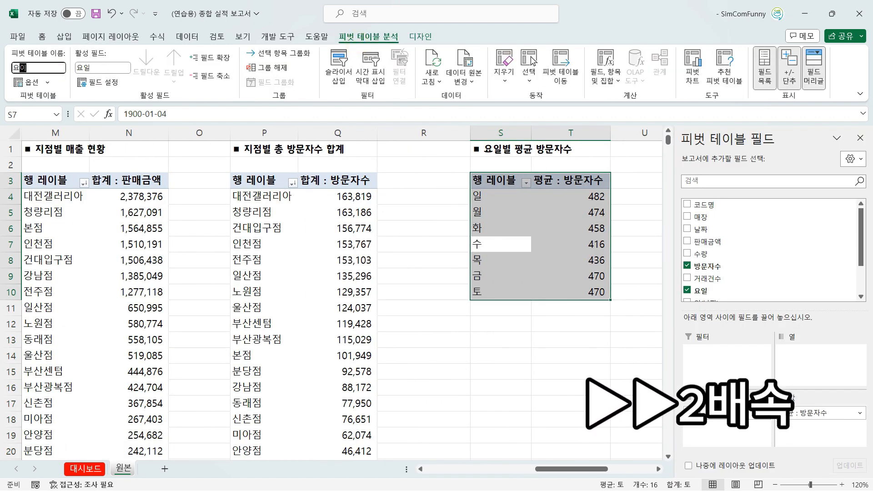
pyautogui.write('평균 방문자수')
pyautogui.press('Return')
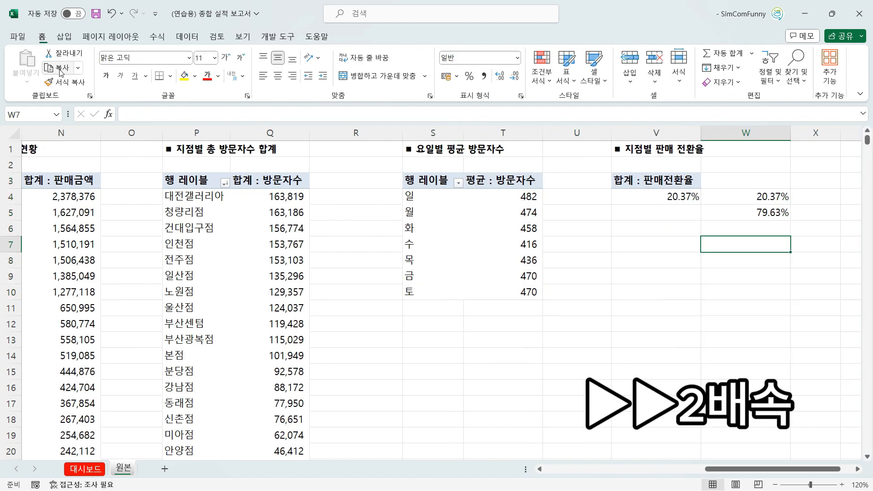
# Name the sales conversion rate PivotTable in column V 지점별판매전환율
pyautogui.press('Up')
pyautogui.press('Up')
pyautogui.press('Up')
pyautogui.press('Left')
pyautogui.hotkey('ctrl', 'a')
pyautogui.click(363, 37)
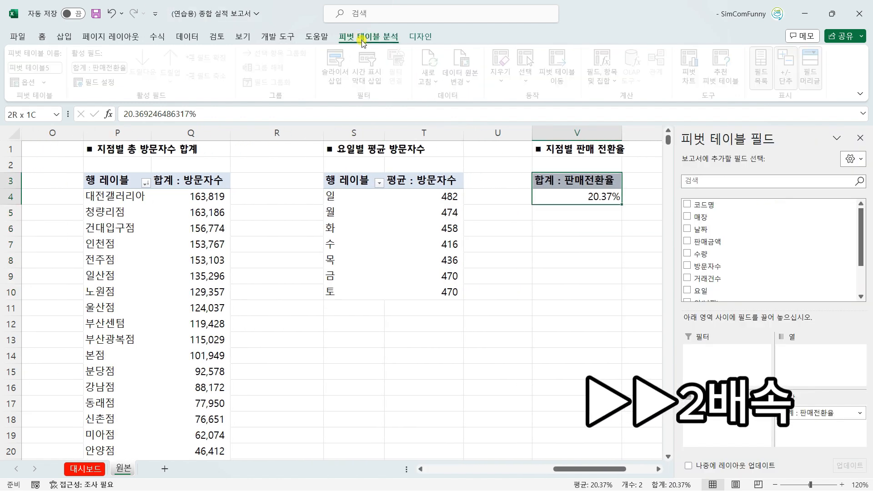
pyautogui.click(55, 70)
pyautogui.write('지점별판')
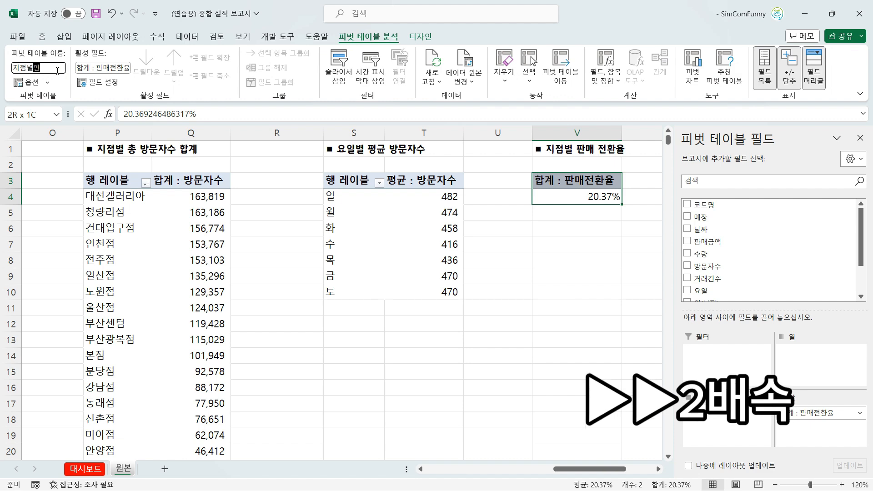
pyautogui.write('매전환율')
pyautogui.click(560, 220)
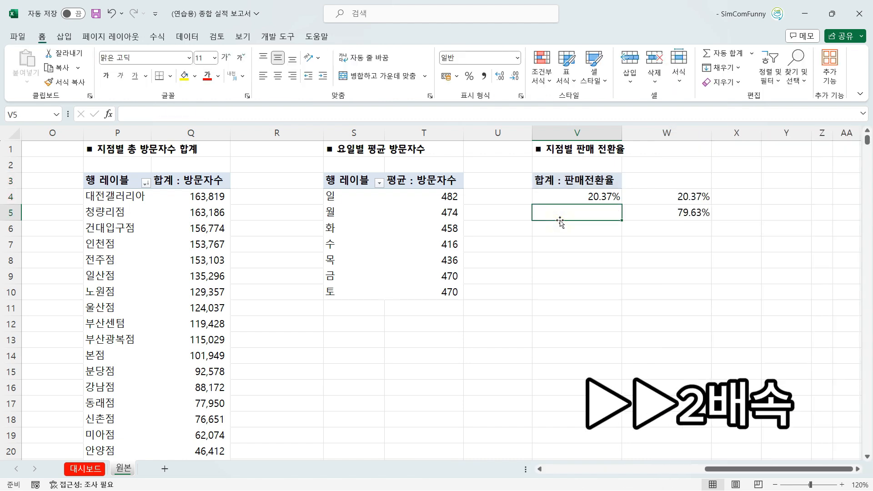
# Insert a 2-D line chart with markers based on the monthly sales PivotTable
pyautogui.press('Left')
pyautogui.press('Left')
pyautogui.press('Left')
pyautogui.press('Left')
pyautogui.press('Left')
pyautogui.press('Left')
pyautogui.press('Left')
pyautogui.press('Left')
pyautogui.press('Left')
pyautogui.press('Left')
pyautogui.press('Left')
pyautogui.press('Left')
pyautogui.press('Left')
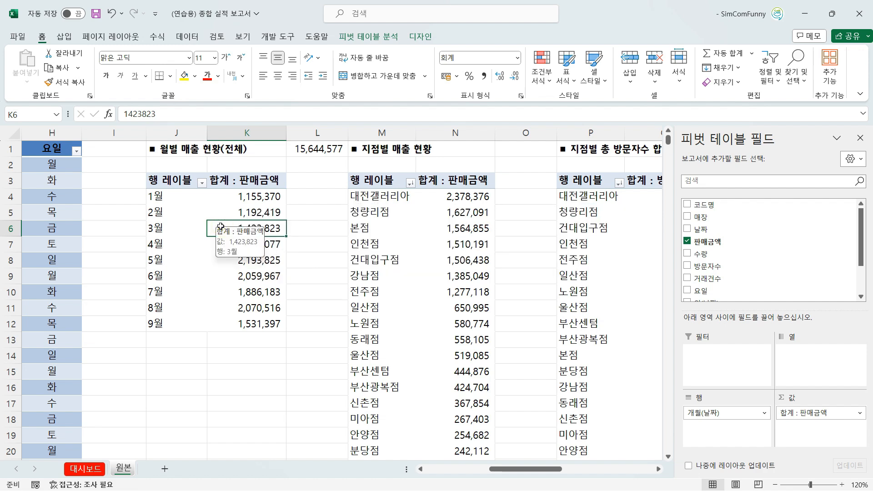
pyautogui.click(64, 37)
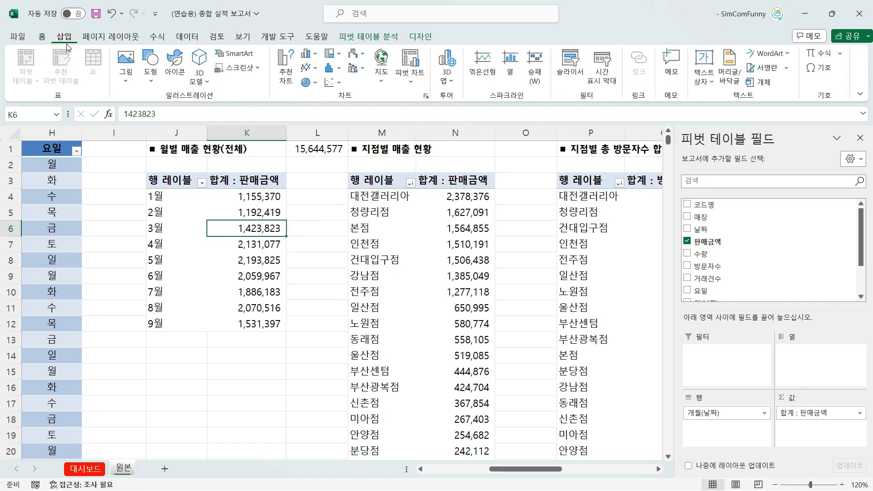
pyautogui.click(311, 69)
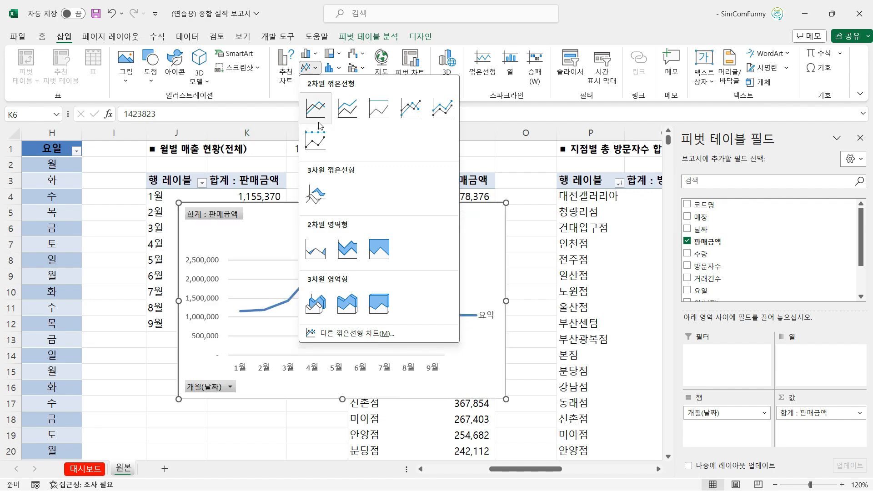
pyautogui.click(405, 113)
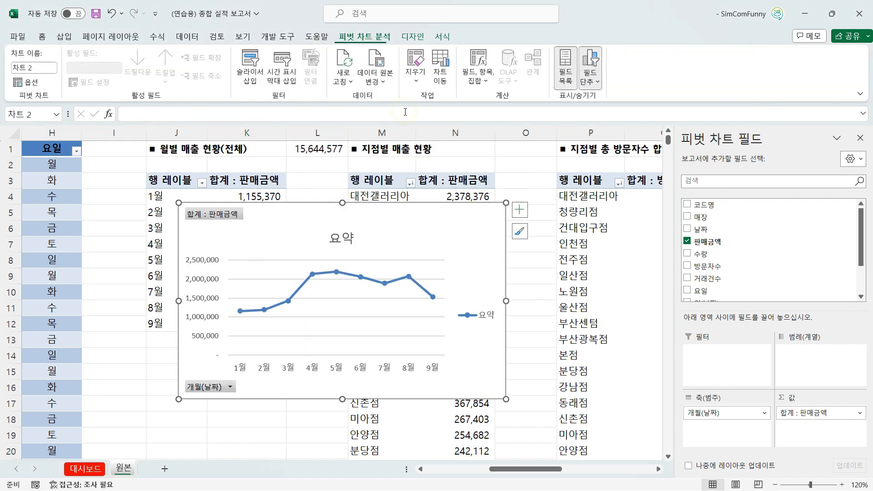
# Delete the 요약 title and legend from the monthly sales chart and hide all its field buttons
pyautogui.click(355, 245)
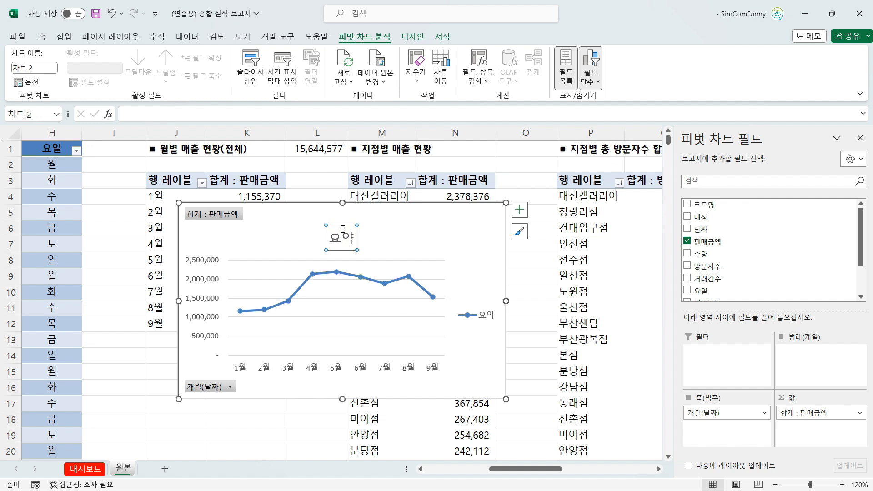
pyautogui.press('Delete')
pyautogui.click(485, 300)
pyautogui.press('Delete')
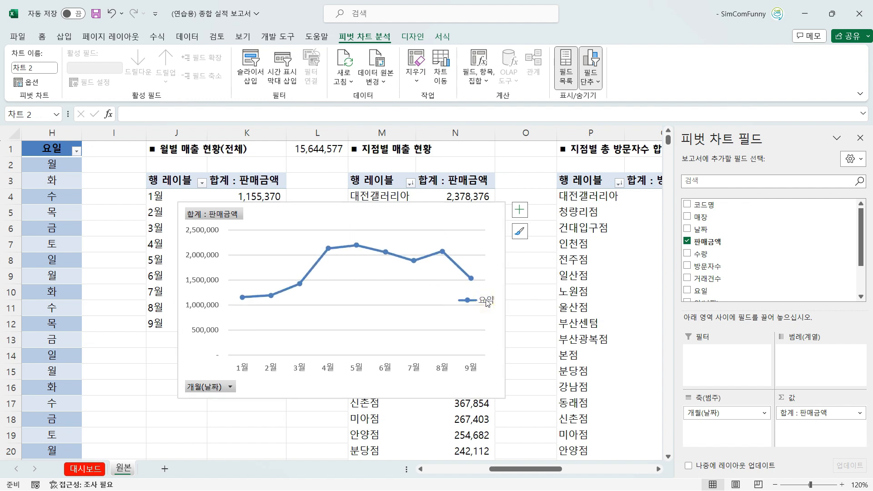
pyautogui.rightClick(225, 218)
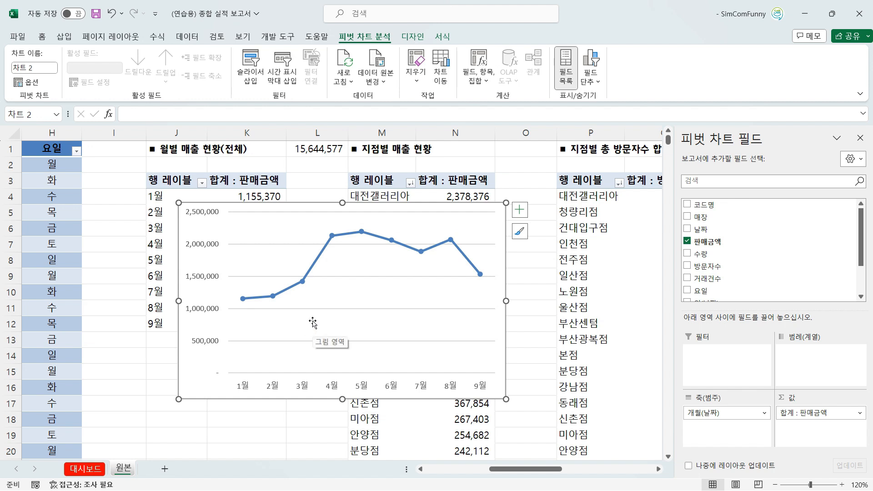
# Recolor the monthly sales chart's line and its markers with the aqua theme color
pyautogui.click(325, 254)
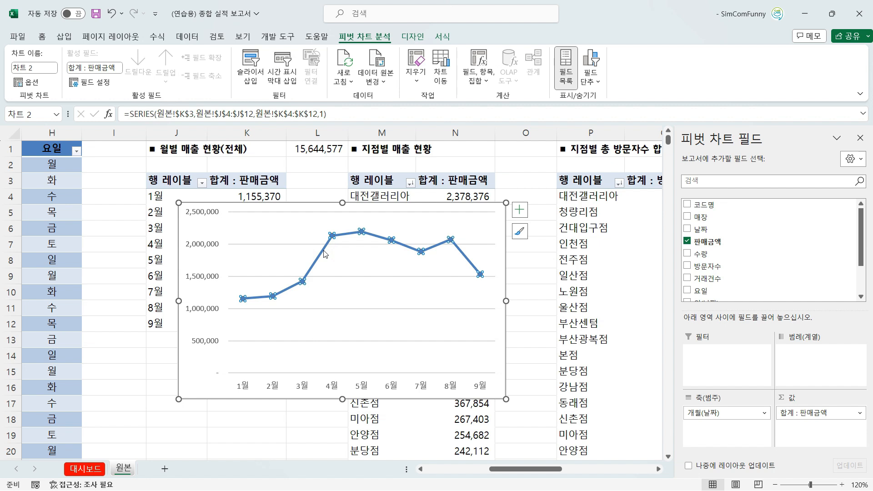
pyautogui.rightClick(324, 253)
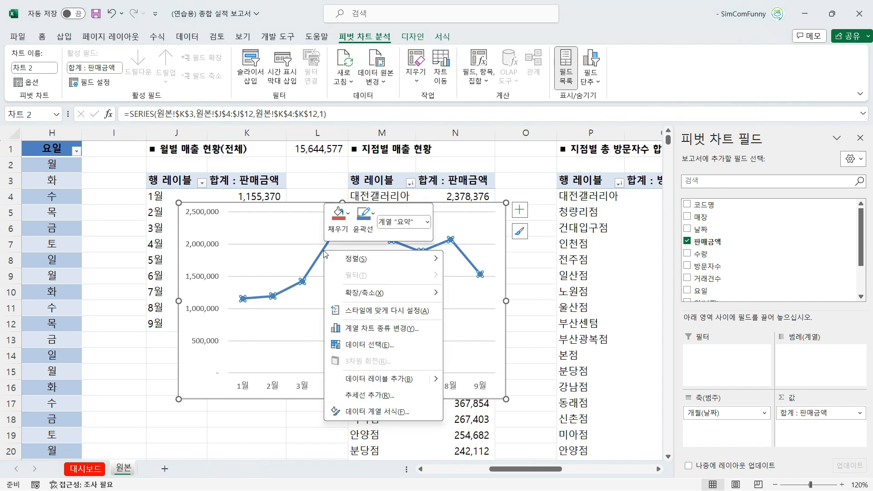
pyautogui.click(363, 220)
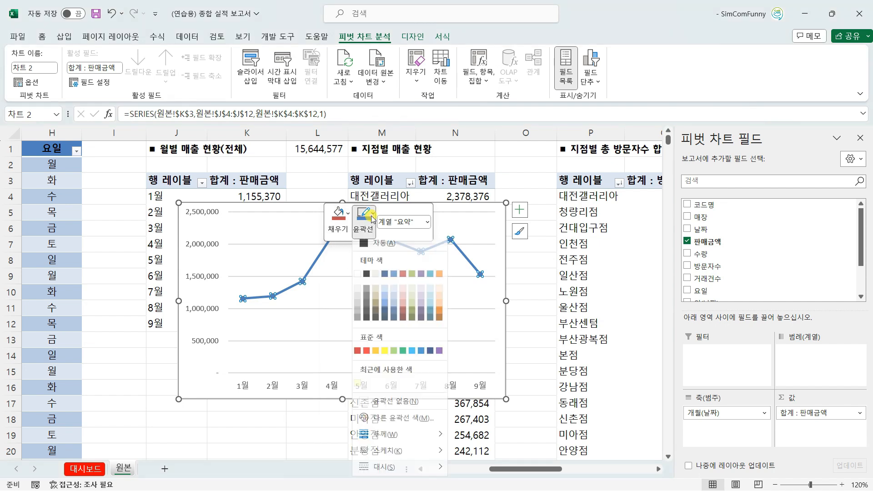
pyautogui.click(430, 278)
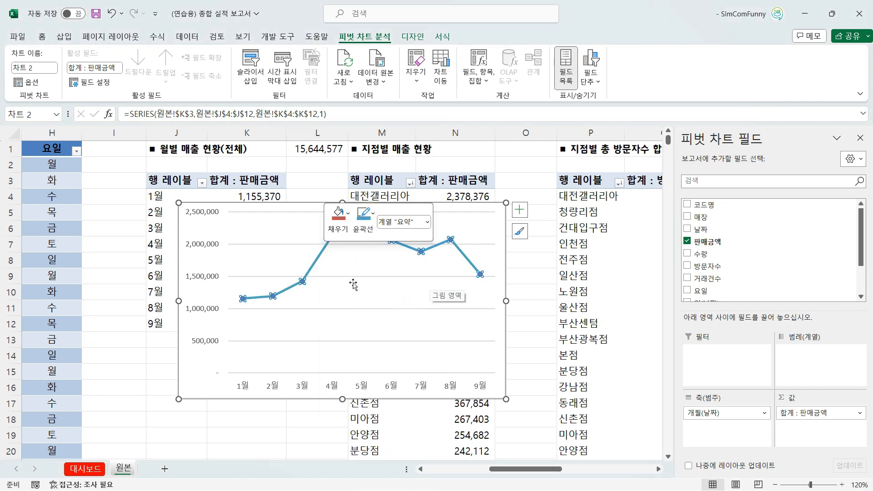
pyautogui.rightClick(304, 286)
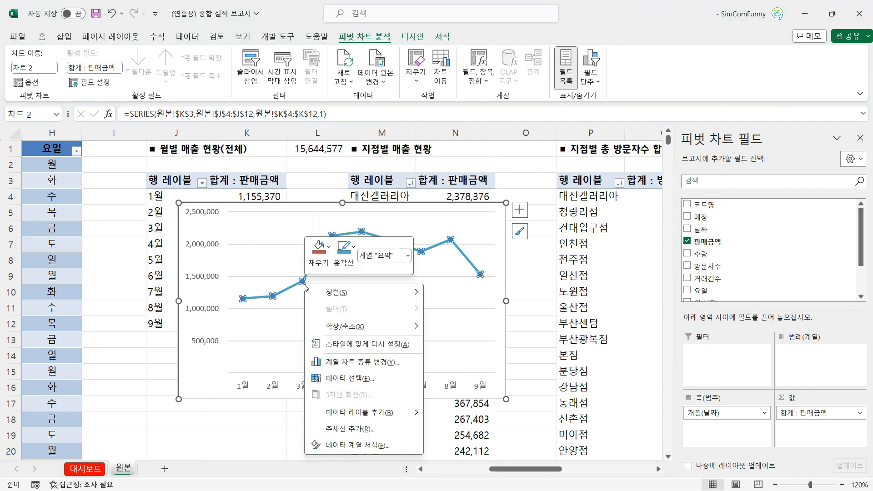
pyautogui.click(327, 251)
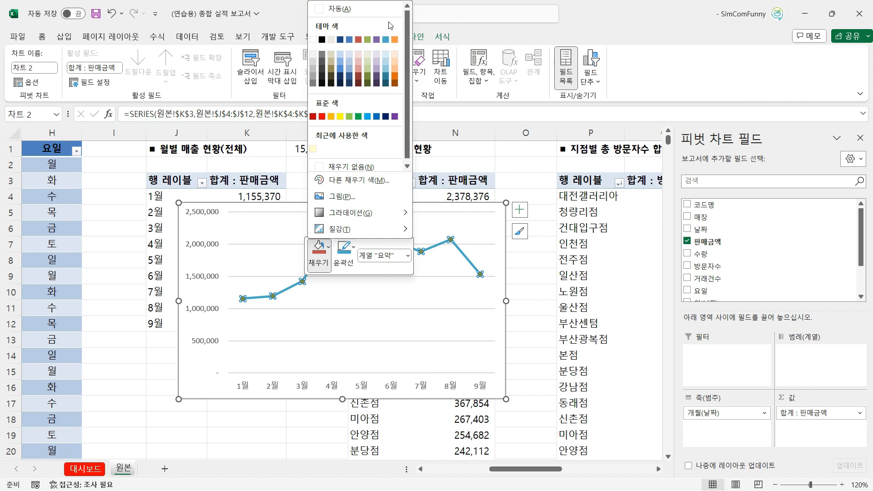
pyautogui.click(388, 42)
pyautogui.click(351, 250)
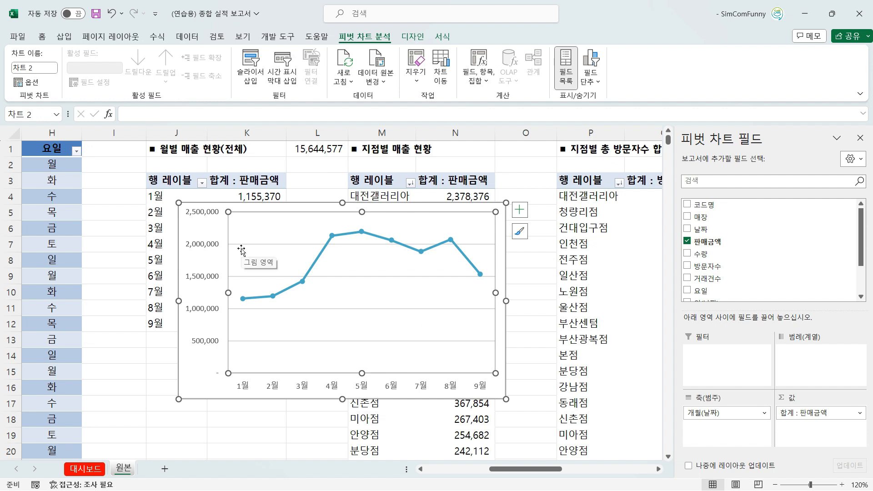
# Move the monthly sales chart from the 원본 sheet to the 대시보드 sheet by cutting and pasting it
pyautogui.press('Delete')
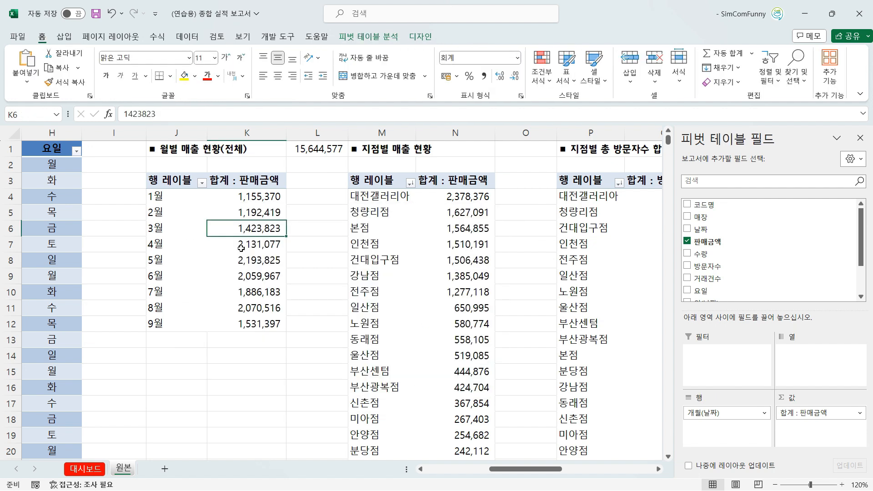
pyautogui.click(96, 468)
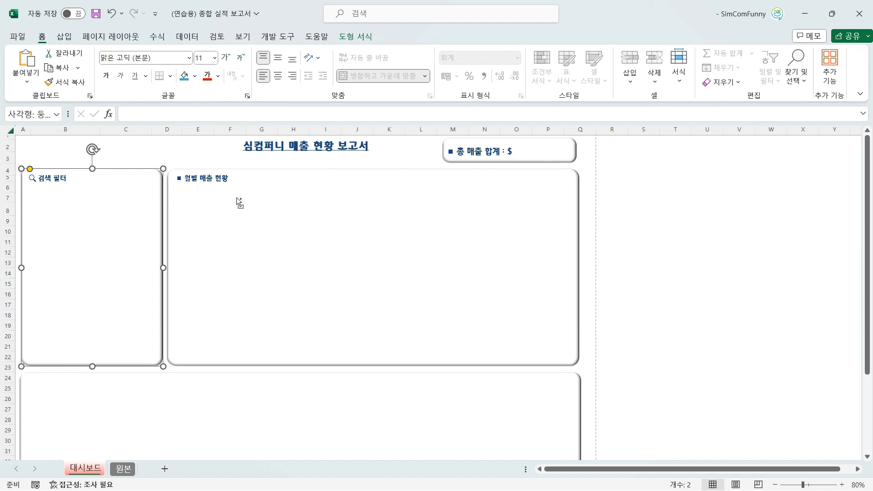
pyautogui.hotkey('ctrl', 'v')
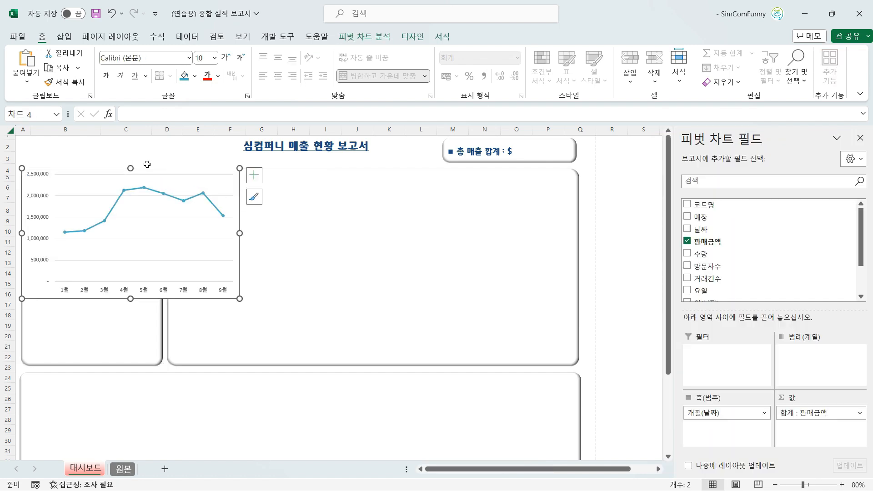
# Place the chart directly below the 월별 매출 현황 heading and resize it to about 22.3 cm wide and 3.7 cm high
pyautogui.moveTo(153, 171); pyautogui.dragTo(311, 187)
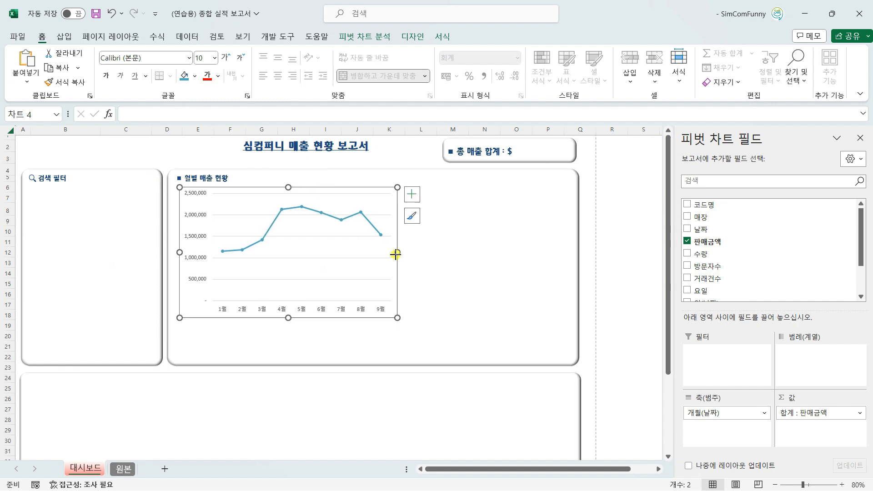
pyautogui.moveTo(397, 252); pyautogui.dragTo(565, 280)
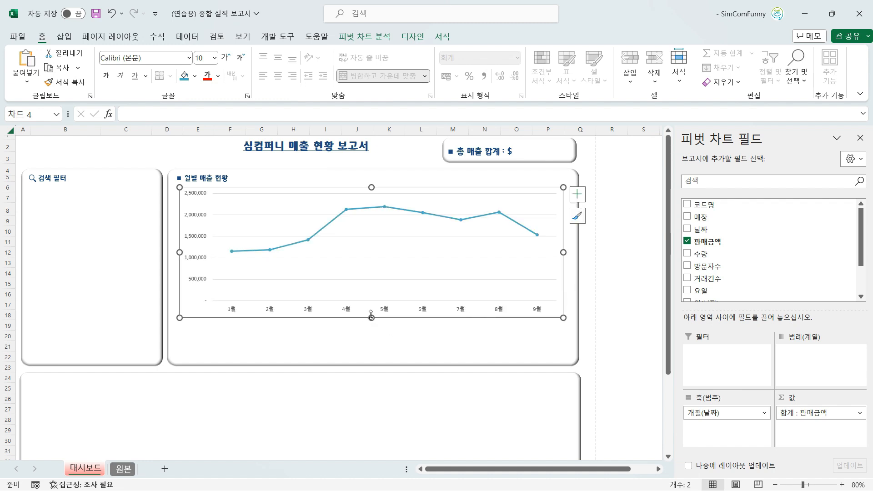
pyautogui.moveTo(371, 314); pyautogui.dragTo(371, 249)
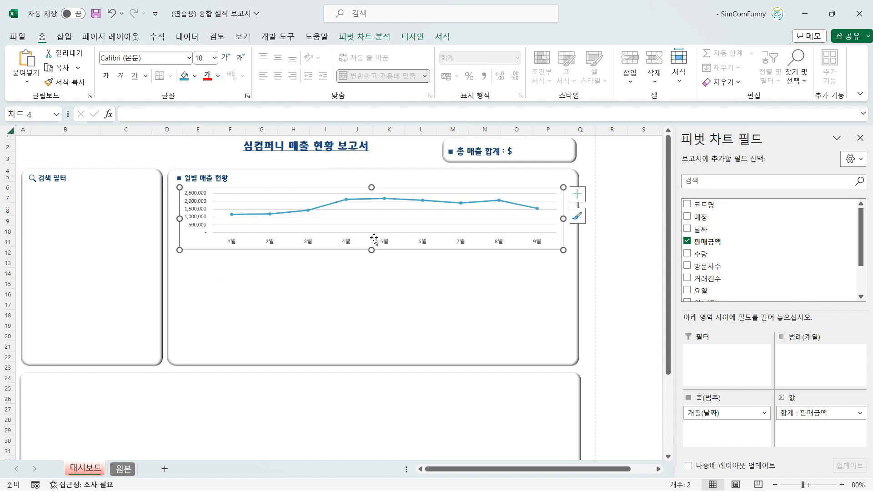
# Add data labels to the monthly sales line and position them above the points (위쪽)
pyautogui.moveTo(347, 201)
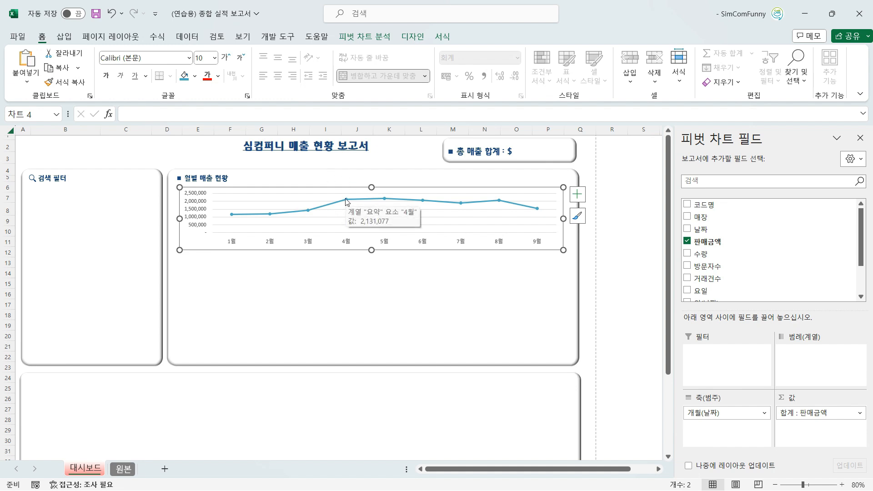
pyautogui.click(346, 198)
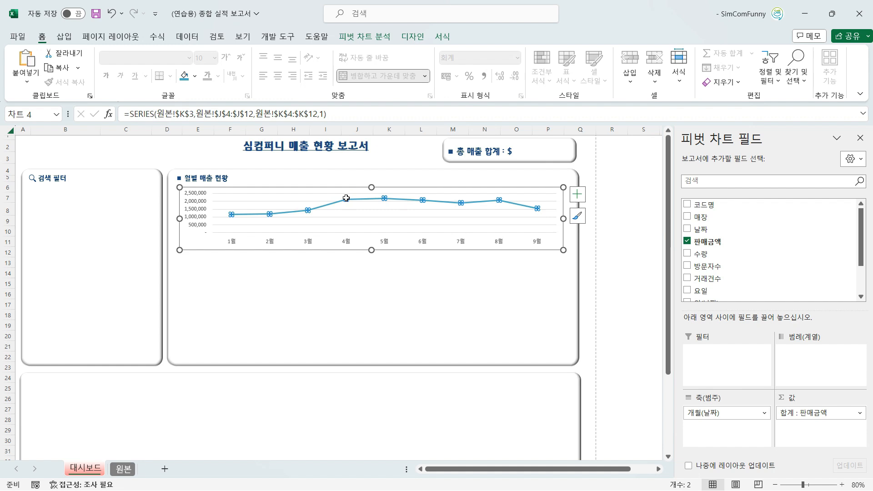
pyautogui.rightClick(346, 198)
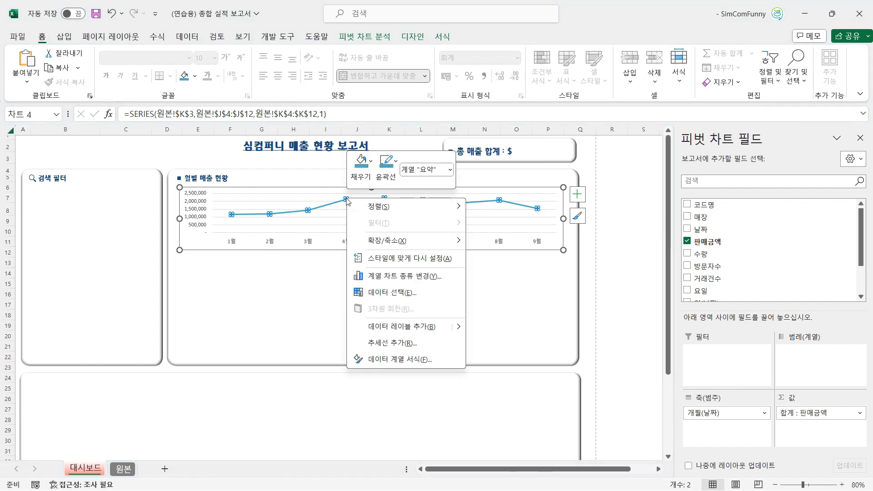
pyautogui.click(394, 327)
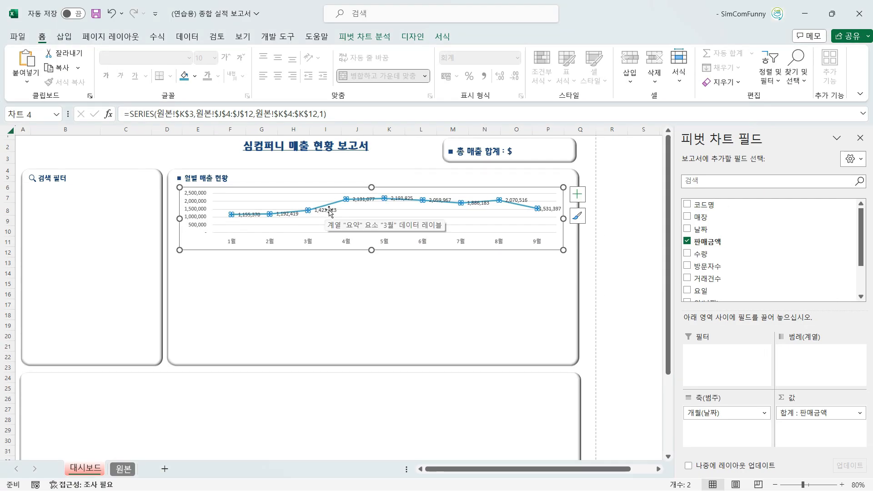
pyautogui.click(330, 212)
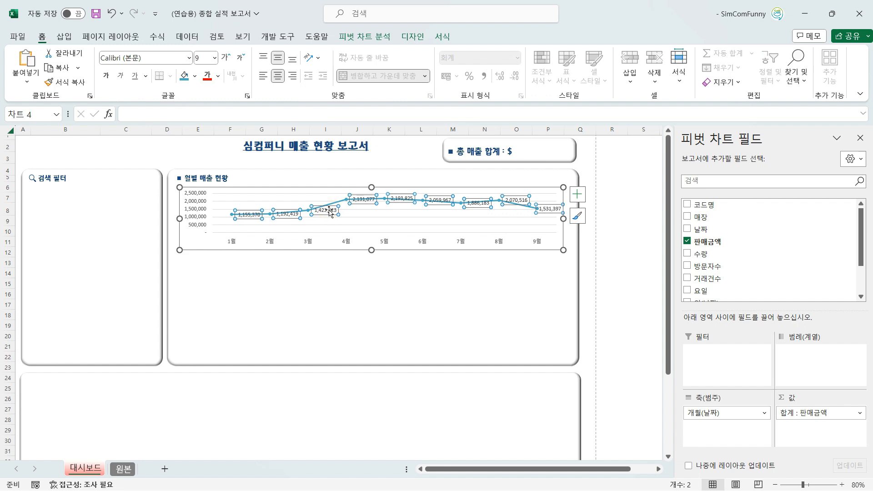
pyautogui.rightClick(330, 212)
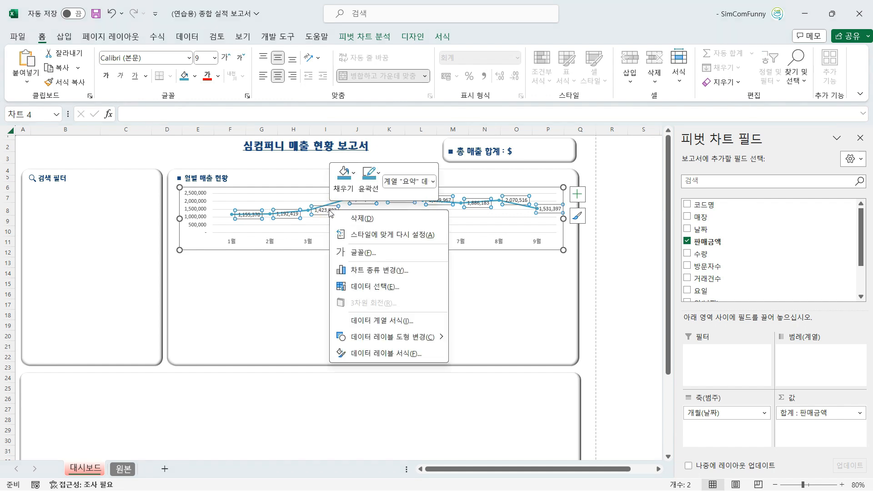
pyautogui.click(378, 353)
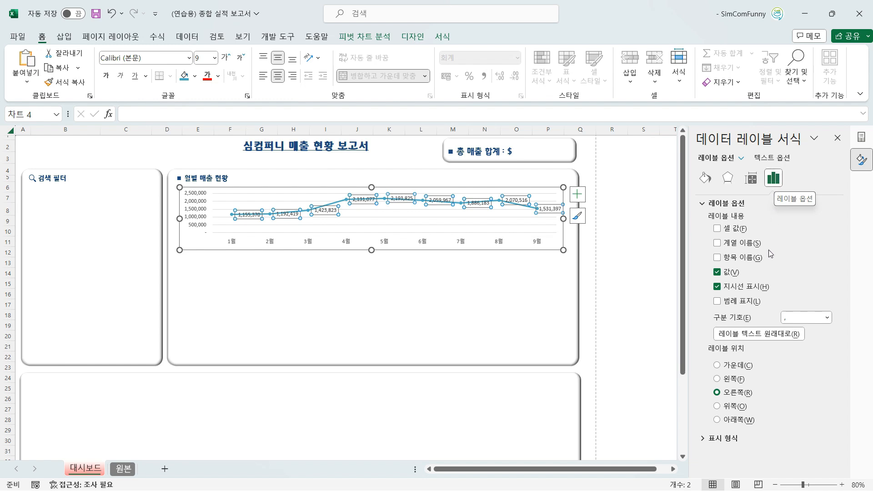
pyautogui.click(717, 406)
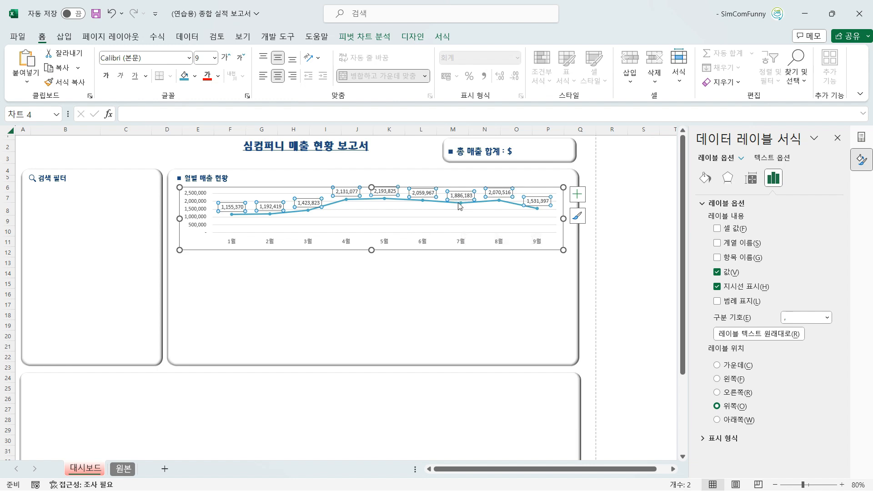
# Turn on the smoothed line option (완만한 선) for the monthly sales series
pyautogui.moveTo(459, 210)
pyautogui.moveTo(414, 204)
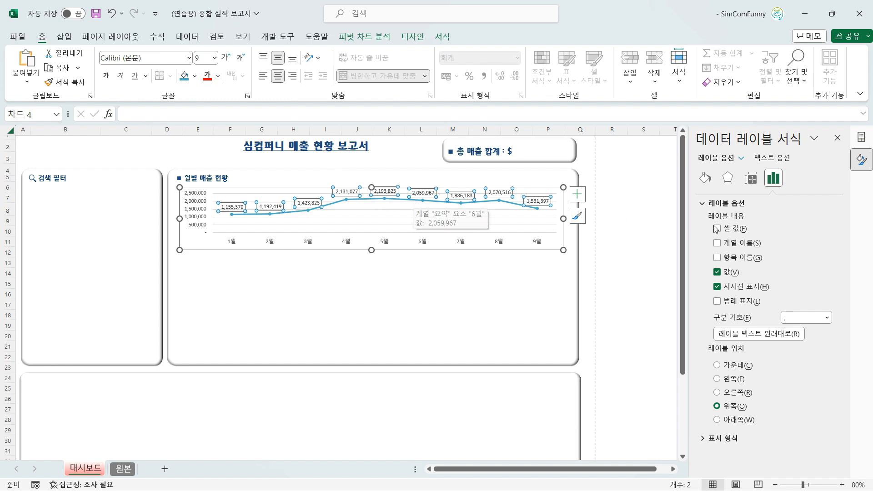
pyautogui.click(500, 201)
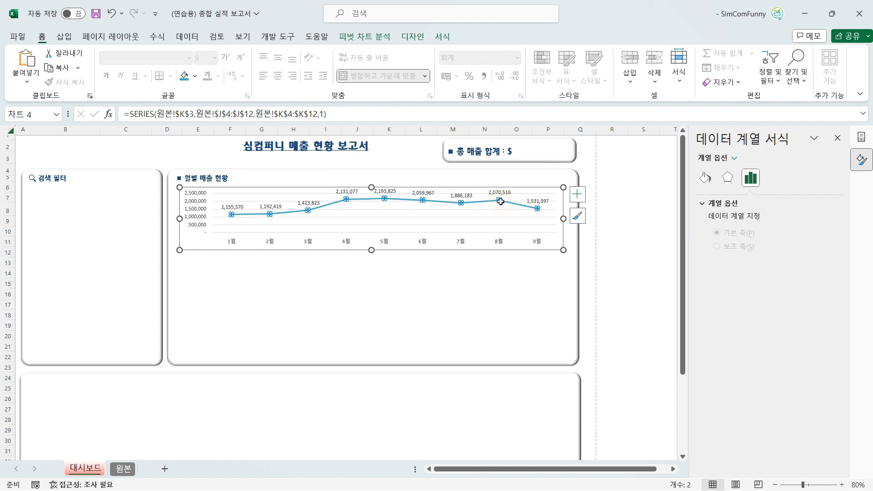
pyautogui.click(515, 204)
pyautogui.click(511, 205)
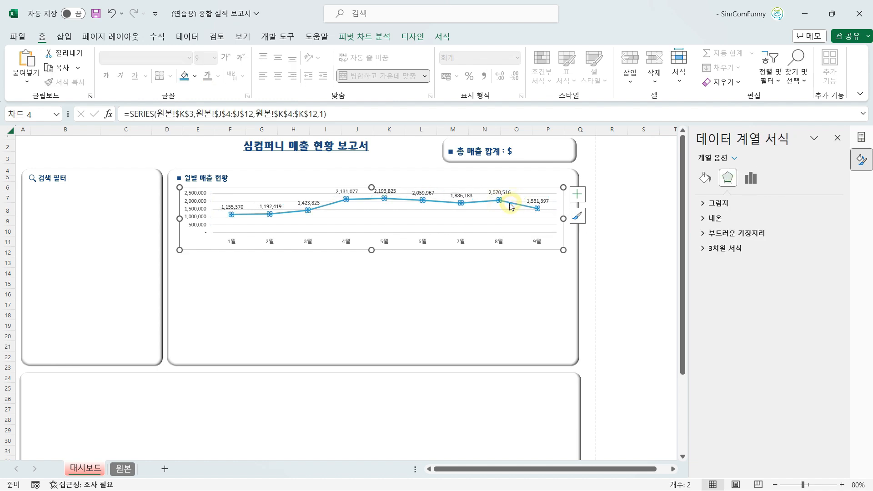
pyautogui.click(707, 182)
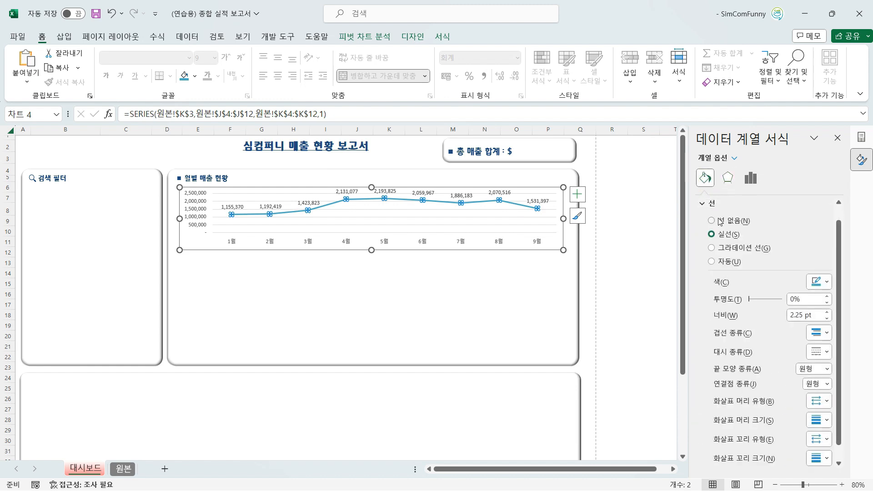
pyautogui.scroll(-1, 720, 233)
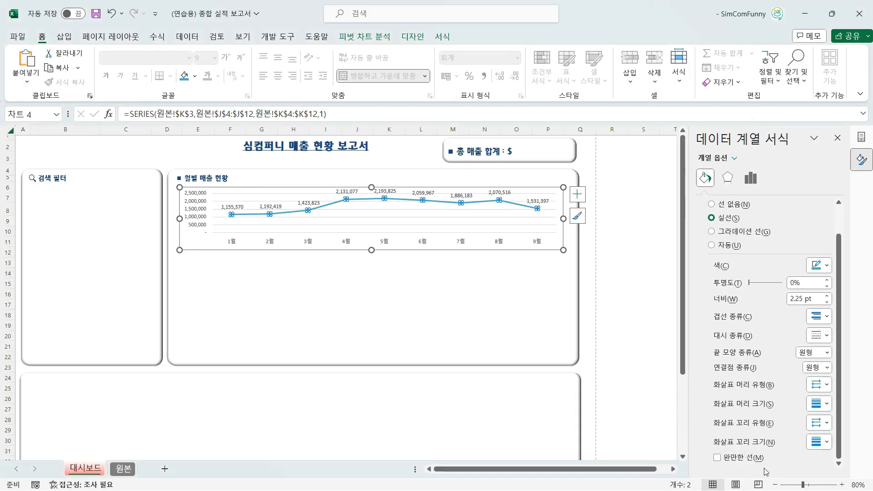
pyautogui.click(718, 458)
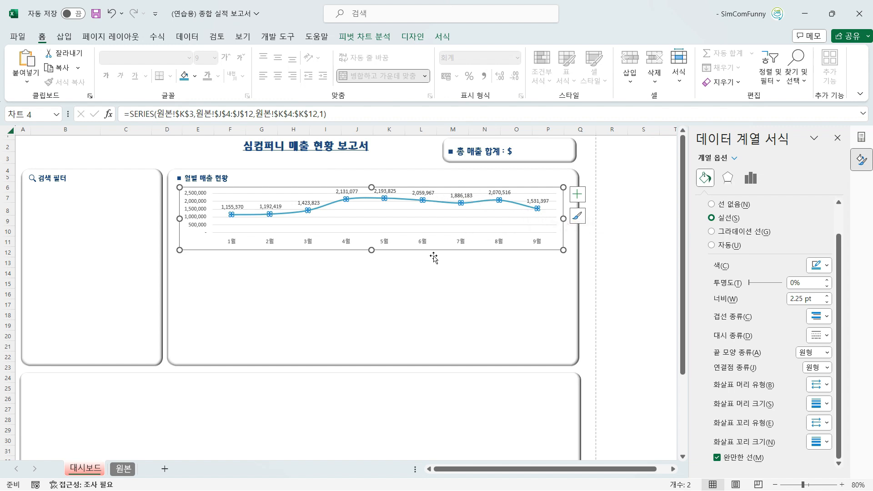
pyautogui.click(355, 283)
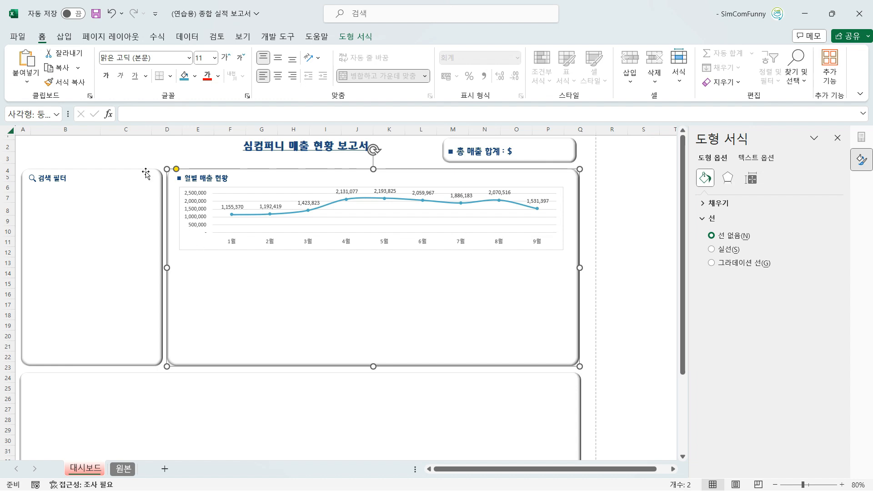
# Remove the outline around the monthly sales chart and close the formatting pane
pyautogui.click(188, 244)
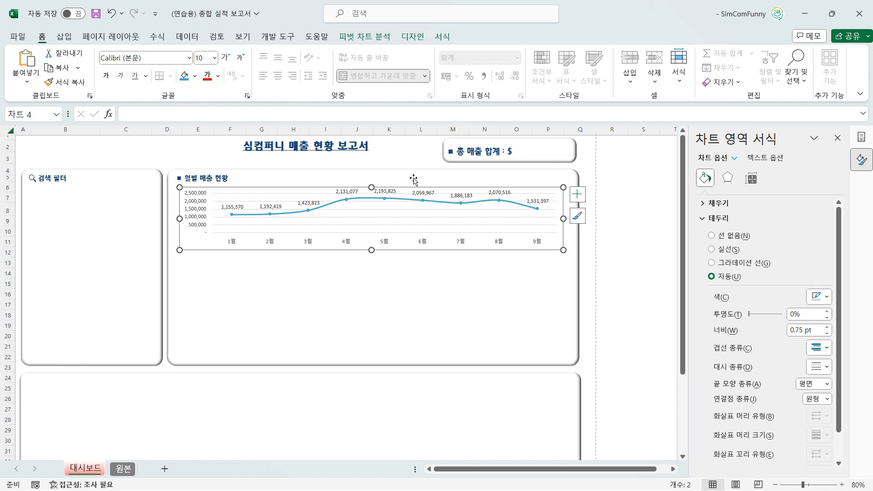
pyautogui.click(444, 36)
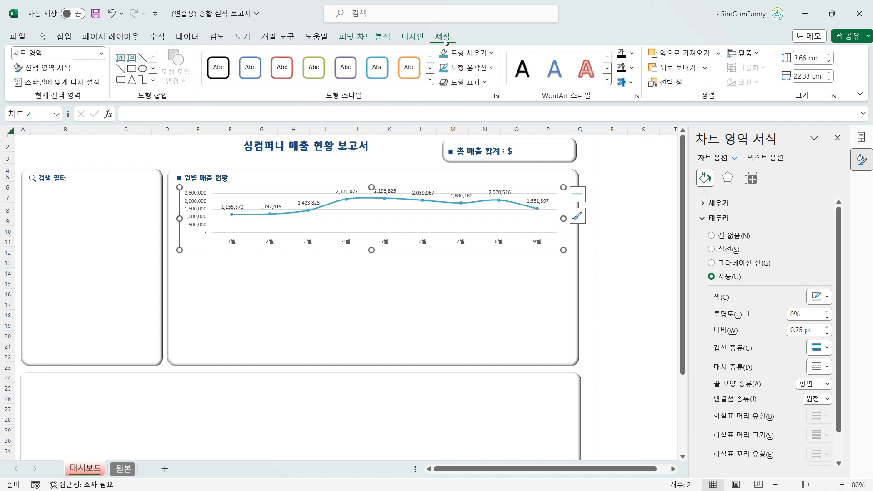
pyautogui.click(467, 69)
pyautogui.click(470, 245)
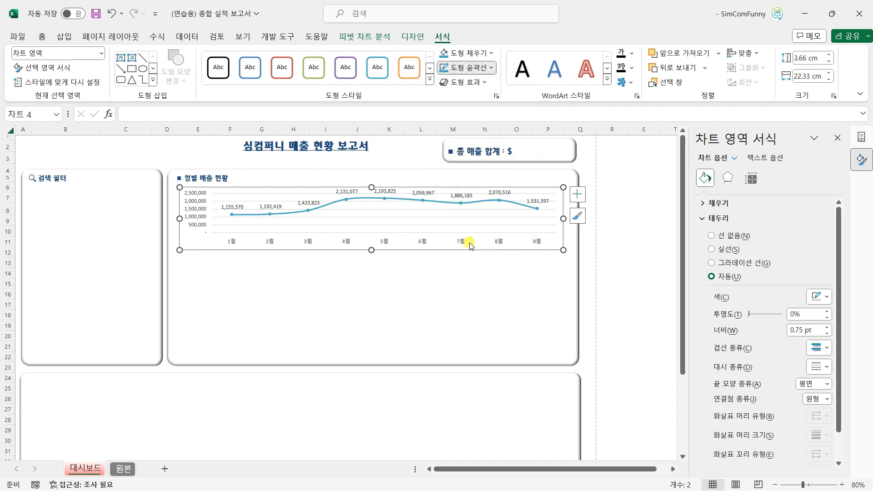
pyautogui.click(459, 271)
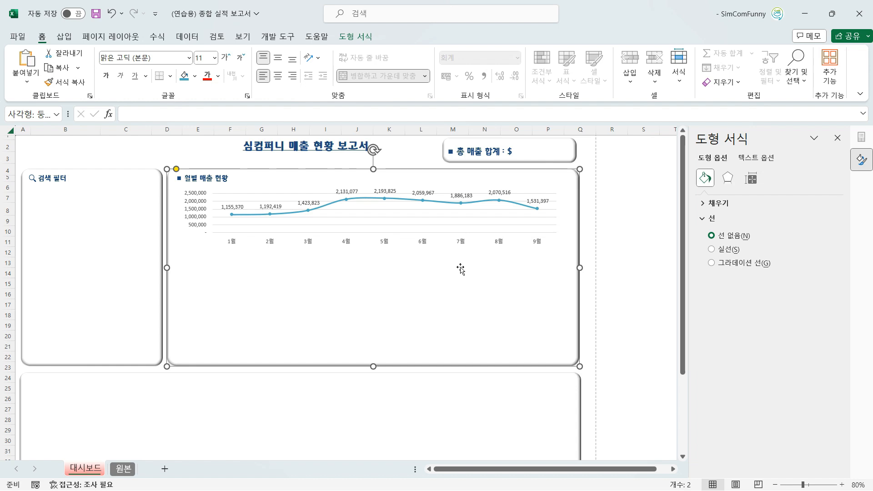
pyautogui.click(838, 139)
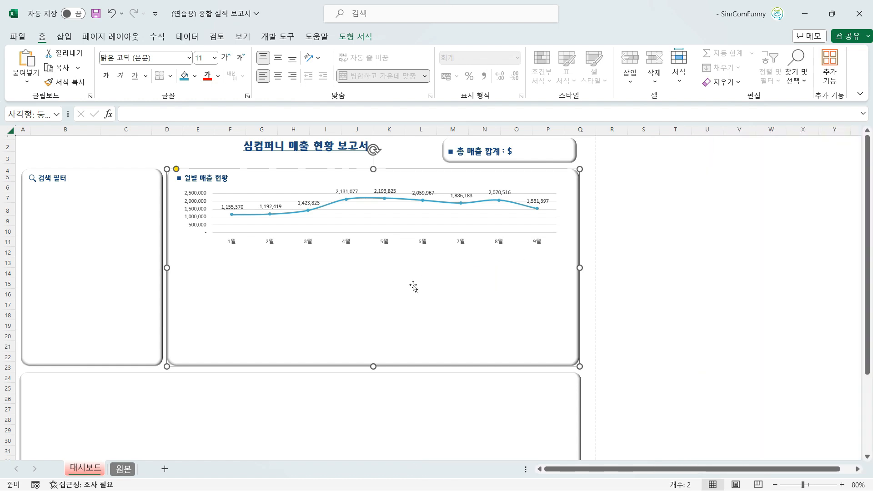
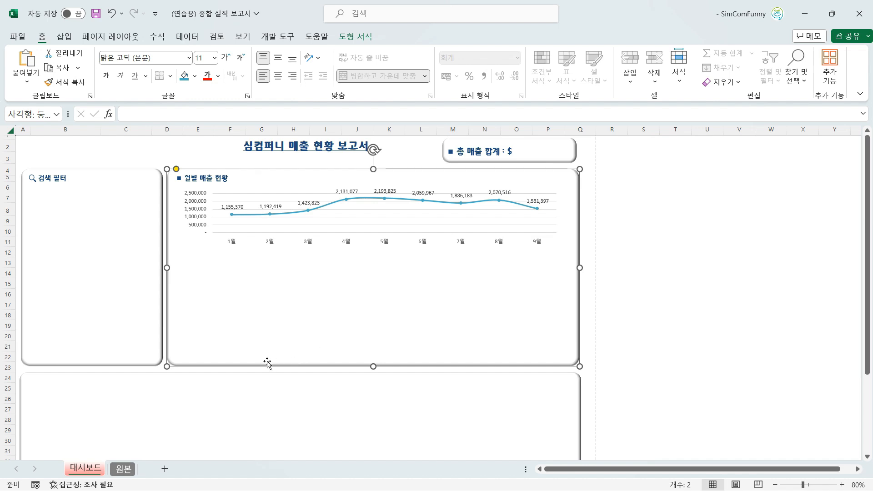
# Insert a new blank worksheet between the 대시보드 and 원본 sheets
pyautogui.click(165, 469)
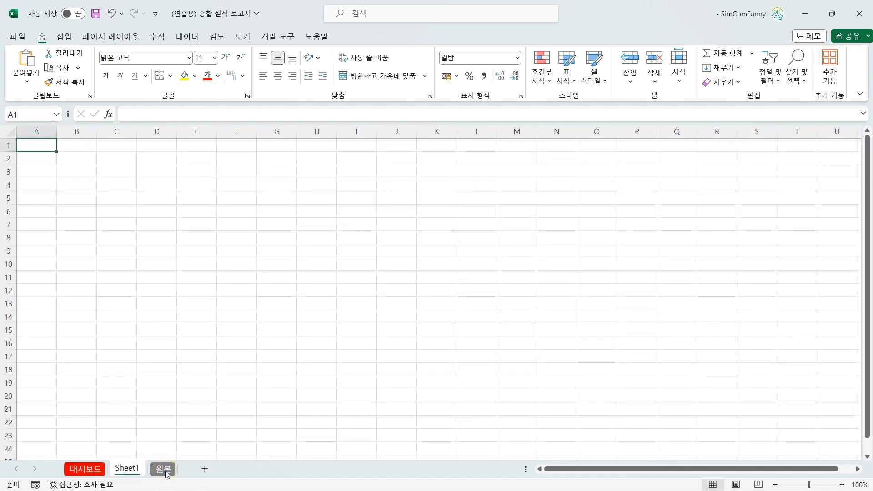
# Hide the gridlines on Sheet1 and show them again
pyautogui.click(251, 172)
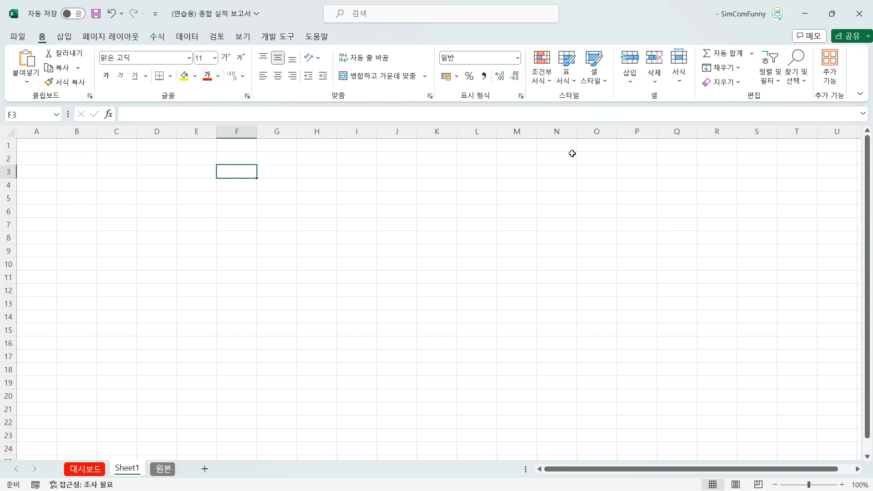
pyautogui.click(251, 39)
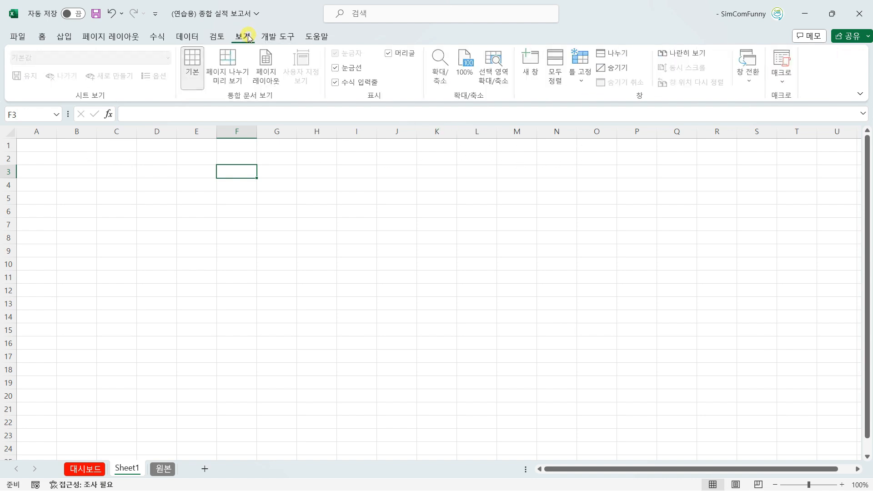
pyautogui.click(336, 69)
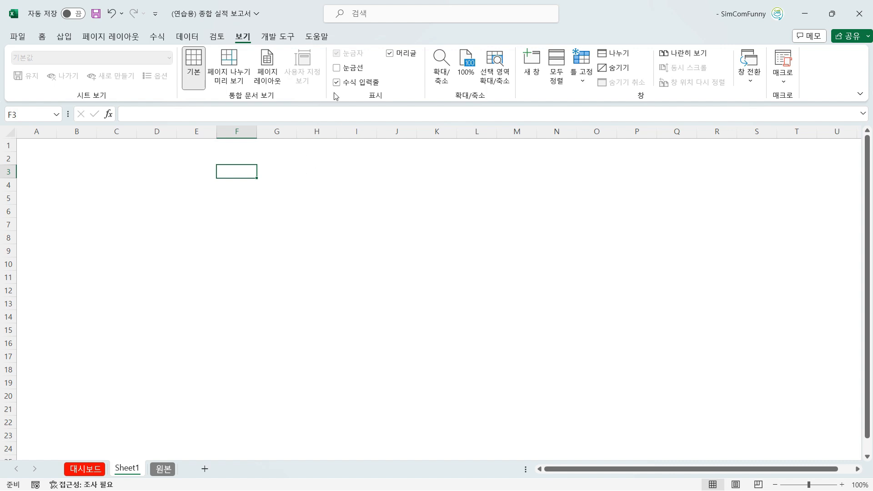
pyautogui.click(336, 68)
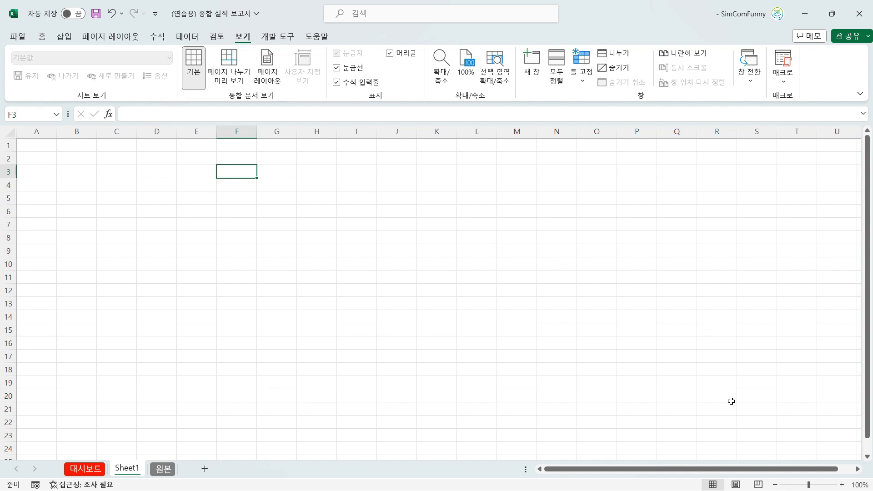
# Switch Sheet1 to the page layout view (페이지 레이아웃)
pyautogui.click(737, 486)
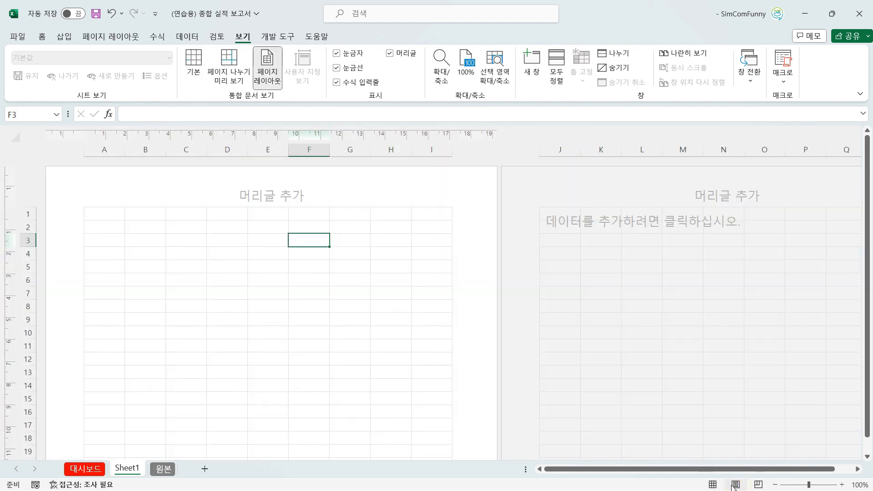
pyautogui.hotkey('alt', 'F4')
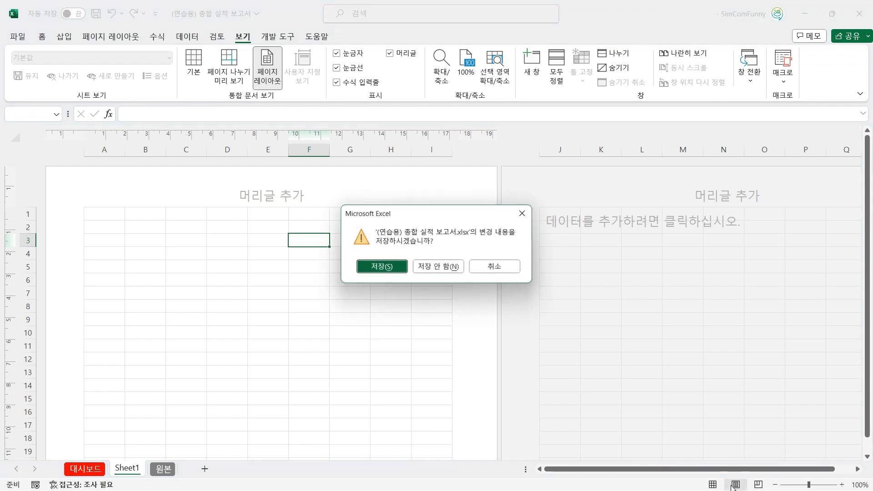
pyautogui.press('Escape')
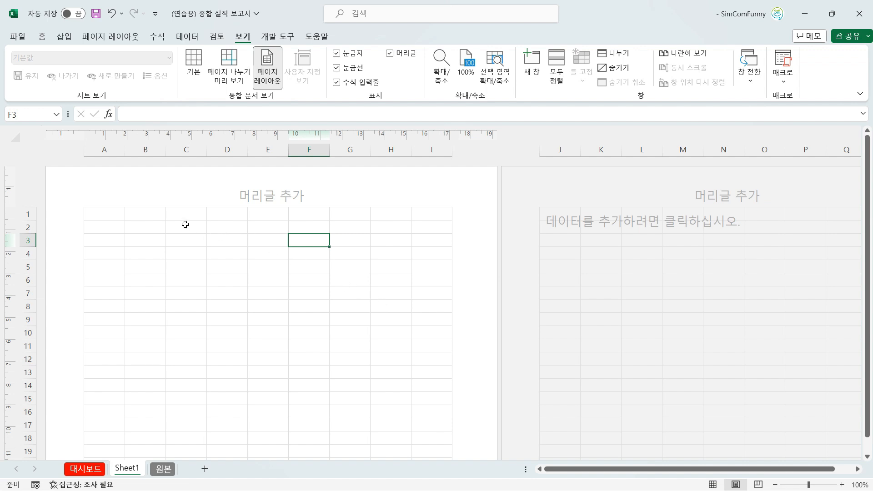
pyautogui.click(143, 215)
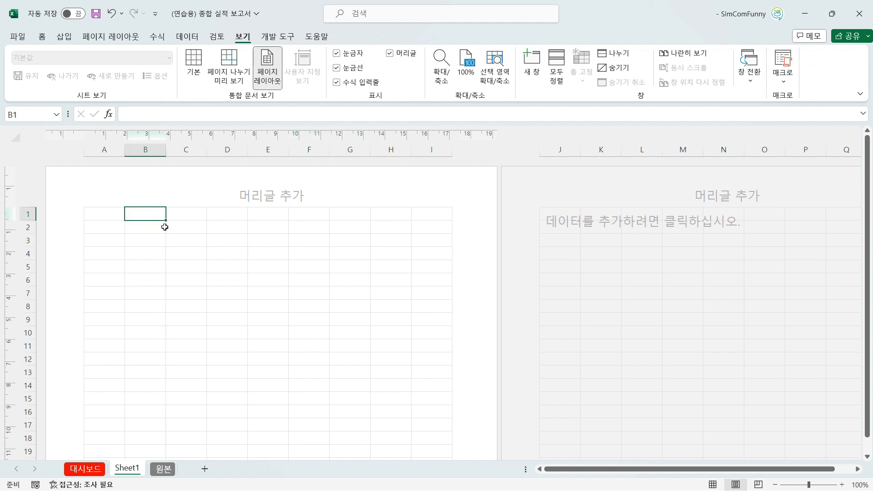
pyautogui.scroll(-4, 180, 250)
pyautogui.scroll(-1, 180, 249)
pyautogui.scroll(5, 186, 241)
# Set the page orientation of Sheet1 to landscape
pyautogui.click(101, 39)
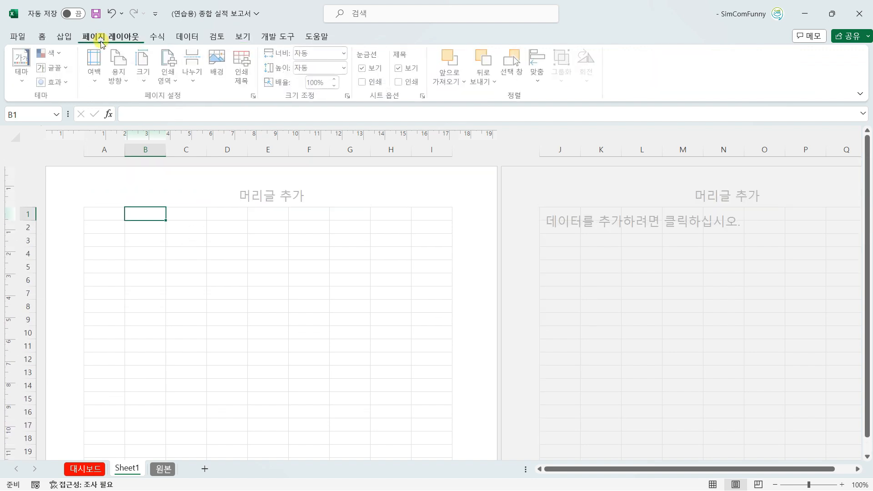
pyautogui.click(119, 68)
pyautogui.click(145, 133)
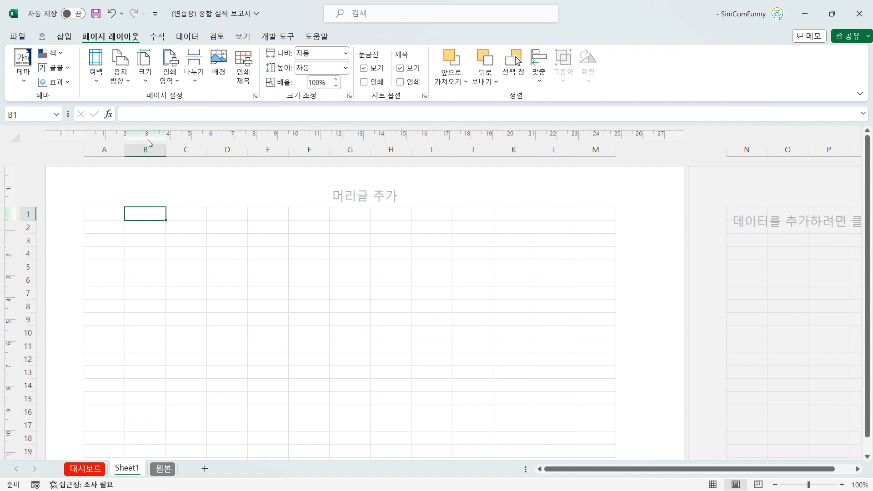
pyautogui.scroll(-5, 241, 282)
pyautogui.scroll(-1, 241, 282)
pyautogui.scroll(6, 241, 282)
pyautogui.scroll(-3, 241, 282)
pyautogui.scroll(3, 241, 282)
# Examine the frame layout on the 대시보드 sheet and return to Sheet1
pyautogui.click(88, 469)
pyautogui.click(104, 253)
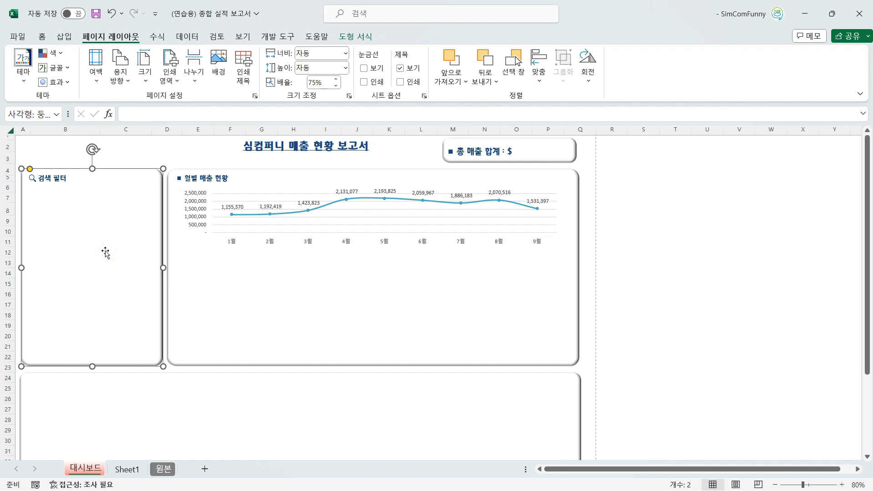
pyautogui.click(132, 473)
pyautogui.click(193, 306)
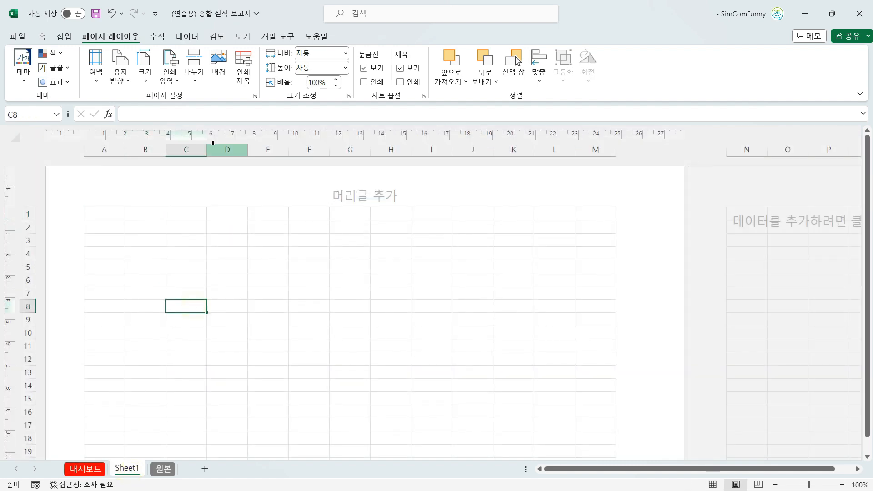
# Draw a rounded rectangle about 5.74 cm wide and 9.23 cm high over columns A to C, starting at row 1
pyautogui.click(64, 36)
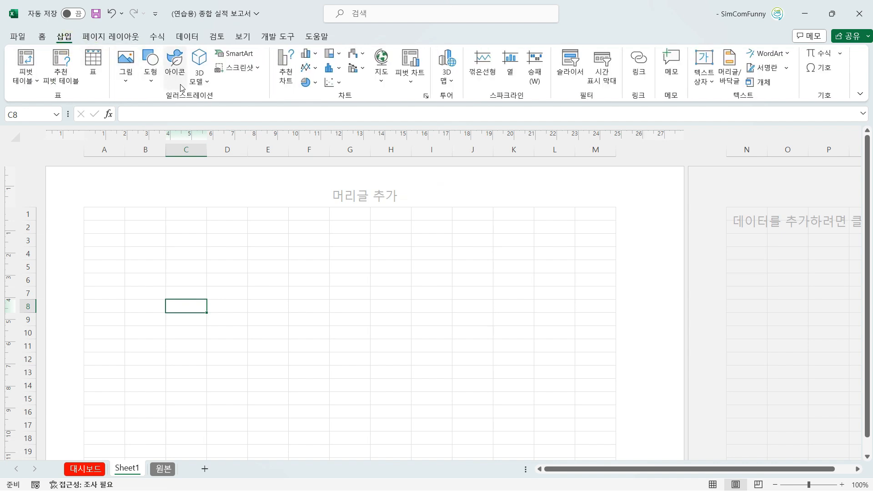
pyautogui.click(153, 75)
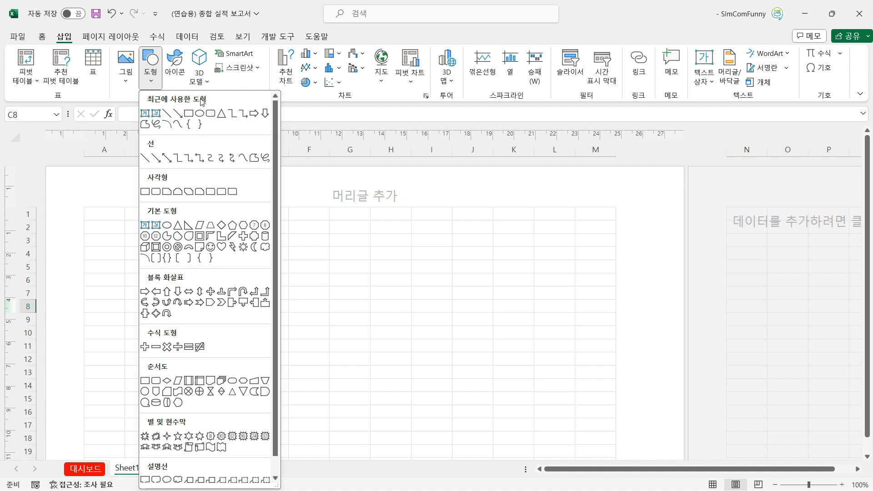
pyautogui.click(155, 192)
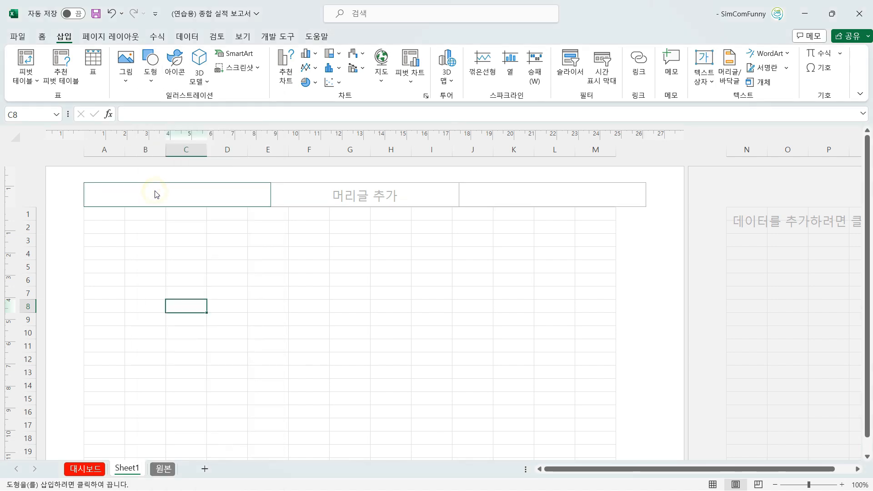
pyautogui.moveTo(87, 209); pyautogui.dragTo(211, 408)
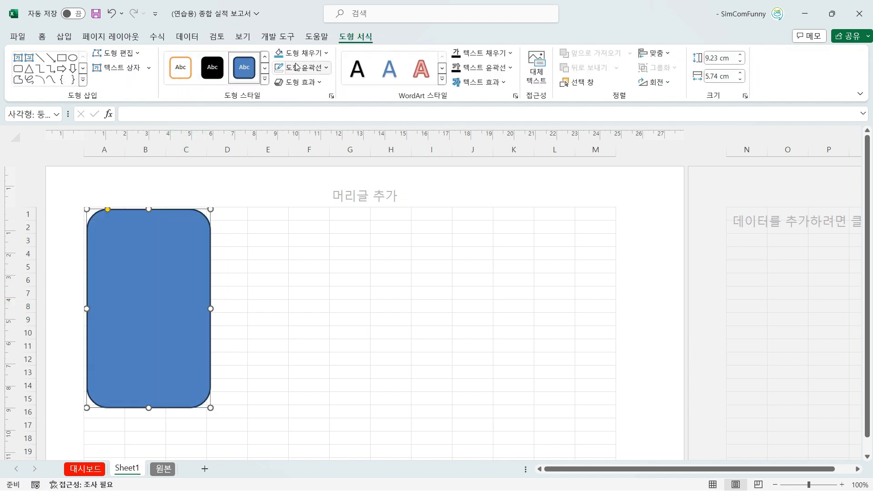
# Give the rounded rectangle a white fill and remove its outline
pyautogui.click(323, 54)
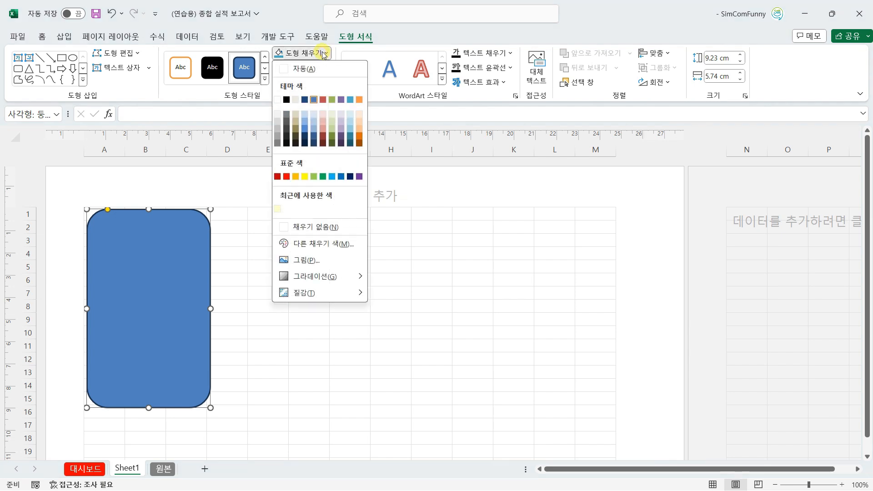
pyautogui.click(278, 100)
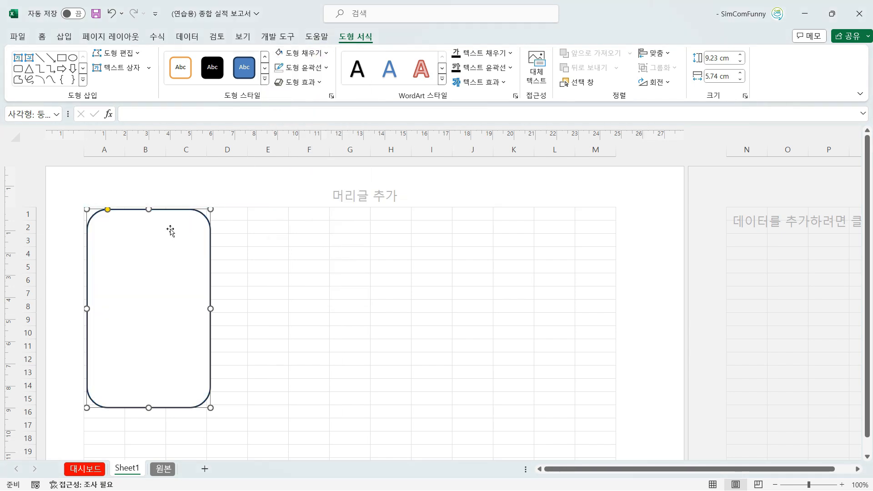
pyautogui.click(295, 70)
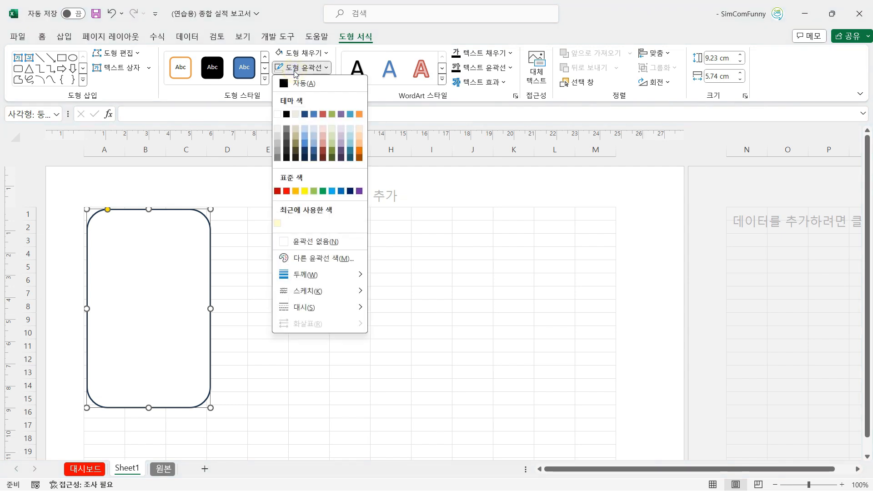
pyautogui.click(302, 241)
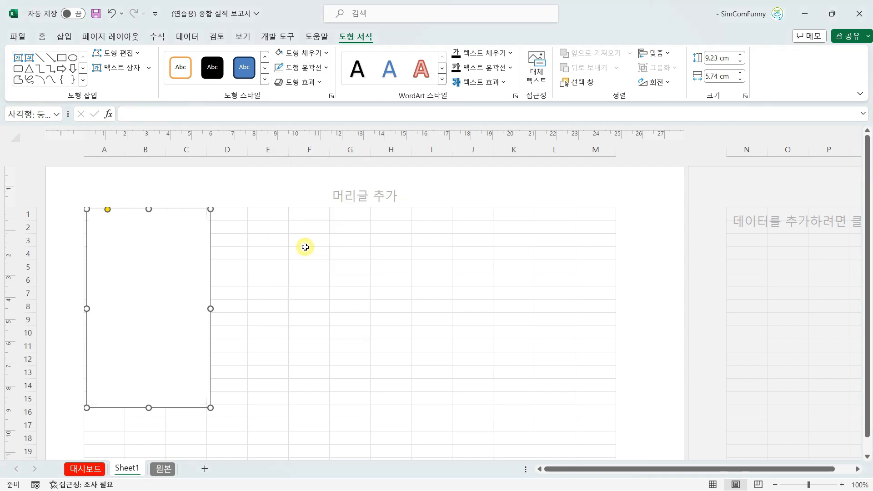
# Apply the first bevel preset (입체 효과) to the rounded rectangle and deselect it
pyautogui.click(304, 84)
pyautogui.moveTo(317, 220)
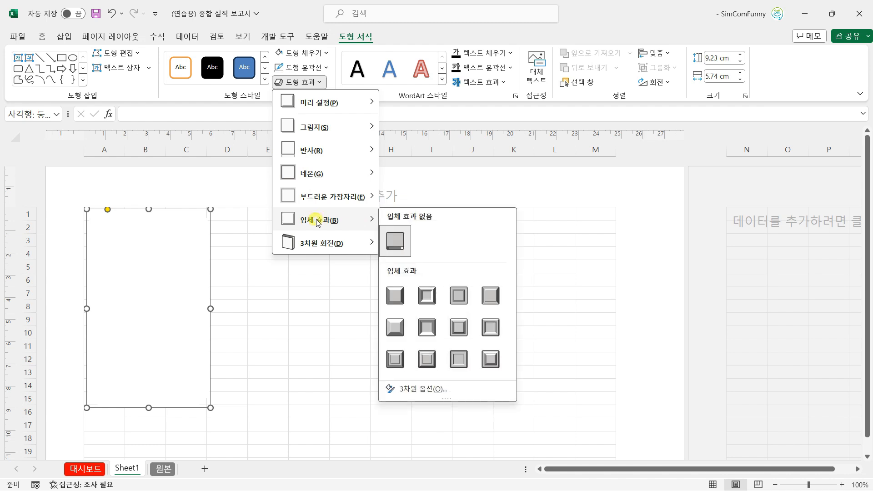
pyautogui.click(409, 298)
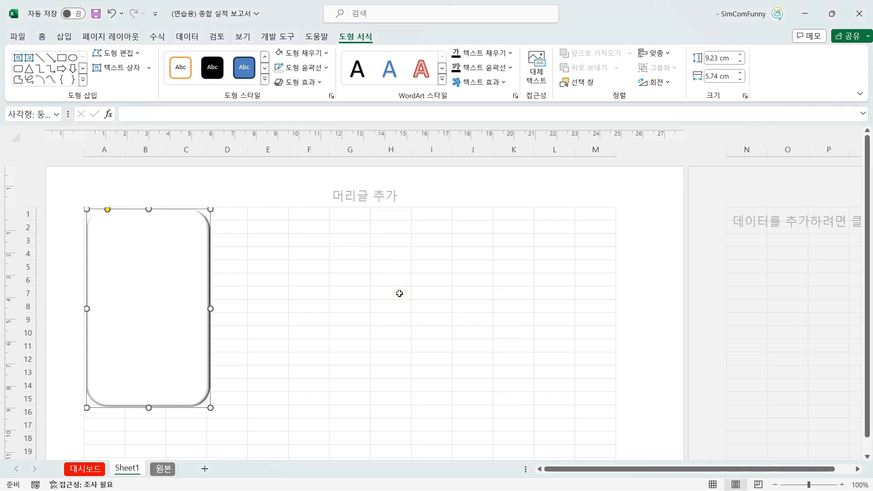
pyautogui.click(240, 254)
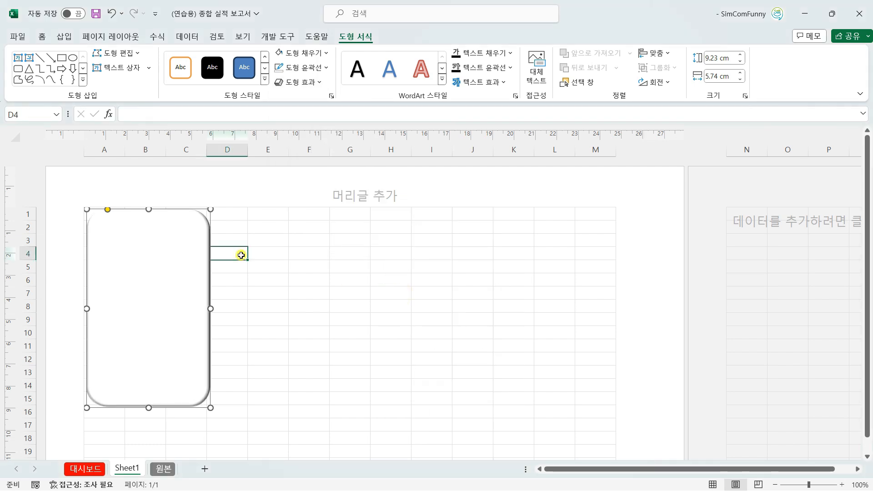
# Copy the rounded rectangle alongside the original from column D and widen the copy to about 18.01 cm
pyautogui.click(166, 249)
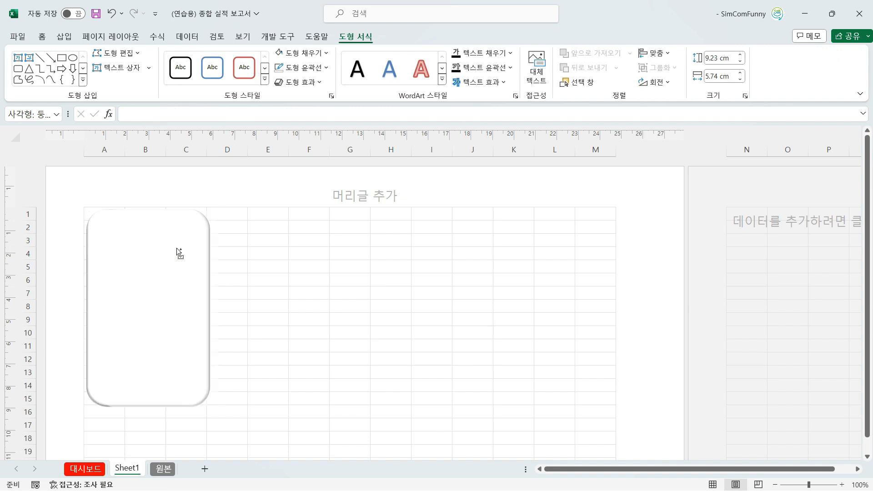
pyautogui.moveTo(285, 262); pyautogui.dragTo(302, 258)
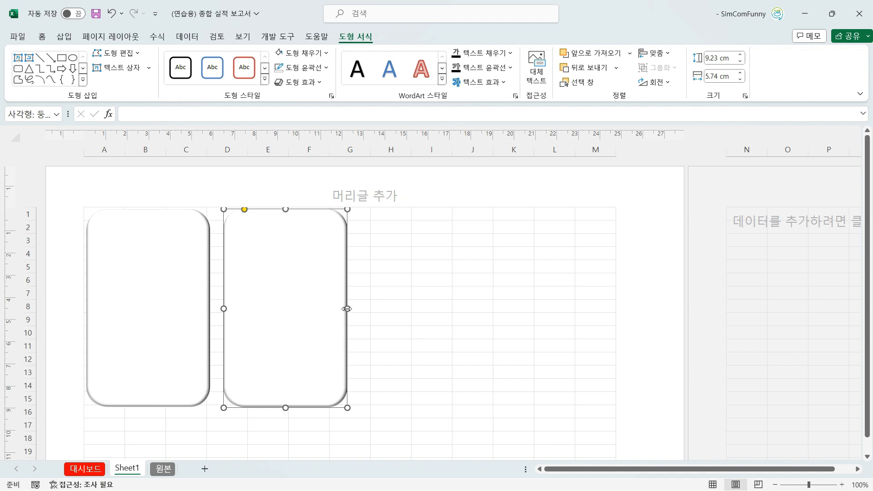
pyautogui.press('Delete')
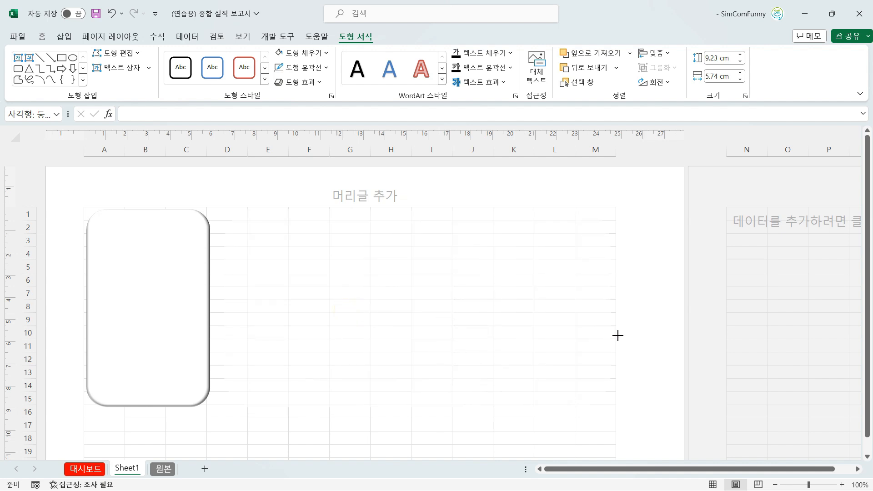
pyautogui.moveTo(618, 336); pyautogui.dragTo(620, 337)
# Copy the wide rounded rectangle directly below itself, starting around row 16
pyautogui.scroll(-2, 426, 327)
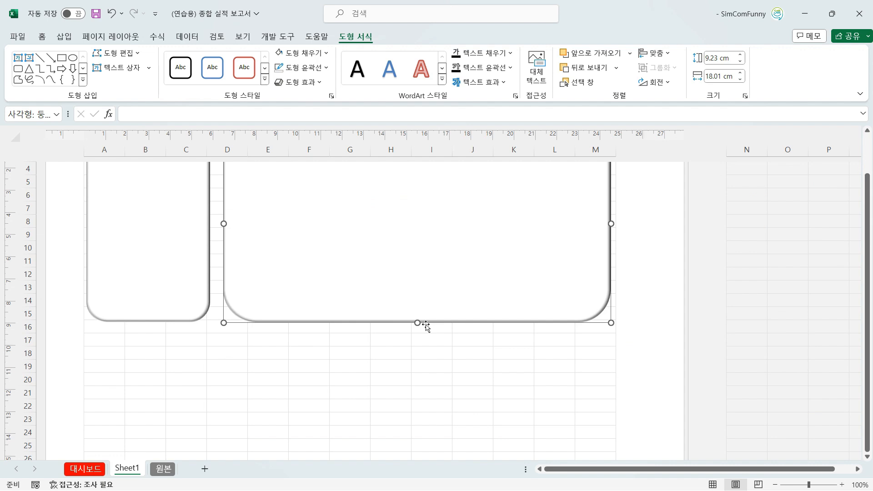
pyautogui.click(393, 246)
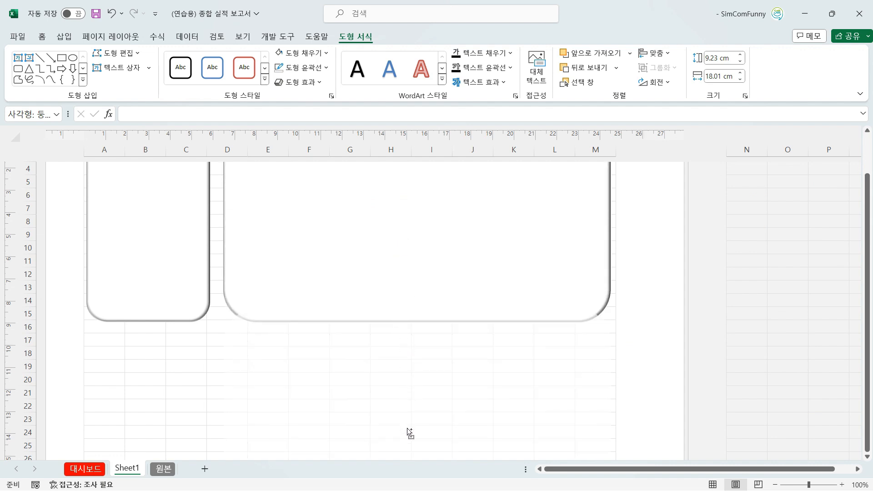
pyautogui.moveTo(407, 432); pyautogui.dragTo(407, 441)
pyautogui.scroll(-2, 409, 394)
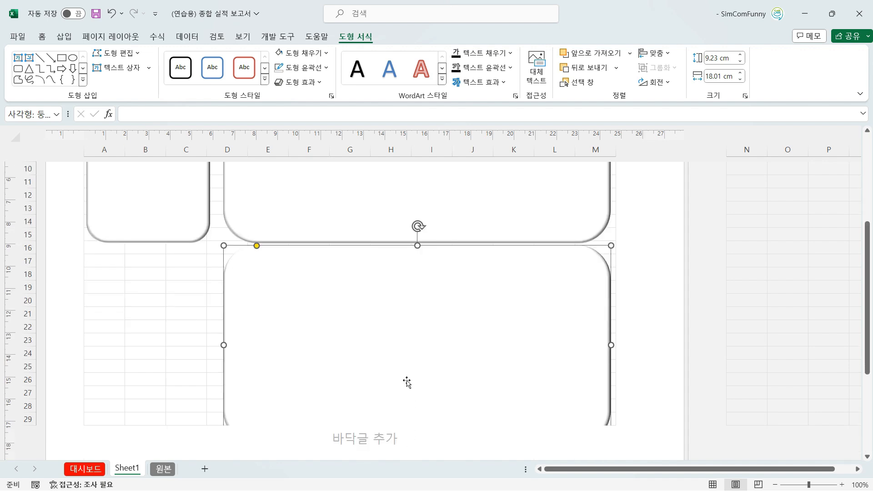
pyautogui.scroll(-1, 408, 383)
# Shorten the lower wide frame to about 8.13 cm high and raise the upper wide frame's bottom edge slightly
pyautogui.click(415, 207)
pyautogui.press('Delete')
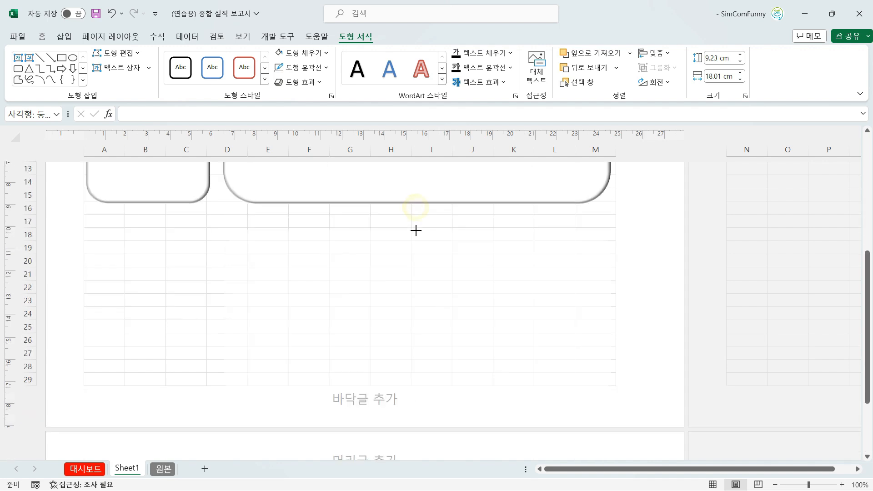
pyautogui.hotkey('ctrl', 'z')
pyautogui.click(395, 195)
pyautogui.press('Delete')
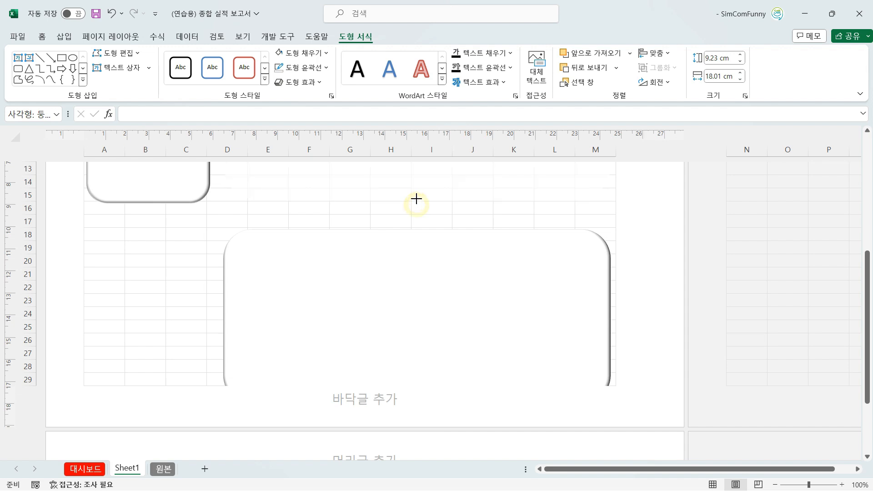
pyautogui.hotkey('ctrl', 'z')
# Reduce the corner rounding of the lower wide frame and move it up just beneath the upper frame
pyautogui.click(321, 253)
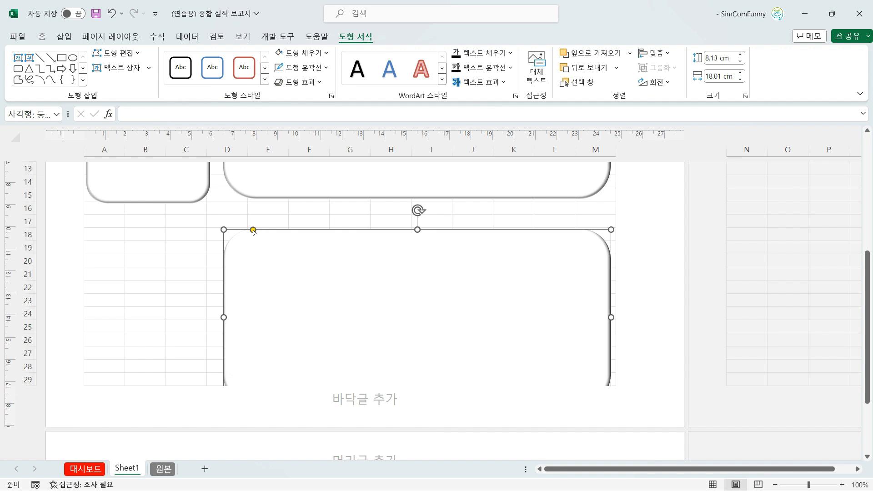
pyautogui.moveTo(252, 231)
pyautogui.mouseDown()
pyautogui.moveTo(237, 231)
pyautogui.moveTo(268, 236)
pyautogui.moveTo(245, 231)
pyautogui.mouseUp()
pyautogui.moveTo(294, 263); pyautogui.dragTo(295, 235)
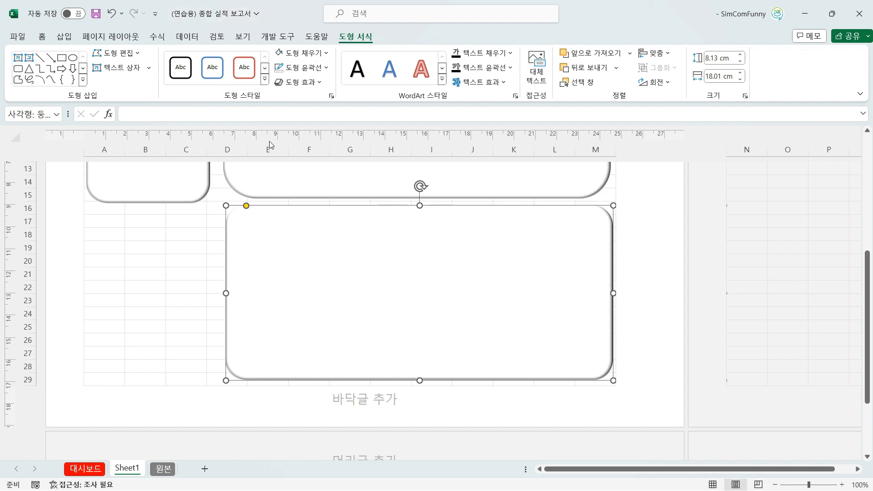
# Permanently delete the practice sheet Sheet1 and return to the 대시보드 sheet
pyautogui.click(134, 464)
pyautogui.rightClick(134, 467)
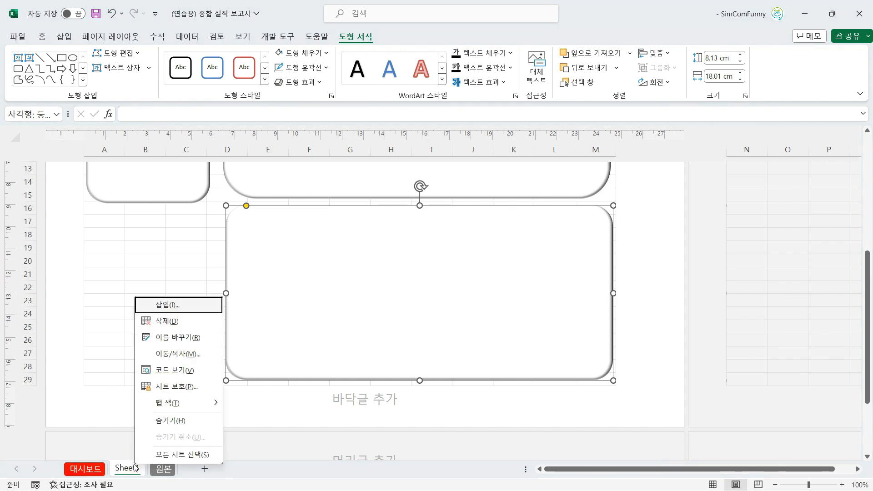
pyautogui.click(195, 324)
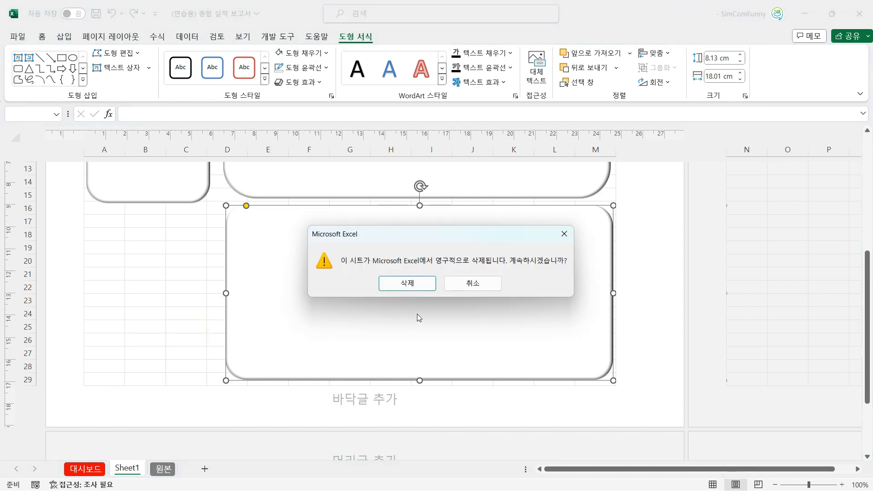
pyautogui.click(407, 283)
pyautogui.click(91, 467)
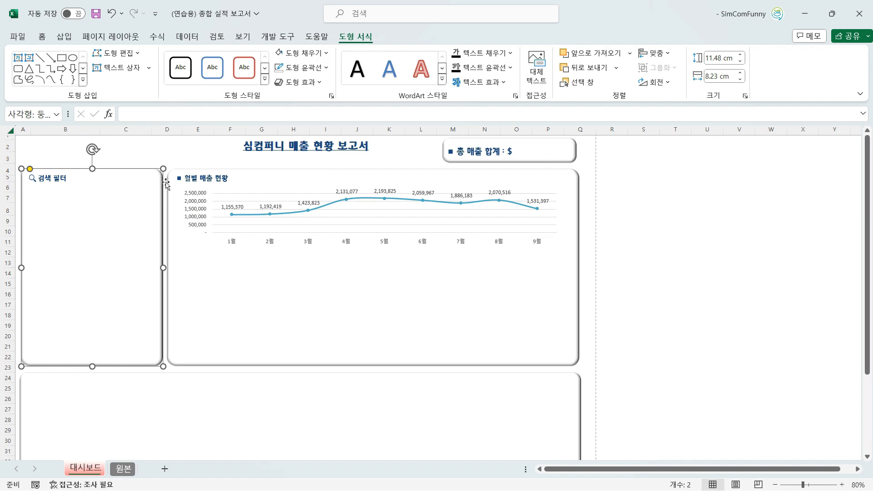
pyautogui.click(50, 179)
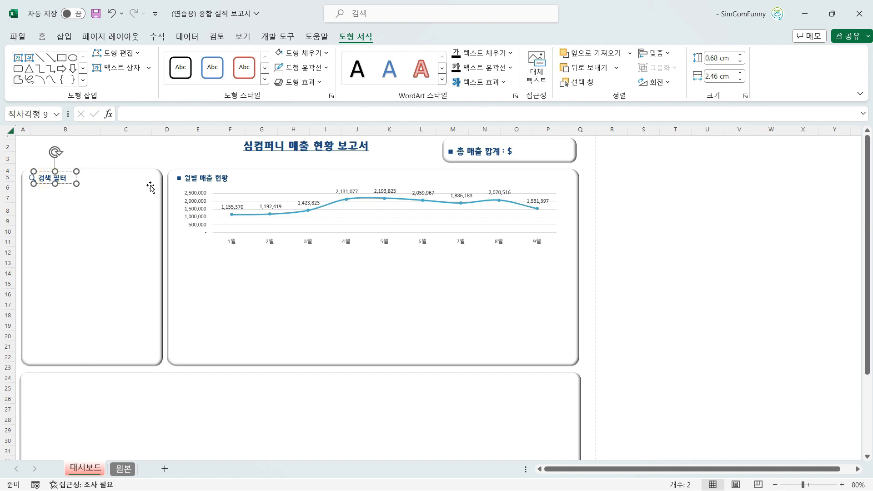
pyautogui.click(210, 178)
pyautogui.click(204, 184)
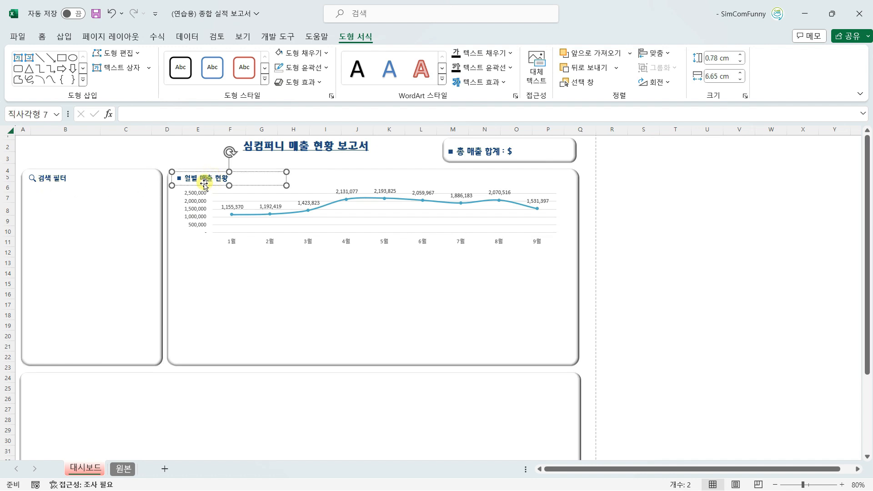
pyautogui.click(197, 185)
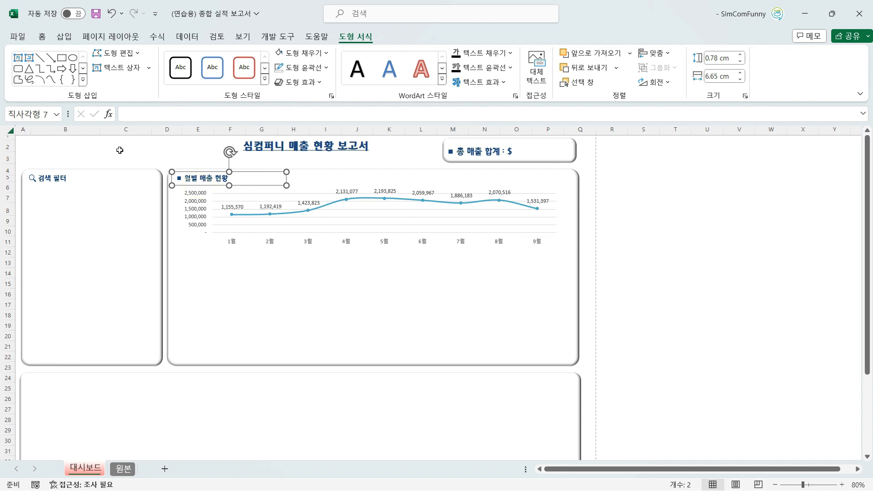
pyautogui.click(64, 40)
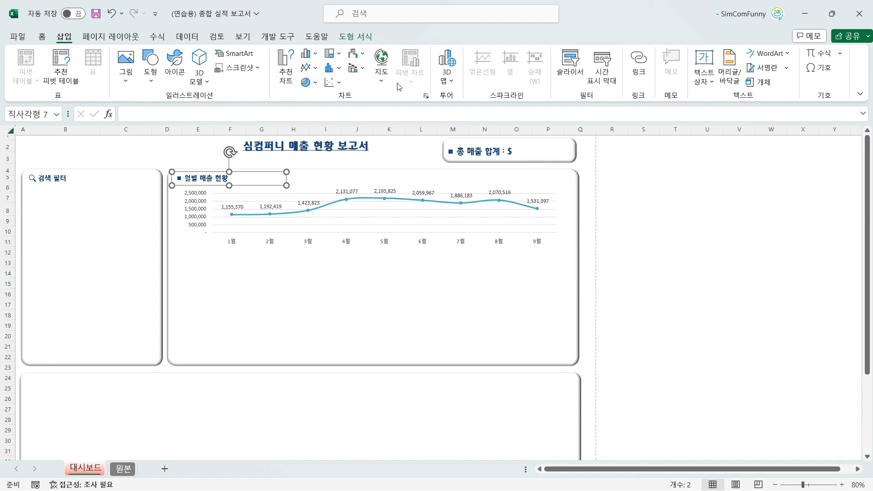
pyautogui.click(704, 59)
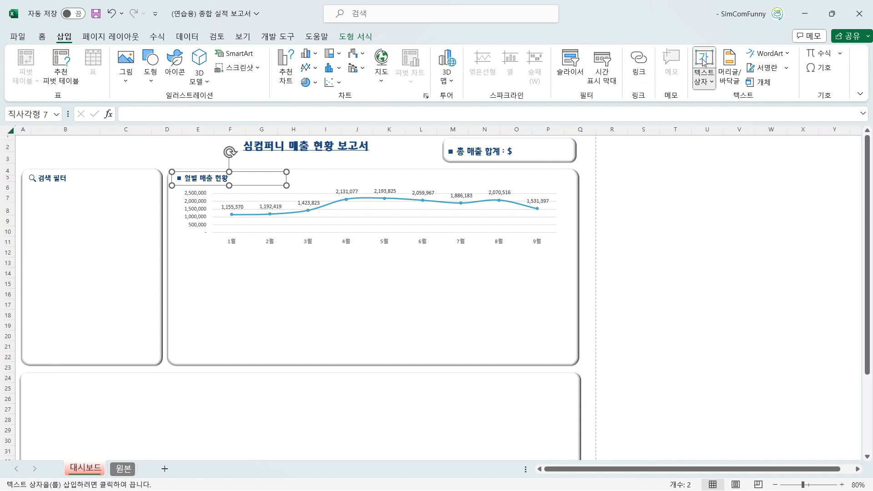
pyautogui.click(182, 262)
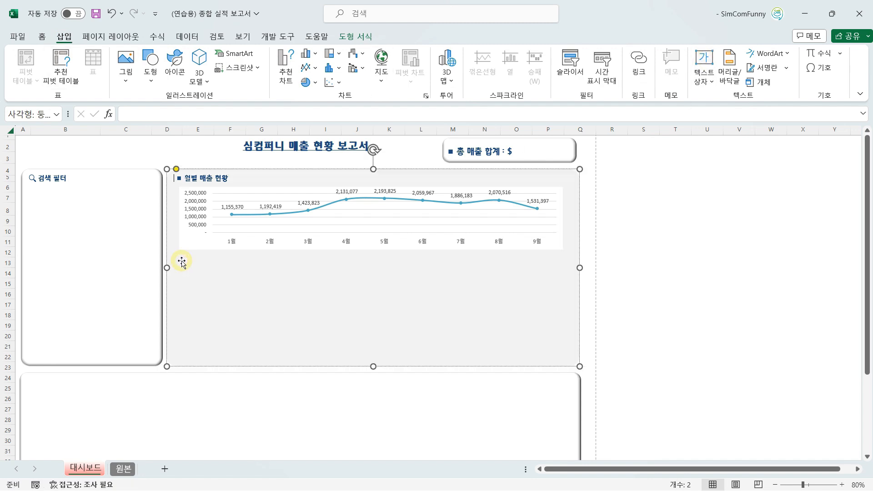
pyautogui.click(182, 262)
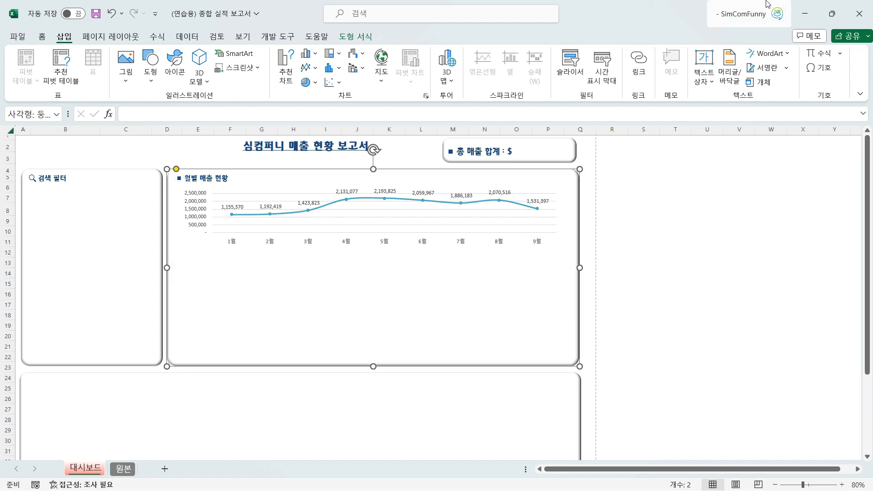
pyautogui.click(730, 64)
pyautogui.press('Escape')
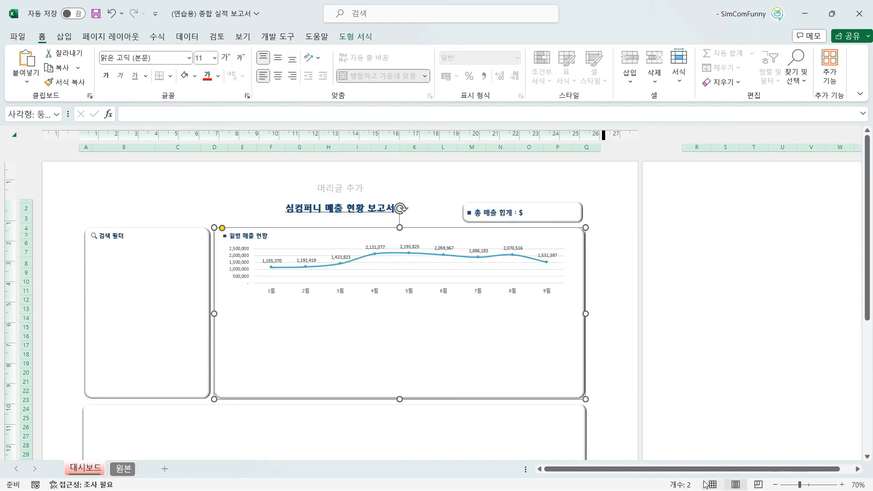
pyautogui.click(712, 484)
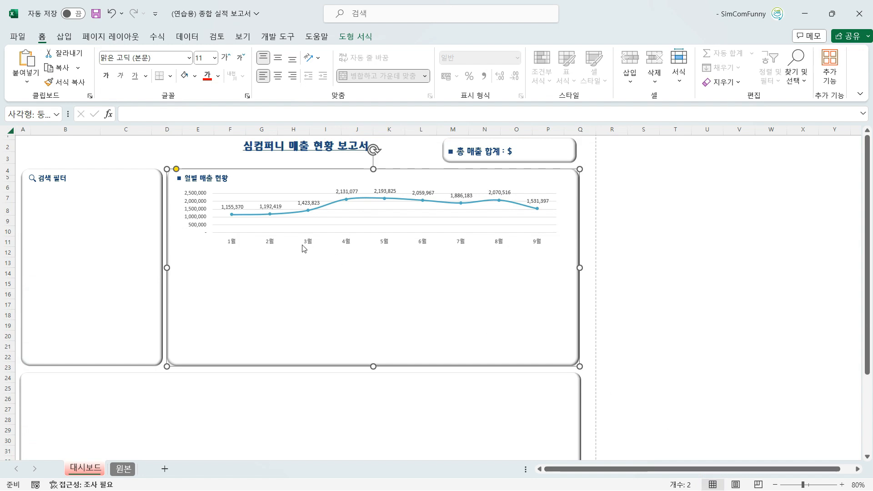
pyautogui.click(212, 269)
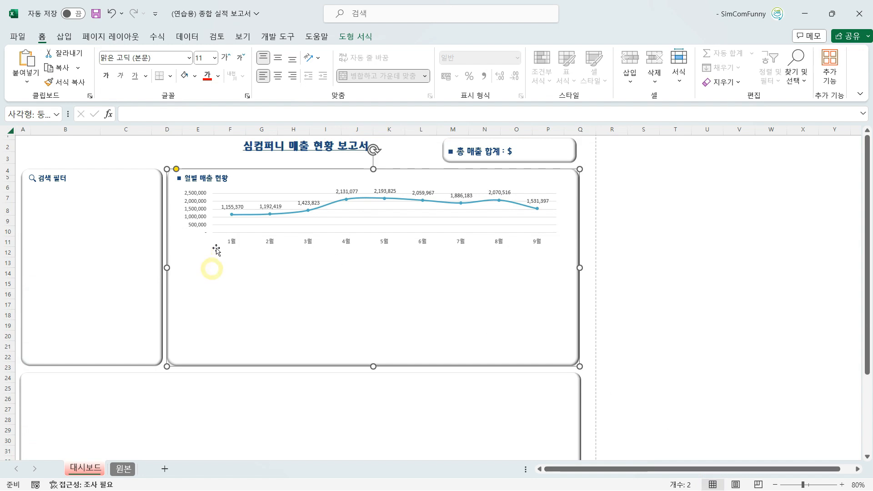
# Draw a horizontal text box below the line chart reading 월별 매출현황 and resize it to fit one line of text
pyautogui.click(65, 41)
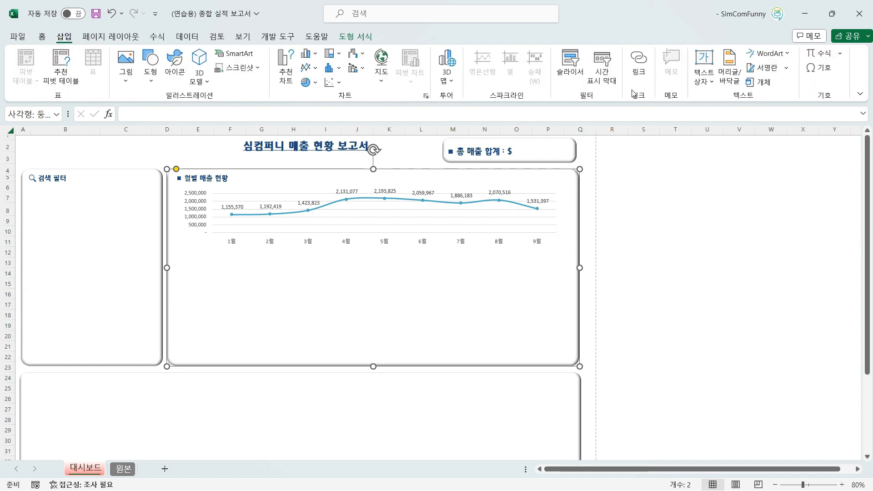
pyautogui.click(701, 58)
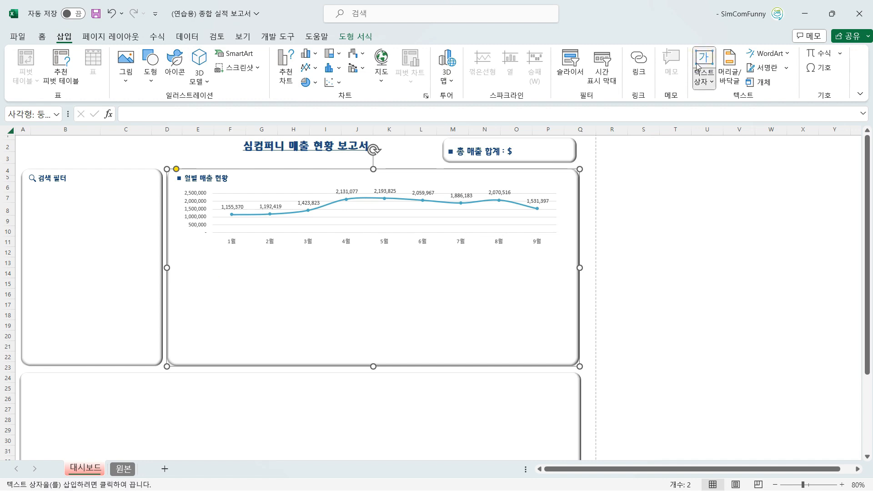
pyautogui.click(703, 81)
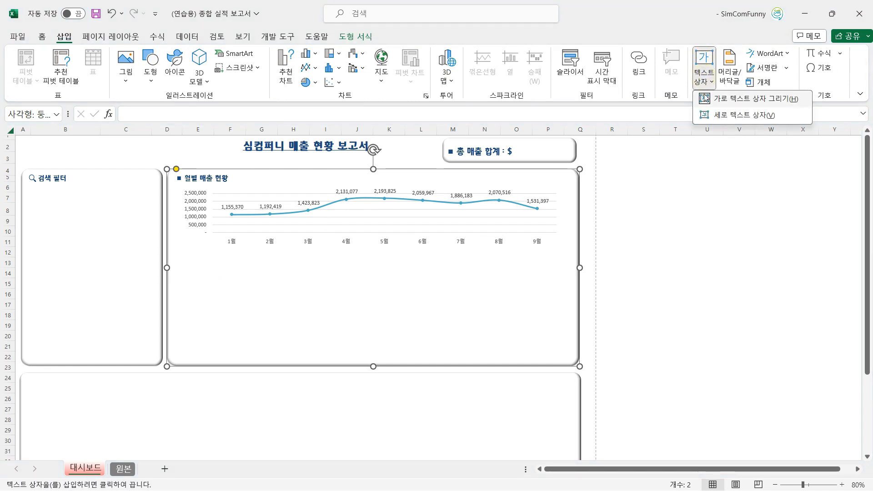
pyautogui.click(711, 106)
pyautogui.moveTo(416, 275); pyautogui.dragTo(460, 319)
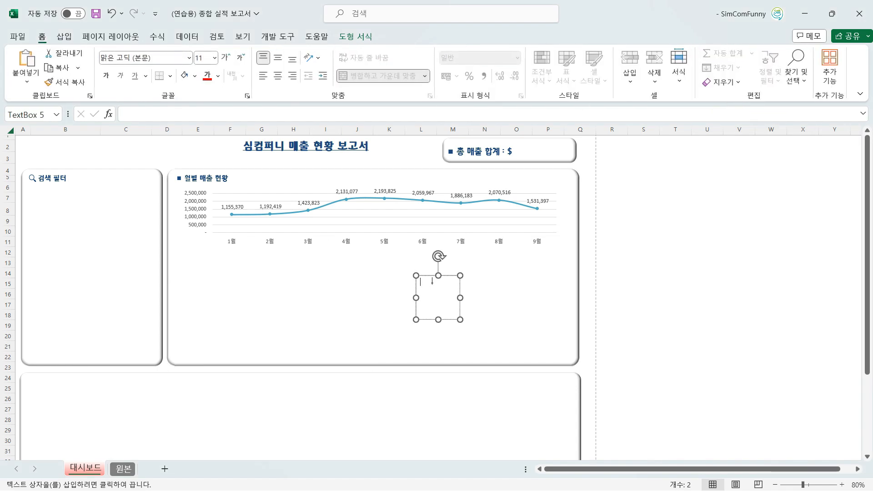
pyautogui.write('월별 매출현황')
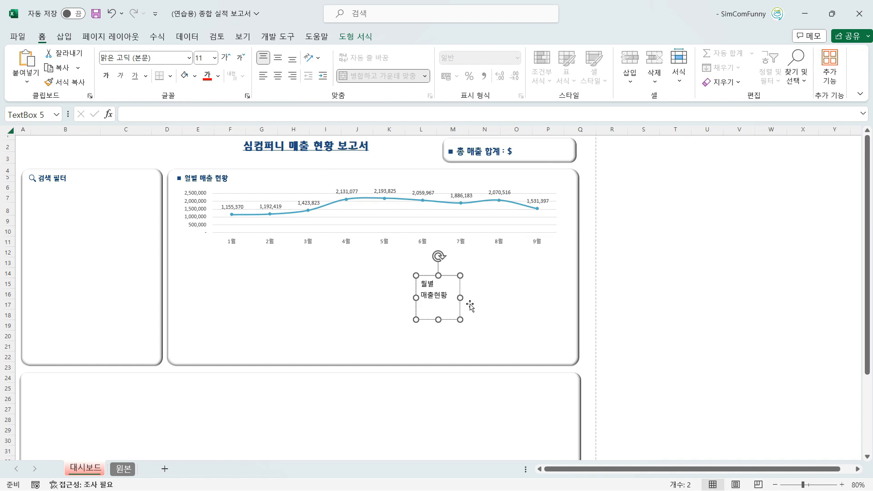
pyautogui.moveTo(461, 298); pyautogui.dragTo(486, 297)
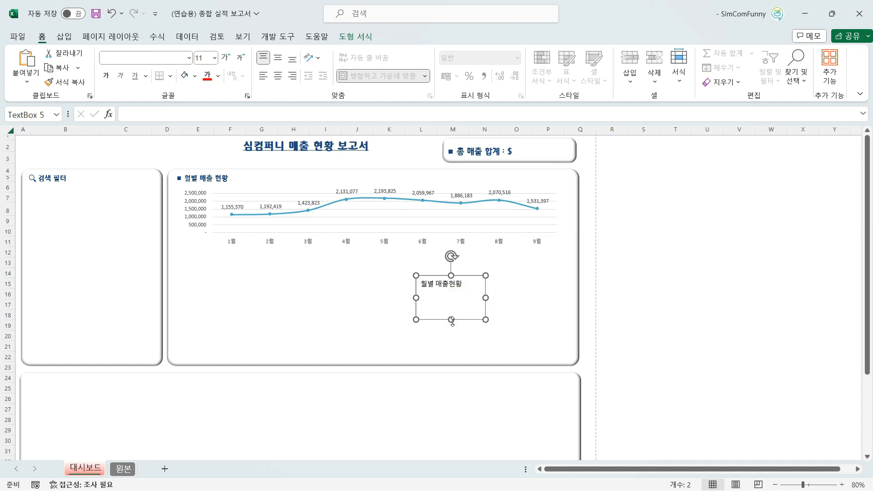
pyautogui.click(452, 321)
pyautogui.click(453, 290)
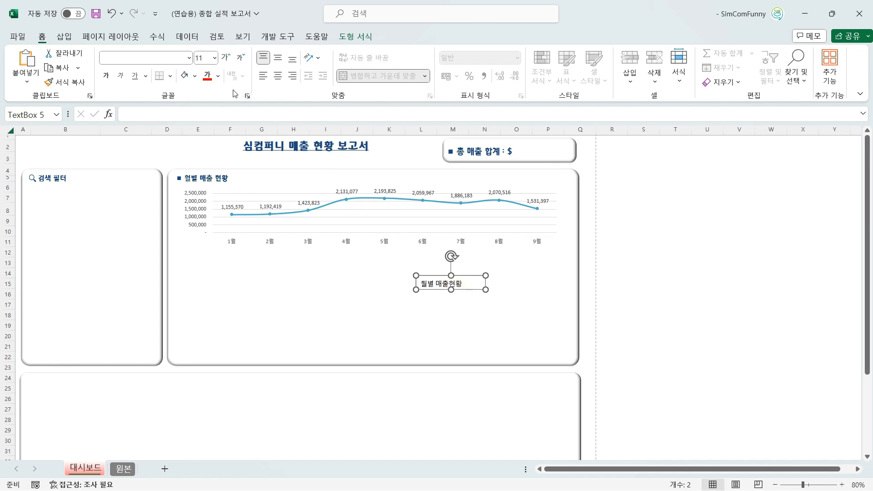
# Colour the text box label dark blue and insert a ■ symbol in front of 월별 매출현황
pyautogui.click(217, 78)
pyautogui.click(420, 283)
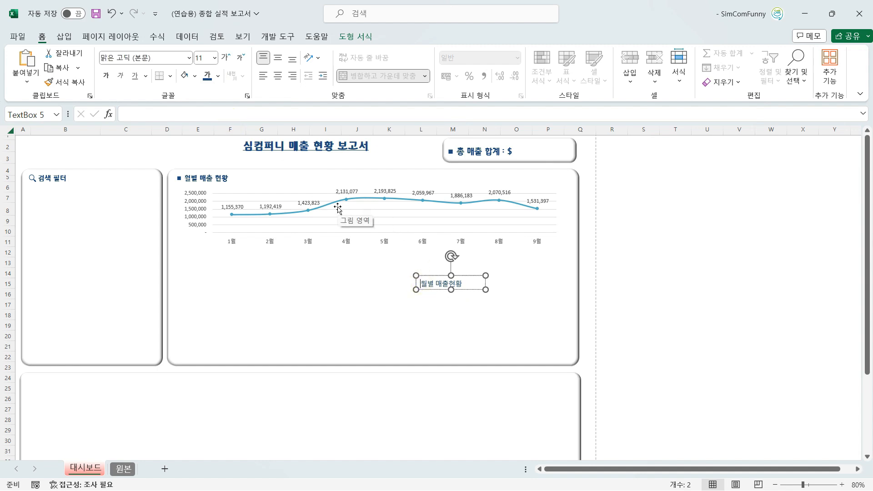
pyautogui.write('ㅁ')
pyautogui.press('Hangul_Hanja')
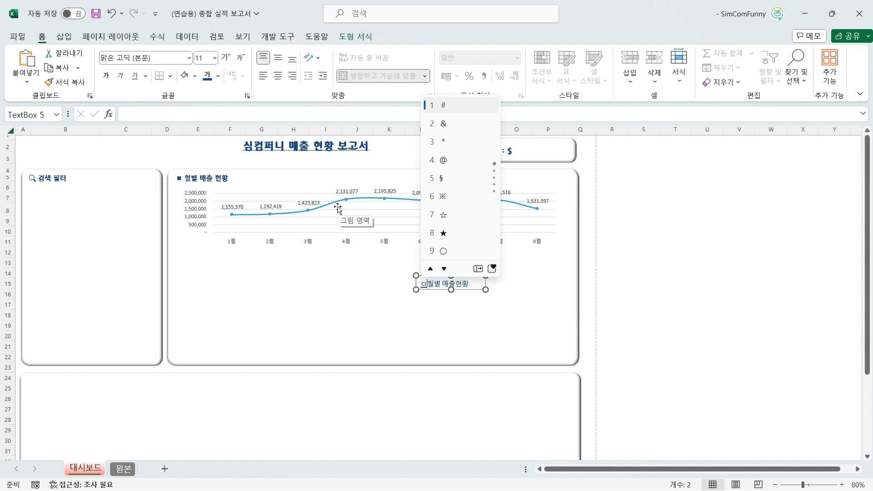
pyautogui.press('Tab')
pyautogui.press('Right')
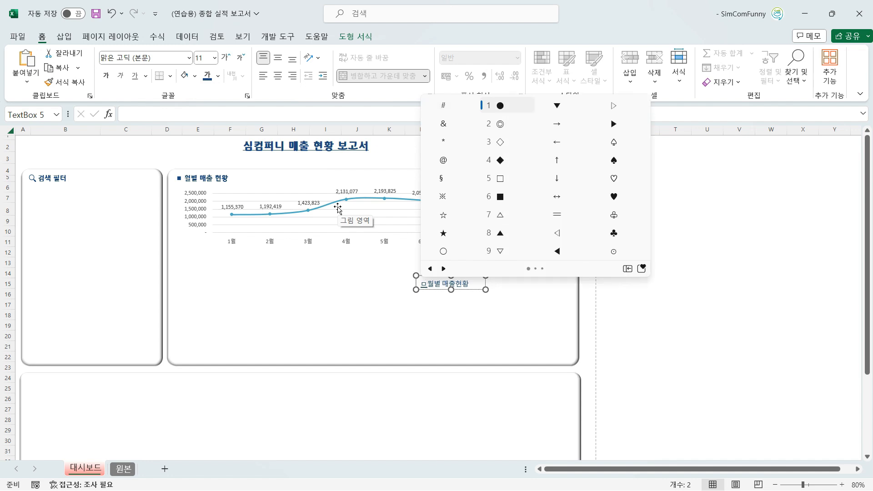
pyautogui.press('Down')
pyautogui.press('Down')
pyautogui.press('Down')
pyautogui.press('Down')
pyautogui.press('Return')
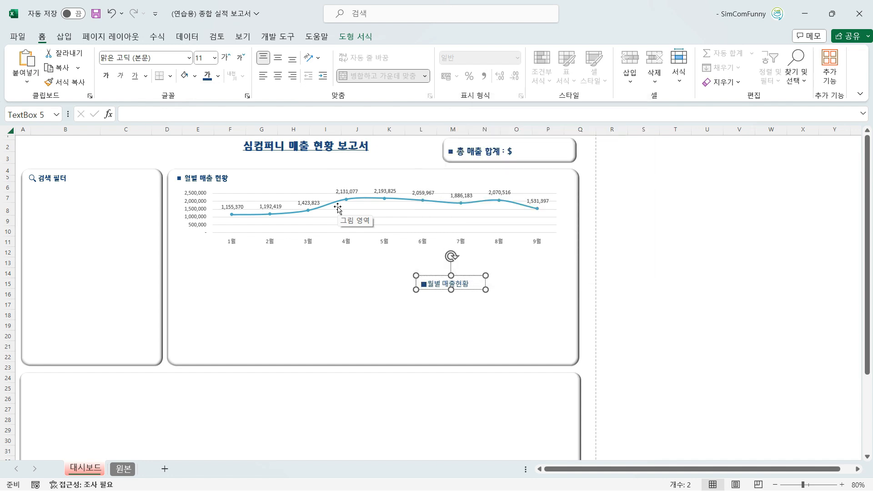
# Bold and reposition the trial ■ 월별 매출현황 text box under the line chart's first months, and delete the box
pyautogui.click(415, 279)
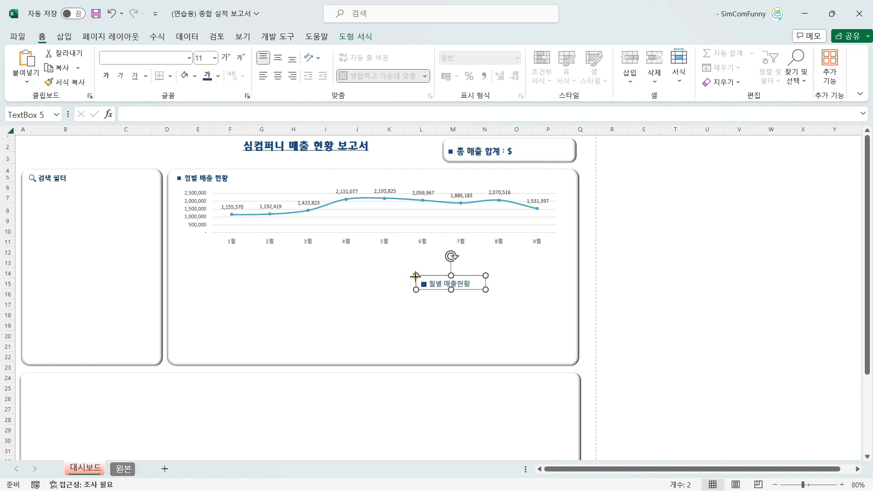
pyautogui.click(107, 77)
pyautogui.moveTo(440, 291); pyautogui.dragTo(199, 266)
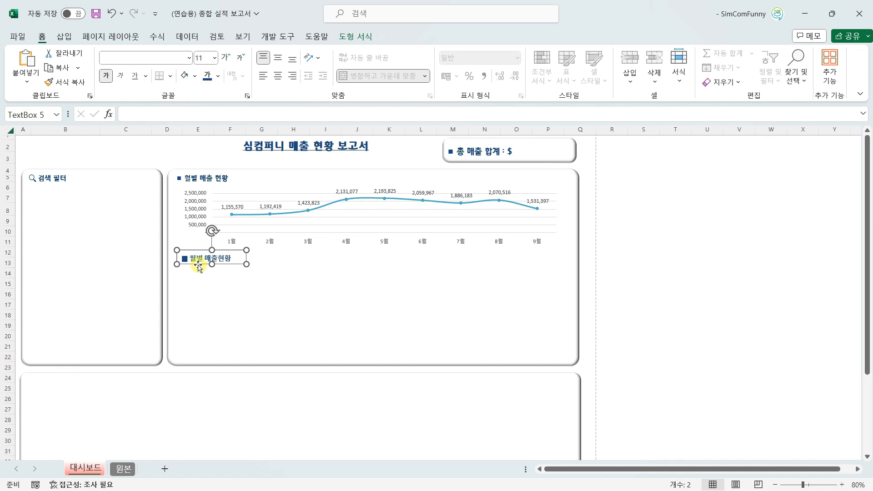
pyautogui.press('Delete')
# Copy the existing 월별 매출 현황 title box straight below the line chart and change the copy's text to 지점별 매출 현황
pyautogui.click(202, 178)
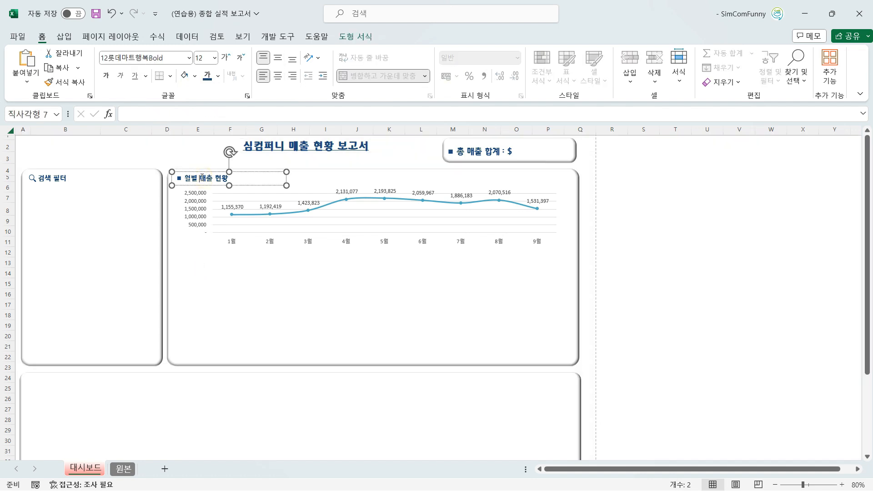
pyautogui.click(202, 186)
pyautogui.click(202, 185)
pyautogui.moveTo(202, 188); pyautogui.dragTo(203, 268)
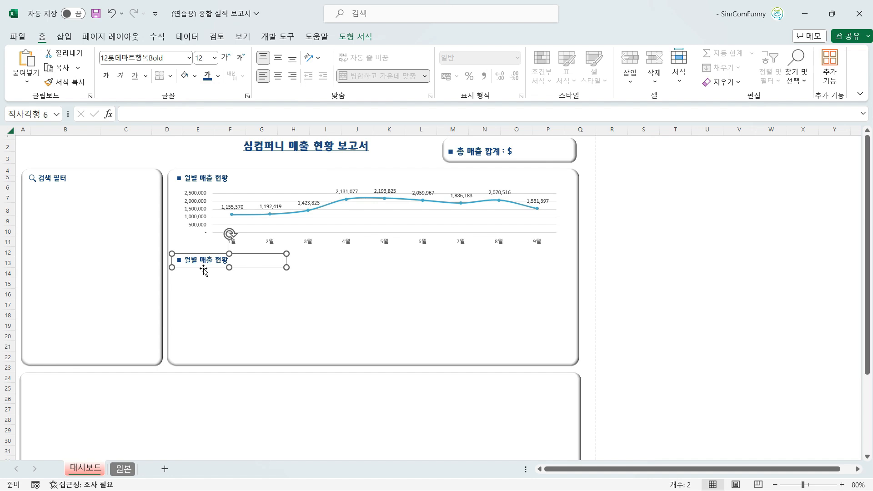
pyautogui.moveTo(186, 259); pyautogui.dragTo(193, 262)
pyautogui.write('ㅈ저')
pyautogui.write('지점')
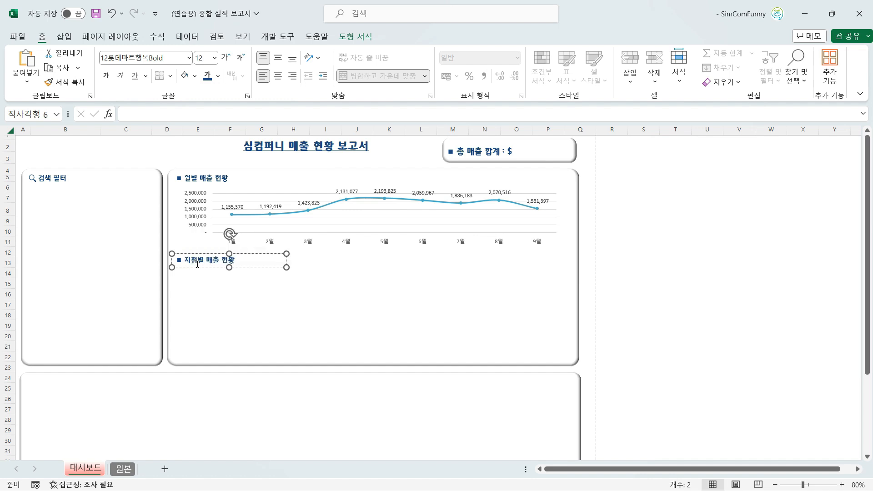
# Nudge the 지점별 매출 현황 title slightly upward so it sits closer beneath the line chart
pyautogui.click(202, 267)
pyautogui.press('Up')
pyautogui.press('Up')
pyautogui.press('Up')
pyautogui.press('Up')
pyautogui.press('Up')
pyautogui.press('Up')
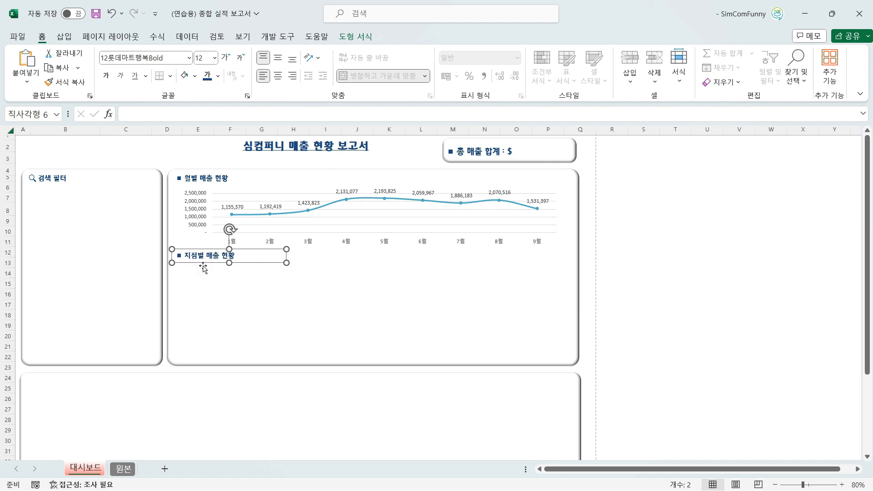
pyautogui.press('Up')
pyautogui.press('Up')
pyautogui.press('Up')
pyautogui.press('Up')
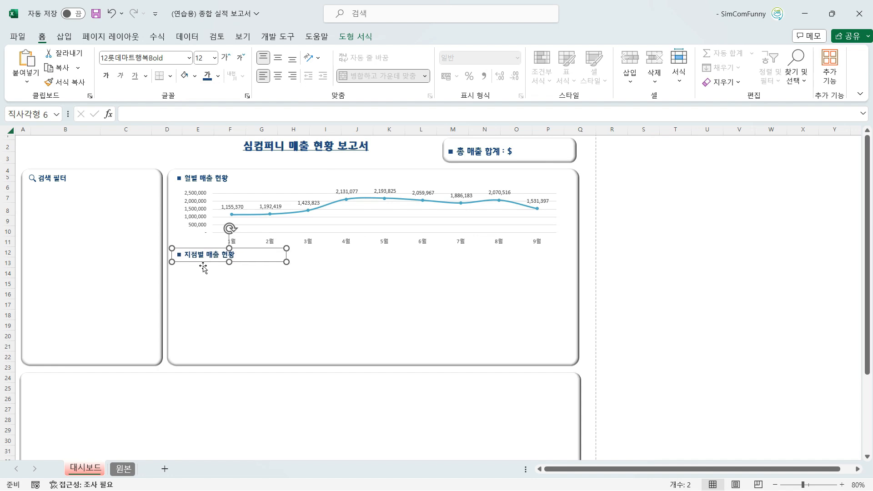
pyautogui.click(228, 294)
# Insert a 2-D clustered column PivotChart from the 지점별 매출 현황 PivotTable on the 원본 sheet and widen it slightly
pyautogui.click(136, 468)
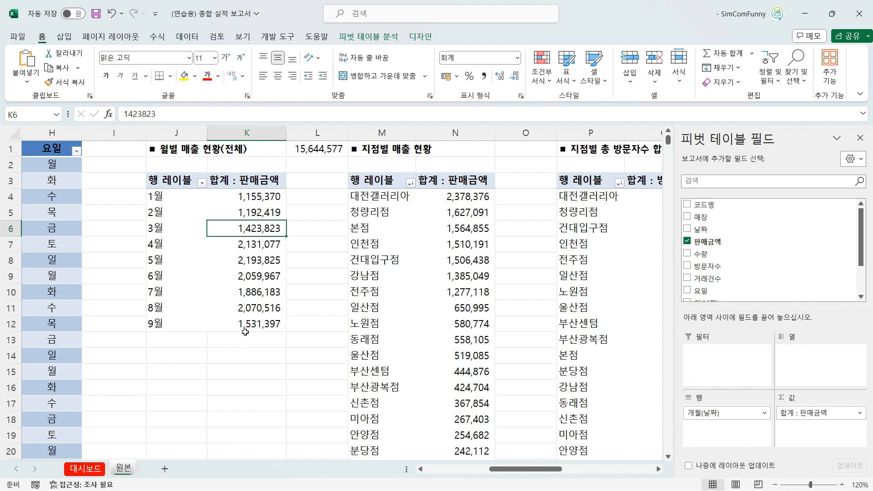
pyautogui.click(406, 260)
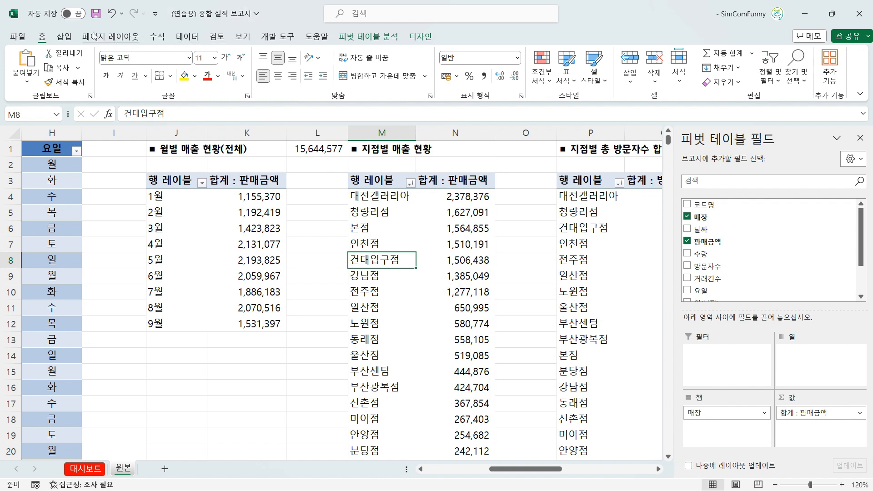
pyautogui.click(64, 35)
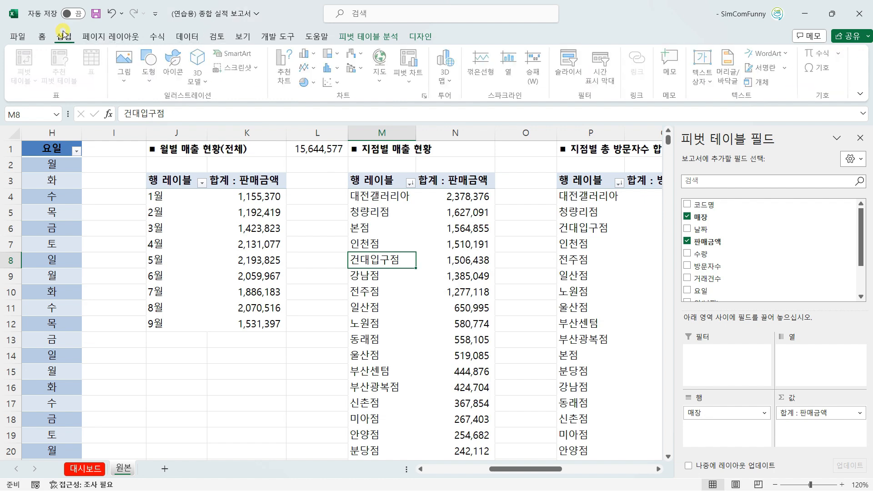
pyautogui.click(314, 55)
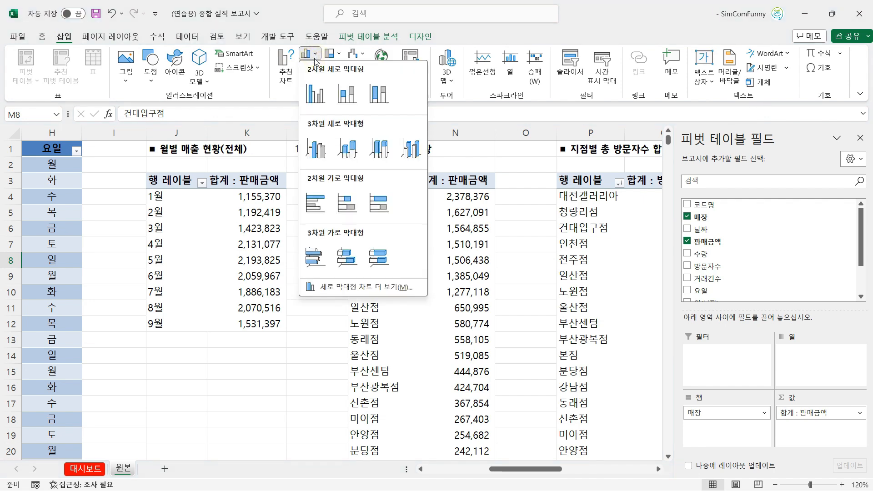
pyautogui.click(315, 89)
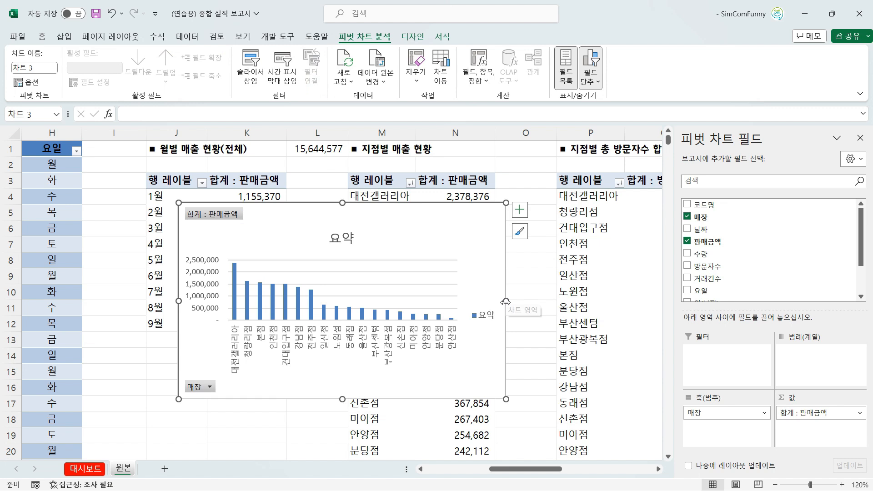
pyautogui.moveTo(506, 302); pyautogui.dragTo(530, 302)
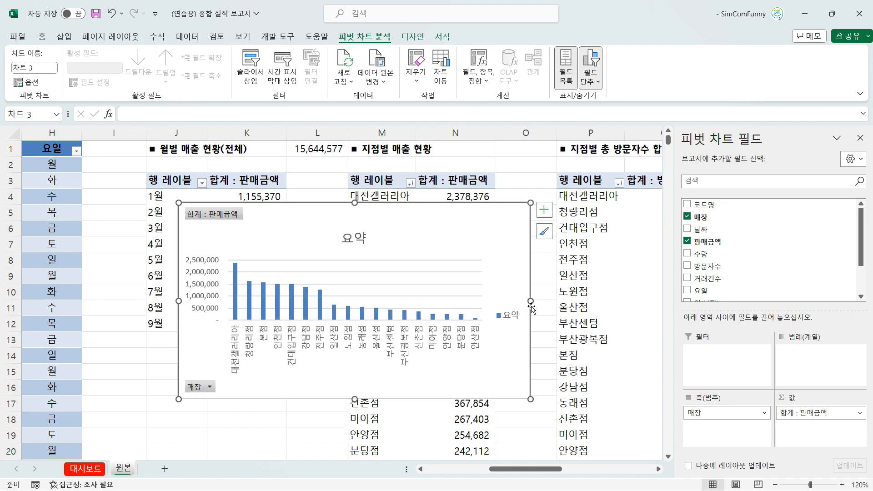
# Remove the branch sales chart's title and legend, and hide all of its field buttons
pyautogui.click(350, 228)
pyautogui.press('Delete')
pyautogui.click(509, 302)
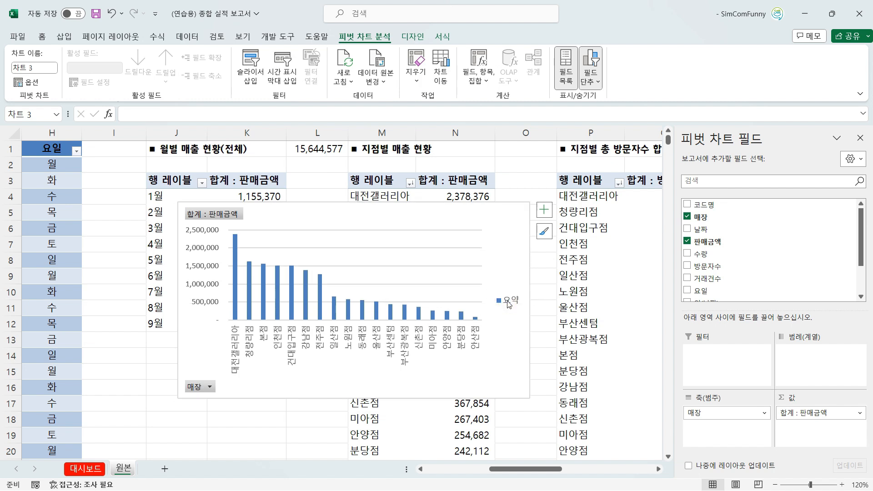
pyautogui.press('Delete')
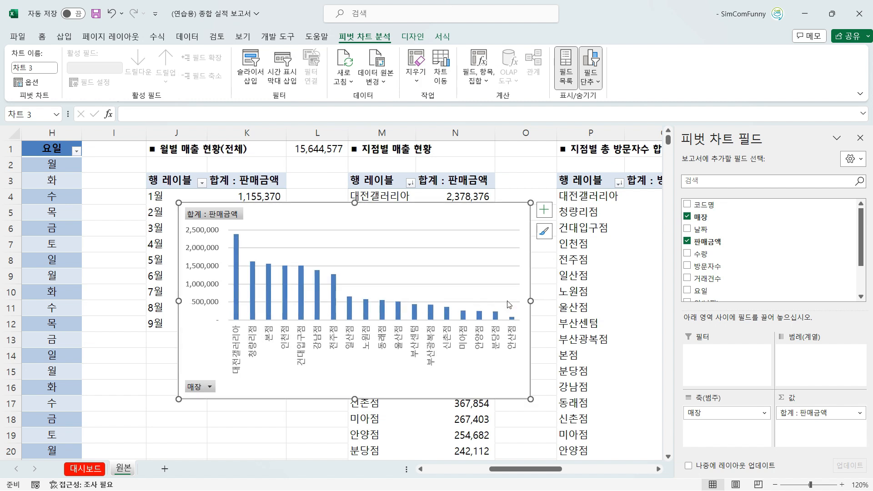
pyautogui.rightClick(211, 214)
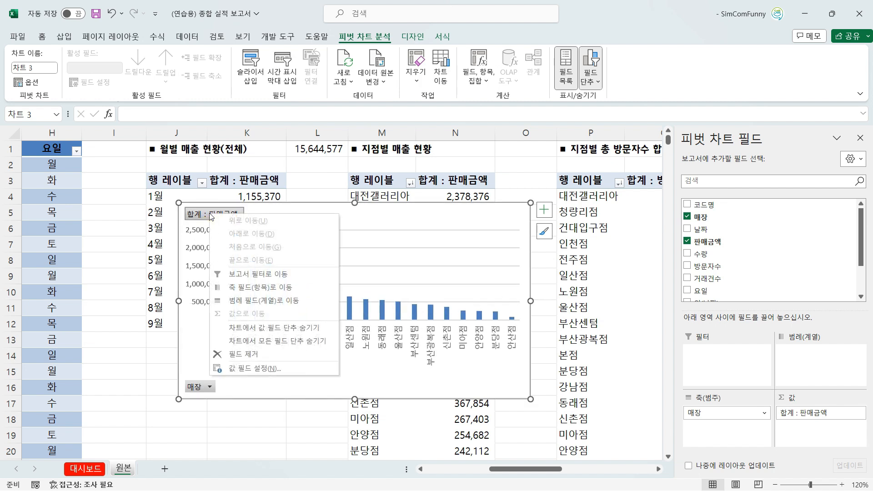
pyautogui.click(275, 342)
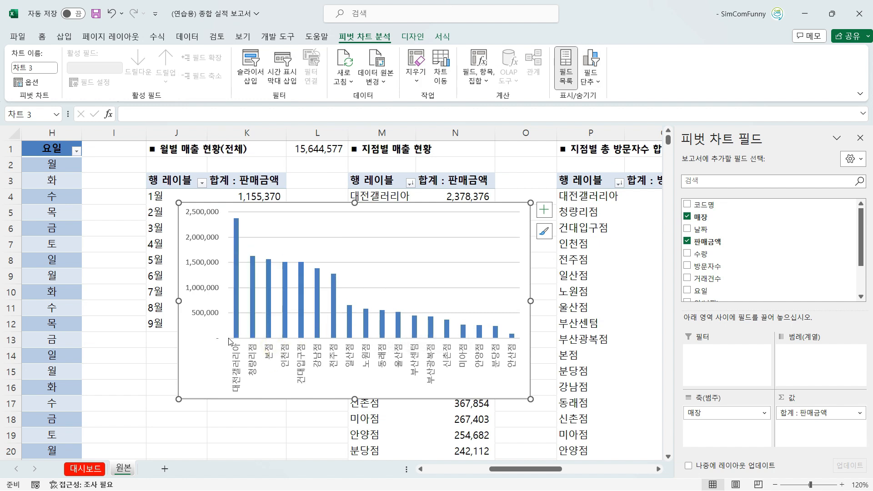
# Cut the branch sales column chart from the 원본 sheet and go to the 대시보드 sheet
pyautogui.press('Delete')
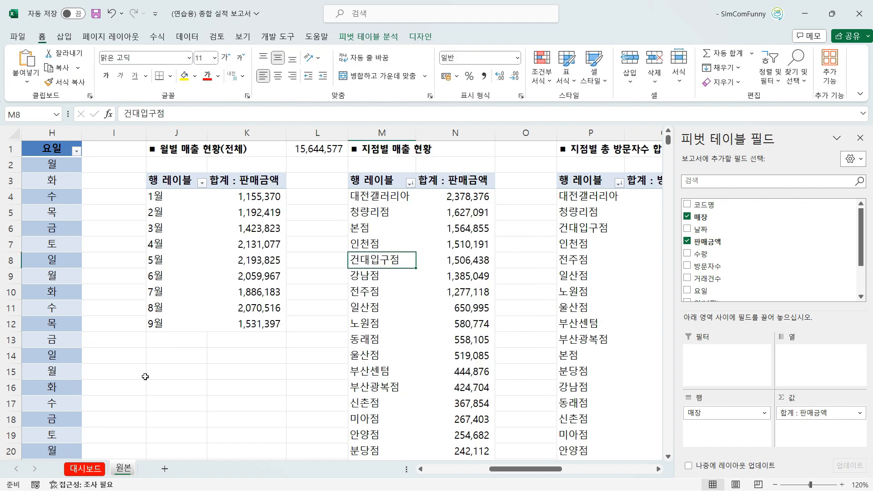
pyautogui.click(85, 468)
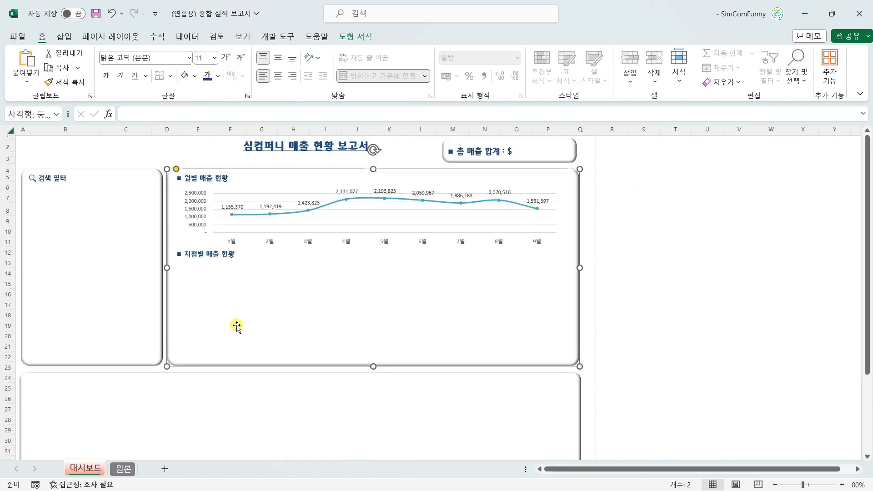
# Paste the copied store sales column chart into the dashboard and fit it beneath the 지점별 매출 현황 heading at about 5.9 × 23.14 cm
pyautogui.hotkey('ctrl', 'v')
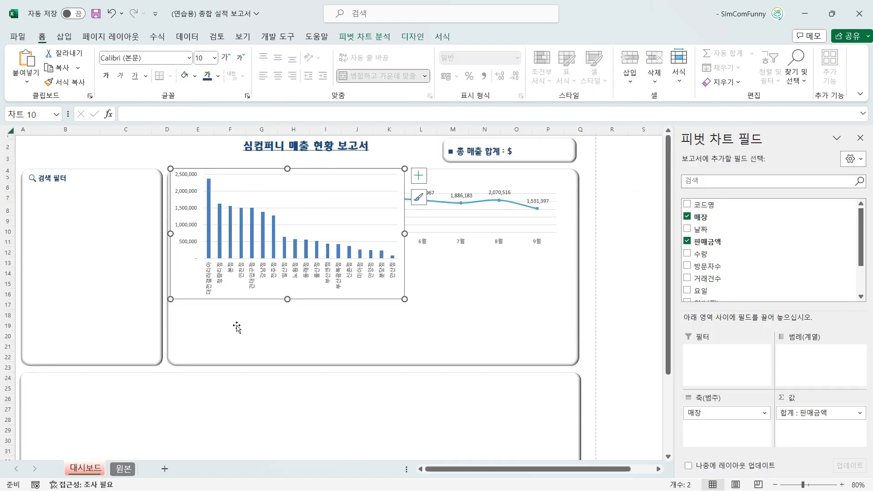
pyautogui.click(311, 299)
pyautogui.moveTo(310, 311); pyautogui.dragTo(314, 357)
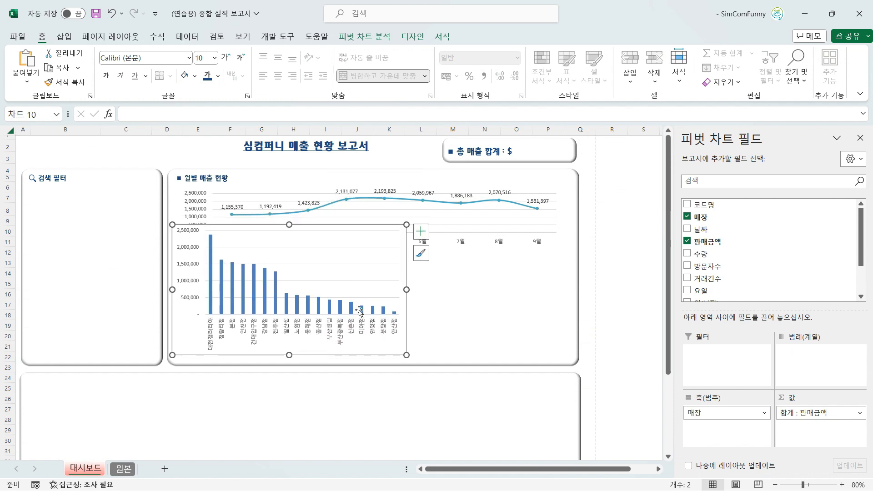
pyautogui.click(403, 291)
pyautogui.moveTo(404, 291); pyautogui.dragTo(560, 320)
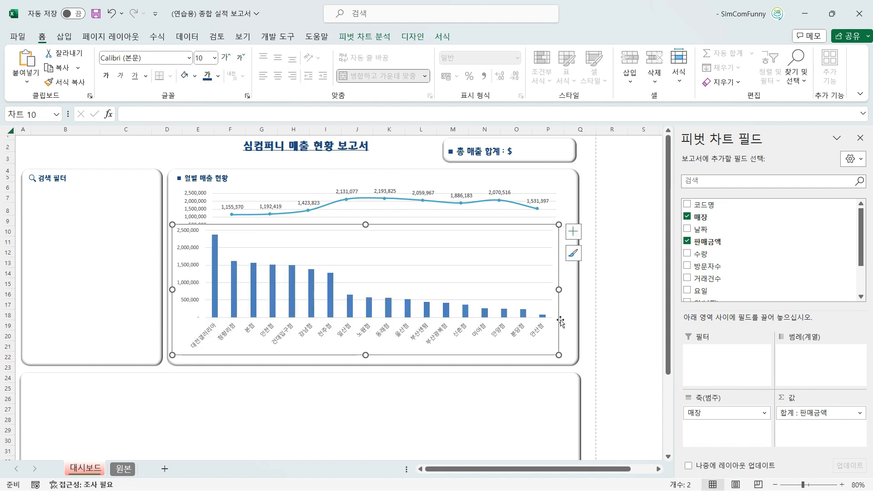
pyautogui.moveTo(366, 224)
pyautogui.mouseDown()
pyautogui.moveTo(363, 273)
pyautogui.moveTo(366, 262)
pyautogui.mouseUp()
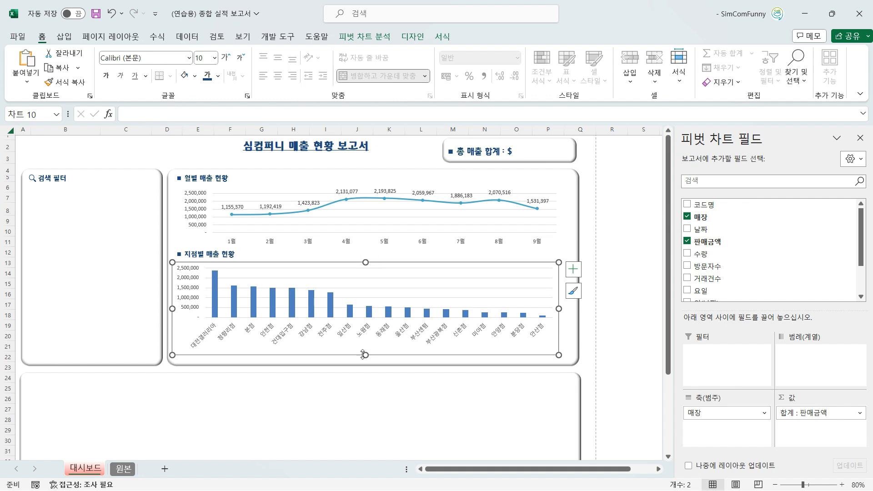
pyautogui.moveTo(366, 356); pyautogui.dragTo(366, 361)
pyautogui.moveTo(365, 262); pyautogui.dragTo(366, 260)
pyautogui.moveTo(559, 311); pyautogui.dragTo(571, 311)
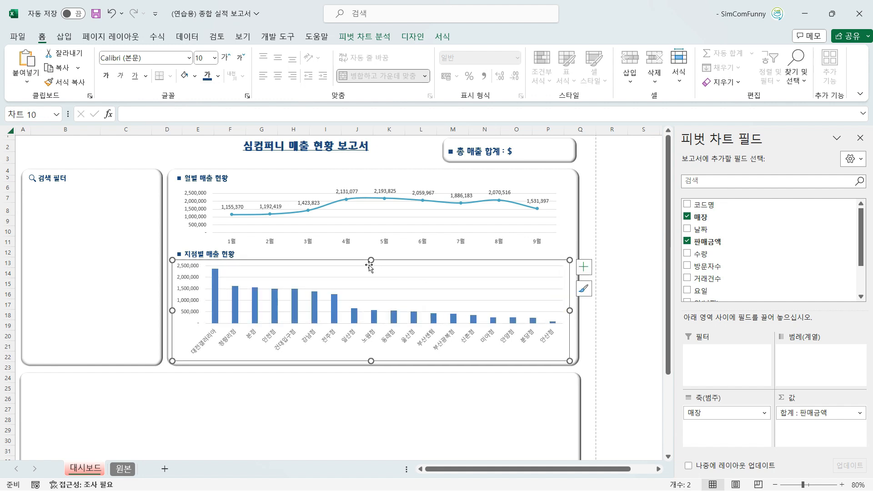
# Remove the outline from the store sales column chart on the dashboard
pyautogui.click(357, 256)
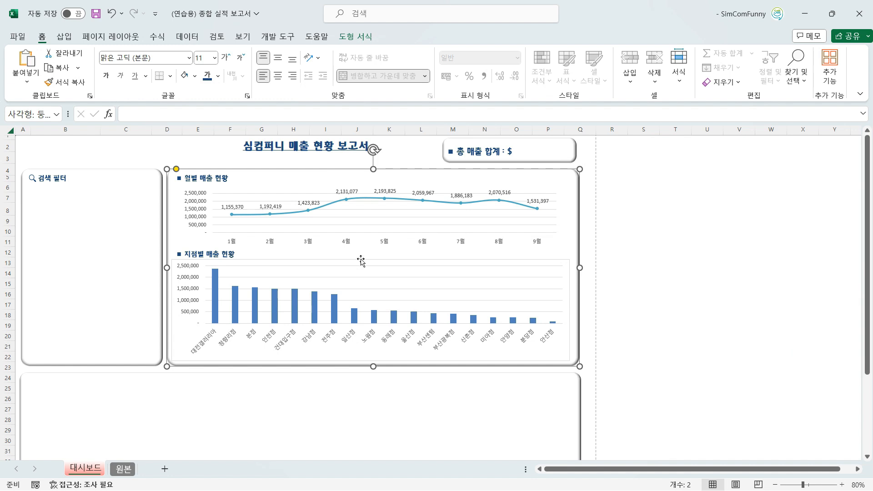
pyautogui.click(359, 261)
pyautogui.click(441, 36)
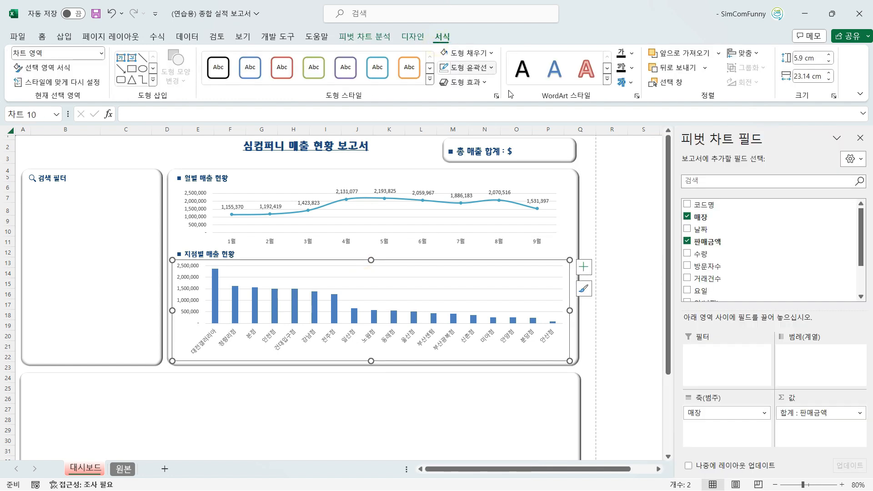
pyautogui.click(466, 67)
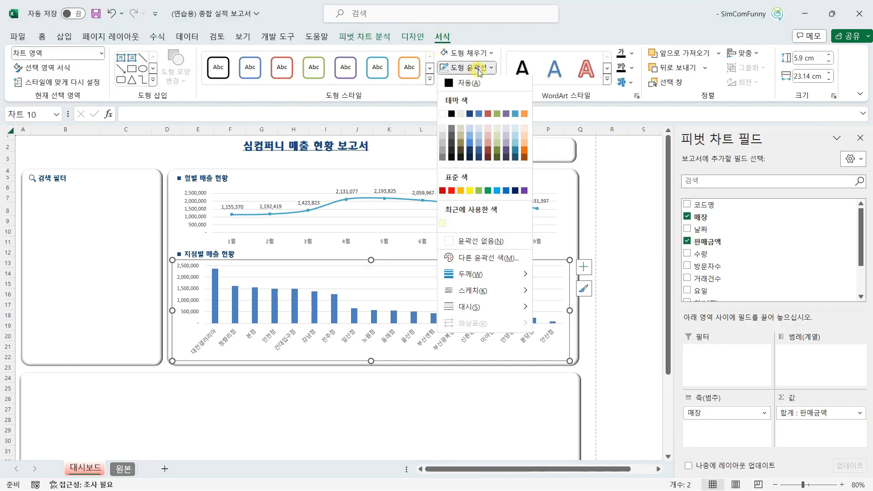
pyautogui.click(494, 241)
pyautogui.click(558, 248)
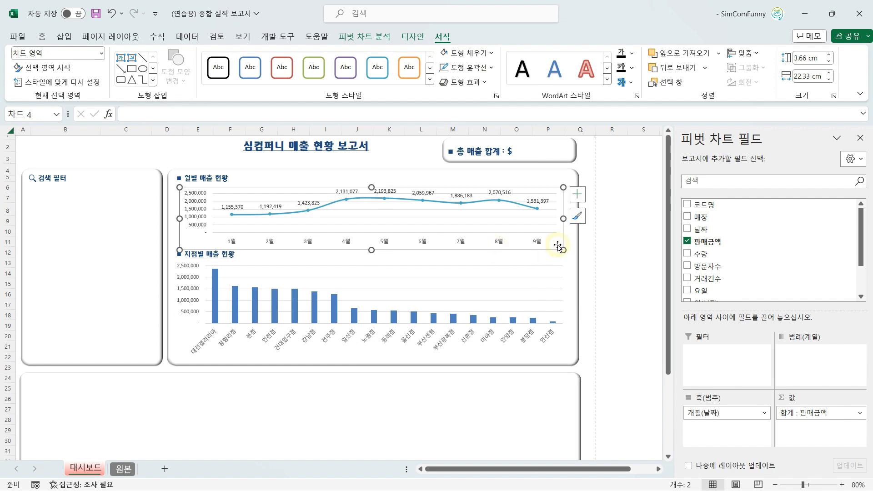
# Fill the bars of the store sales column chart with the aqua theme colour used by the monthly line chart
pyautogui.click(315, 306)
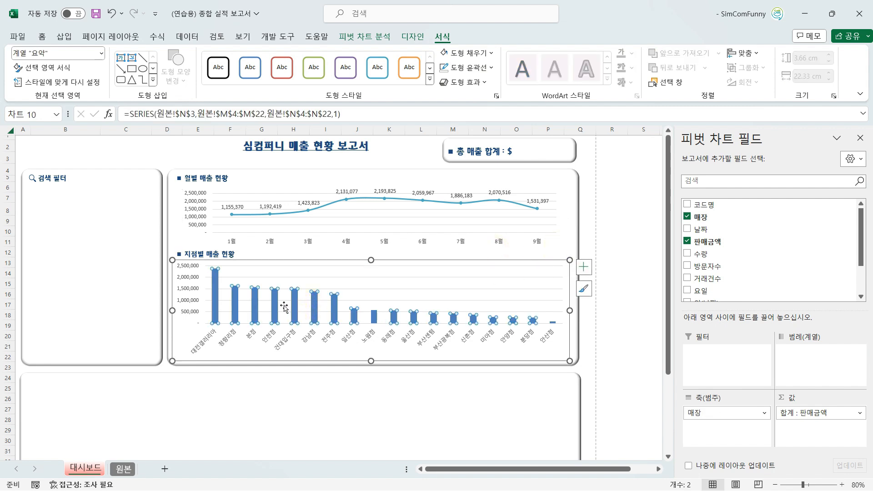
pyautogui.moveTo(297, 300)
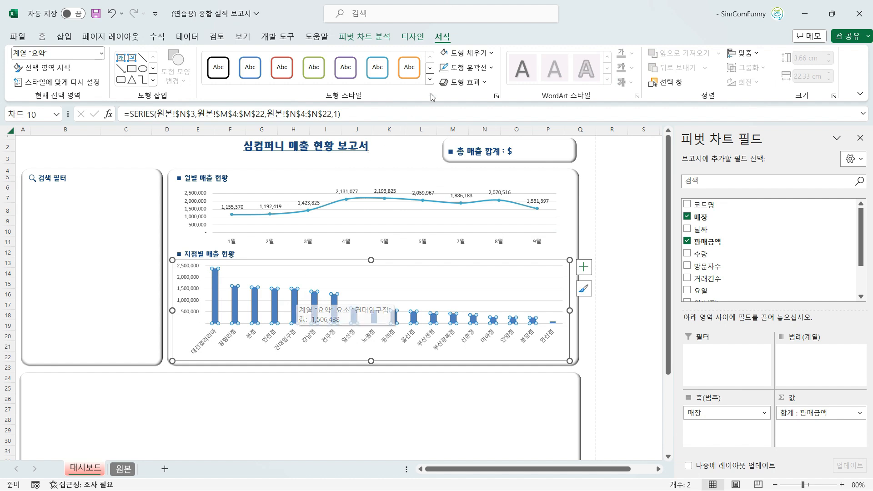
pyautogui.click(464, 58)
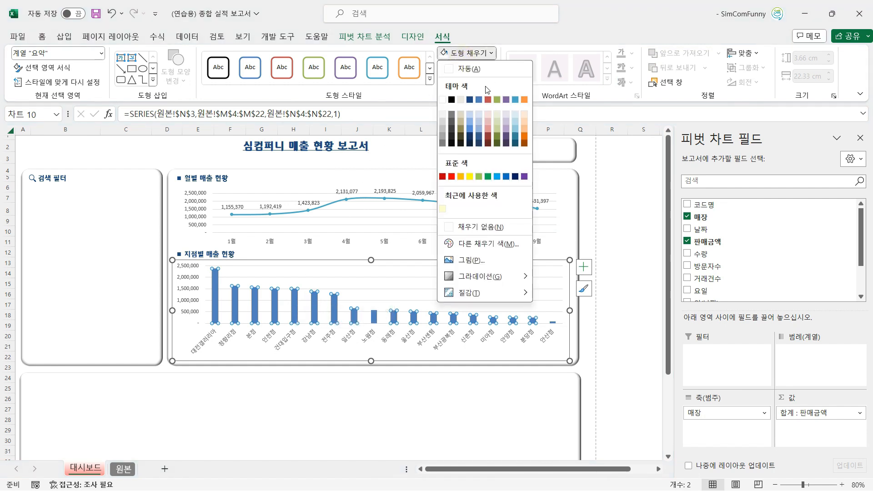
pyautogui.click(514, 101)
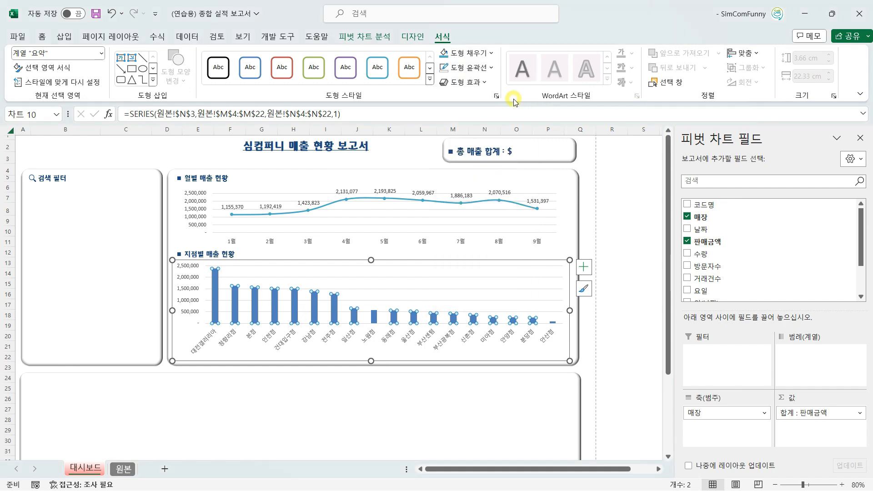
pyautogui.click(348, 252)
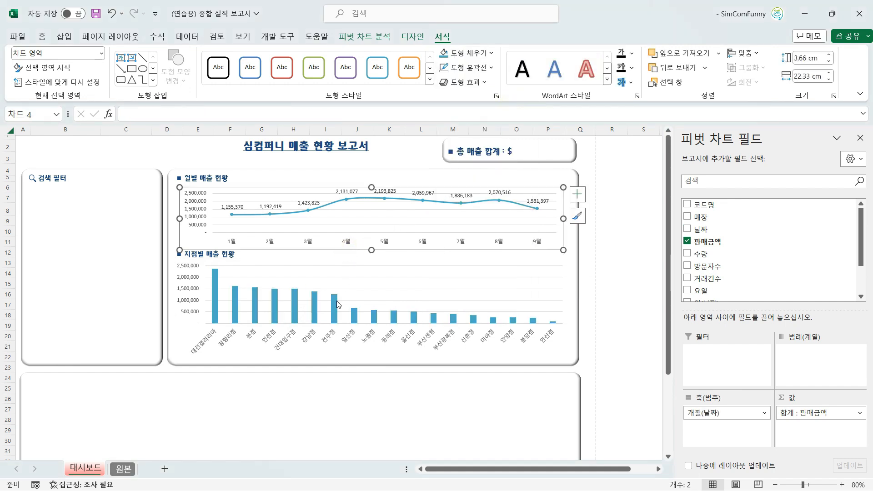
# Duplicate the 지점별 매출 현황 heading box and place the copy at the upper-left corner of the empty panel below
pyautogui.click(268, 403)
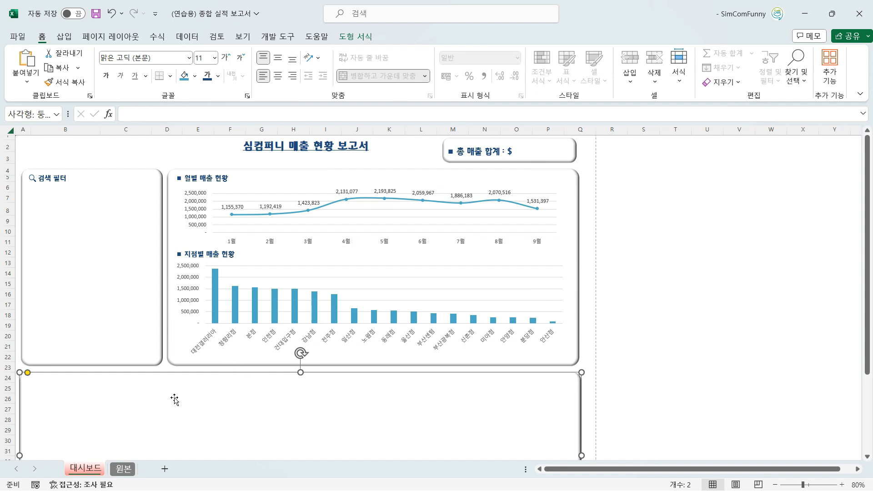
pyautogui.click(186, 244)
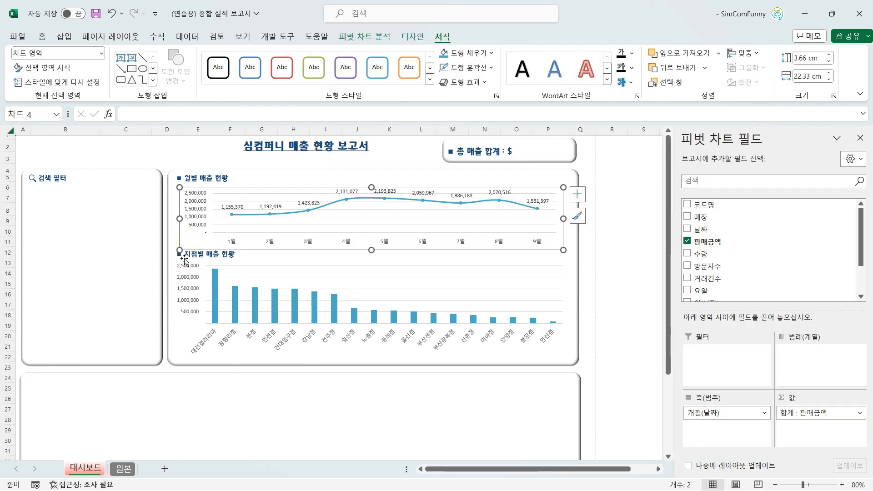
pyautogui.click(184, 258)
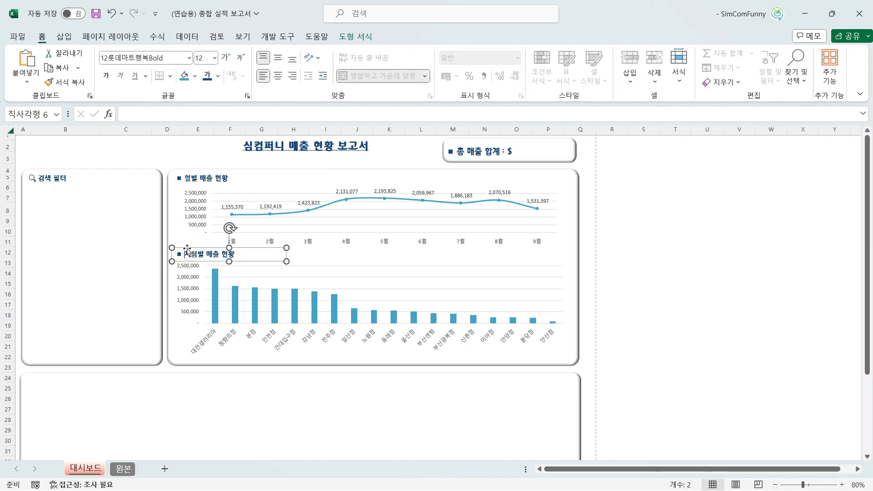
pyautogui.click(187, 248)
pyautogui.hotkey('ctrl', 'd')
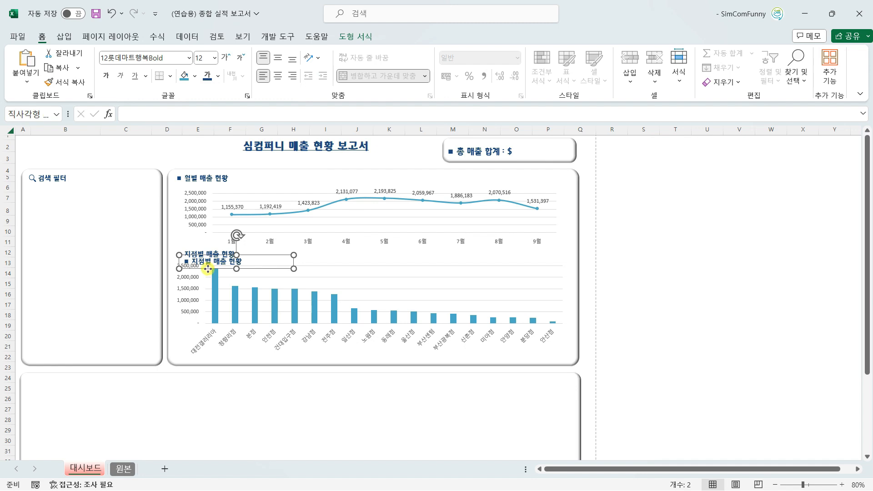
pyautogui.moveTo(208, 269); pyautogui.dragTo(60, 390)
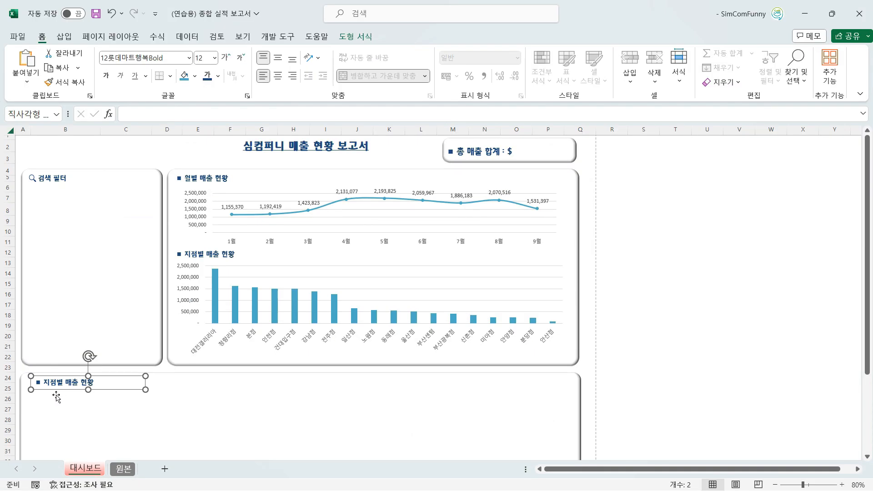
# Change the duplicated heading's text to 지점별 총 방문자수
pyautogui.moveTo(65, 381); pyautogui.dragTo(158, 385)
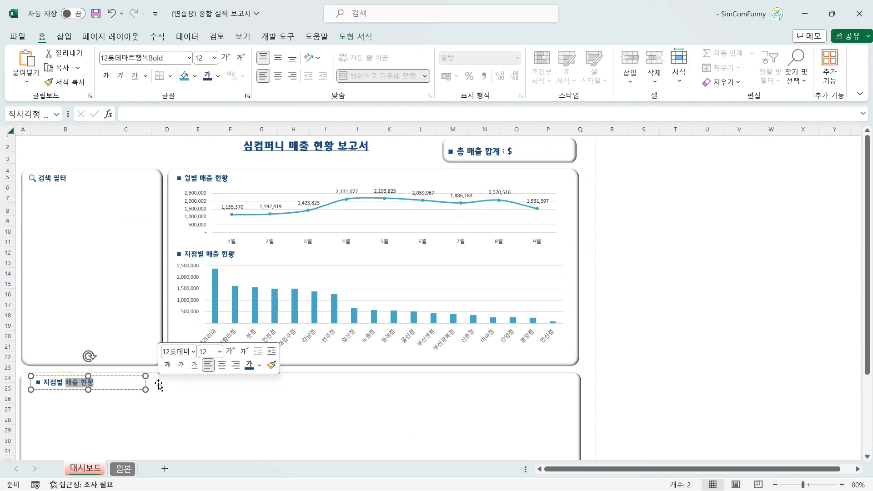
pyautogui.write('총')
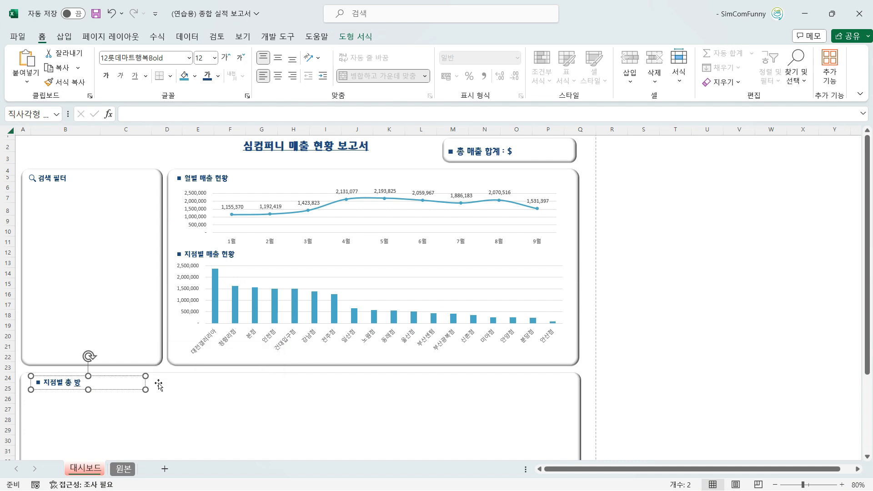
pyautogui.write(' 방문자수')
pyautogui.click(44, 413)
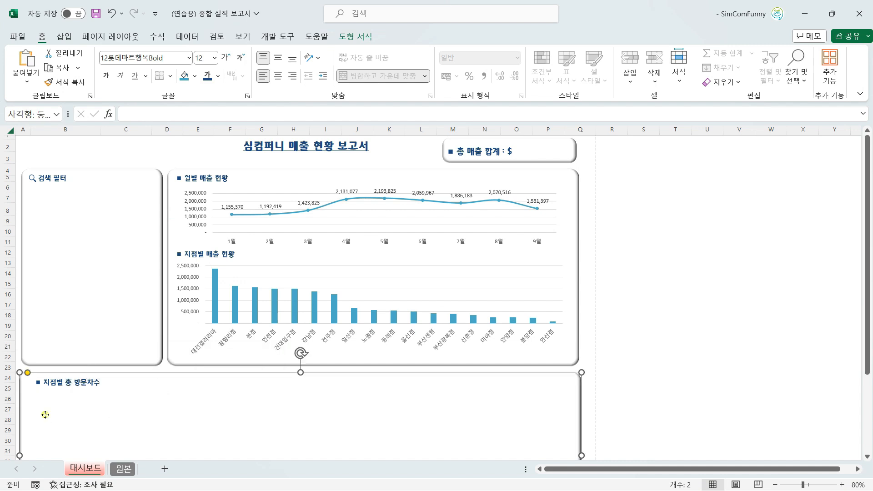
# Insert a 2-D clustered bar chart from the 지점별 총 방문자수 합계 pivot table on the 원본 sheet
pyautogui.click(118, 469)
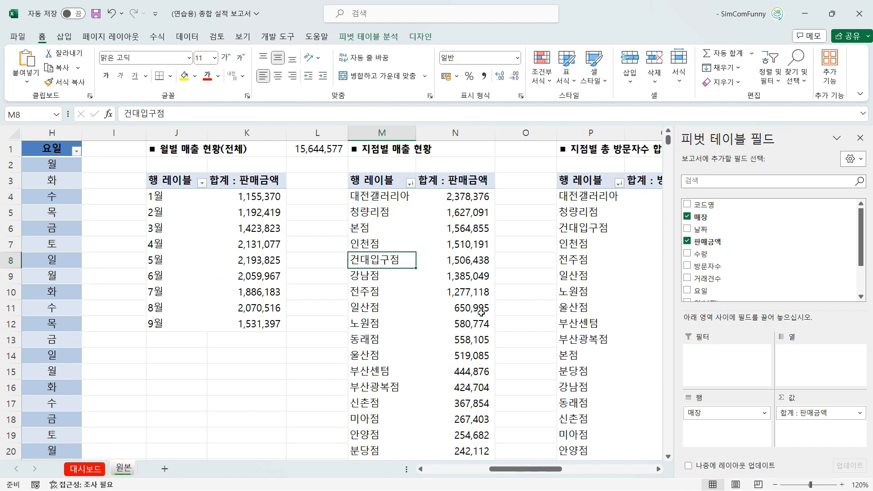
pyautogui.click(601, 293)
pyautogui.press('Right')
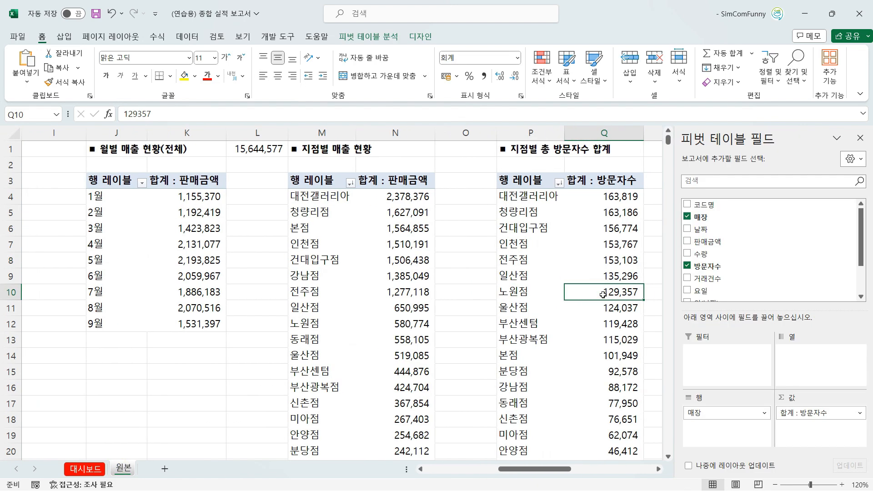
pyautogui.press('Left')
pyautogui.press('Right')
pyautogui.click(63, 36)
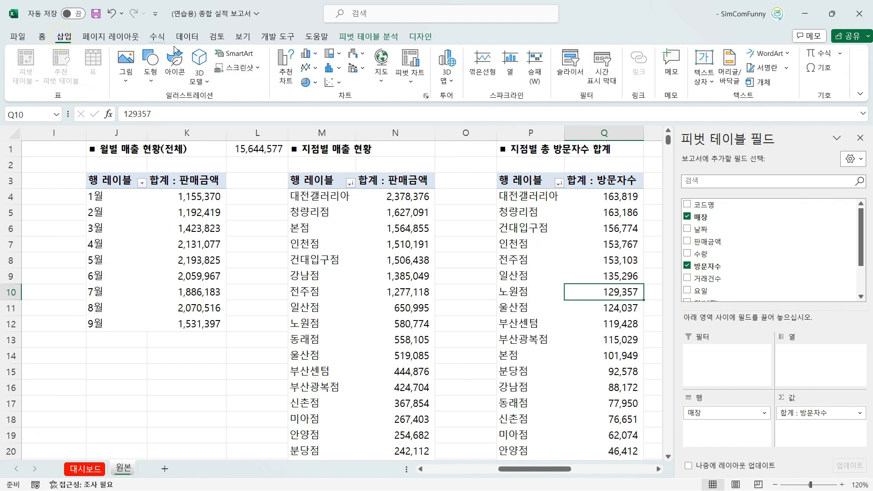
pyautogui.click(309, 53)
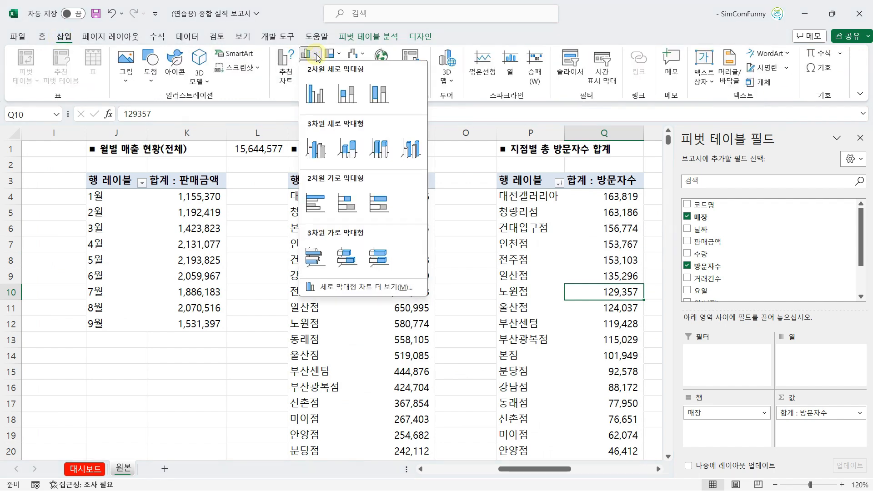
pyautogui.click(317, 200)
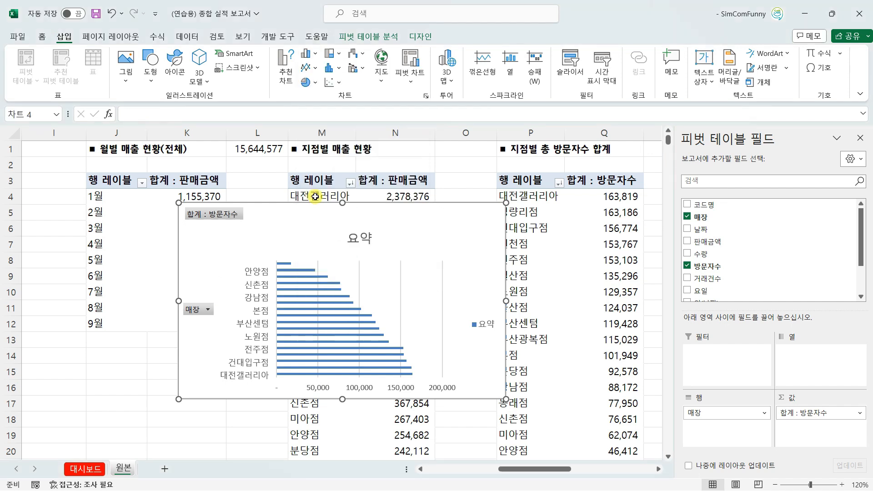
# Format the bar chart's vertical store axis to show its categories in reverse order
pyautogui.click(257, 286)
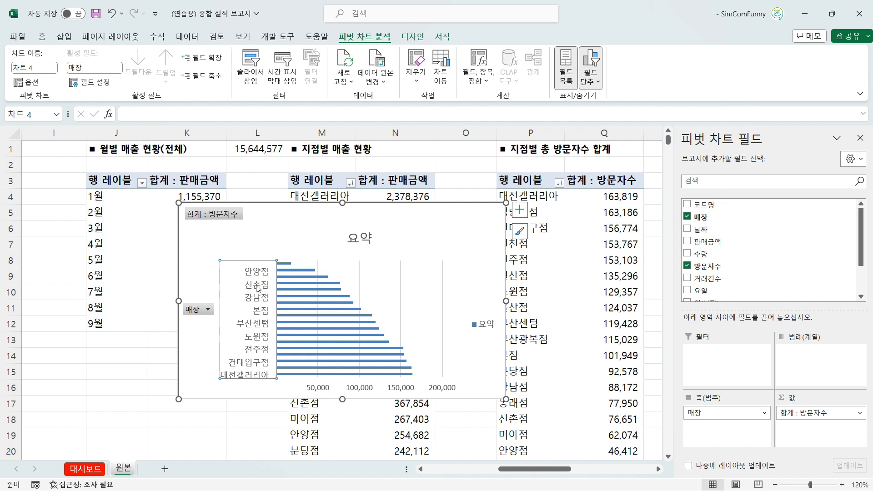
pyautogui.rightClick(258, 288)
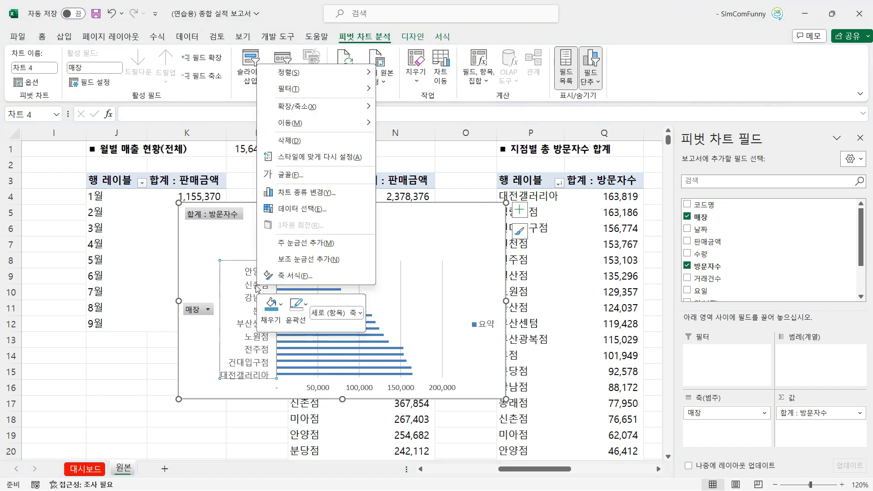
pyautogui.click(299, 276)
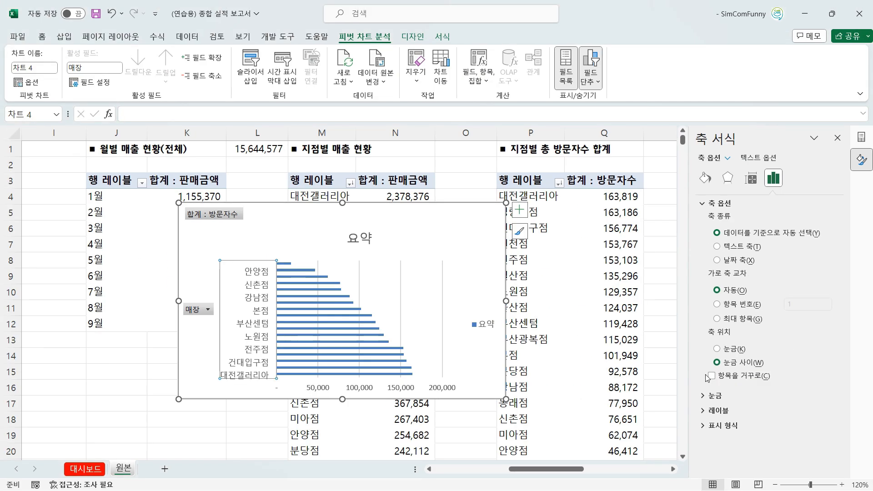
pyautogui.click(709, 377)
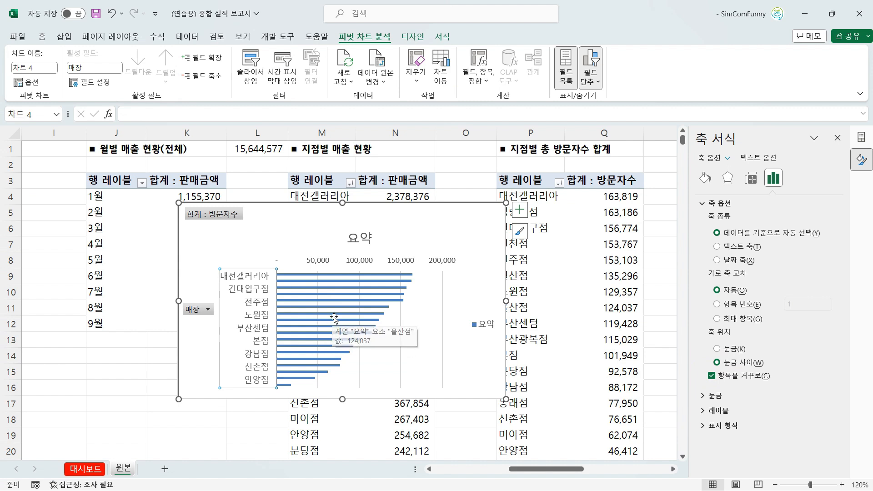
# Delete the visitor bar chart's title and legend, and hide all of its field buttons
pyautogui.click(344, 247)
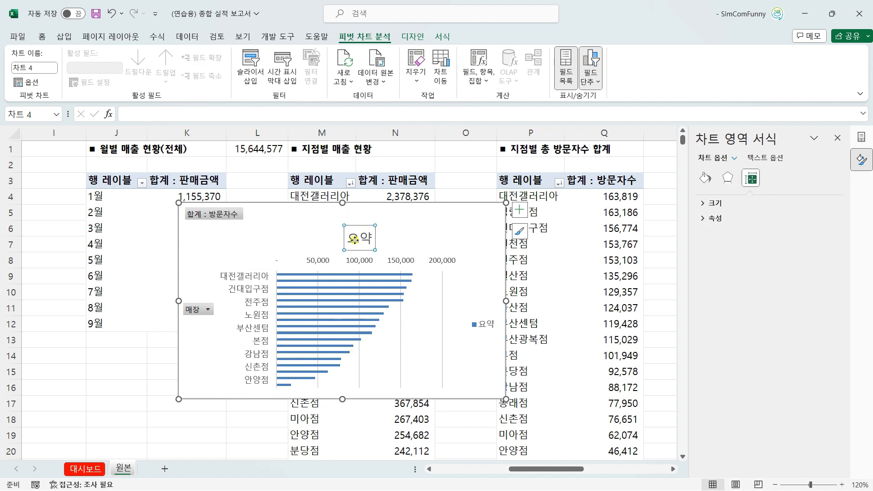
pyautogui.click(356, 239)
pyautogui.press('Delete')
pyautogui.click(482, 310)
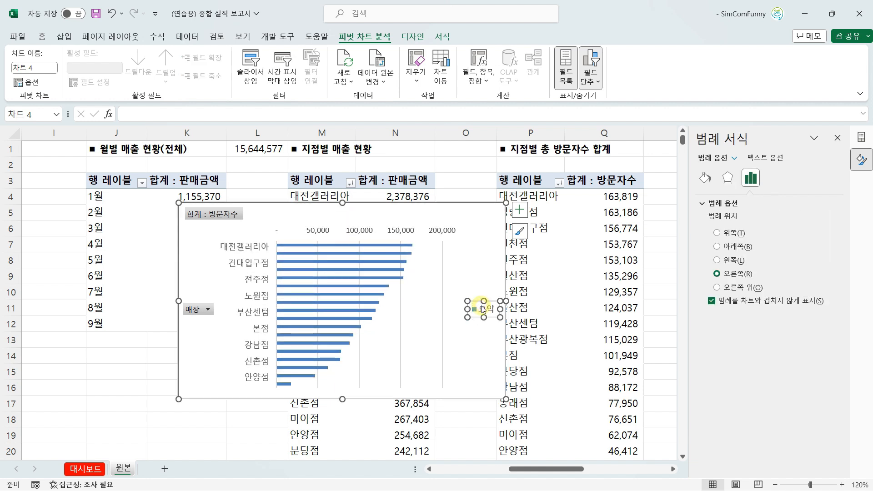
pyautogui.press('Delete')
pyautogui.rightClick(223, 215)
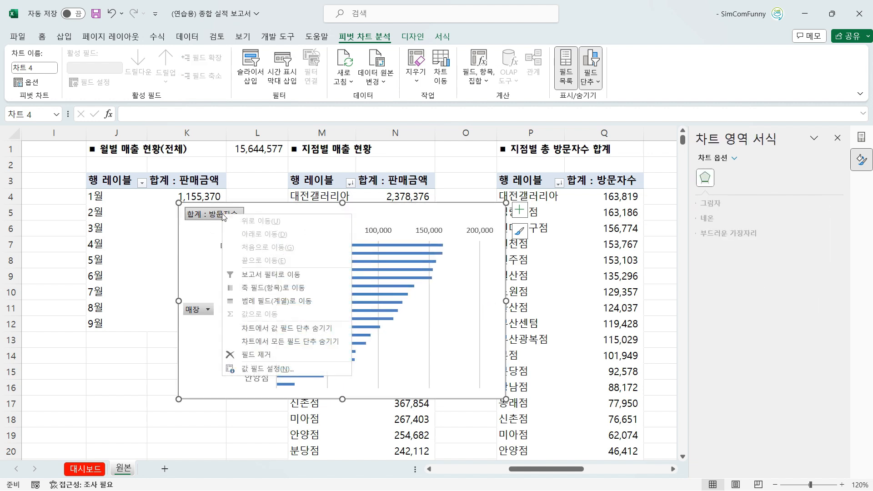
pyautogui.click(283, 341)
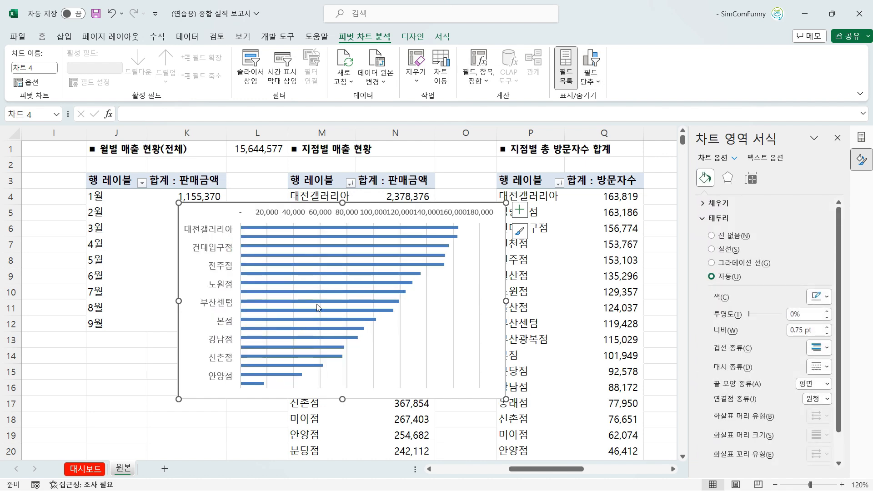
# Move the visitor bar chart from the 원본 sheet to the 대시보드 sheet, placing it below the 지점별 총 방문자수 heading
pyautogui.moveTo(347, 296)
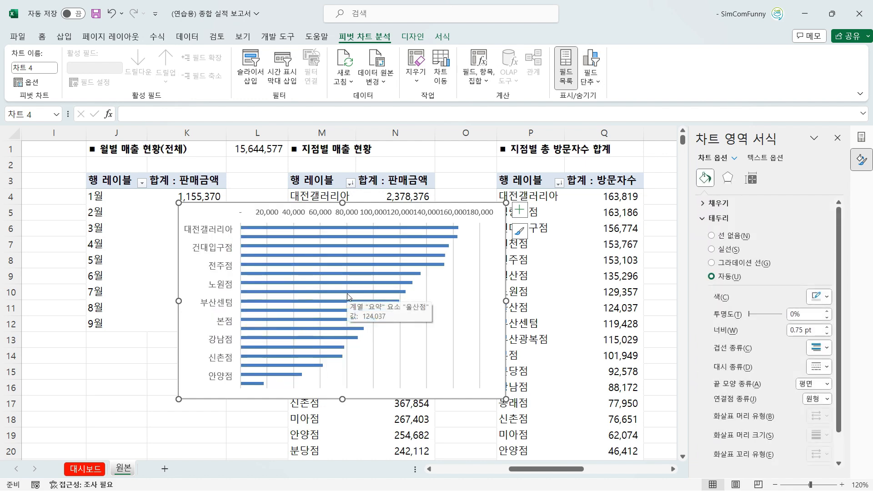
pyautogui.hotkey('ctrl', 'x')
pyautogui.click(98, 468)
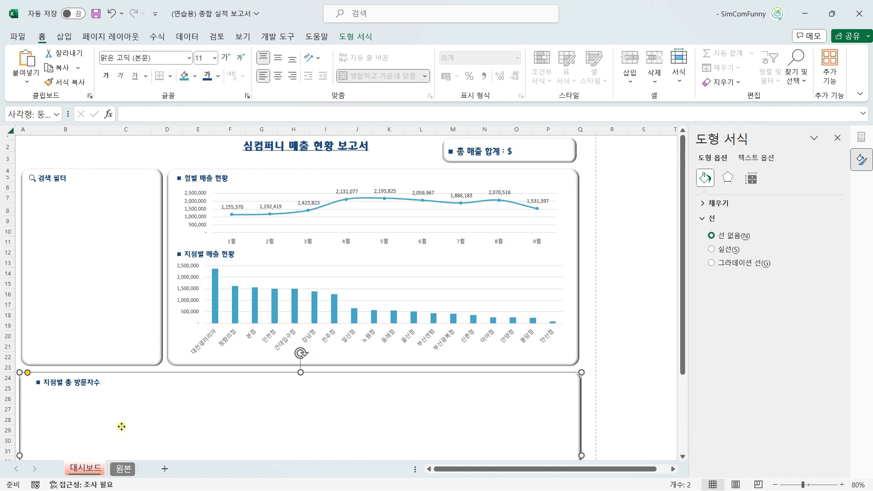
pyautogui.hotkey('ctrl', 'v')
pyautogui.scroll(-2, 203, 396)
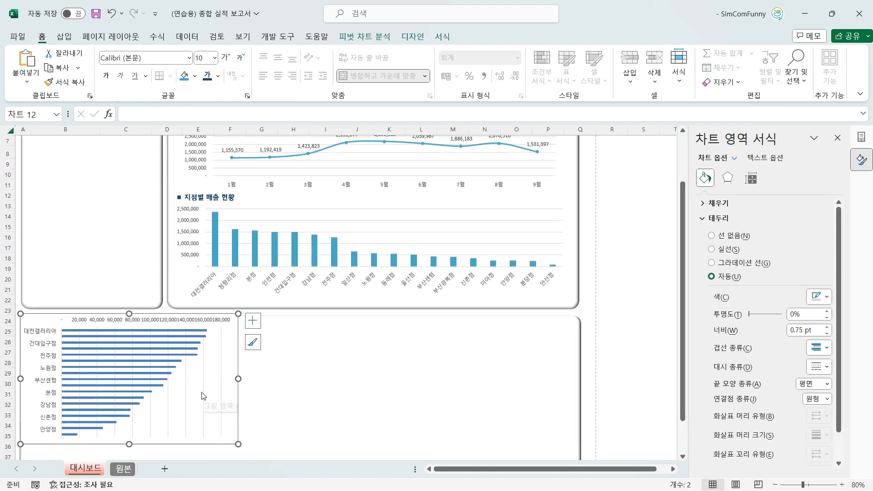
pyautogui.scroll(-2, 203, 396)
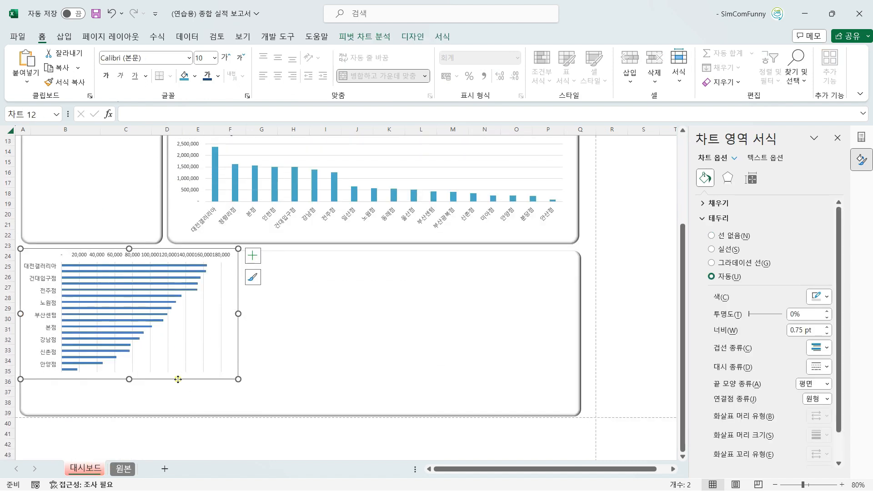
pyautogui.moveTo(178, 380); pyautogui.dragTo(187, 406)
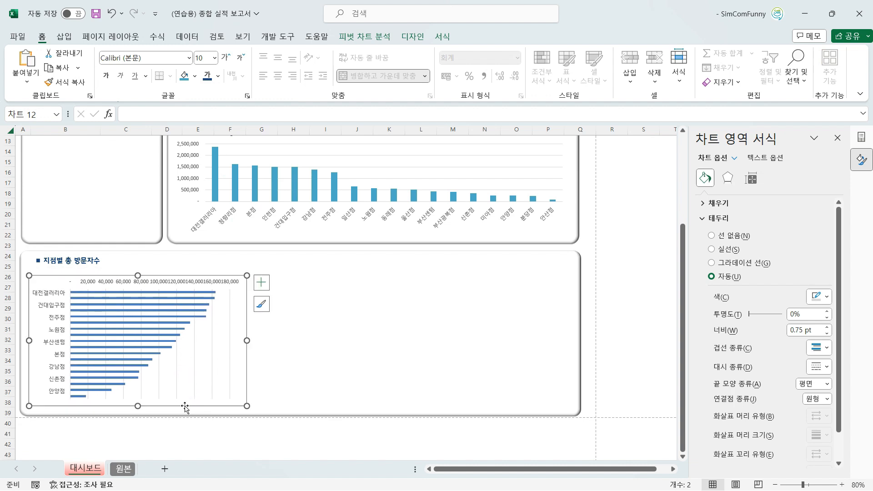
# Remove the visitor bar chart's outline and narrow the chart to about 11 cm wide
pyautogui.click(441, 38)
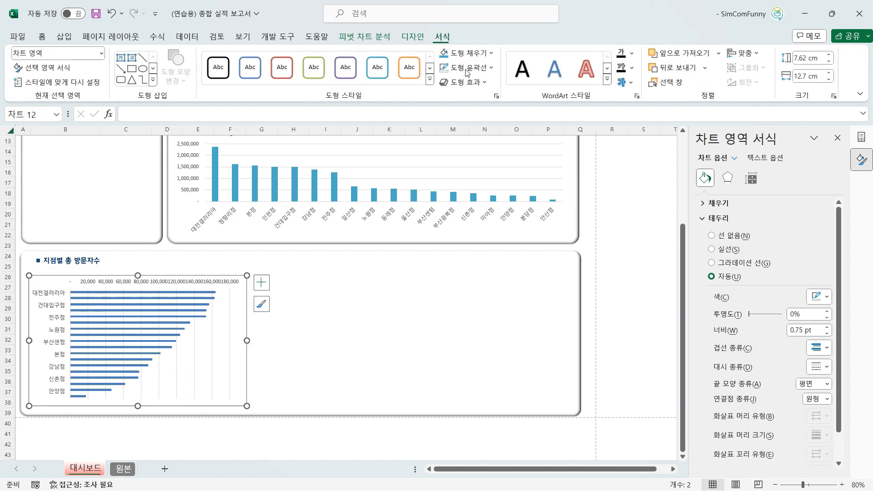
pyautogui.click(469, 68)
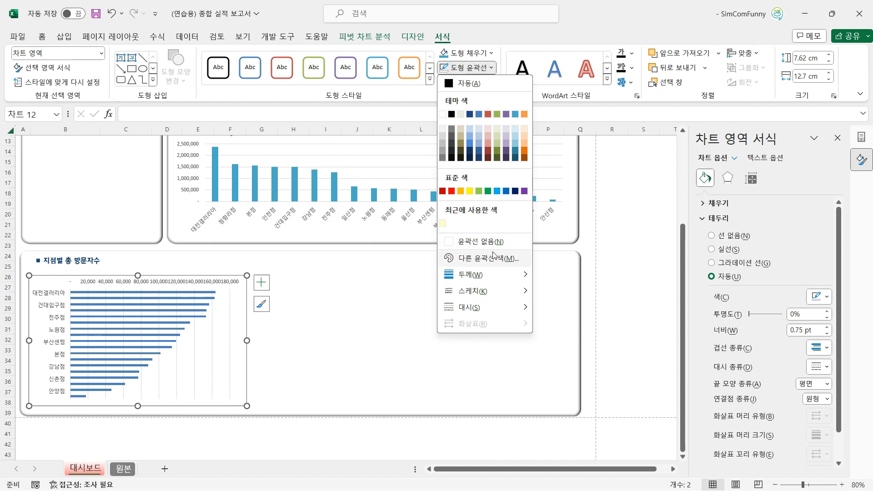
pyautogui.click(482, 241)
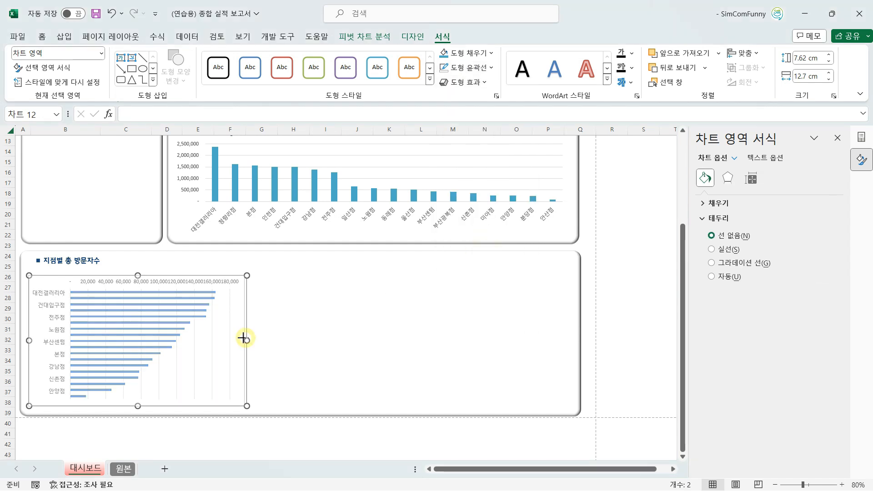
pyautogui.moveTo(243, 337); pyautogui.dragTo(218, 337)
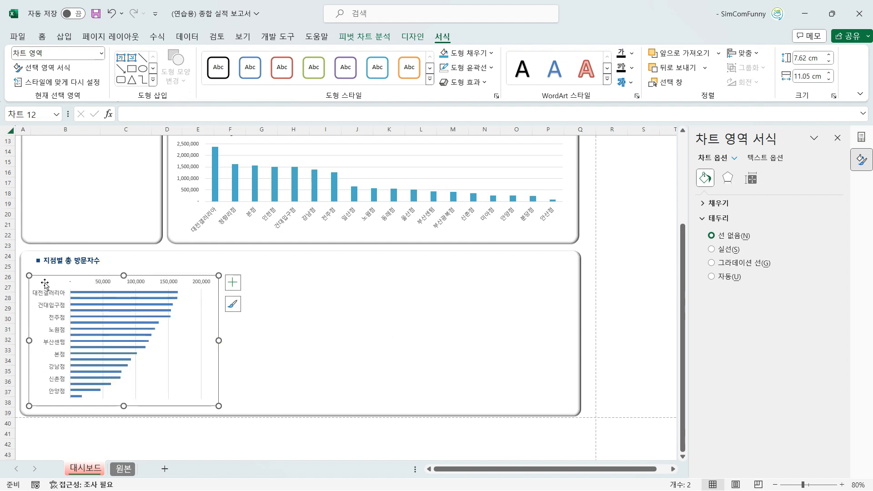
# Align the 지점별 총 방문자수 heading with the bar chart's left edge and duplicate the heading beside it at the same height
pyautogui.click(54, 255)
pyautogui.click(62, 286)
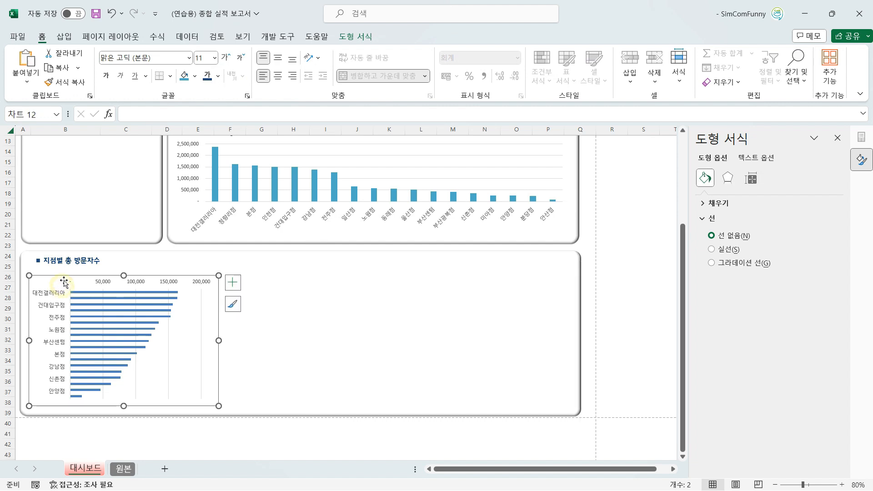
pyautogui.click(59, 256)
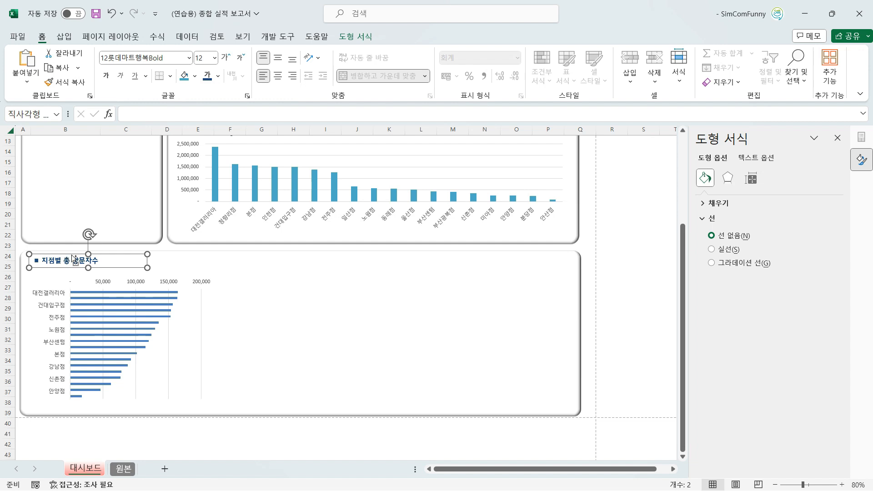
pyautogui.moveTo(74, 264); pyautogui.dragTo(298, 260)
# Change the duplicated heading's text to 요일별 평균 방문자수
pyautogui.write('요')
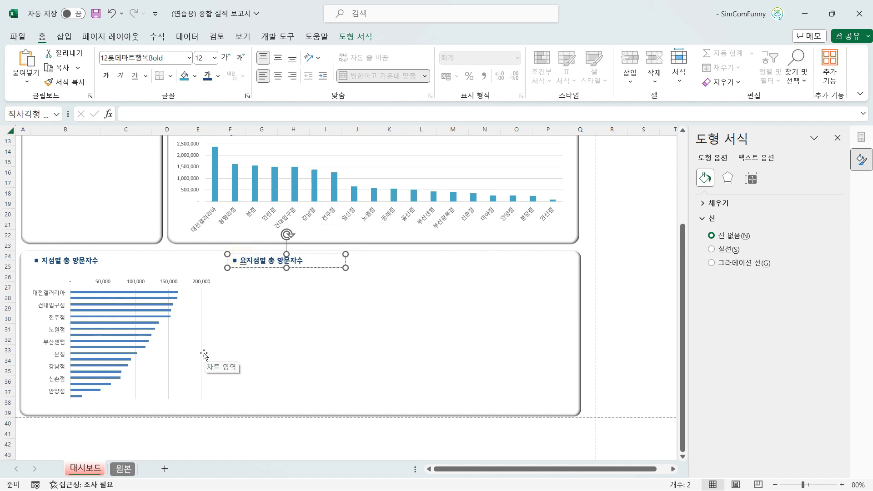
pyautogui.write('일')
pyautogui.press('Delete')
pyautogui.press('Delete')
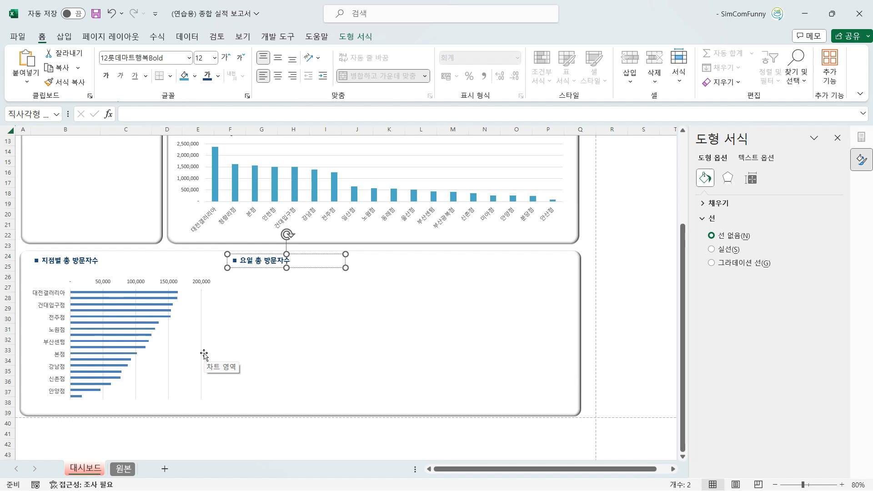
pyautogui.write('평균 방문자')
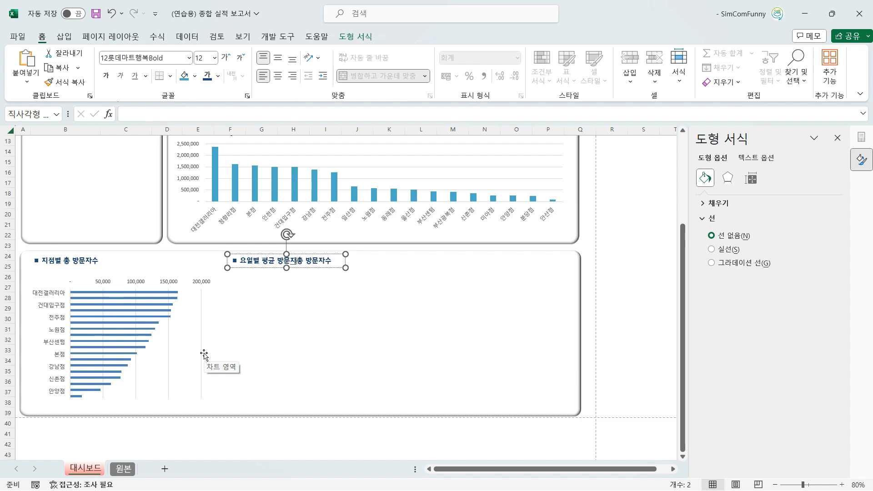
pyautogui.press('Delete')
pyautogui.press('Delete')
pyautogui.press('Delete')
pyautogui.press('Delete')
pyautogui.click(233, 329)
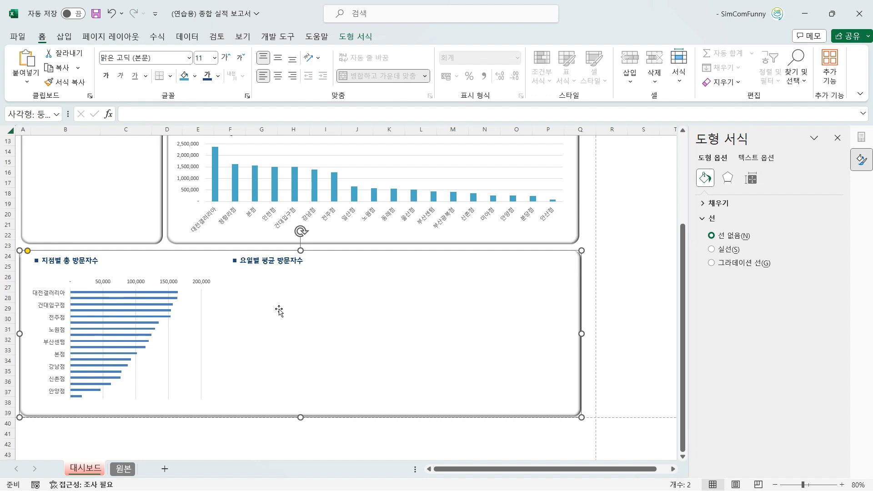
# Insert a 2-D line chart with markers from the 요일별 평균 방문자수 pivot table on the 원본 sheet
pyautogui.click(123, 468)
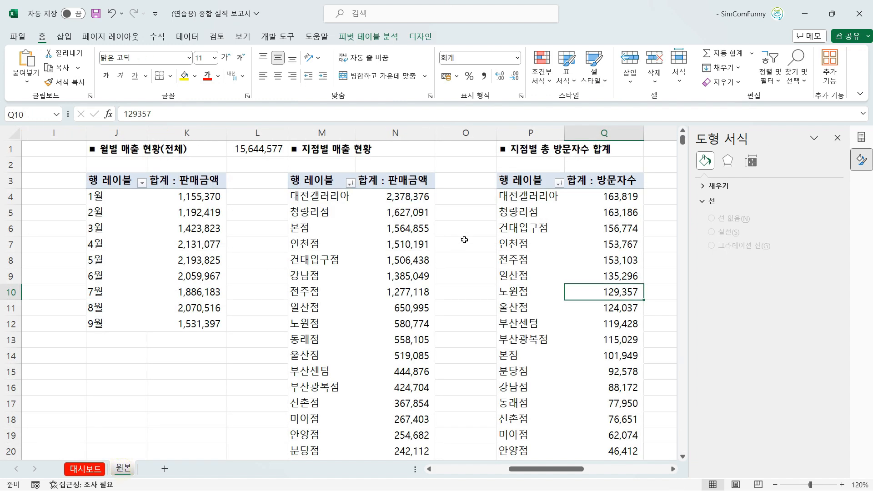
pyautogui.press('Right')
pyautogui.press('Right')
pyautogui.press('Up')
pyautogui.press('Up')
pyautogui.hotkey('alt', 'n')
pyautogui.click(308, 68)
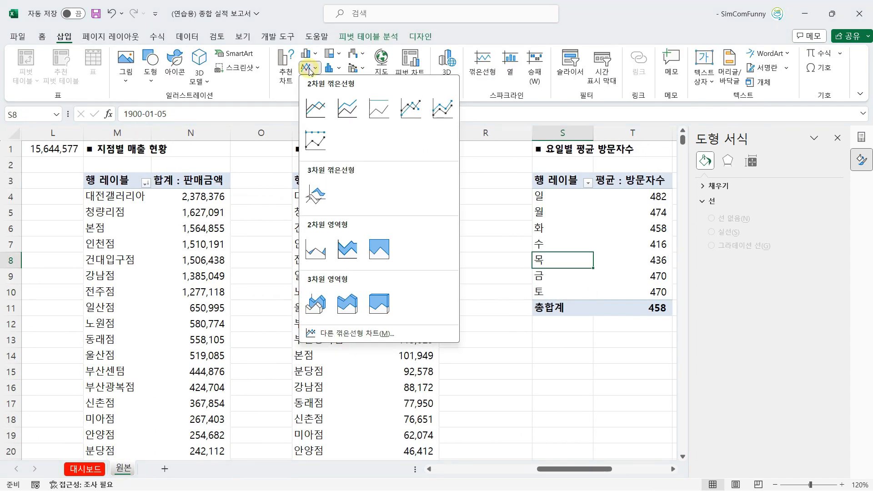
pyautogui.press('Escape')
pyautogui.hotkey('ctrl', 'Up')
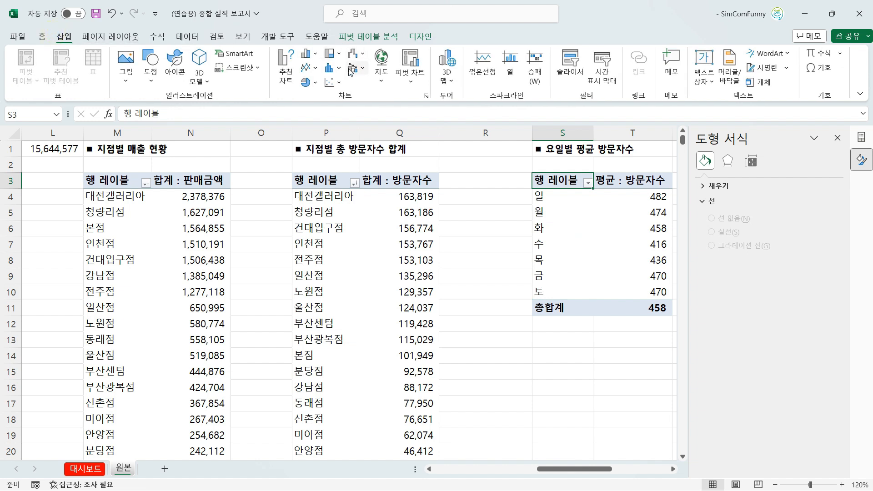
pyautogui.click(308, 68)
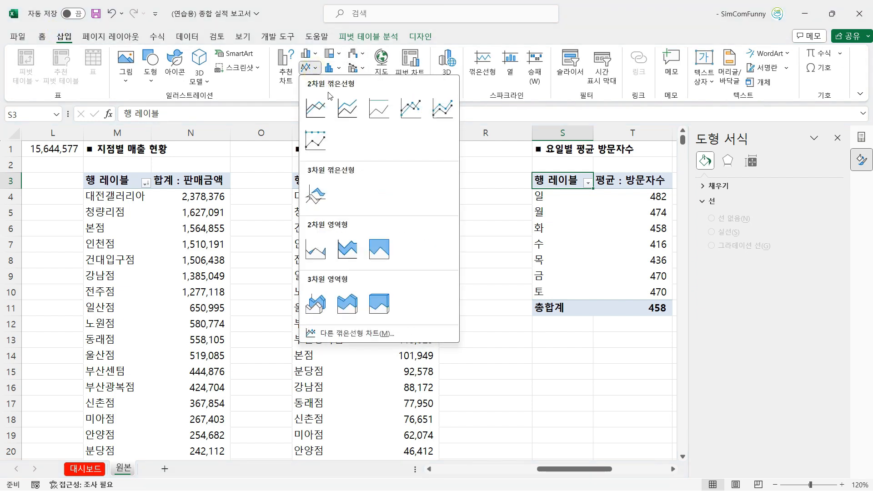
pyautogui.click(404, 111)
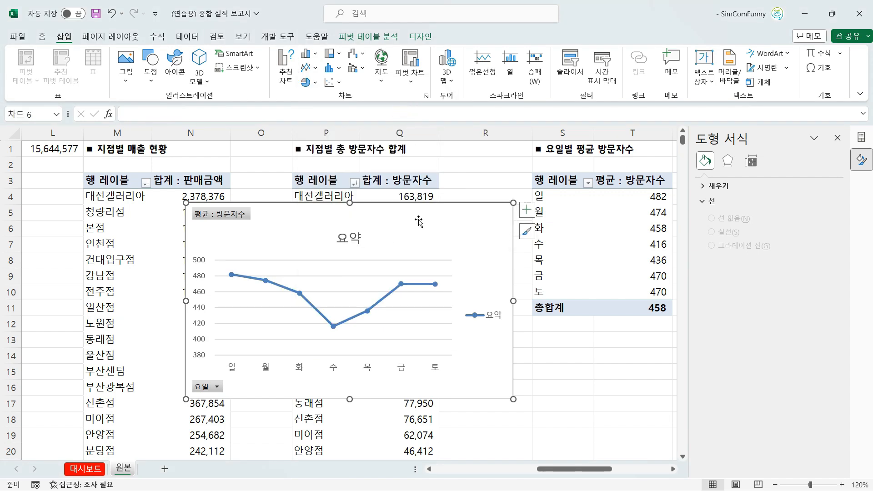
# Delete the legend and title of the weekday visitor line chart
pyautogui.click(488, 315)
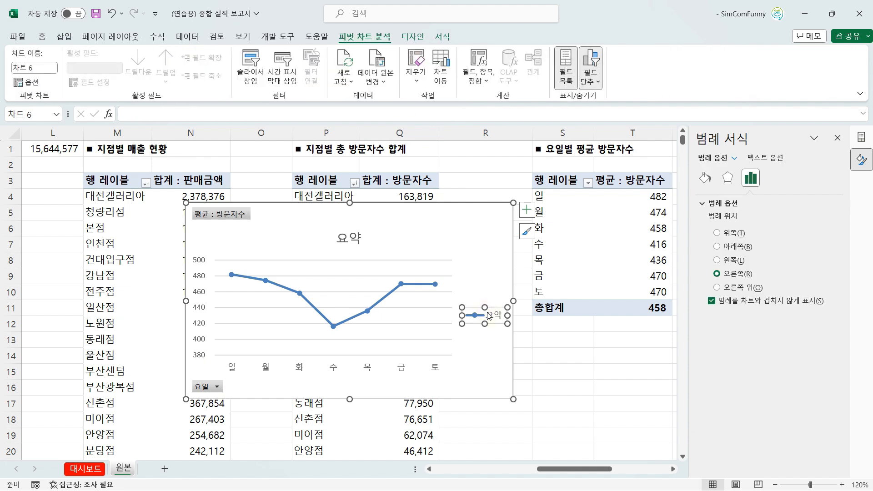
pyautogui.click(433, 282)
pyautogui.click(348, 236)
pyautogui.press('Delete')
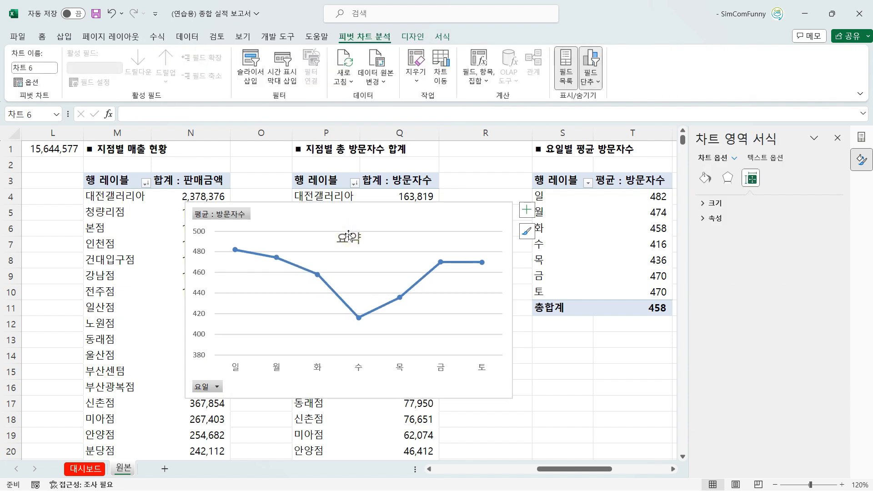
pyautogui.press('Delete')
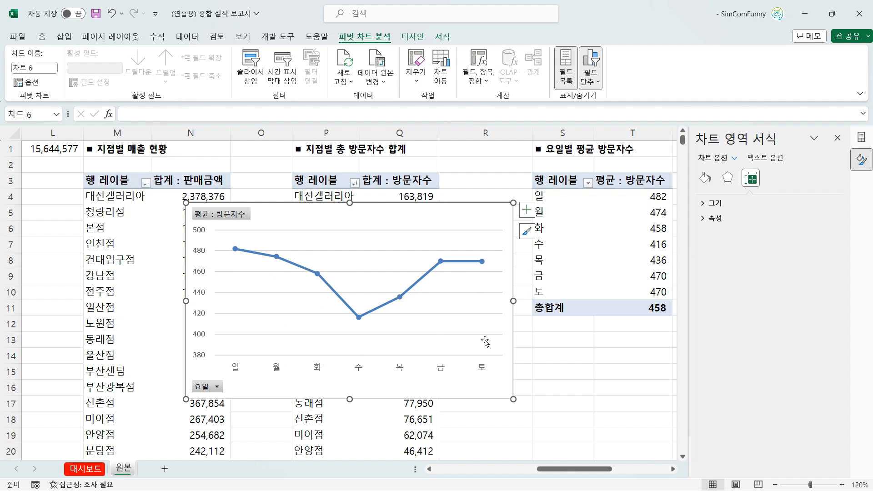
# Add vertical error bars to the line chart in the minus direction with a percentage error amount of 100%
pyautogui.click(527, 213)
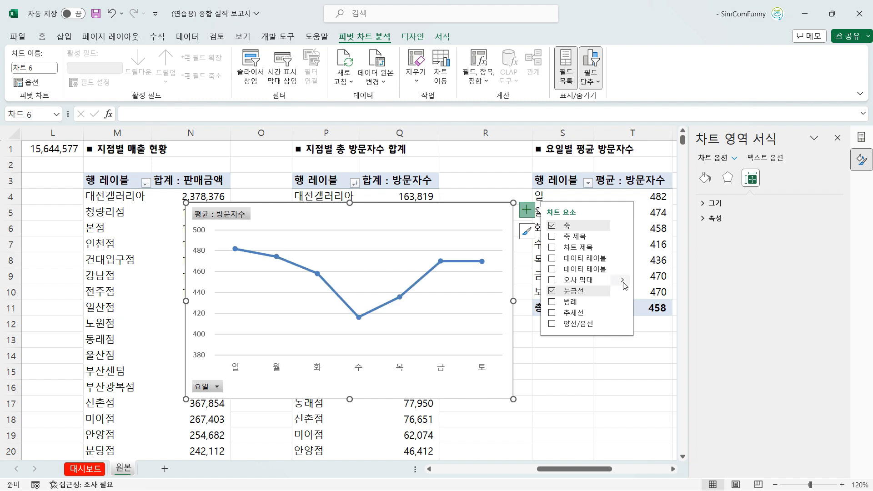
pyautogui.click(623, 280)
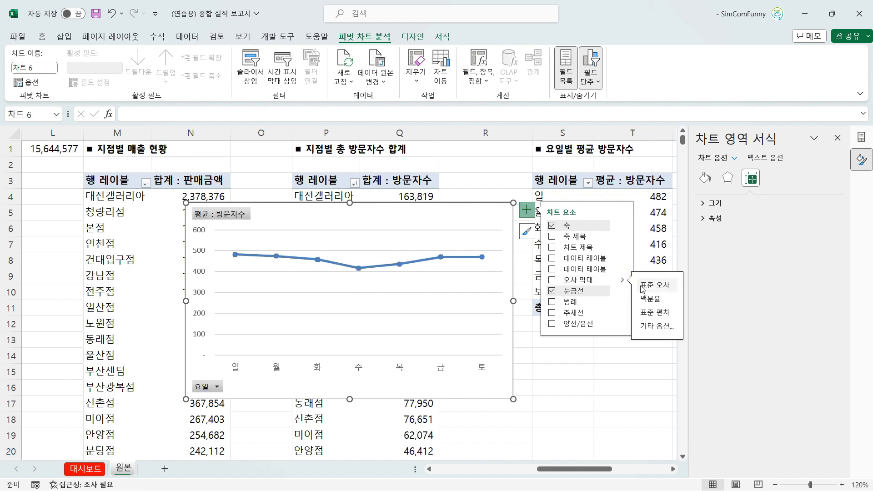
pyautogui.click(653, 326)
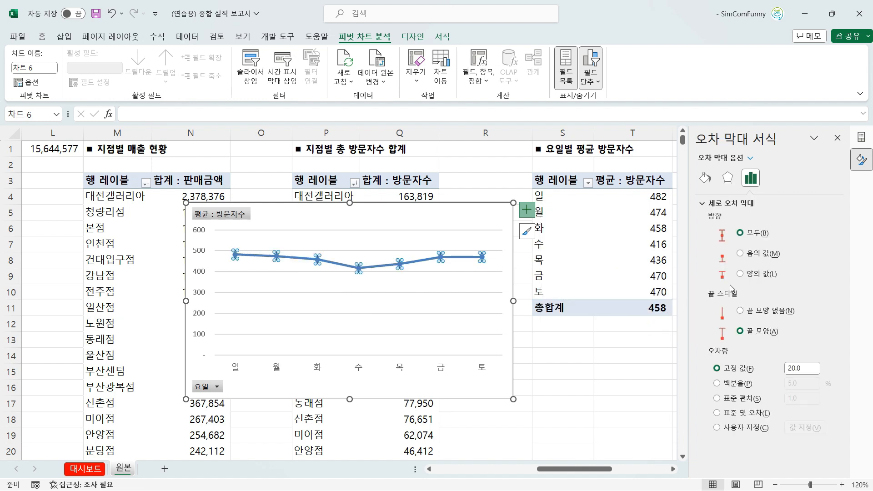
pyautogui.click(740, 253)
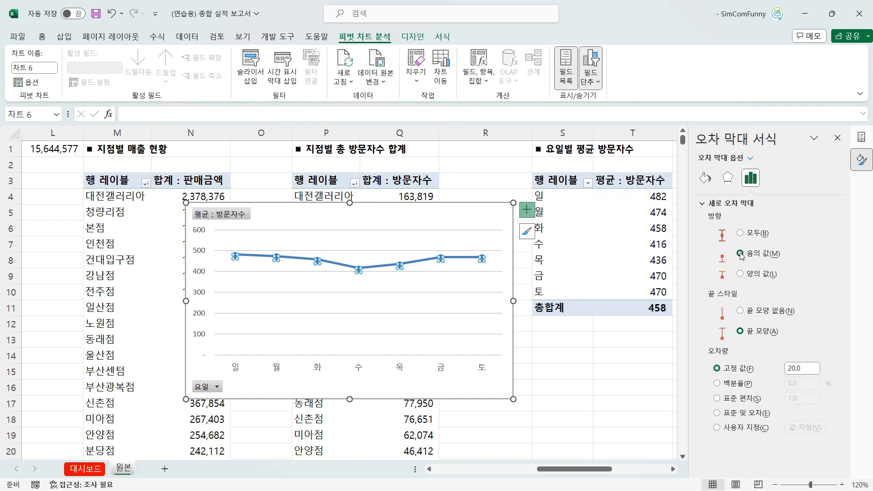
pyautogui.click(717, 385)
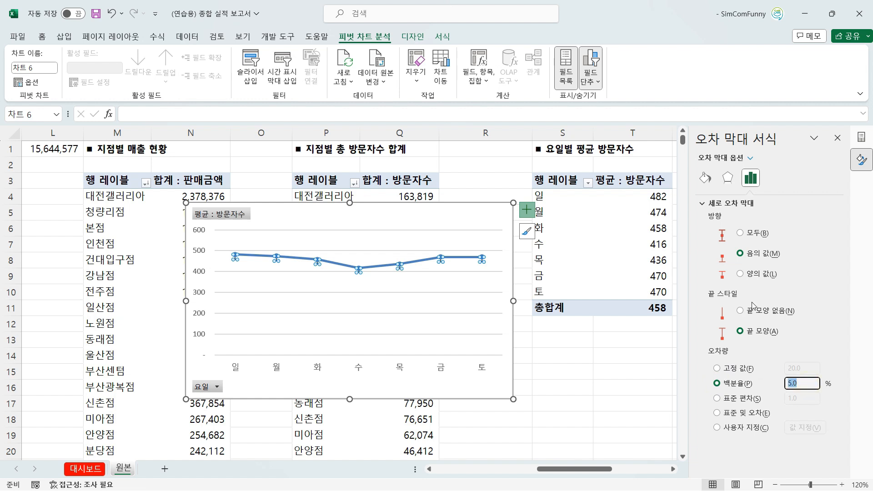
pyautogui.write('100')
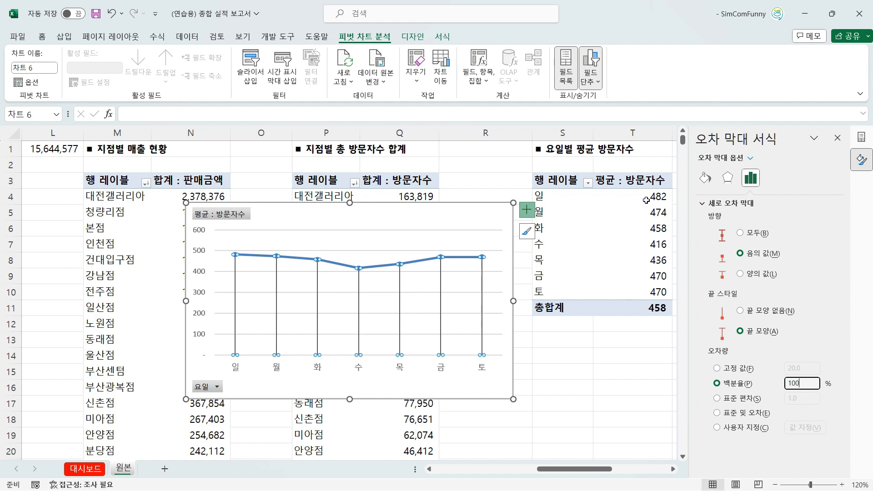
# Set the minimum bound of the line chart's vertical axis to 400
pyautogui.moveTo(646, 292)
pyautogui.click(198, 295)
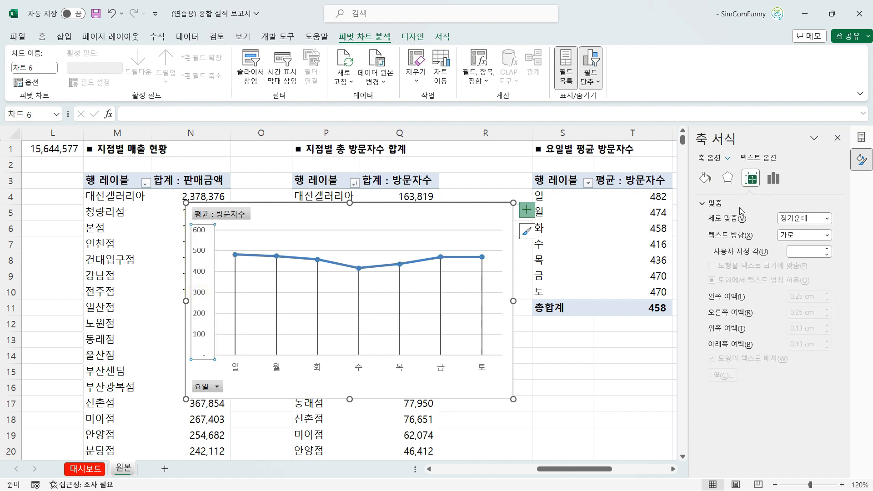
pyautogui.click(774, 180)
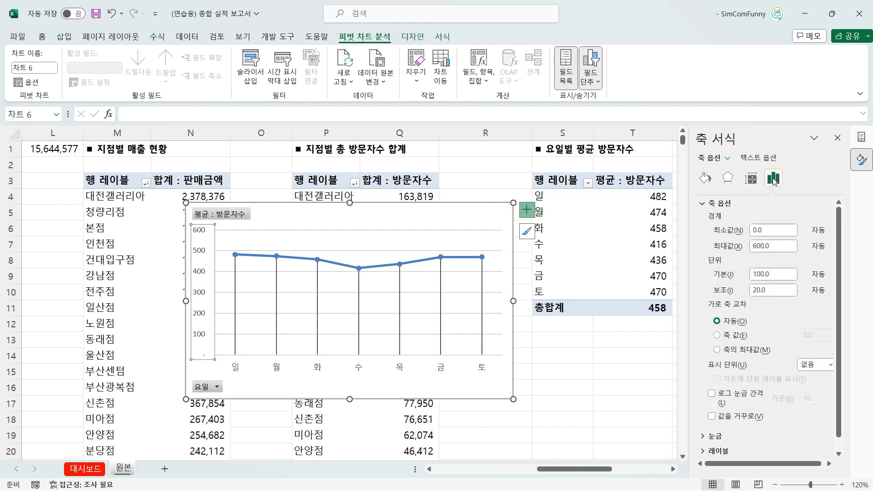
pyautogui.click(768, 229)
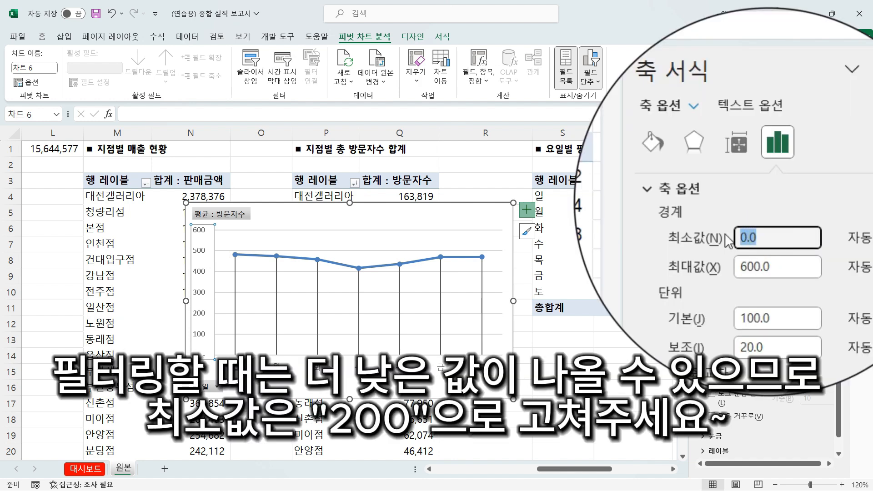
pyautogui.write('400')
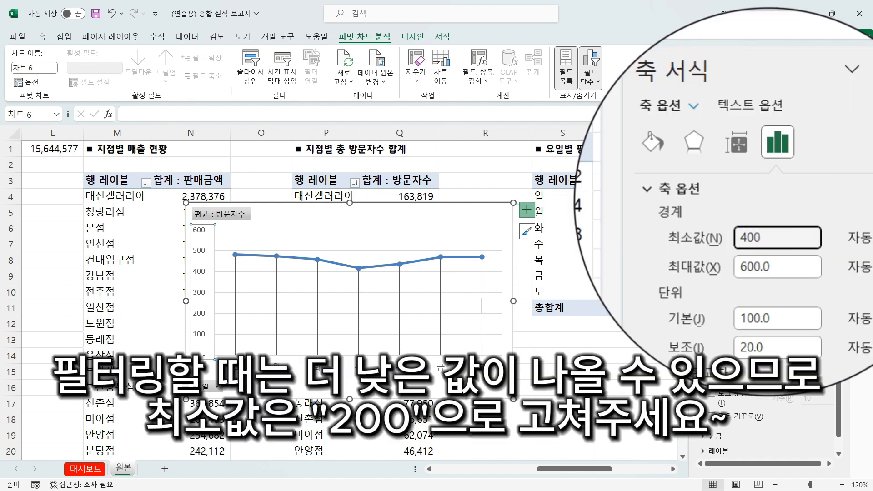
pyautogui.press('Return')
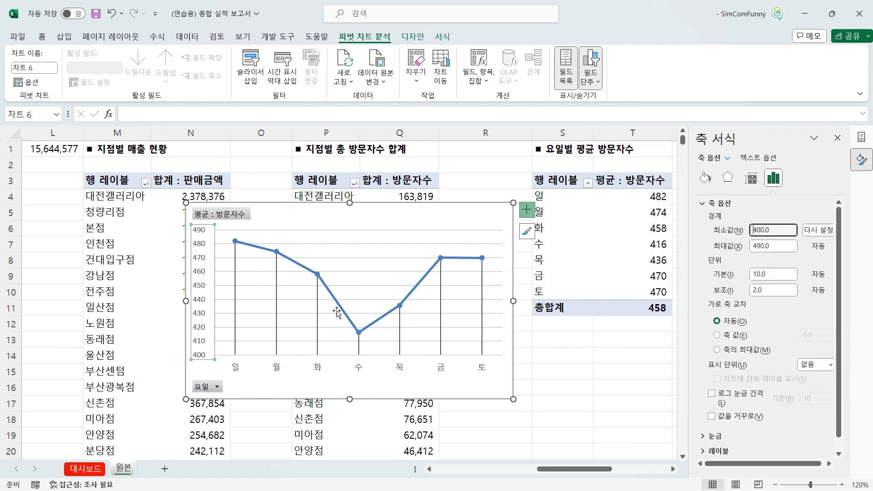
# Set the weekday visitor series' line to the aqua-blue accent theme colour
pyautogui.click(481, 261)
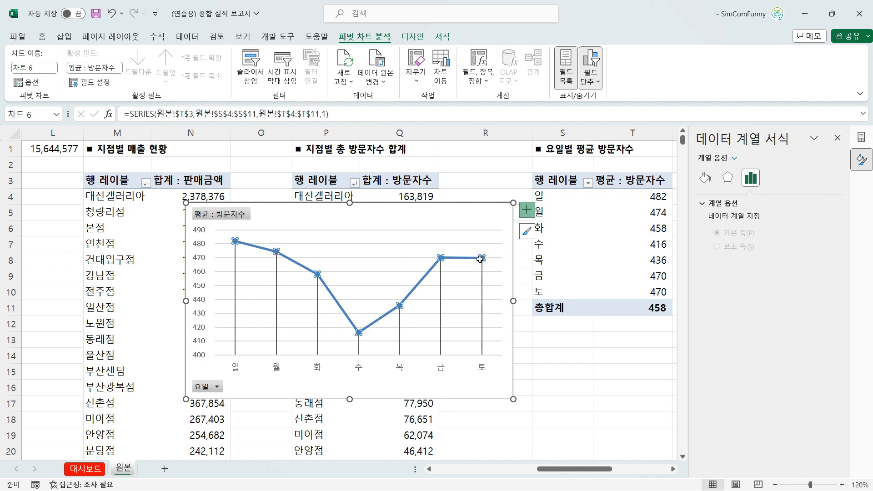
pyautogui.rightClick(481, 260)
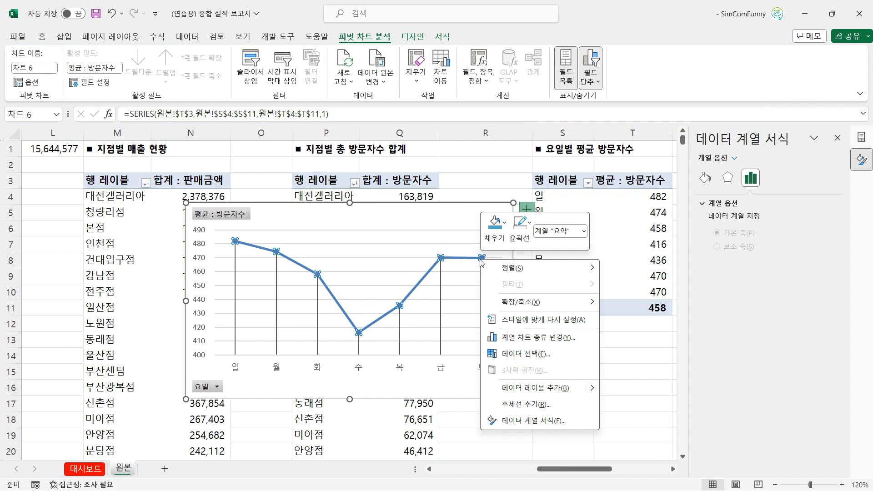
pyautogui.click(539, 421)
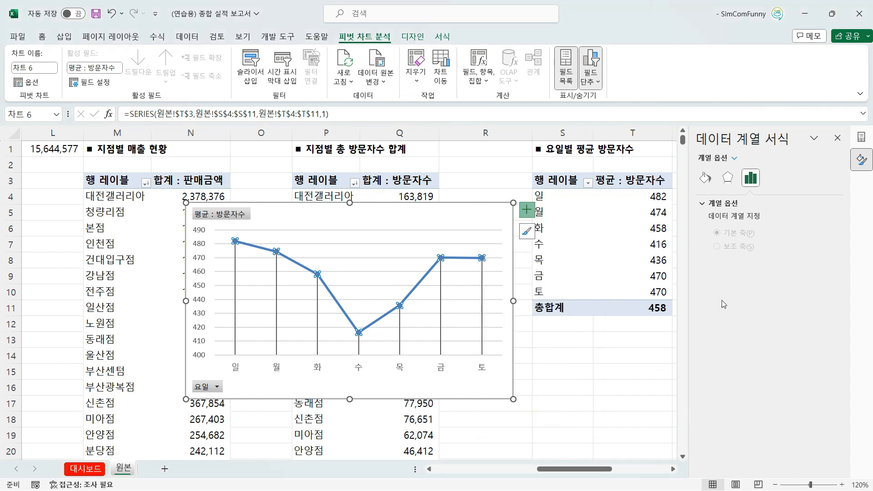
pyautogui.click(705, 179)
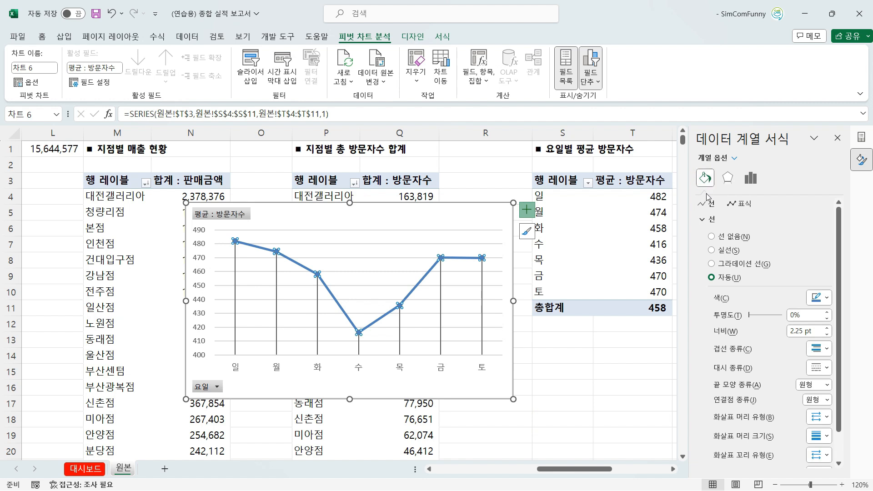
pyautogui.click(818, 297)
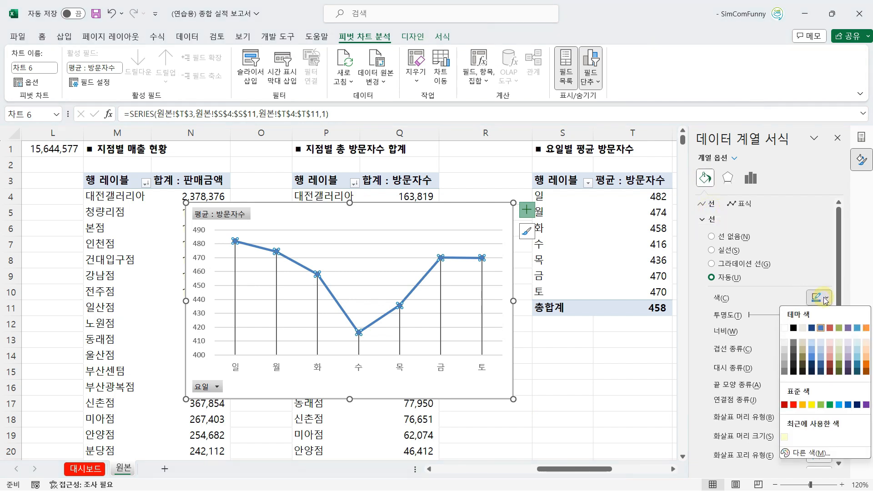
pyautogui.click(857, 328)
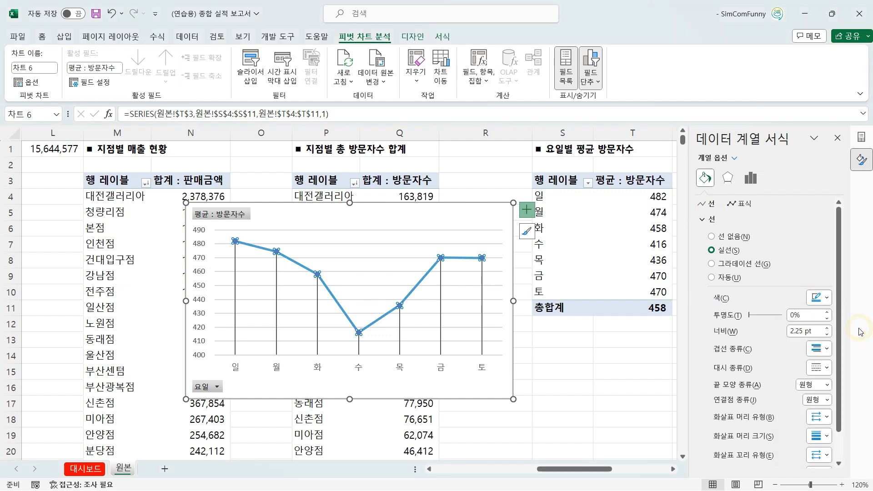
# Change the series markers to the built-in diamond shape at size 10
pyautogui.click(740, 203)
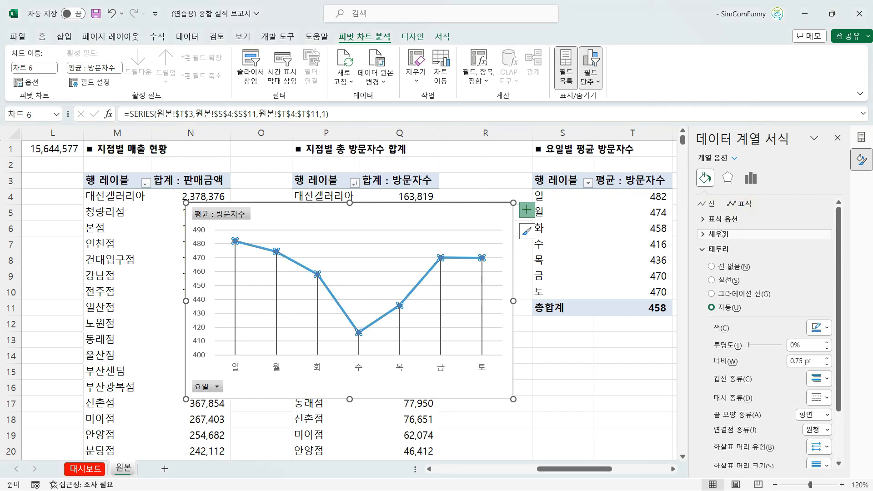
pyautogui.click(730, 219)
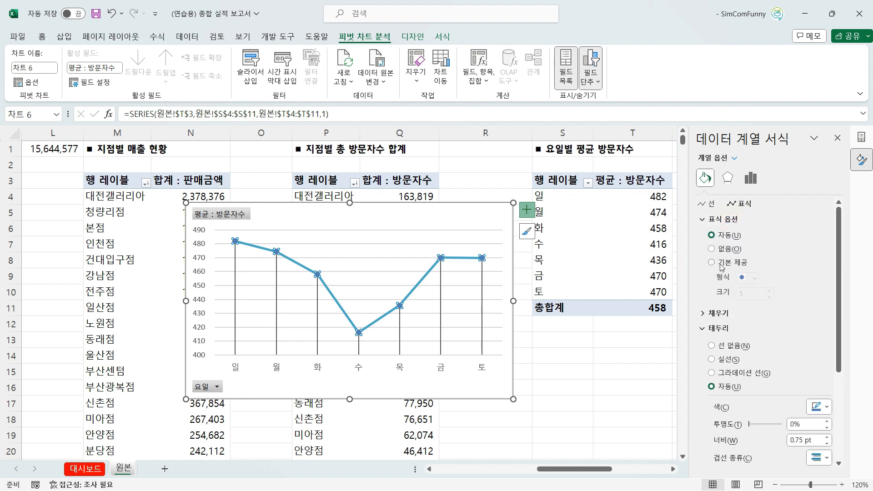
pyautogui.click(722, 267)
pyautogui.click(754, 278)
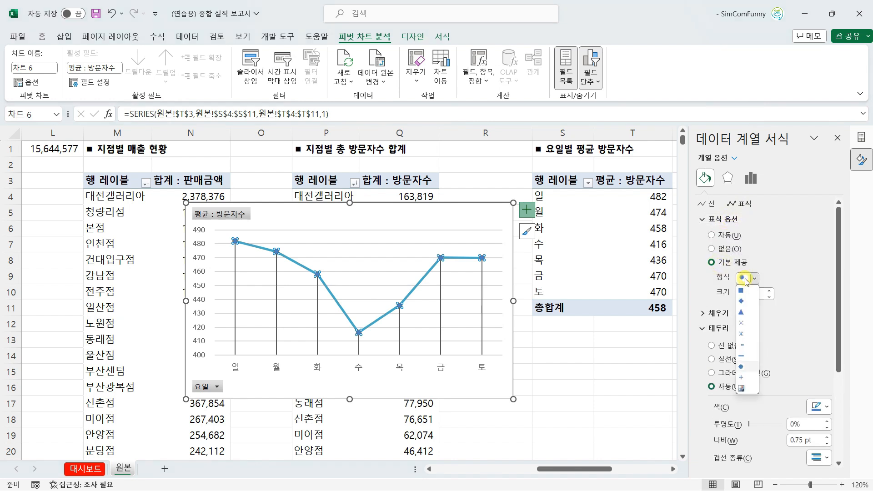
pyautogui.click(741, 302)
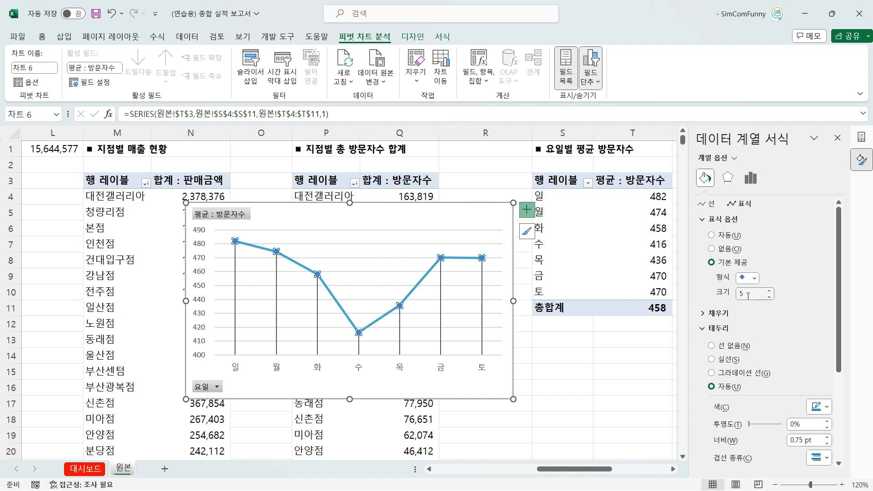
pyautogui.doubleClick(744, 295)
# Remove the border from the series markers and fill them with the aqua-blue accent theme colour
pyautogui.click(723, 328)
pyautogui.click(727, 330)
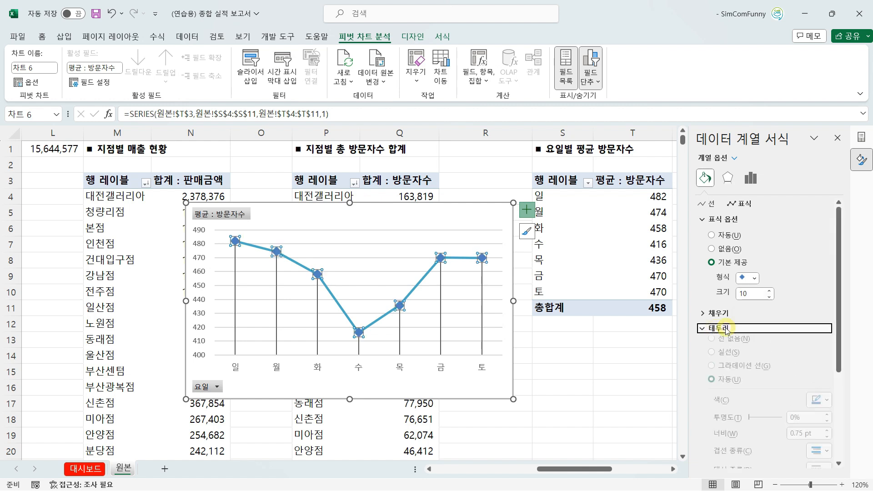
pyautogui.click(712, 346)
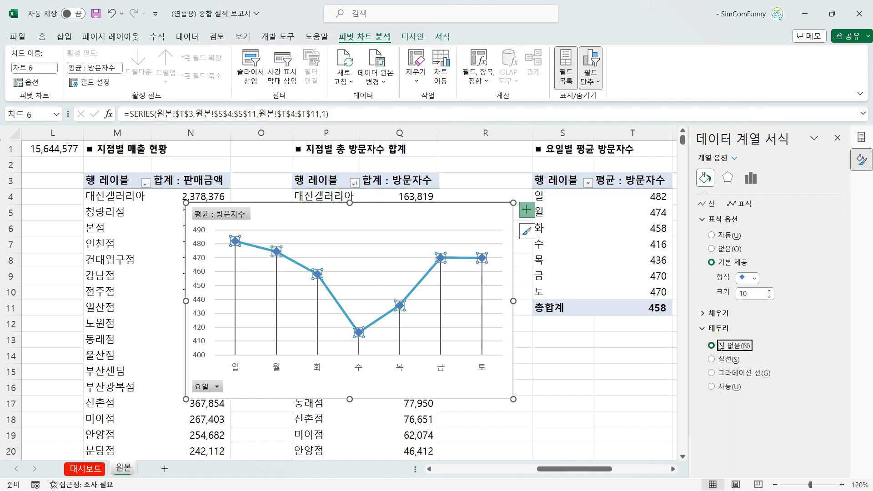
pyautogui.click(719, 314)
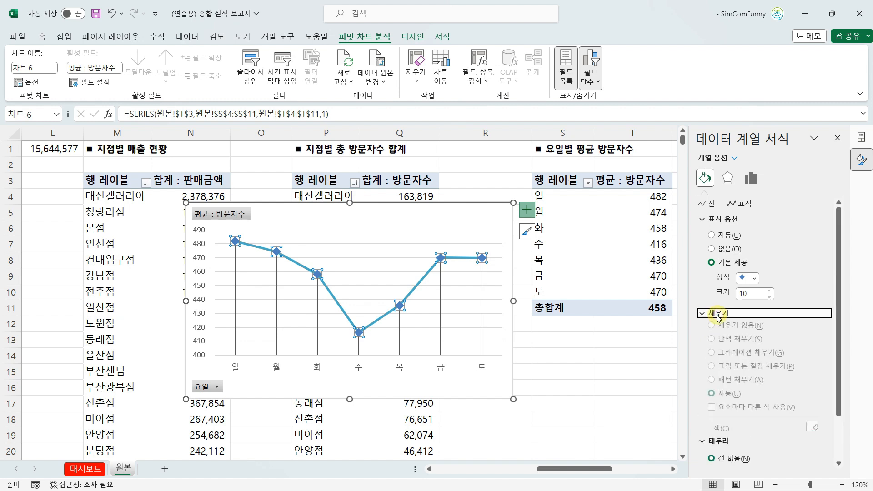
pyautogui.click(818, 433)
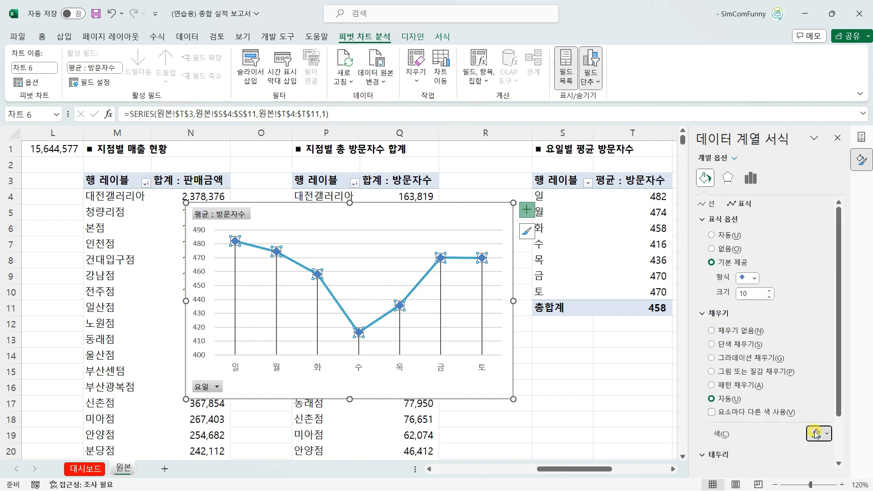
pyautogui.click(857, 295)
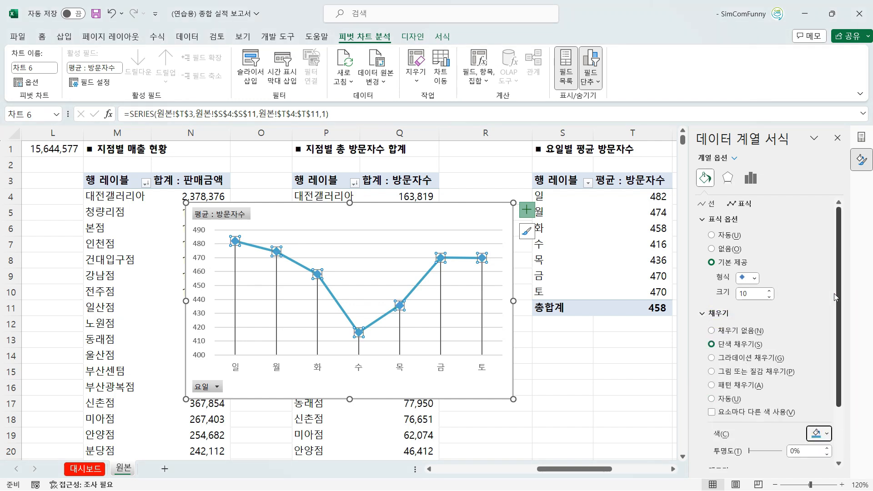
# Recolour the vertical error bars with the aqua-blue accent theme colour
pyautogui.click(441, 294)
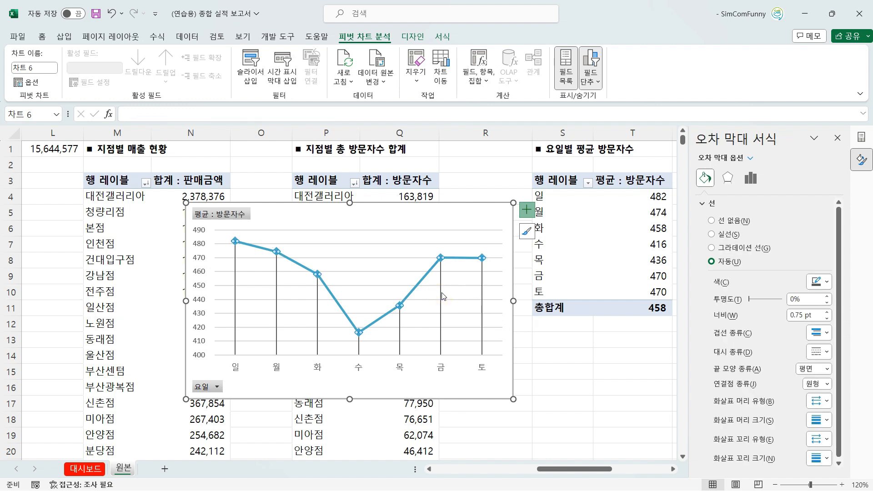
pyautogui.click(818, 282)
pyautogui.click(856, 312)
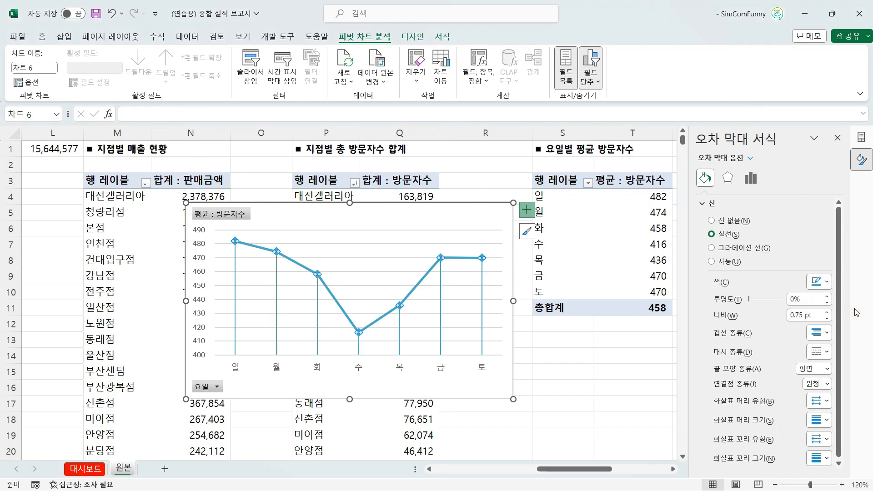
pyautogui.click(486, 219)
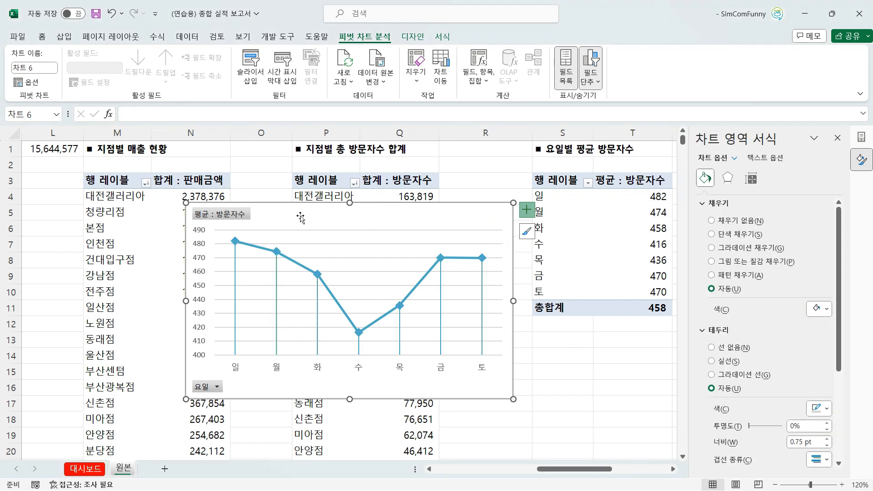
# Hide all field buttons on the weekday visitor pivot chart
pyautogui.rightClick(237, 214)
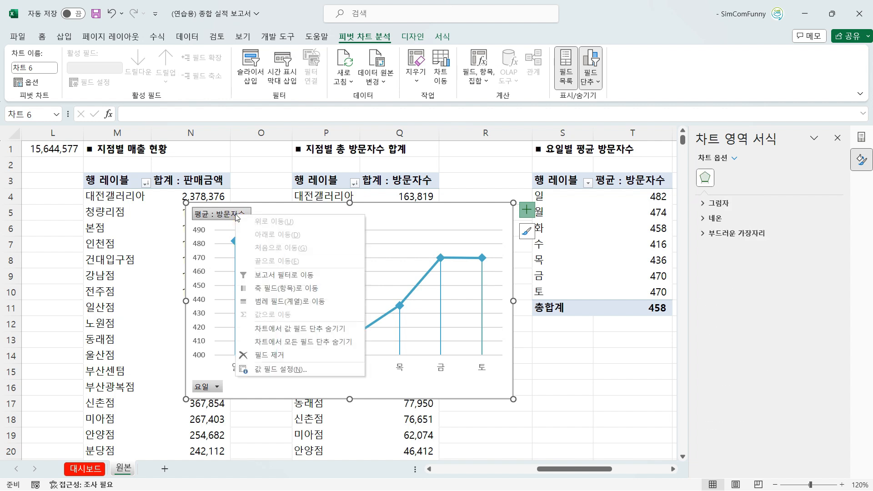
pyautogui.click(289, 342)
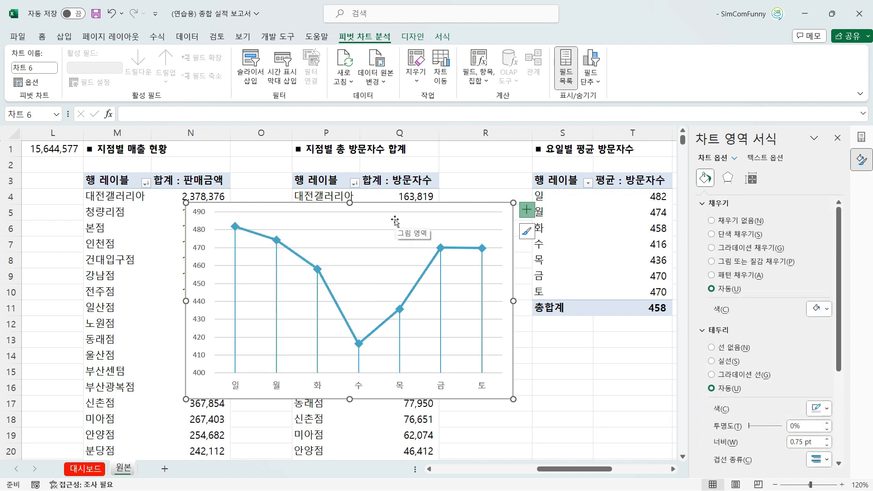
pyautogui.hotkey('ctrl', 'z')
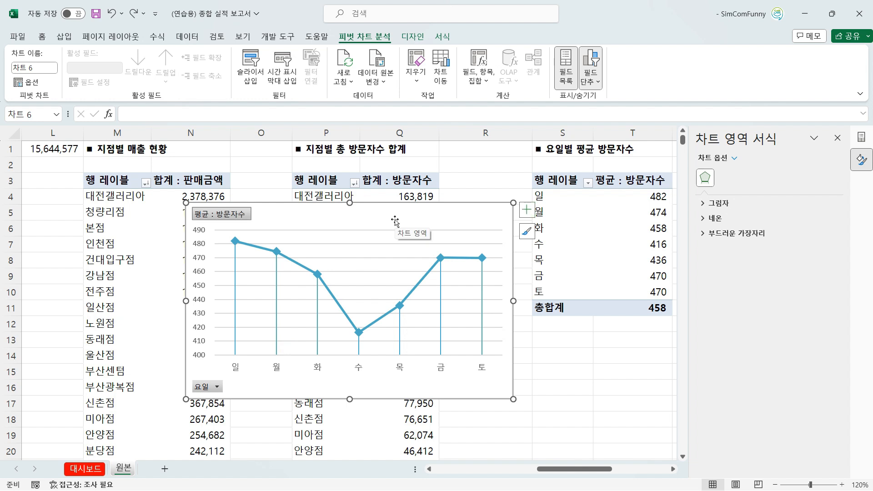
pyautogui.hotkey('ctrl', 'y')
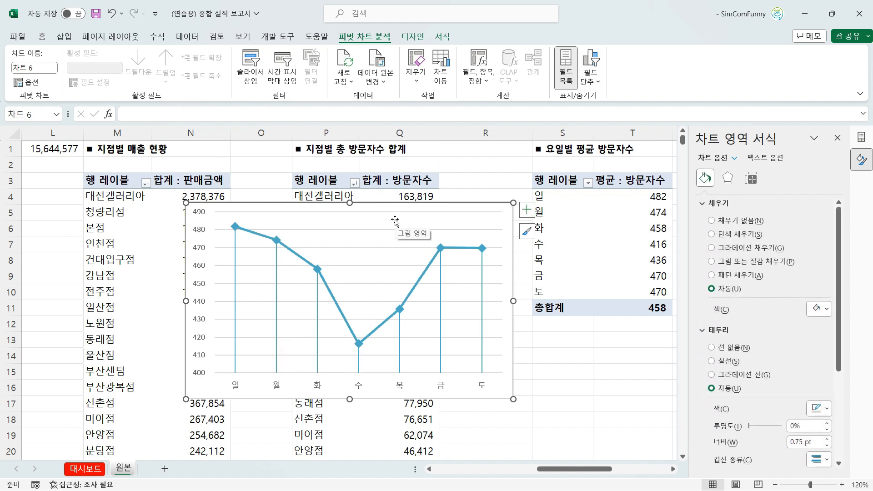
# Cut the line chart from the 원본 sheet and place it below the 요일별 평균 방문자수 heading on the 대시보드 sheet
pyautogui.press('Delete')
pyautogui.click(91, 469)
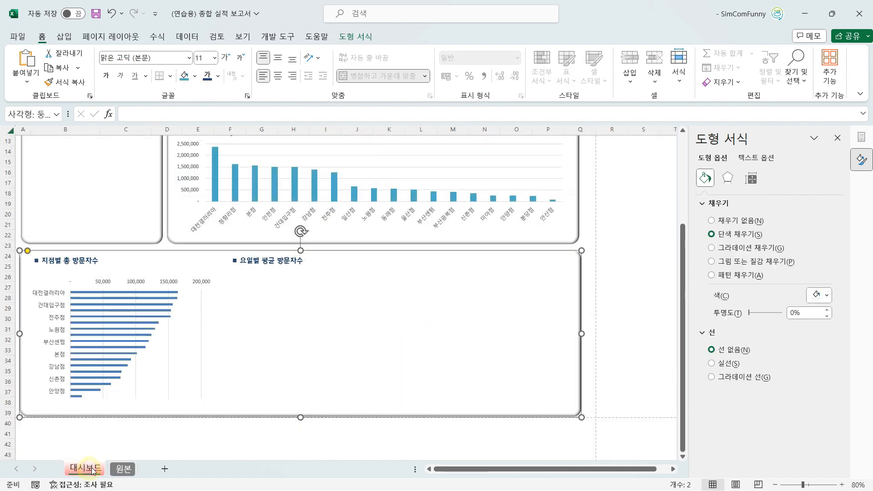
pyautogui.hotkey('ctrl', 'v')
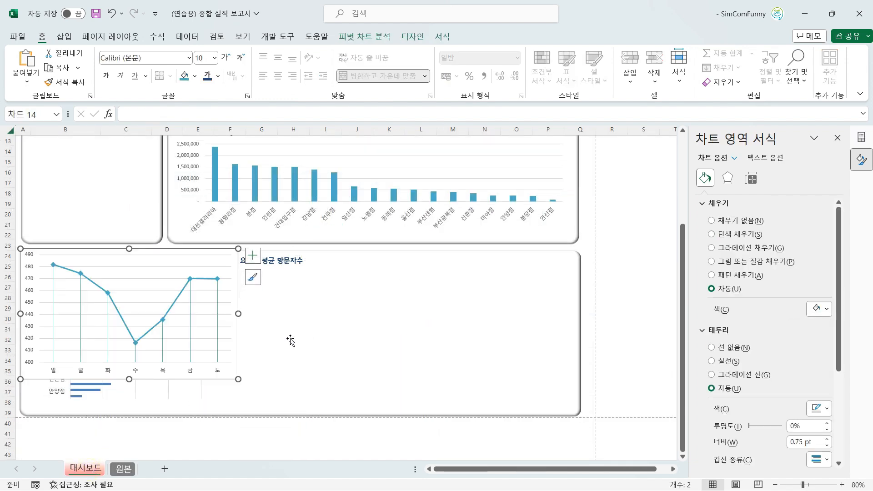
pyautogui.moveTo(172, 249); pyautogui.dragTo(375, 277)
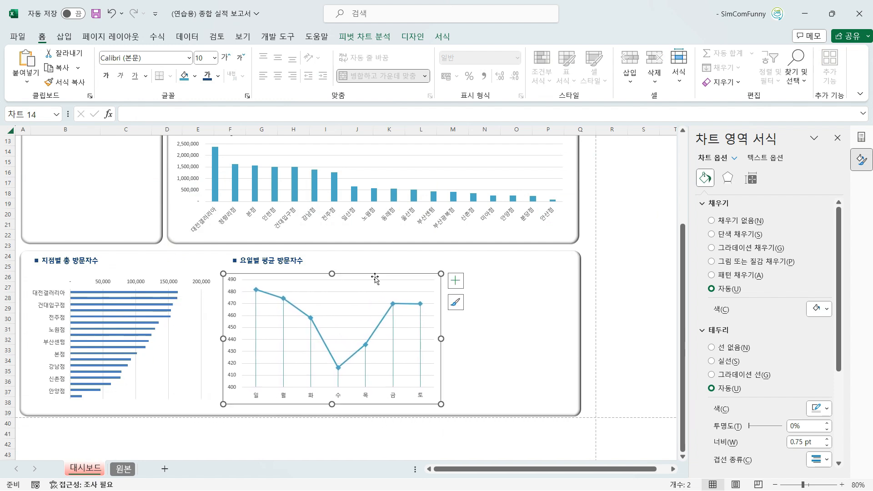
# Remove the line chart's outline, narrow it to about 10.15 cm, and shift it slightly left under its heading
pyautogui.click(442, 35)
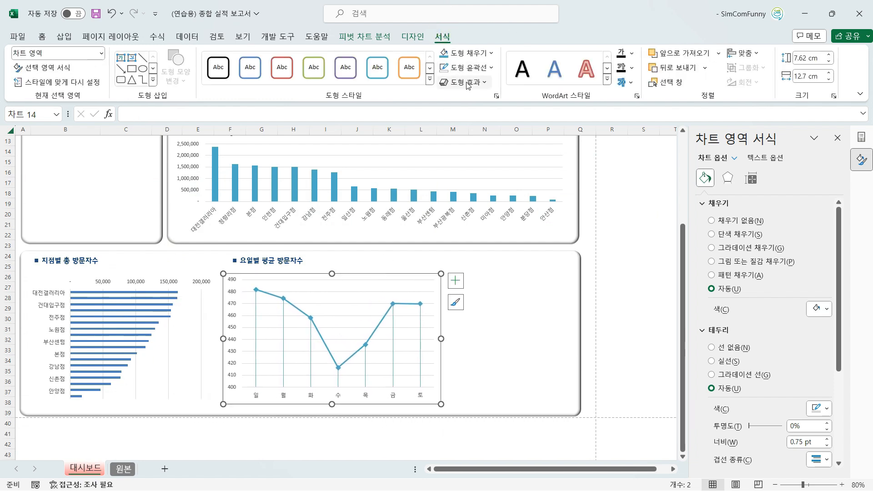
pyautogui.click(470, 68)
pyautogui.click(471, 242)
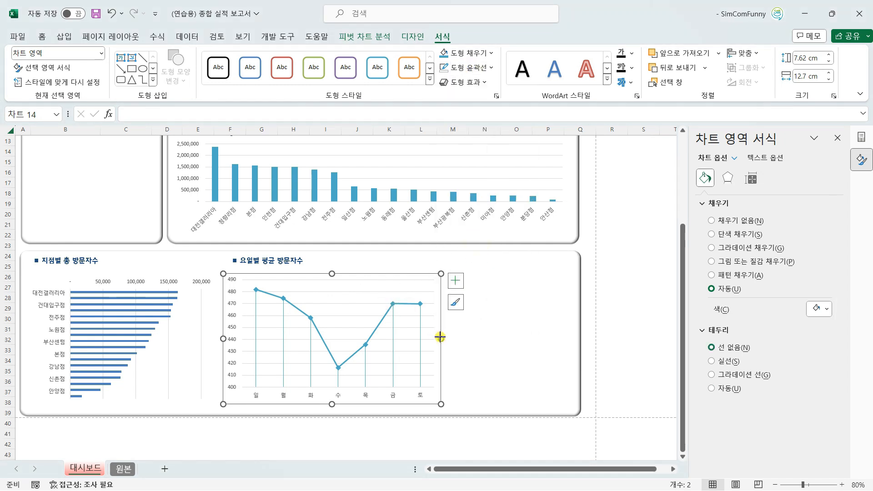
pyautogui.moveTo(440, 339); pyautogui.dragTo(397, 327)
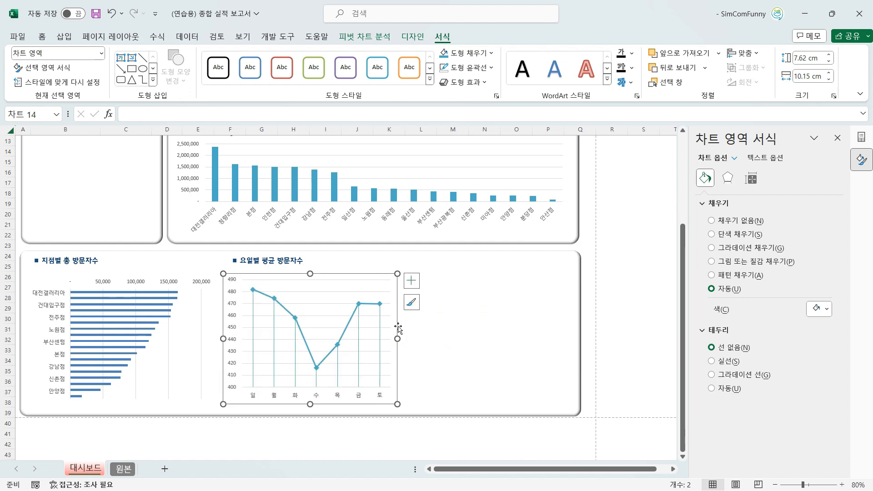
pyautogui.click(333, 276)
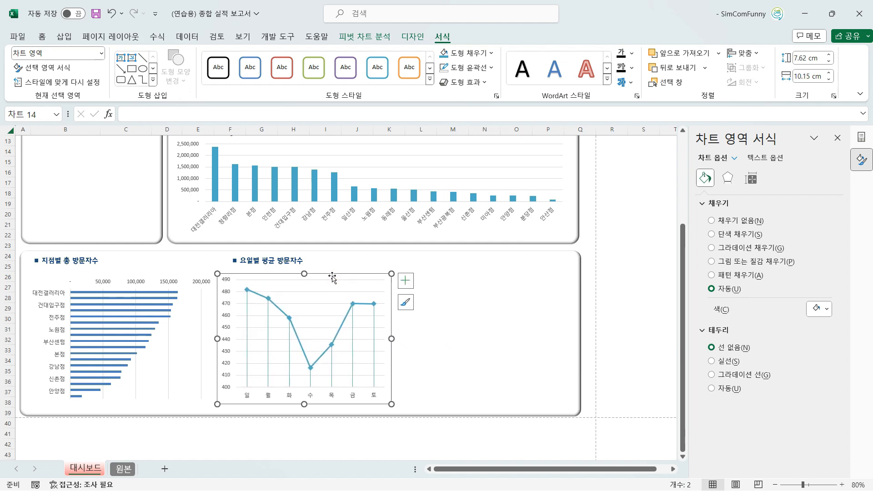
pyautogui.click(437, 320)
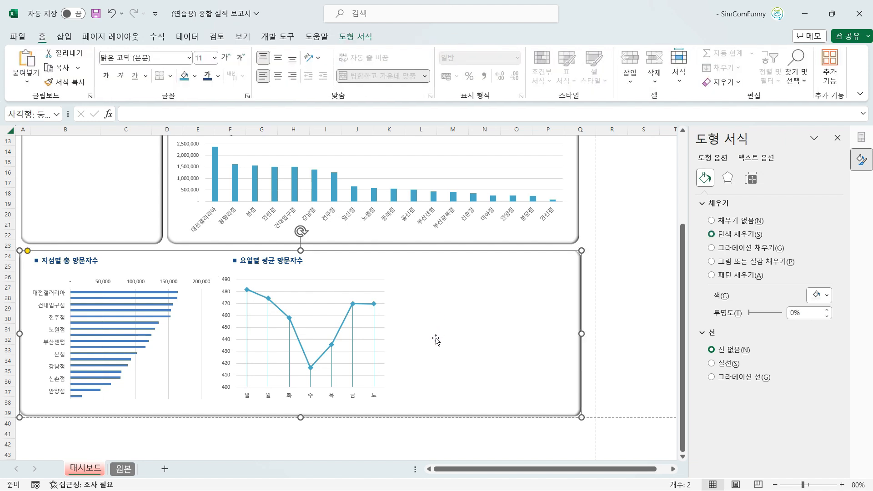
# Duplicate the 요일별 평균 방문자수 heading into the empty area to the right, level with the original
pyautogui.click(272, 259)
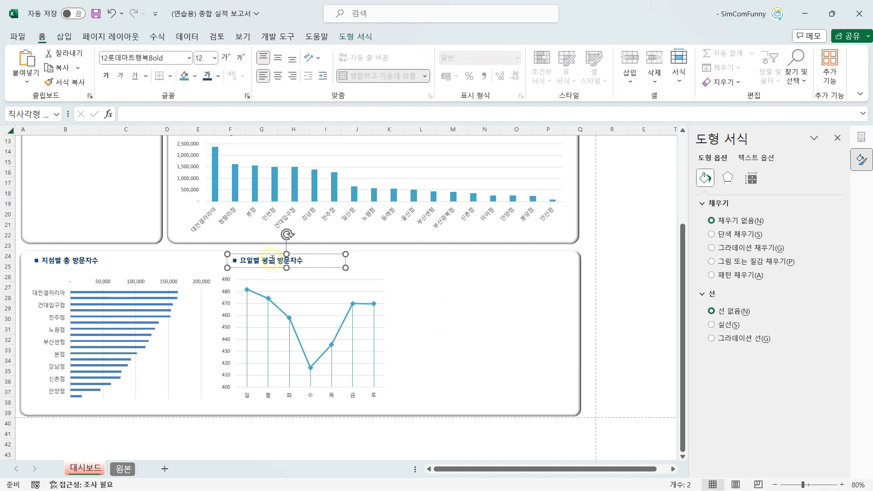
pyautogui.click(276, 254)
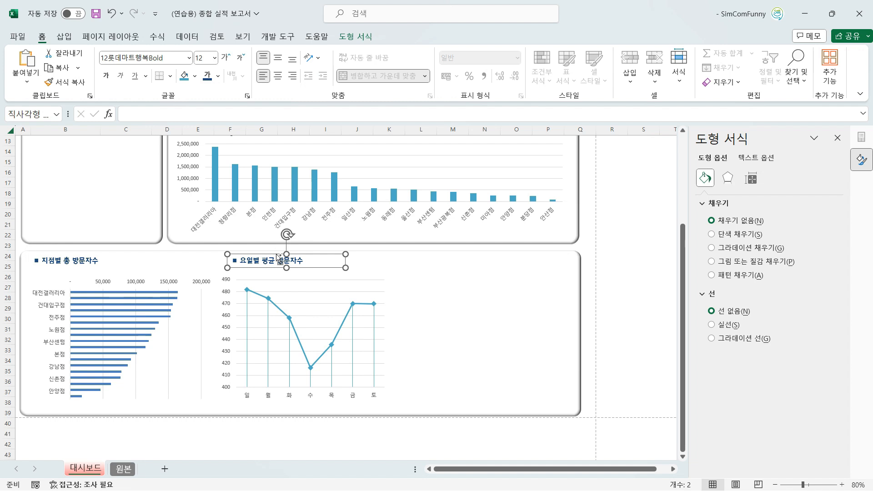
pyautogui.moveTo(276, 254); pyautogui.dragTo(459, 254)
# Replace the copied heading's text with 판매전환율, keeping its bullet
pyautogui.click(425, 263)
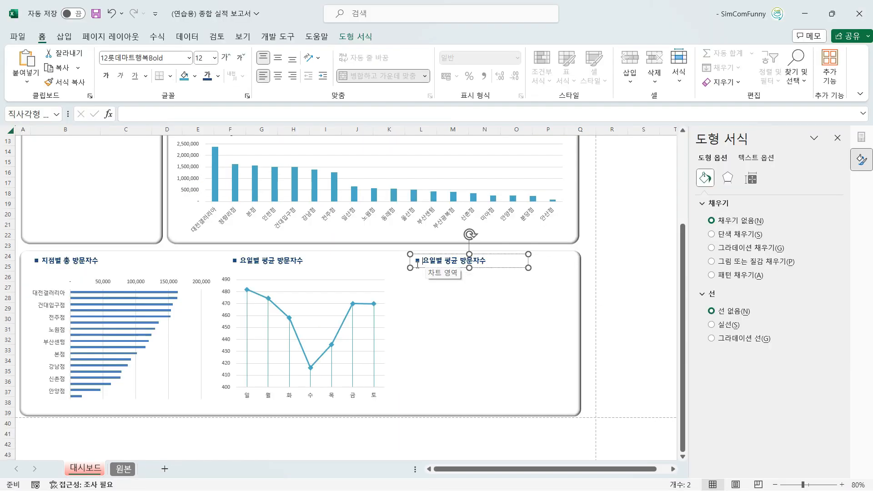
pyautogui.moveTo(426, 262); pyautogui.dragTo(487, 261)
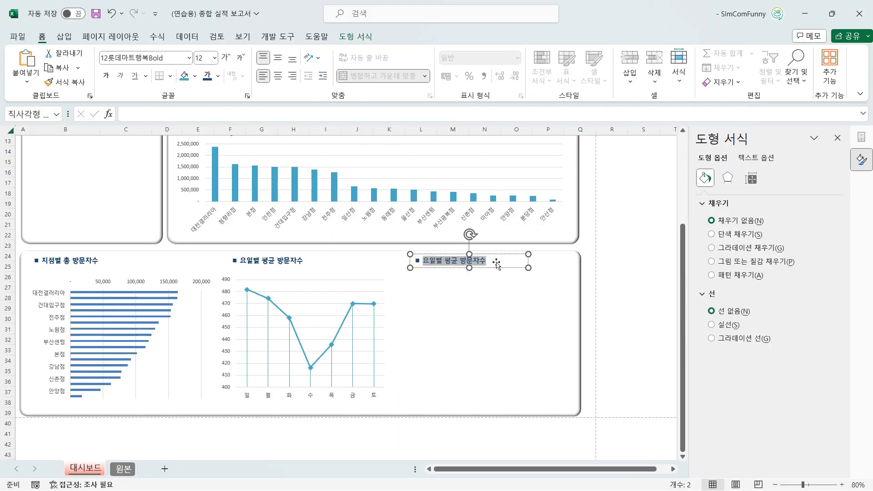
pyautogui.write('vksaq')
pyautogui.press('BackSpace')
pyautogui.press('BackSpace')
pyautogui.press('BackSpace')
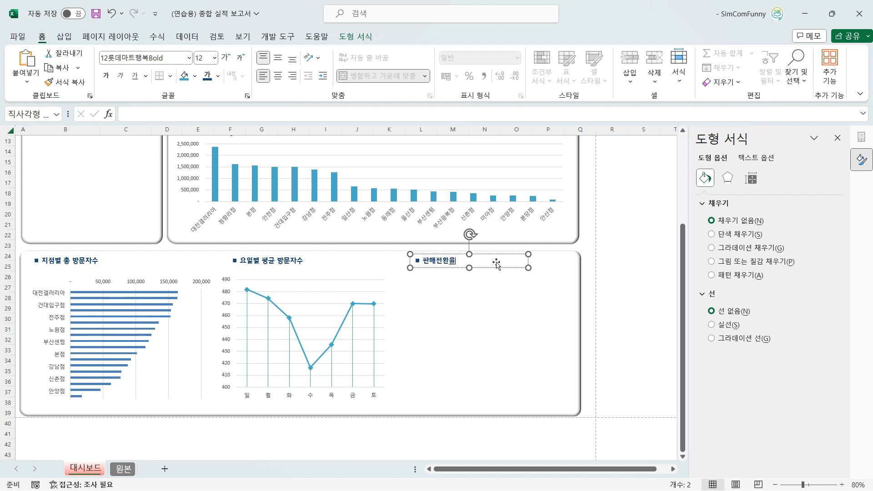
# Widen the 요일별 평균 방문자수 line chart slightly toward the 판매전환율 heading
pyautogui.click(501, 290)
pyautogui.click(386, 335)
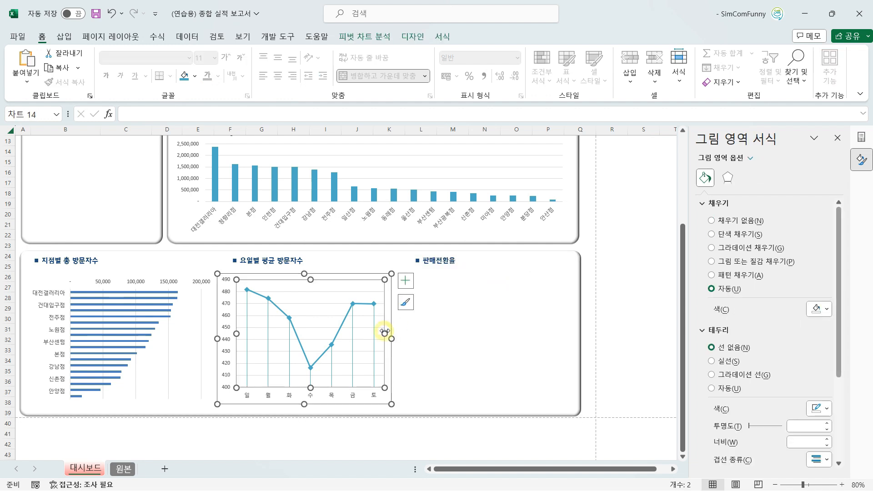
pyautogui.moveTo(391, 336); pyautogui.dragTo(403, 339)
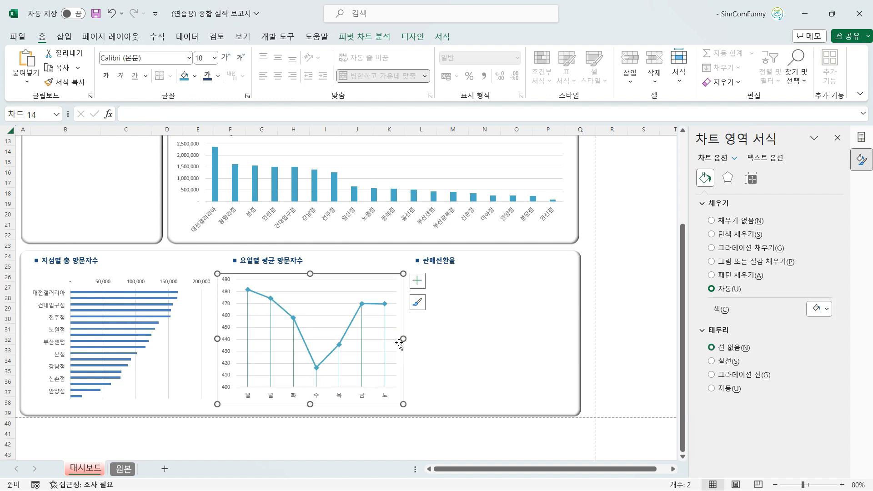
# Widen the 지점별 총 방문자수 bar chart so it extends to the edge of the line chart
pyautogui.click(208, 318)
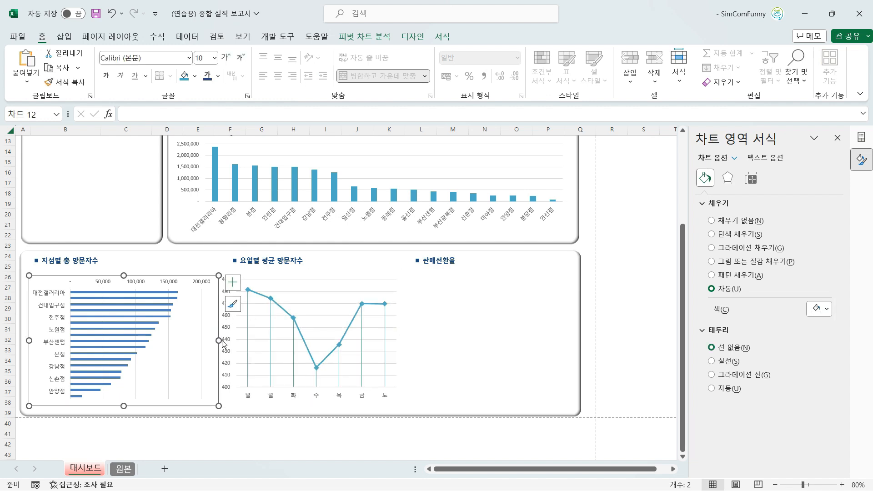
pyautogui.click(223, 344)
pyautogui.click(218, 346)
pyautogui.moveTo(219, 341); pyautogui.dragTo(233, 341)
pyautogui.click(283, 331)
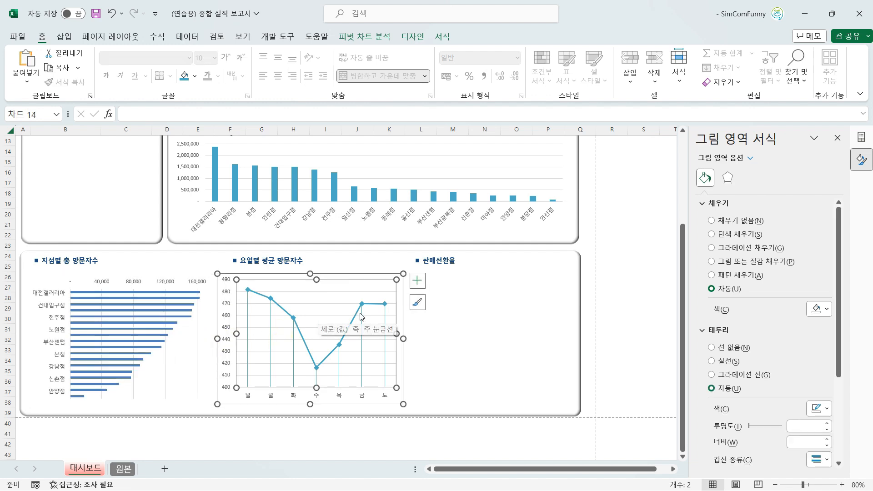
pyautogui.click(479, 324)
pyautogui.click(437, 266)
pyautogui.click(437, 319)
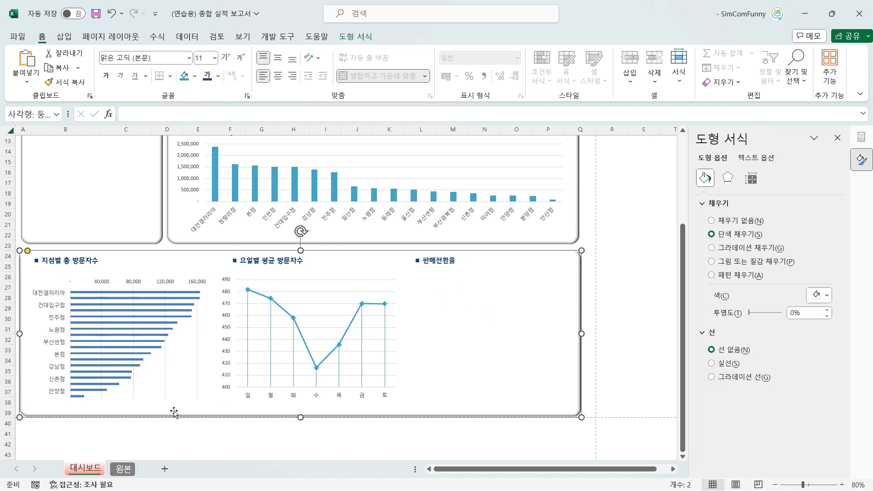
# Insert a doughnut chart from cells W4:W5 under 지점별 판매 전환율 on the 원본 sheet
pyautogui.click(123, 469)
pyautogui.moveTo(511, 371); pyautogui.dragTo(649, 366)
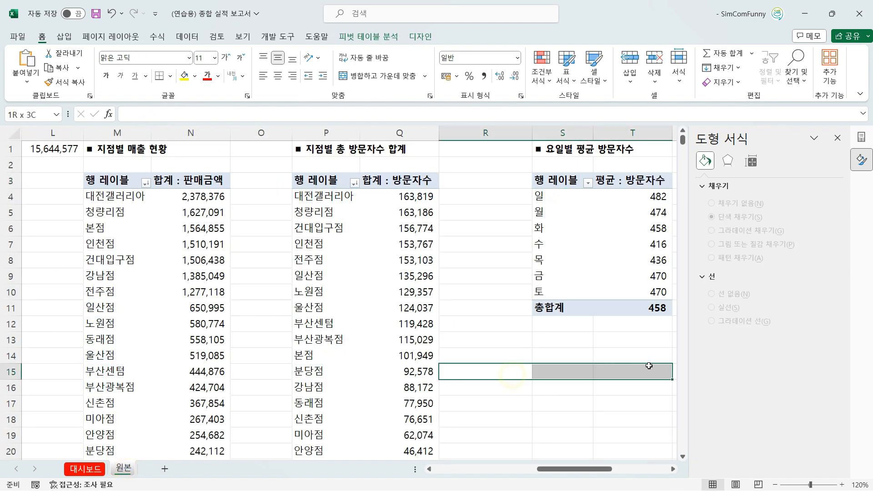
pyautogui.click(670, 369)
pyautogui.press('Right')
pyautogui.press('Right')
pyautogui.press('Right')
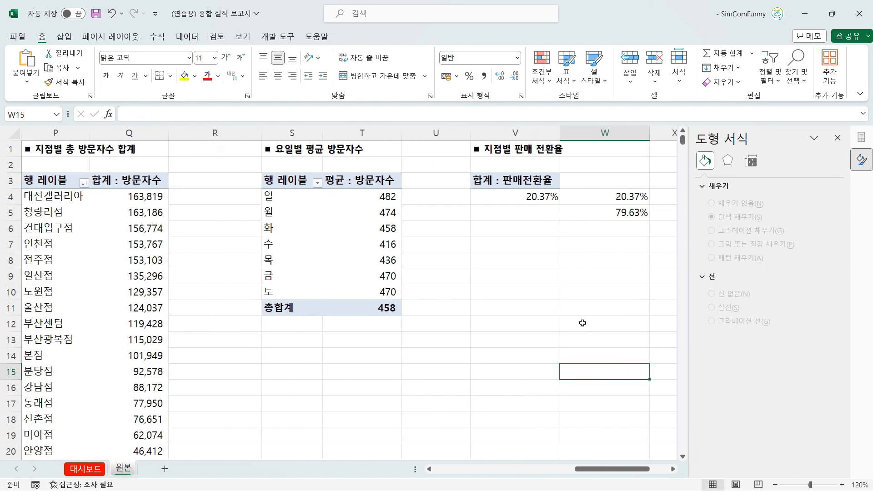
pyautogui.moveTo(610, 198); pyautogui.dragTo(610, 213)
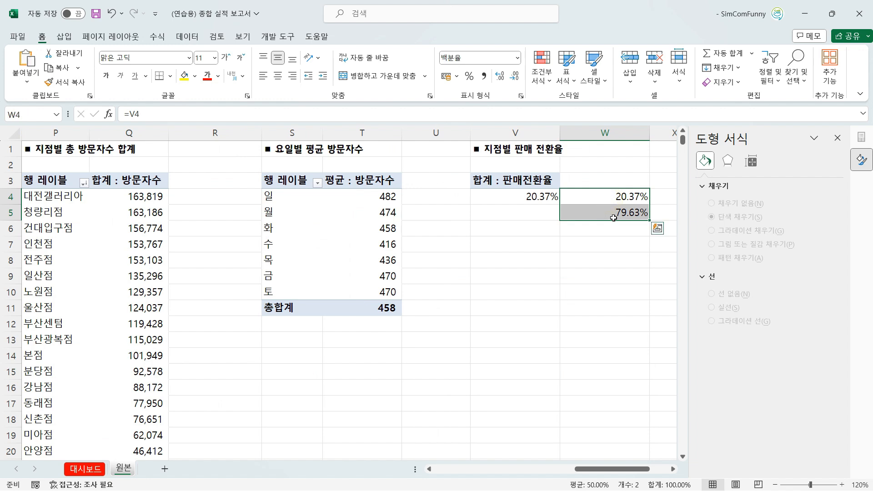
pyautogui.click(64, 37)
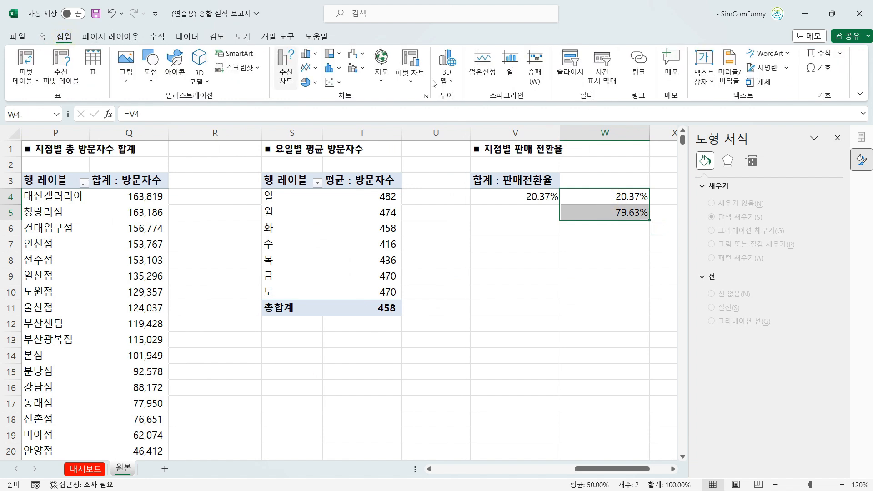
pyautogui.click(311, 86)
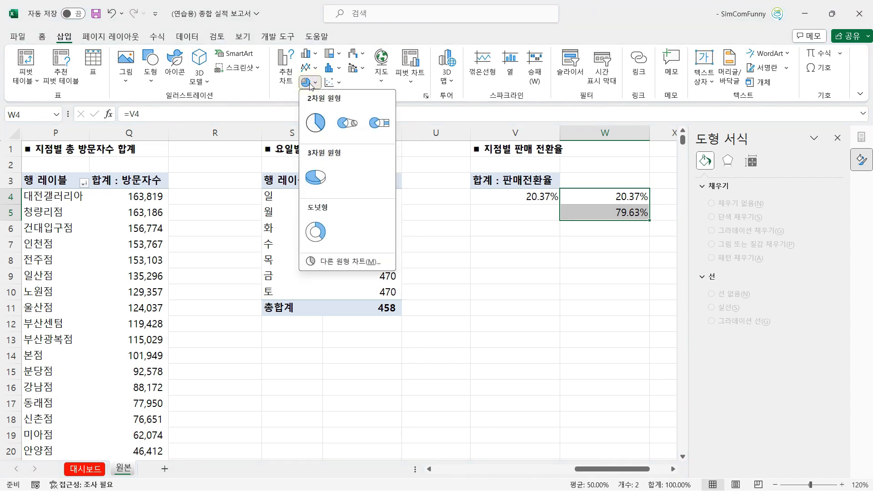
pyautogui.click(316, 229)
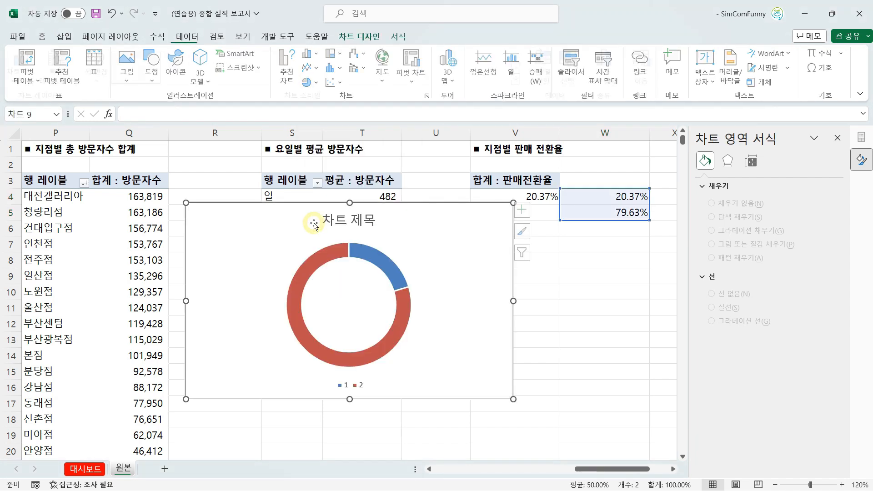
# Delete the doughnut chart's title and legend
pyautogui.click(352, 223)
pyautogui.press('Delete')
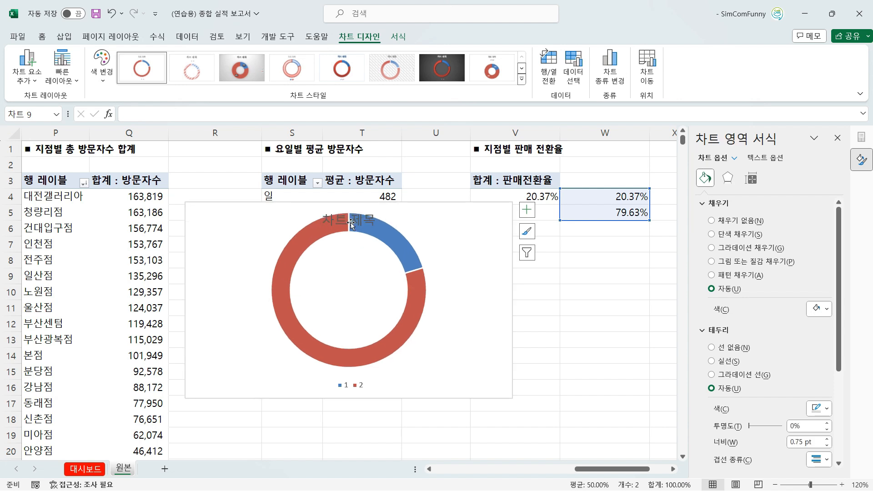
pyautogui.click(353, 383)
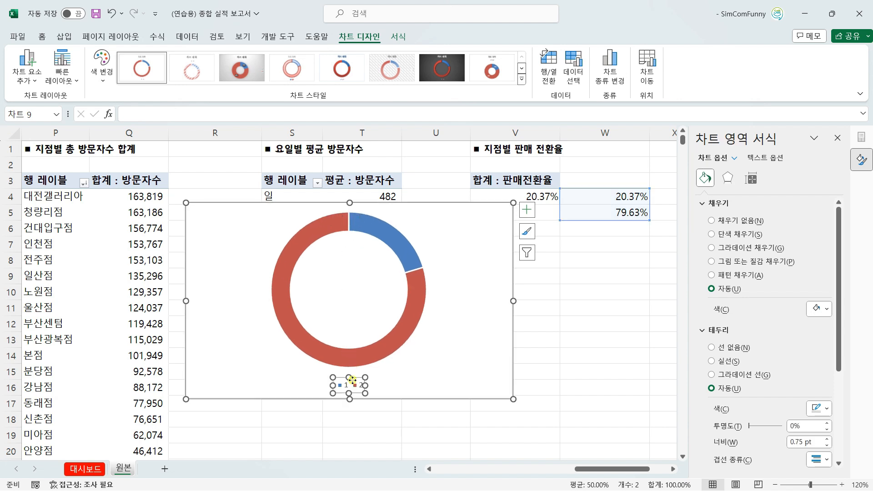
pyautogui.press('Delete')
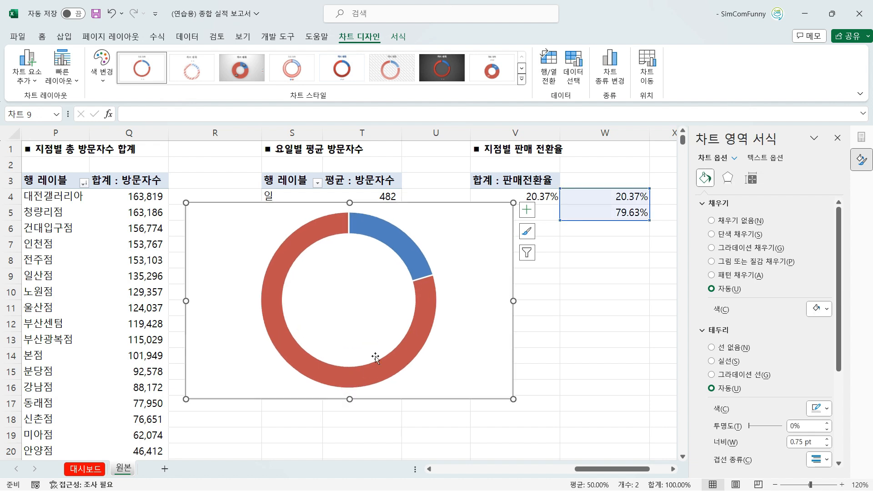
# Fill only the doughnut's smaller 20.37% slice with the aqua blue theme colour
pyautogui.click(404, 248)
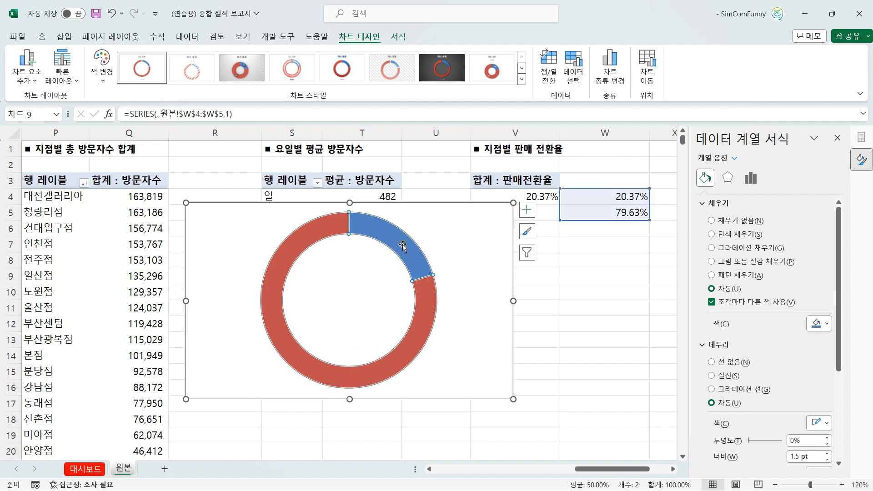
pyautogui.click(403, 246)
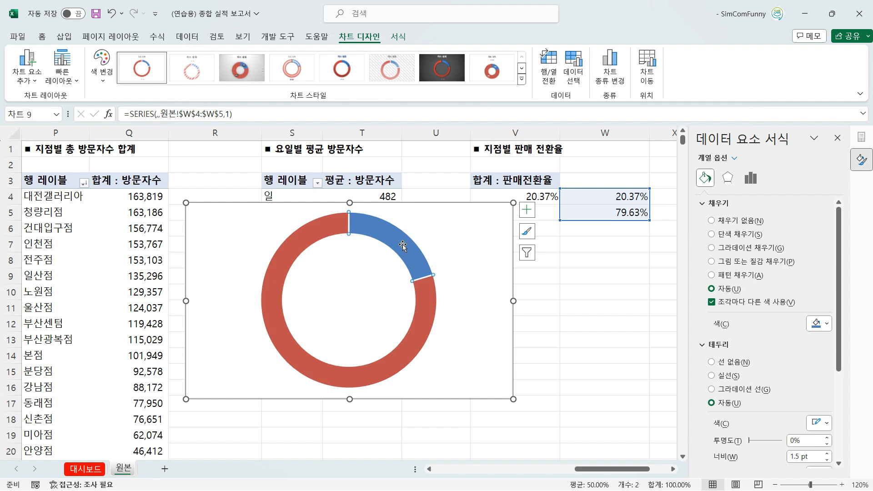
pyautogui.rightClick(403, 247)
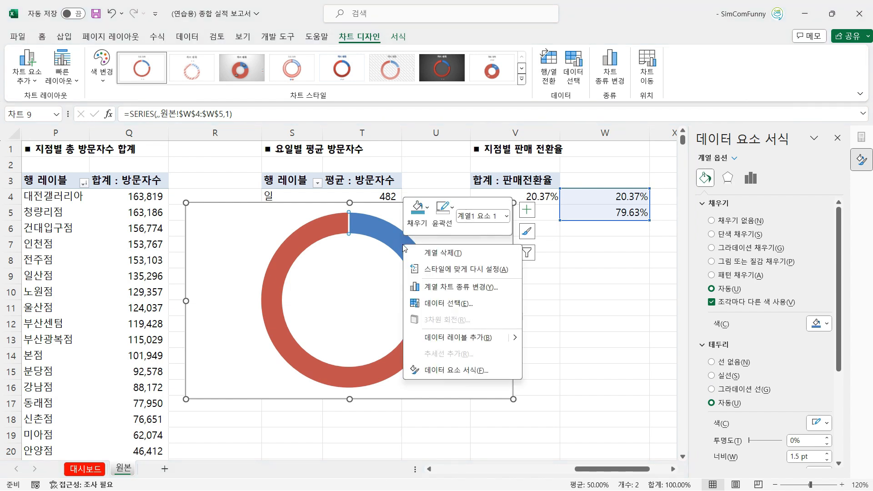
pyautogui.click(418, 212)
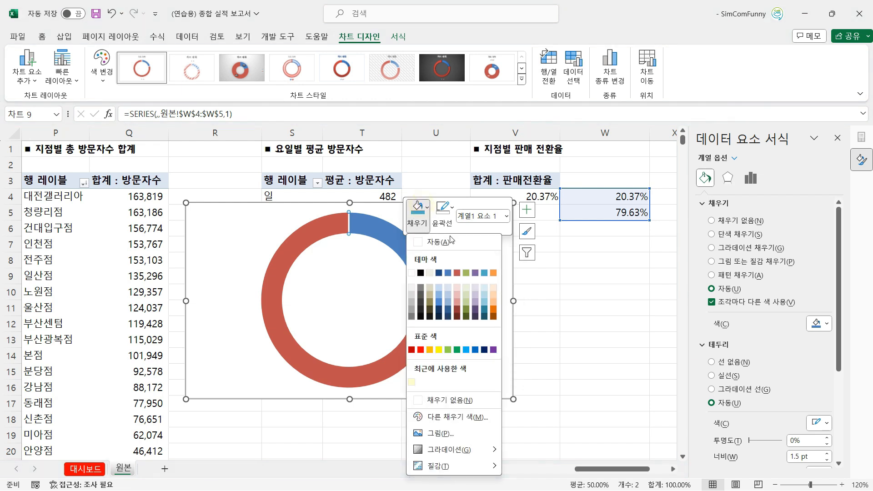
pyautogui.click(485, 272)
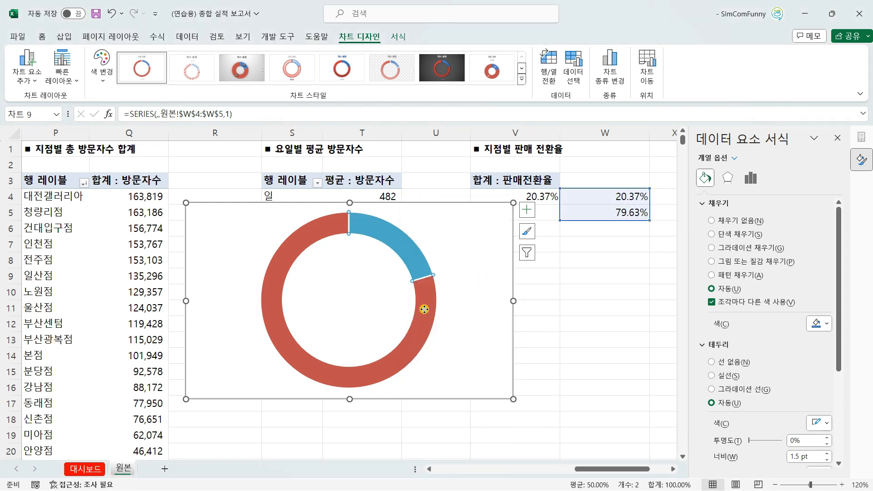
pyautogui.click(448, 313)
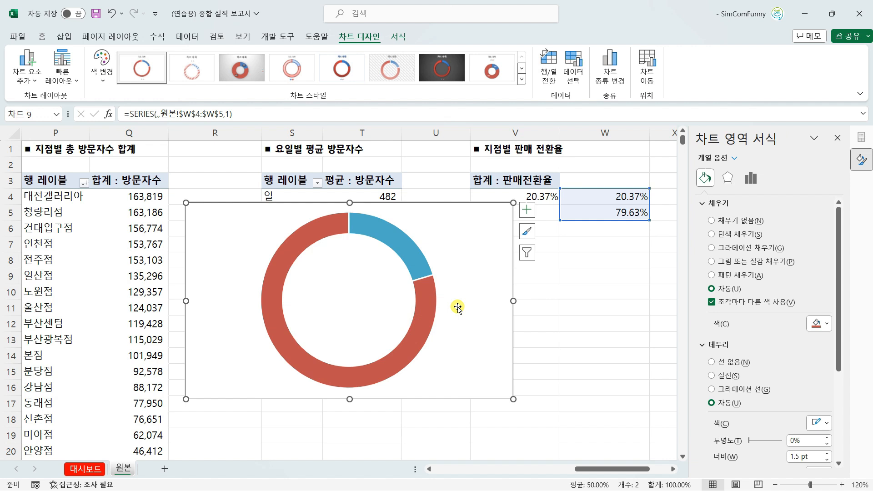
# Fill only the doughnut's larger 79.63% slice with a light grey theme colour
pyautogui.click(422, 324)
pyautogui.click(422, 324)
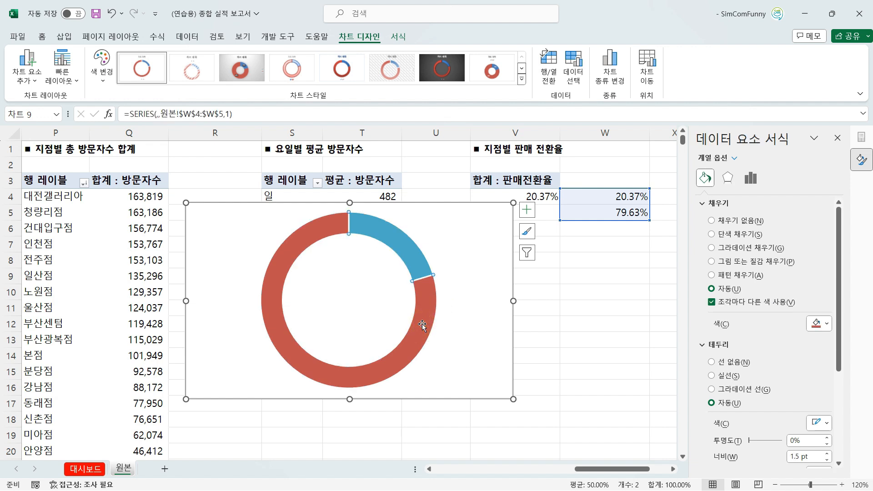
pyautogui.rightClick(422, 323)
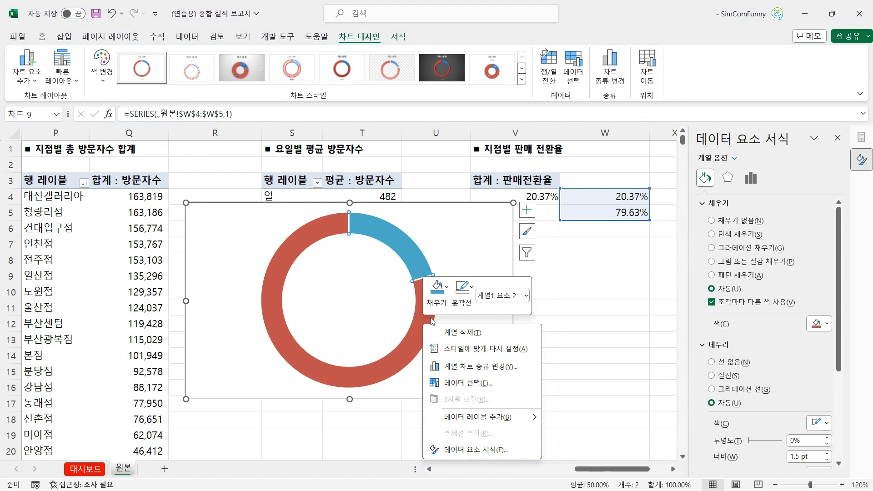
pyautogui.click(437, 292)
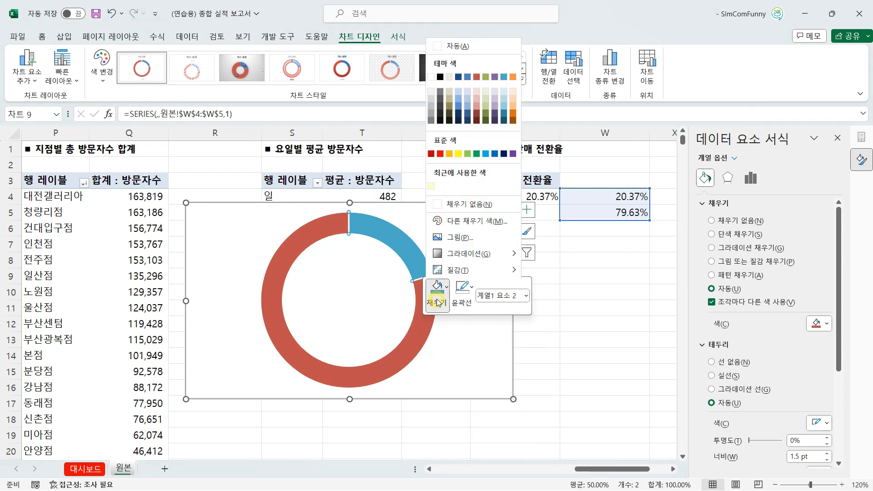
pyautogui.click(431, 101)
pyautogui.click(456, 289)
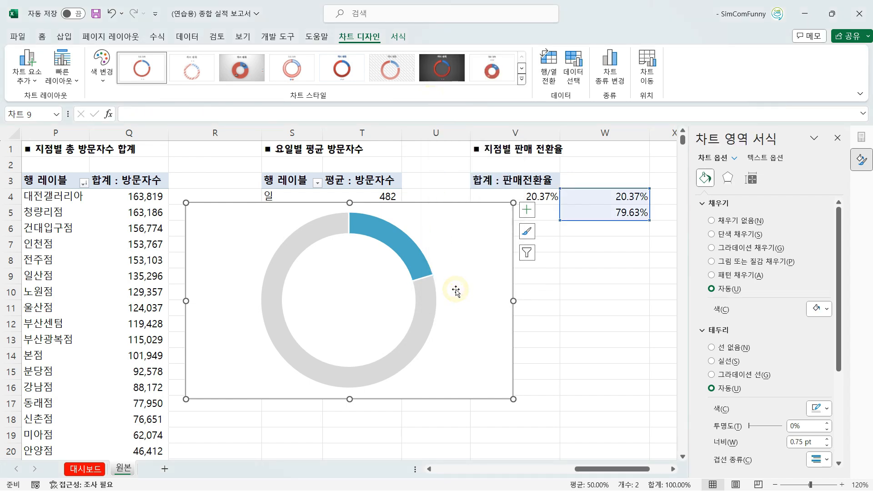
# Set the doughnut series' hole size to 60%
pyautogui.click(400, 255)
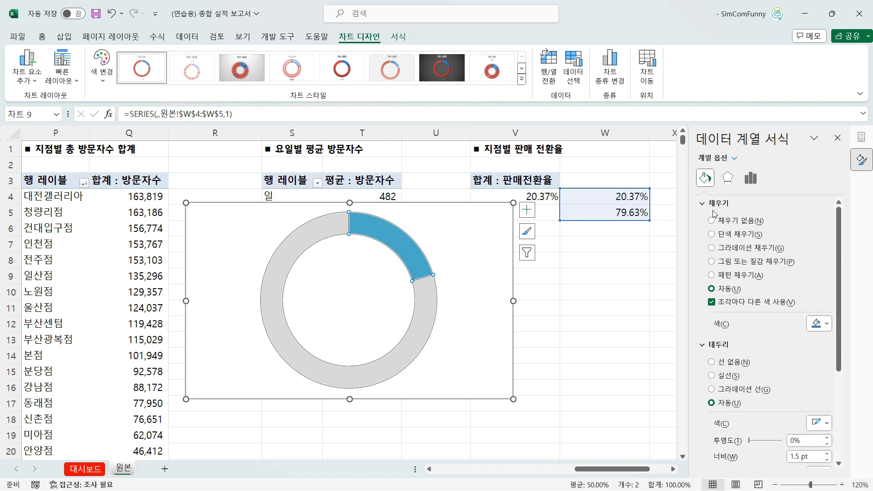
pyautogui.click(751, 179)
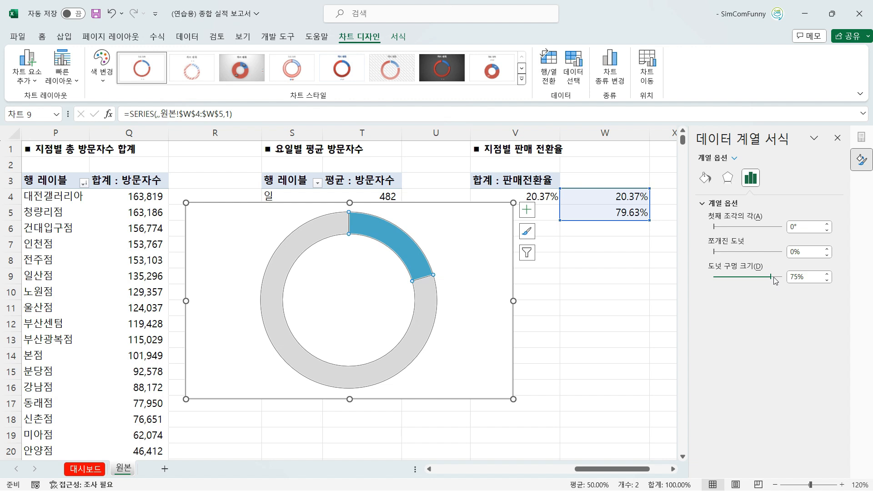
pyautogui.moveTo(773, 277)
pyautogui.mouseDown()
pyautogui.moveTo(748, 277)
pyautogui.moveTo(757, 281)
pyautogui.mouseUp()
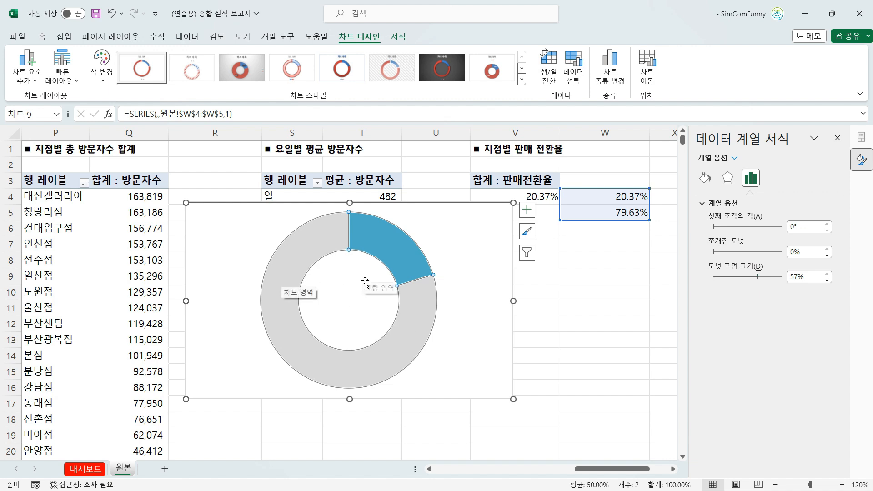
pyautogui.moveTo(758, 279); pyautogui.dragTo(758, 281)
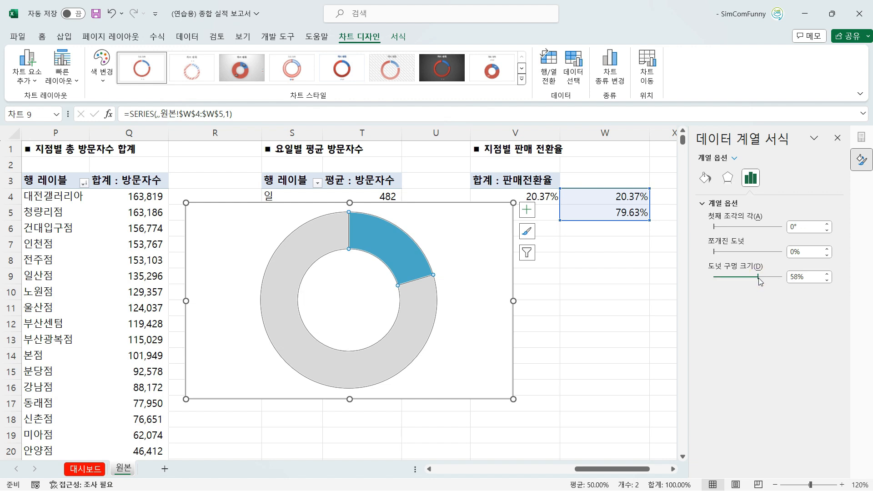
pyautogui.click(802, 278)
pyautogui.write('60')
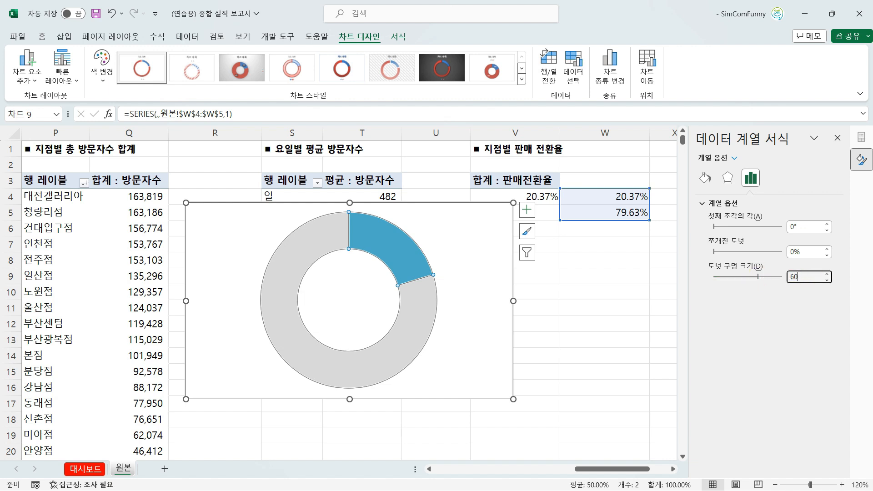
pyautogui.press('Return')
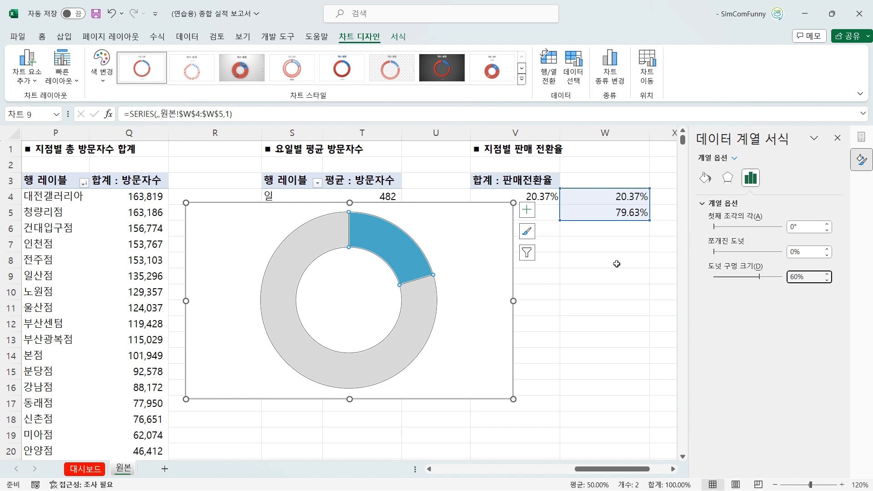
# Cut the doughnut chart from the 원본 sheet and place it below the 판매전환율 heading on the 대시보드 sheet
pyautogui.click(492, 272)
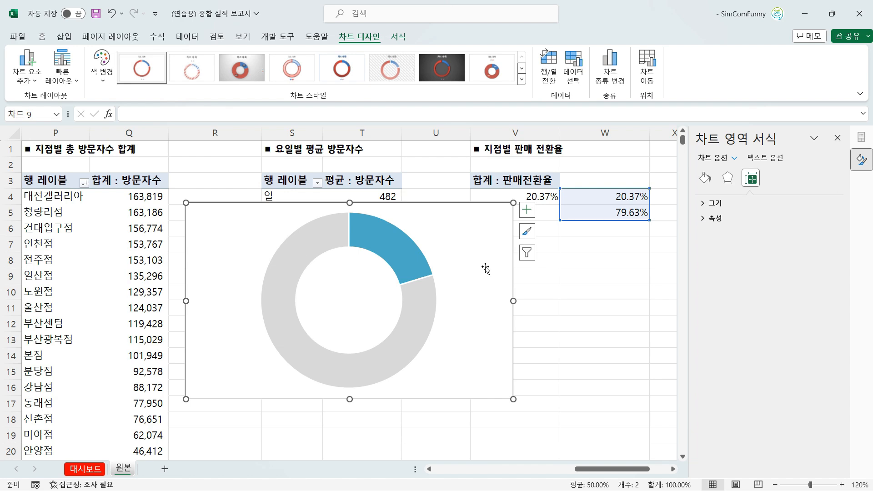
pyautogui.hotkey('ctrl', 'x')
pyautogui.click(85, 469)
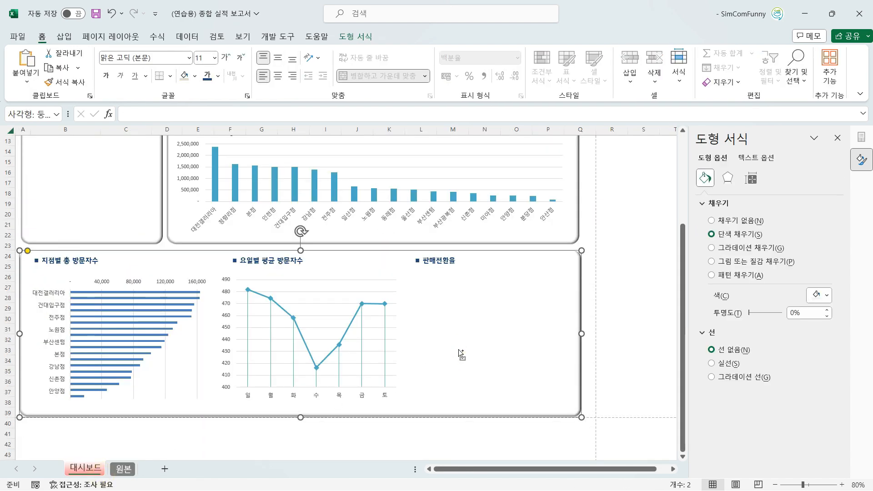
pyautogui.hotkey('ctrl', 'v')
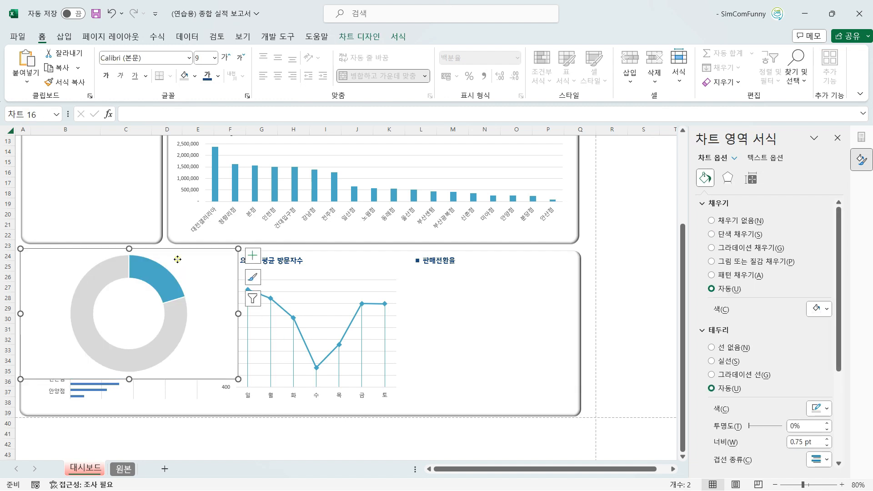
pyautogui.moveTo(177, 259); pyautogui.dragTo(335, 285)
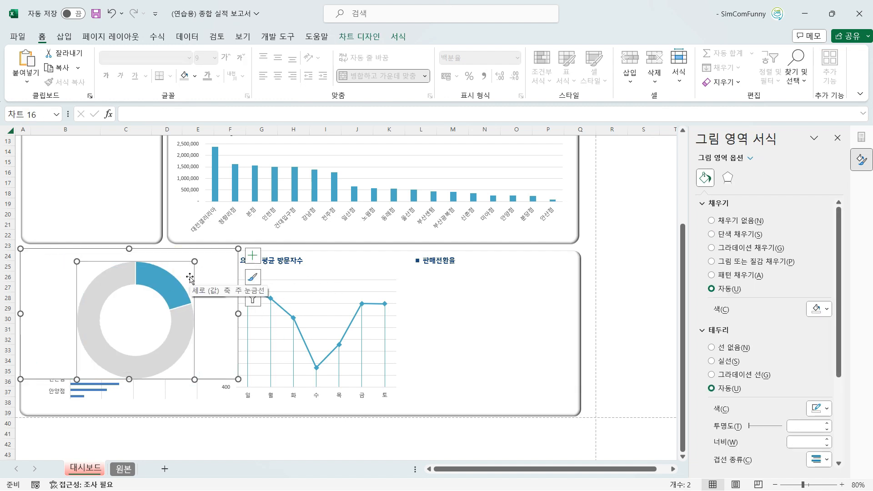
pyautogui.moveTo(217, 249); pyautogui.dragTo(592, 277)
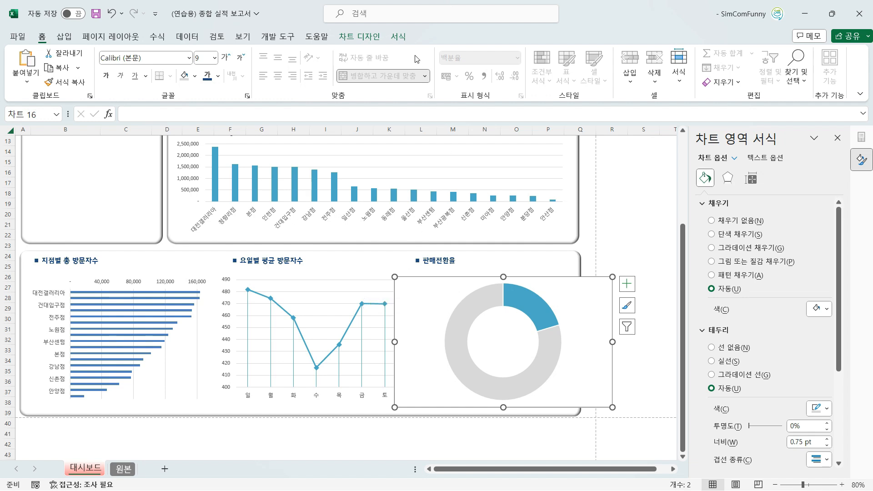
# Remove the doughnut chart's fill and outline, and adjust its position below the 판매전환율 heading
pyautogui.click(398, 36)
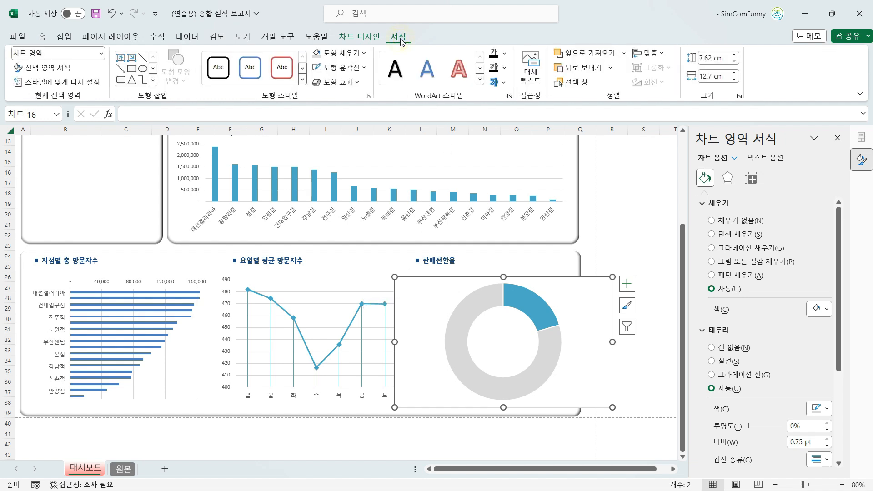
pyautogui.click(348, 53)
pyautogui.click(346, 227)
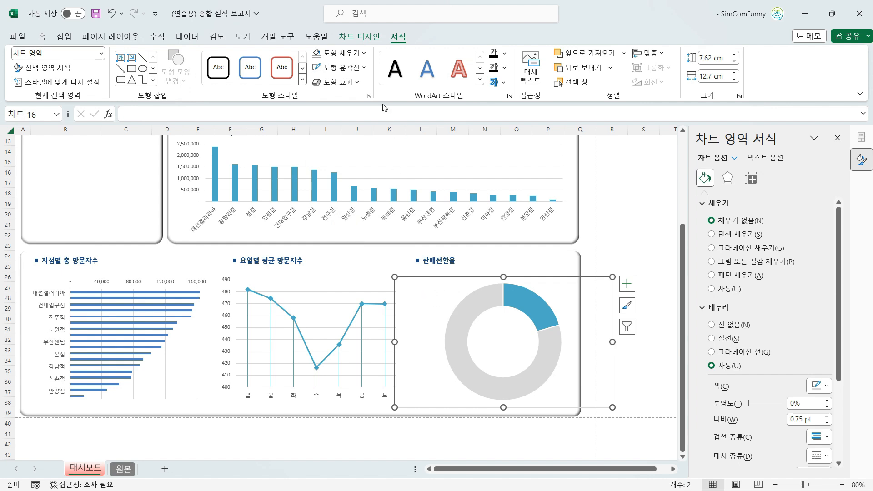
pyautogui.click(349, 54)
pyautogui.click(349, 227)
pyautogui.moveTo(419, 290)
pyautogui.mouseDown()
pyautogui.moveTo(459, 288)
pyautogui.moveTo(424, 283)
pyautogui.mouseUp()
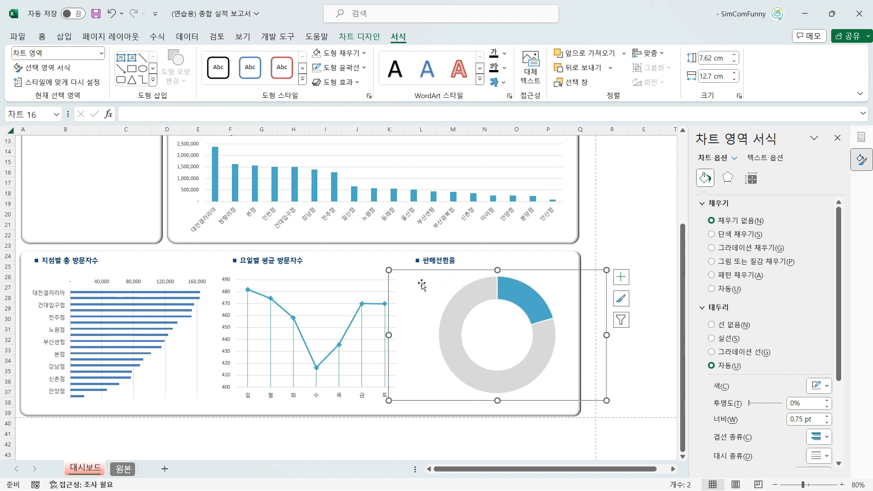
pyautogui.click(348, 70)
pyautogui.click(358, 240)
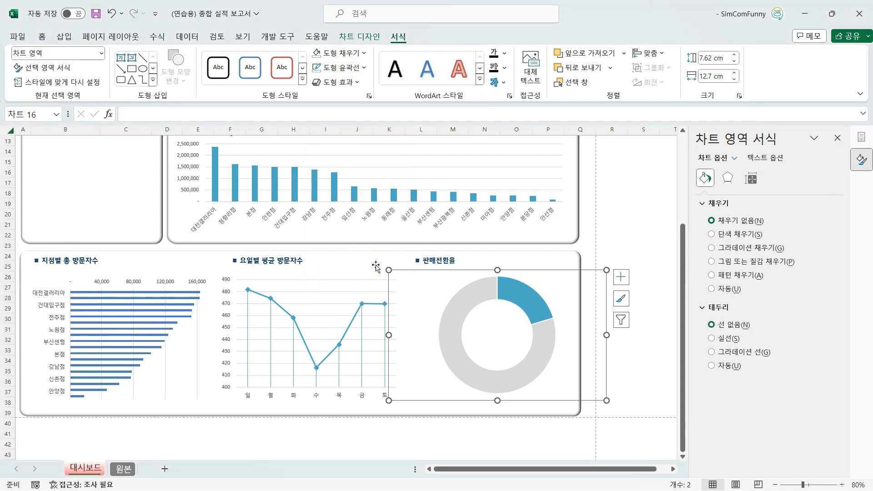
pyautogui.moveTo(407, 296)
pyautogui.mouseDown()
pyautogui.moveTo(382, 295)
pyautogui.moveTo(405, 299)
pyautogui.mouseUp()
# Widen the weekday average visitors chart toward the doughnut, pull in its left edge, and widen the store visitors bar chart
pyautogui.click(368, 289)
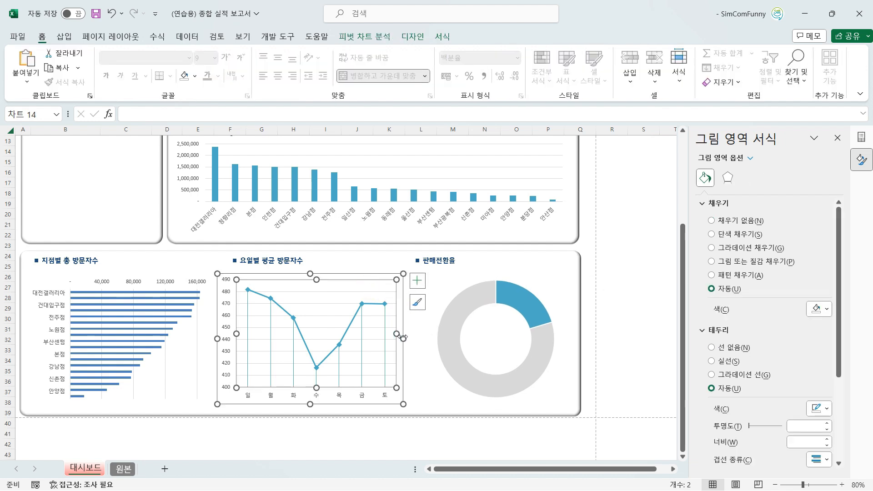
pyautogui.moveTo(403, 339); pyautogui.dragTo(421, 340)
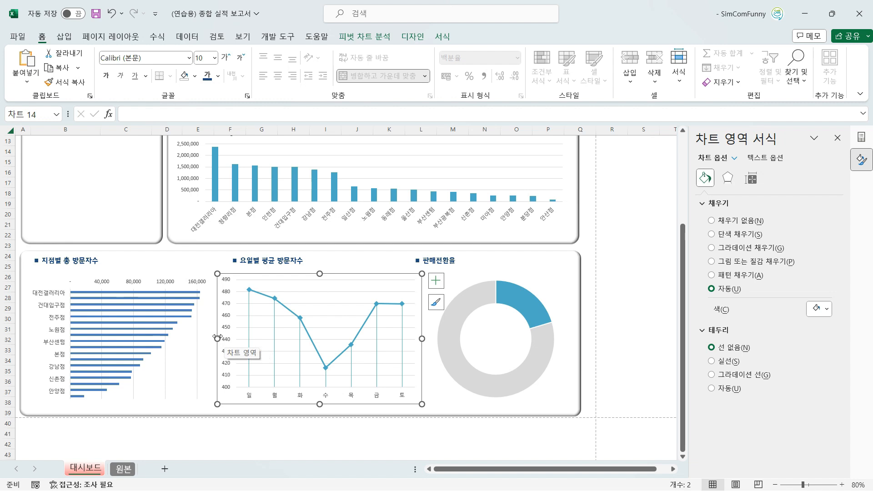
pyautogui.moveTo(218, 339); pyautogui.dragTo(237, 340)
pyautogui.click(210, 337)
pyautogui.click(324, 281)
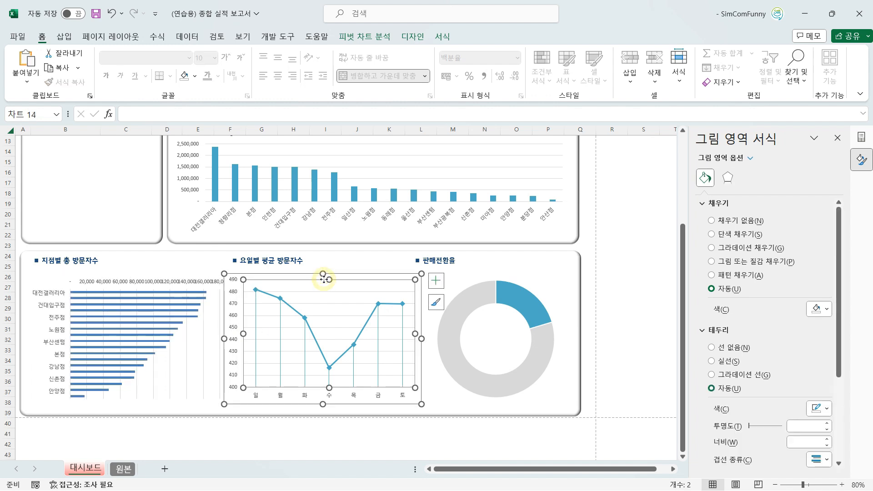
# Nudge the 판매전환율 heading to the right so it lines up with the doughnut's left edge
pyautogui.click(443, 260)
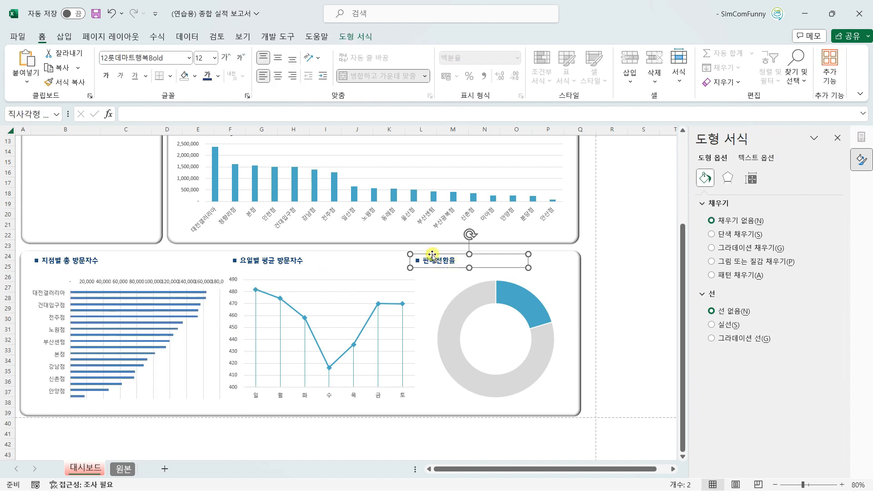
pyautogui.press('Right')
pyautogui.press('Right')
pyautogui.press('Right')
pyautogui.press('Right')
pyautogui.press('Right')
pyautogui.press('Right')
pyautogui.press('Right')
pyautogui.press('Right')
pyautogui.press('Right')
pyautogui.press('Right')
pyautogui.press('Right')
pyautogui.press('Right')
pyautogui.press('Right')
pyautogui.press('Right')
pyautogui.press('Right')
pyautogui.press('Right')
pyautogui.press('Right')
pyautogui.press('Right')
pyautogui.press('Right')
pyautogui.press('Right')
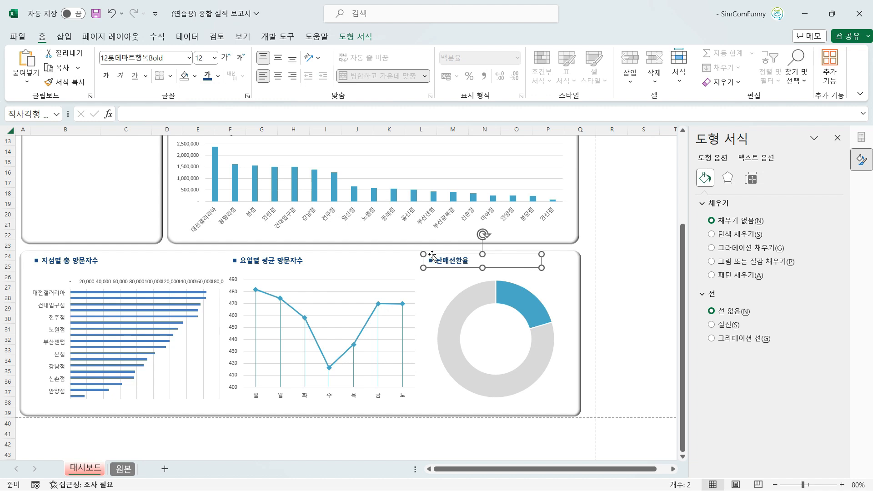
pyautogui.press('Right')
pyautogui.press('Right')
pyautogui.press('Right')
pyautogui.press('Right')
pyautogui.press('Right')
pyautogui.press('Right')
pyautogui.press('Right')
pyautogui.press('Right')
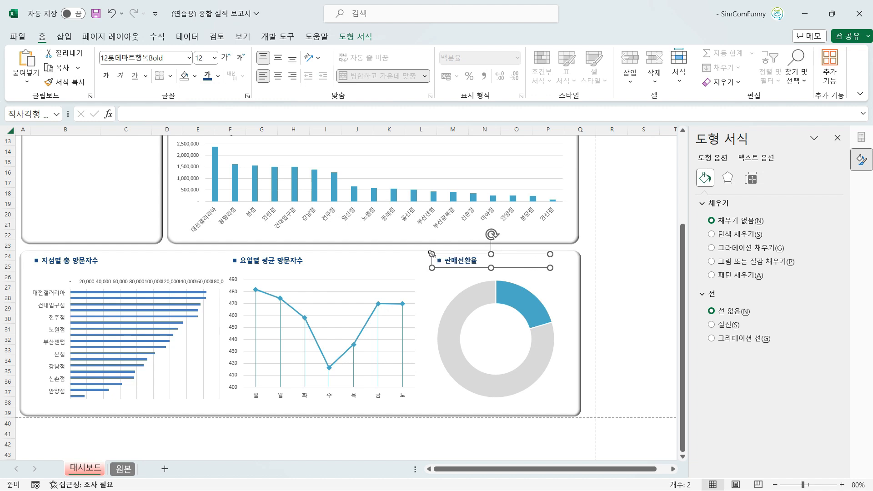
pyautogui.press('Left')
pyautogui.press('Left')
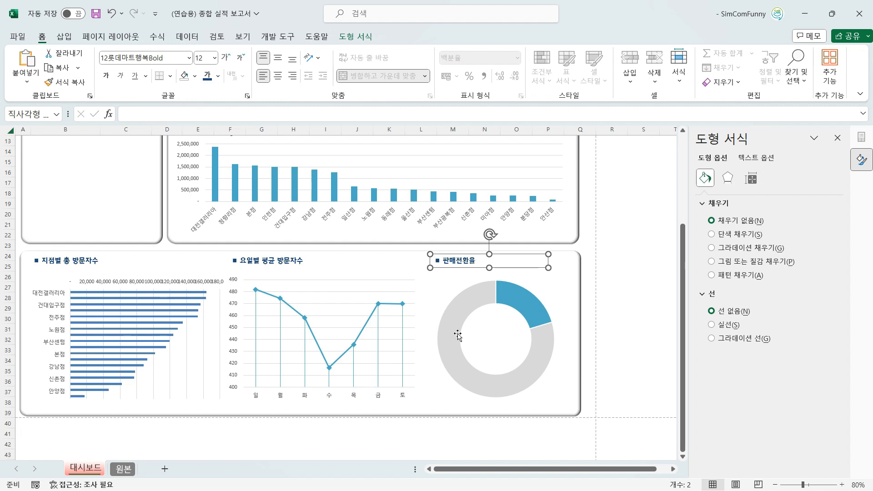
# Draw a horizontal text box inside the doughnut chart's hole
pyautogui.click(487, 344)
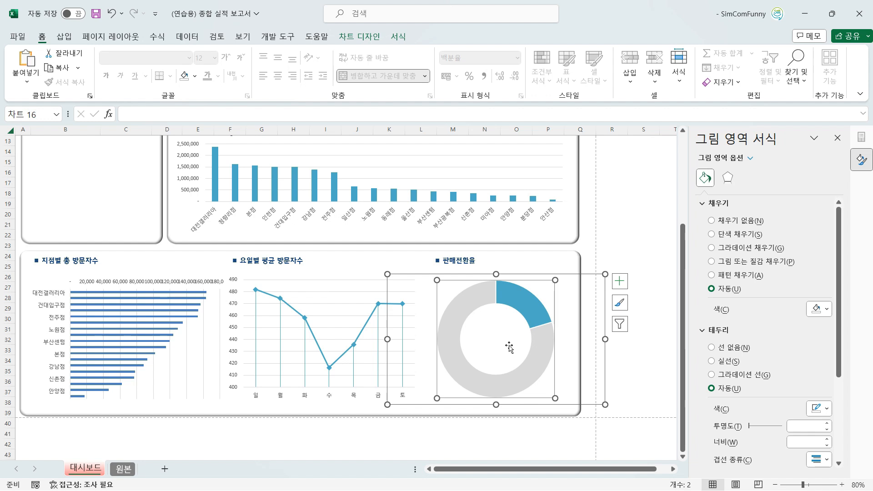
pyautogui.click(521, 301)
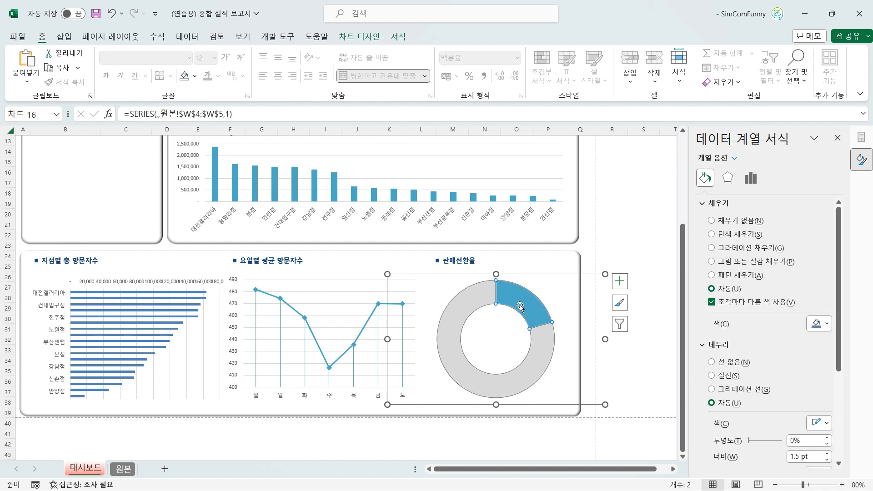
pyautogui.click(493, 331)
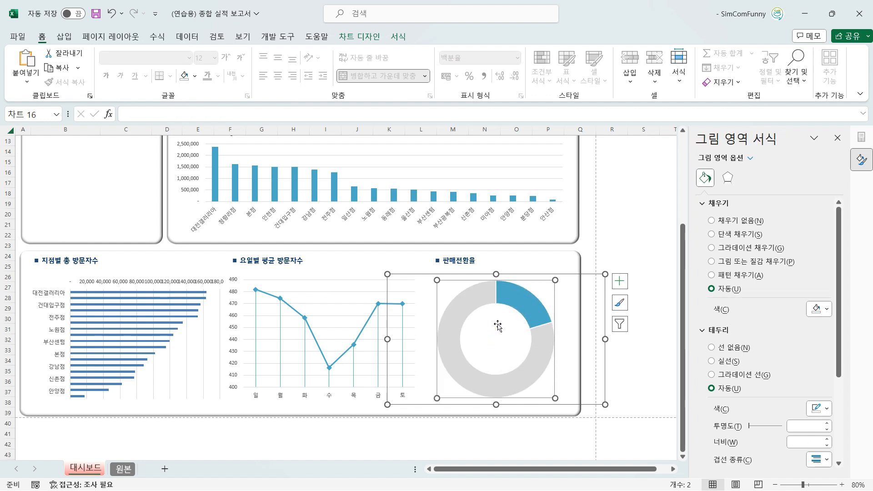
pyautogui.click(60, 40)
pyautogui.click(701, 65)
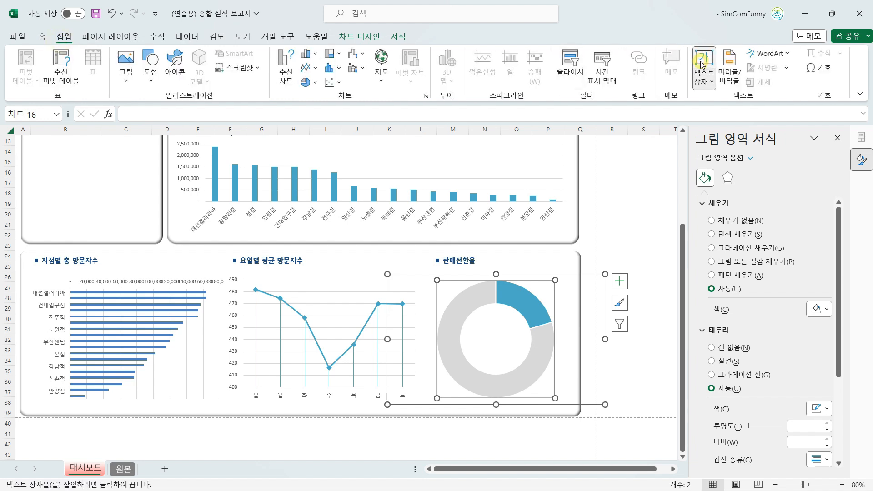
pyautogui.click(710, 82)
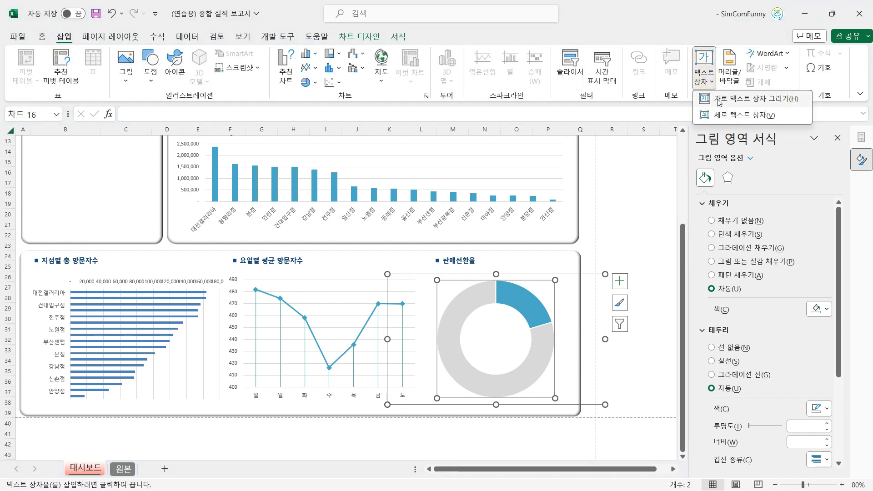
pyautogui.click(717, 97)
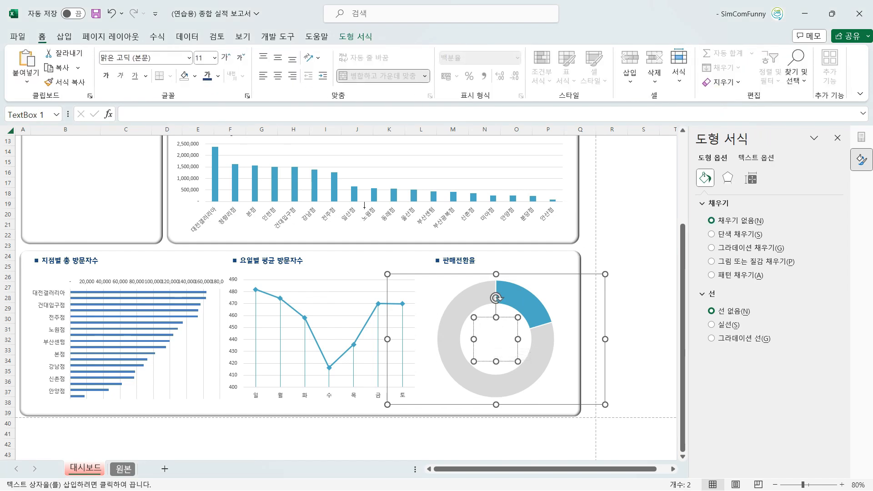
# Link the doughnut's text box to cell W4 on the 원본 sheet
pyautogui.click(143, 113)
pyautogui.write('=')
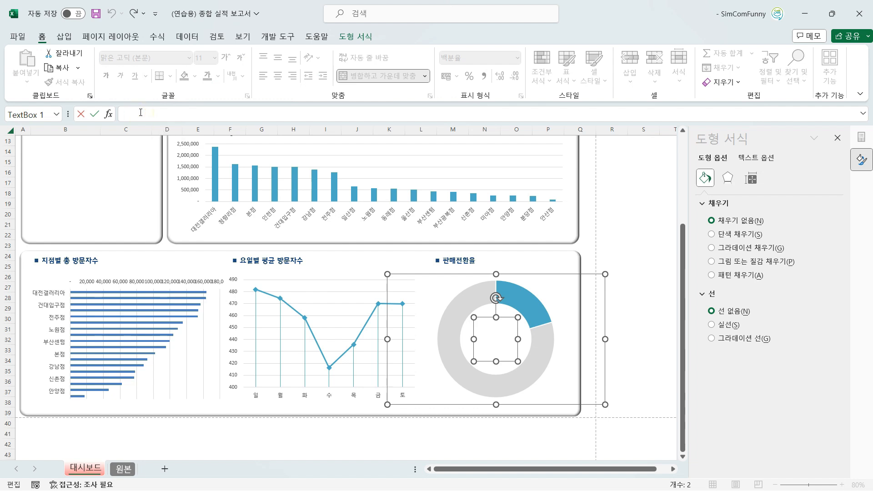
pyautogui.click(129, 473)
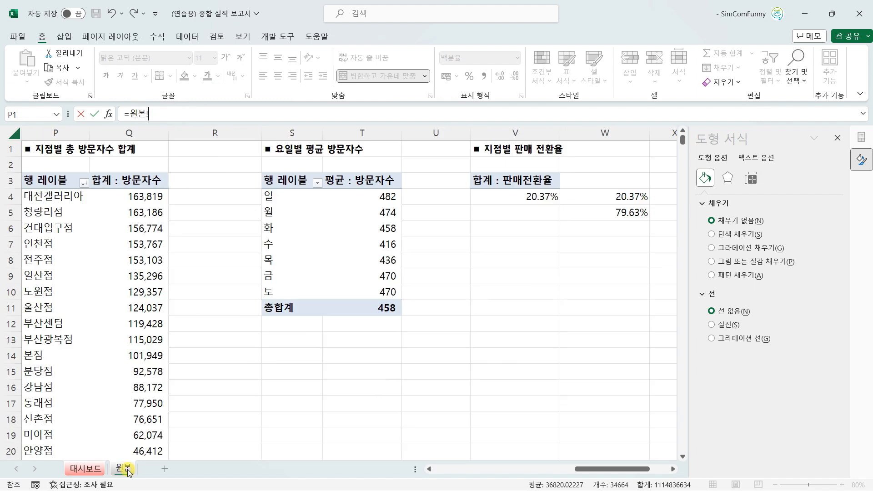
pyautogui.click(598, 200)
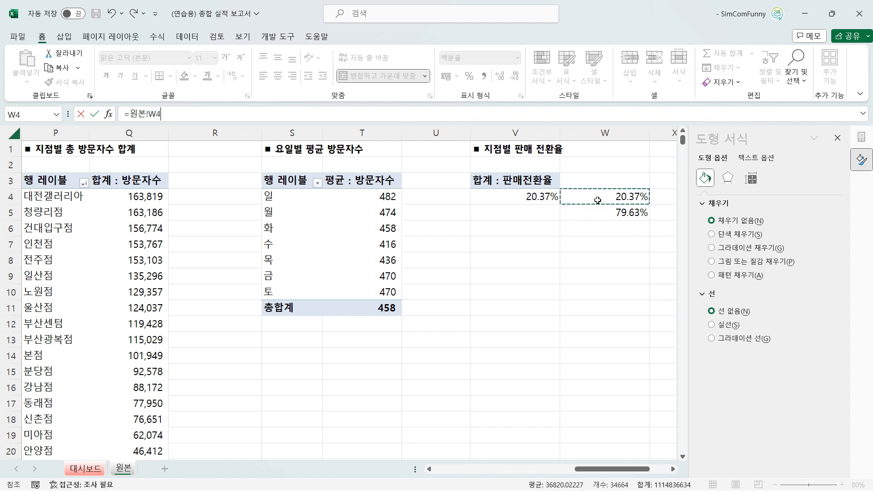
pyautogui.press('Return')
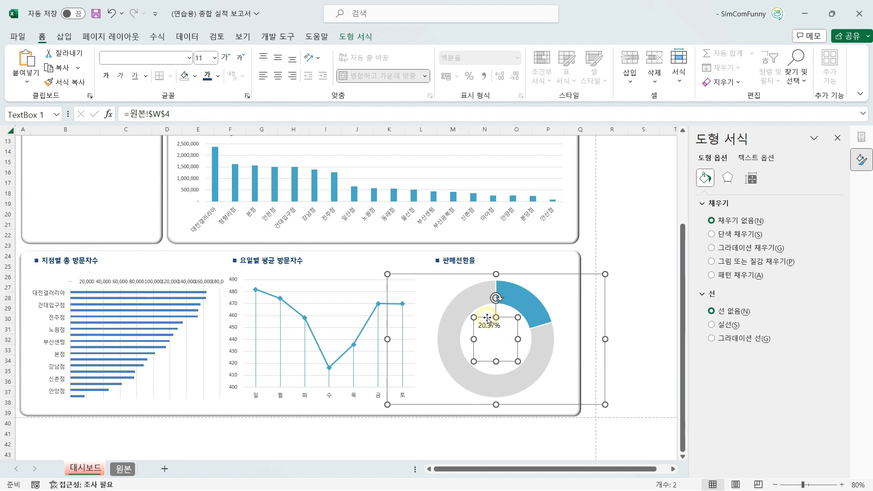
# Set the conversion rate text to size 24 and enlarge its text box to fit the whole percentage
pyautogui.click(227, 57)
pyautogui.click(227, 57)
pyautogui.click(226, 58)
pyautogui.click(226, 58)
pyautogui.click(226, 58)
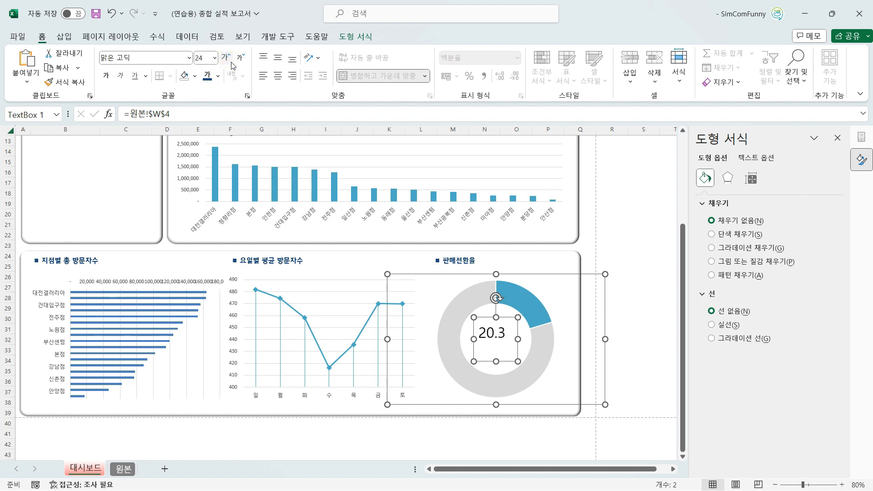
pyautogui.moveTo(473, 339); pyautogui.dragTo(503, 320)
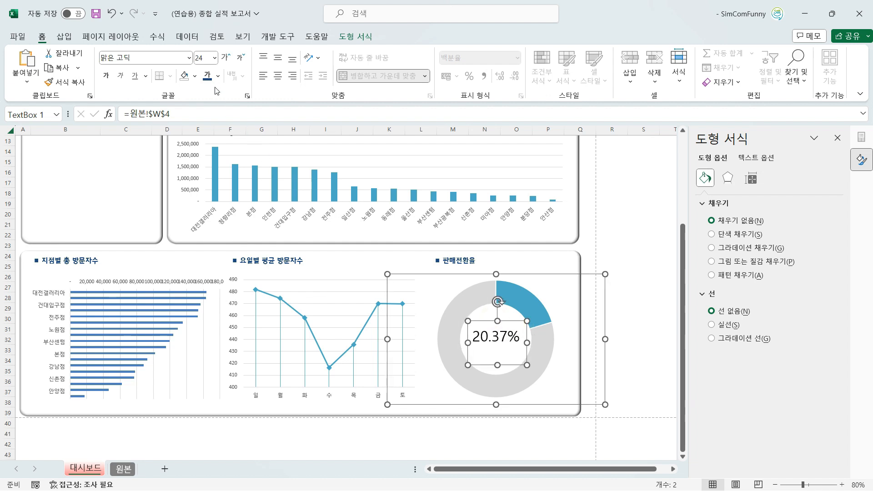
# Make the conversion rate text dark blue and bold, and widen and centre its box in the doughnut hole
pyautogui.click(207, 76)
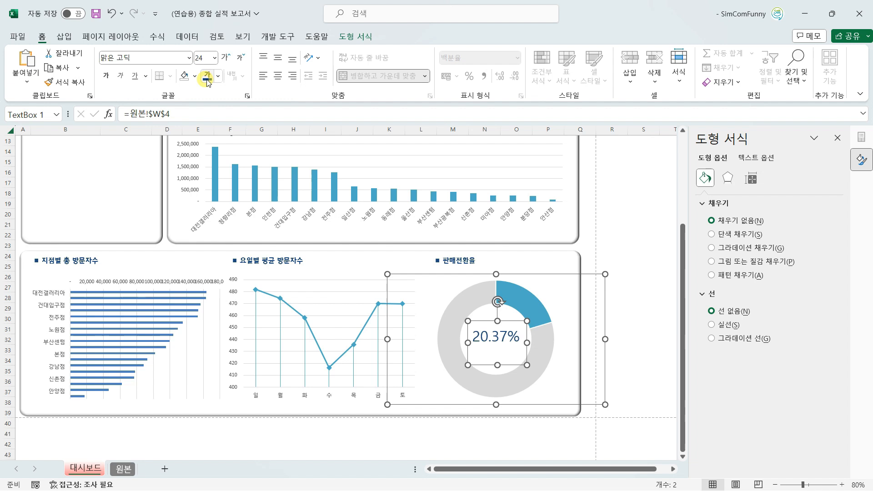
pyautogui.click(107, 81)
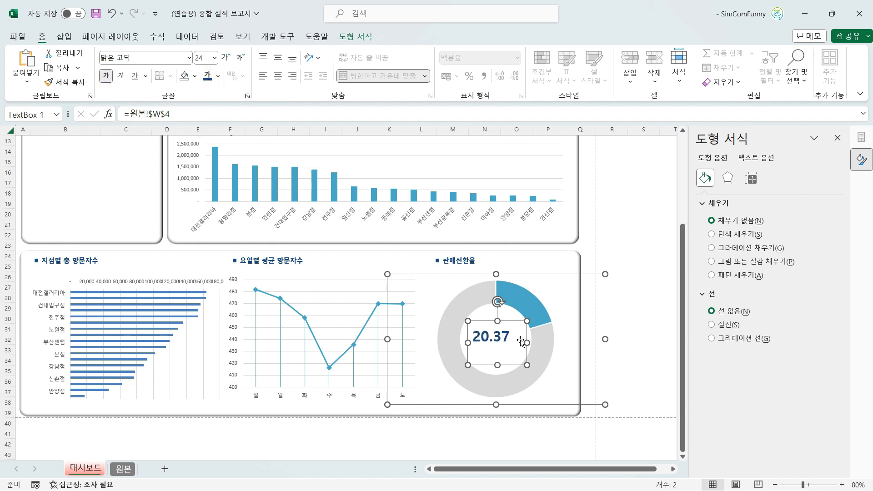
pyautogui.moveTo(527, 342); pyautogui.dragTo(533, 343)
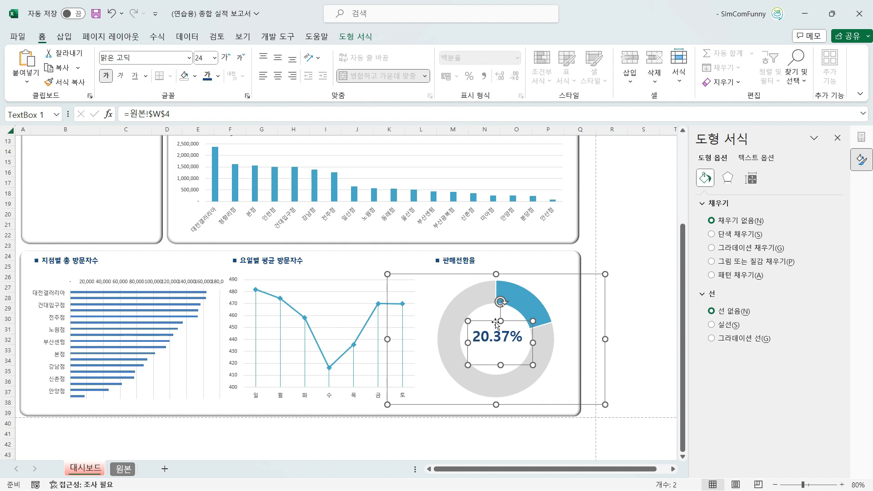
pyautogui.moveTo(493, 321); pyautogui.dragTo(493, 324)
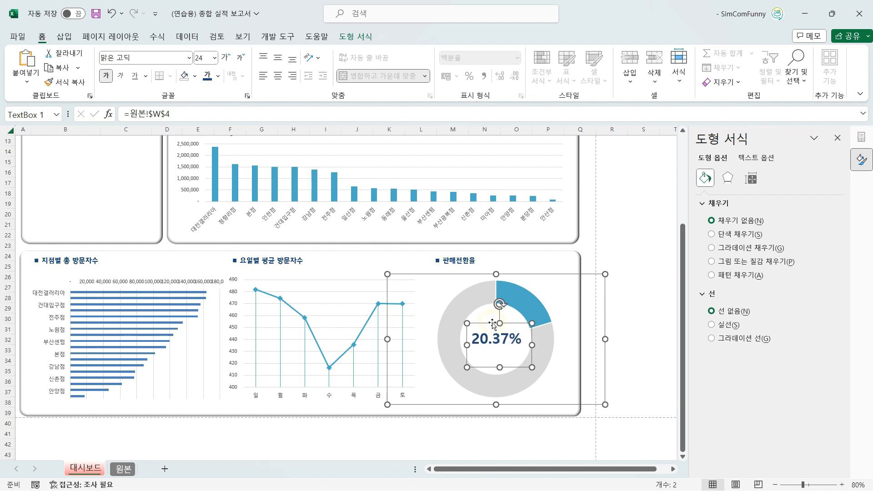
# Draw a horizontal text box just after the $ sign in the 총 매출 합계 box
pyautogui.scroll(4, 421, 304)
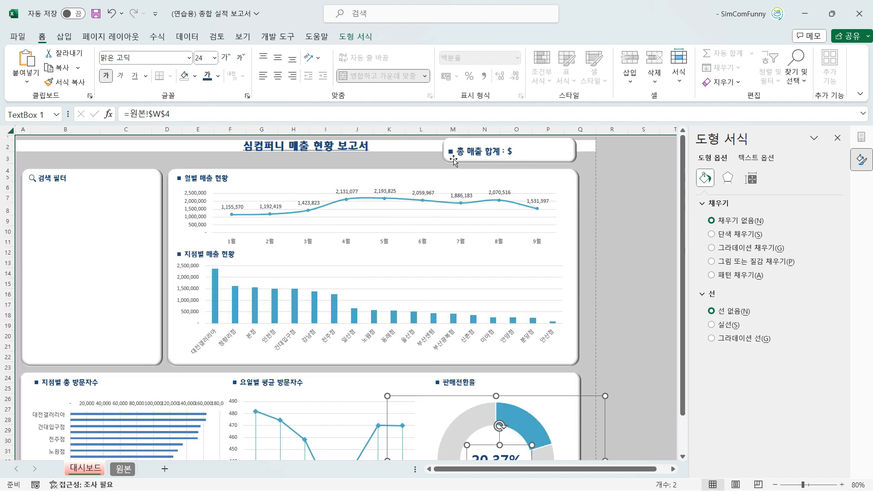
pyautogui.click(415, 143)
pyautogui.click(516, 154)
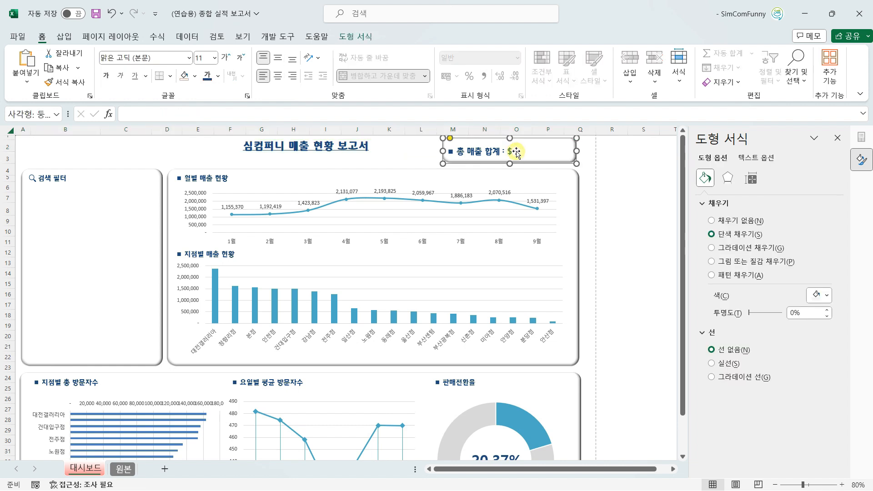
pyautogui.click(492, 143)
pyautogui.click(427, 148)
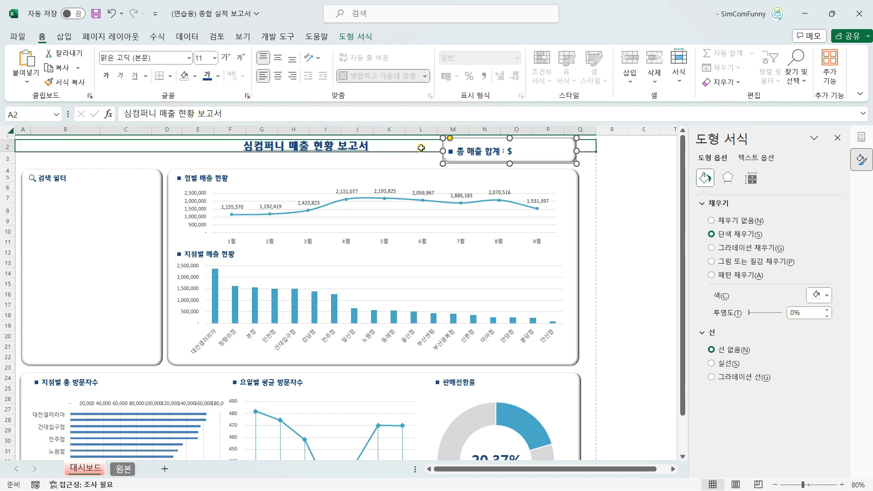
pyautogui.click(63, 37)
pyautogui.click(703, 82)
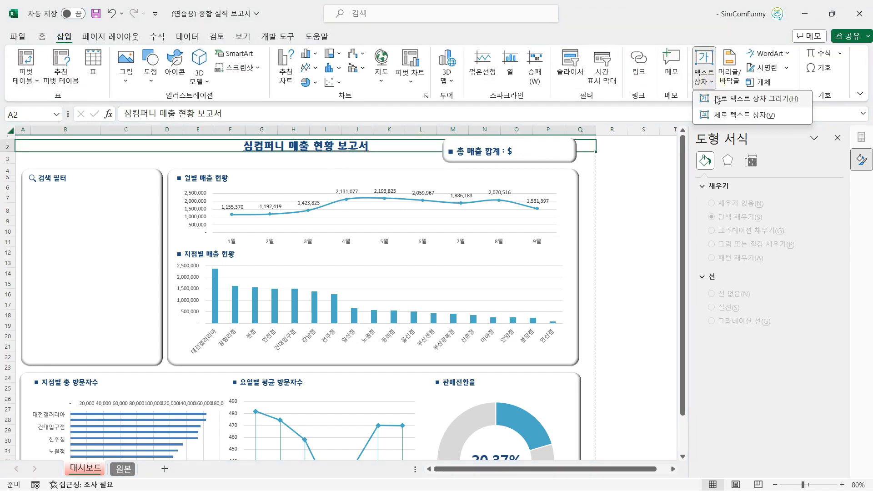
pyautogui.click(717, 99)
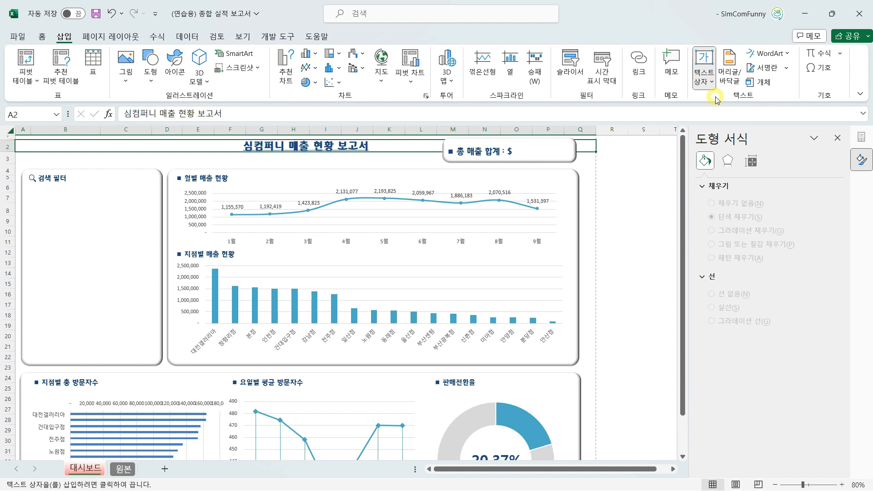
pyautogui.click(517, 151)
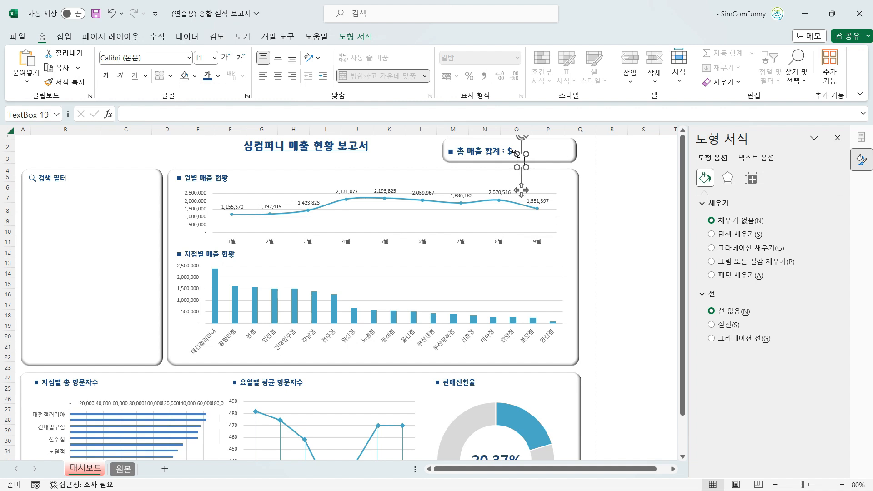
# Link the new text box beside the $ sign to cell L1 on the 원본 sheet
pyautogui.click(251, 110)
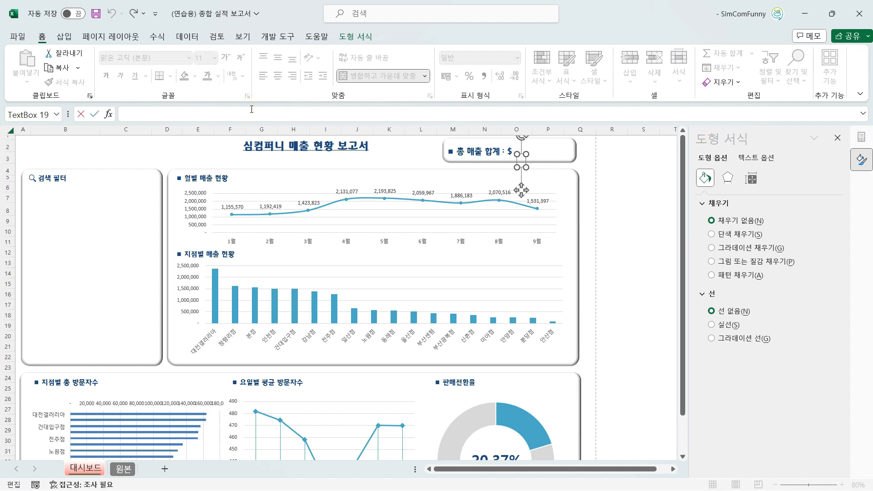
pyautogui.write('=')
pyautogui.click(123, 468)
pyautogui.moveTo(201, 255); pyautogui.dragTo(8, 282)
pyautogui.click(305, 183)
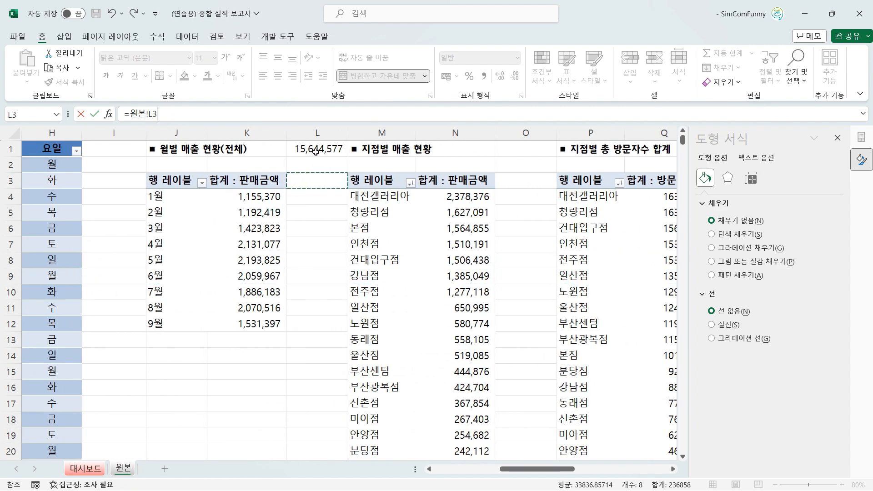
pyautogui.click(315, 152)
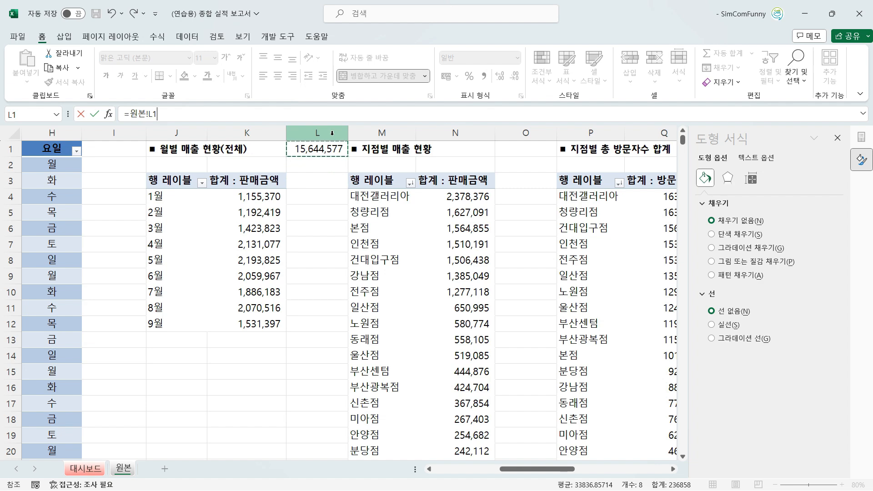
pyautogui.press('Return')
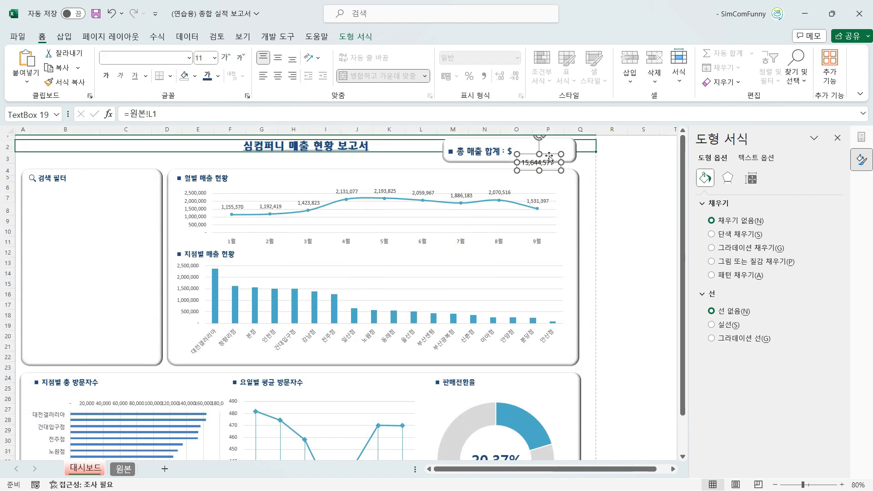
# Move the linked total sales text box up into the 총 매출 합계 box, right after the $ sign
pyautogui.click(535, 152)
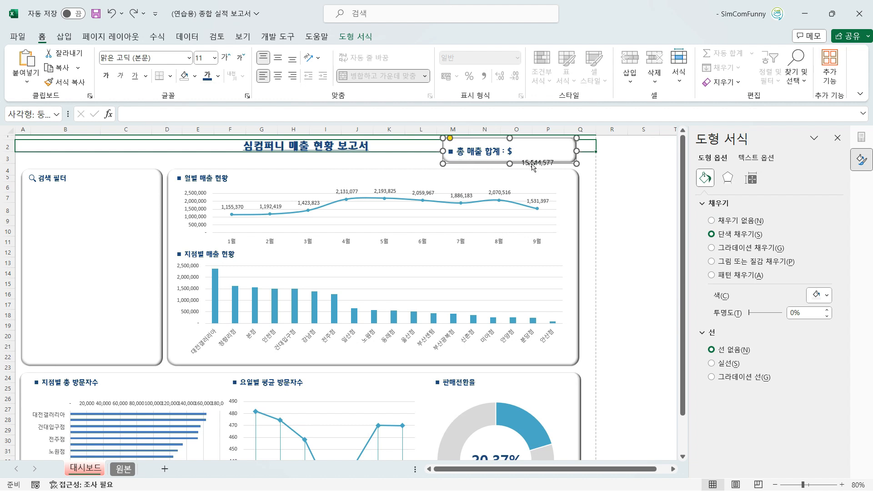
pyautogui.click(539, 169)
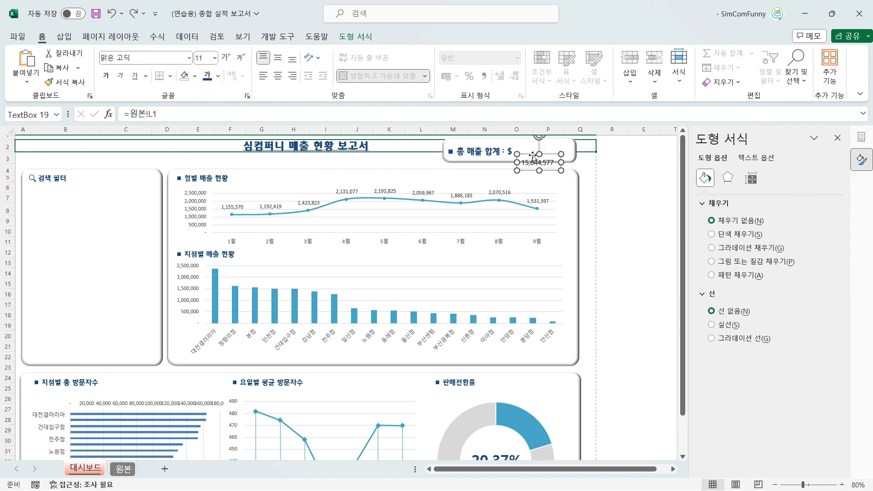
pyautogui.moveTo(529, 154); pyautogui.dragTo(525, 141)
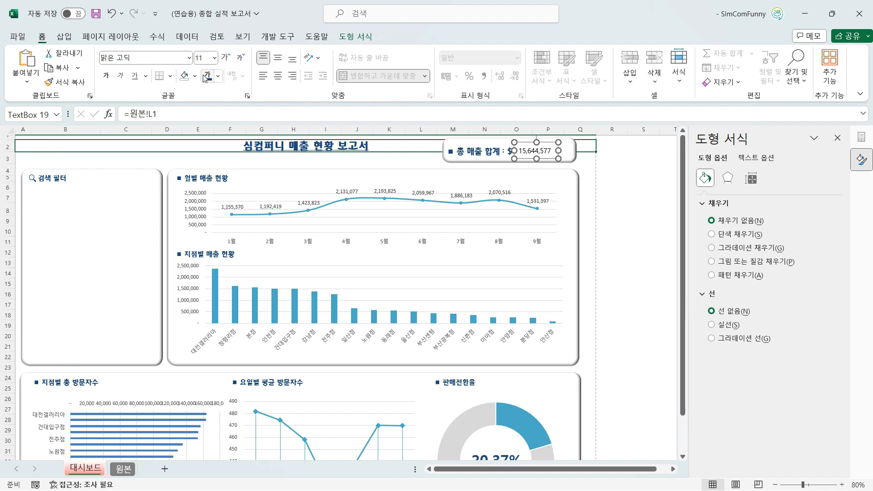
# Make the total sales figure bold at size 18 and realign its text box within the 총 매출 합계 box
pyautogui.click(106, 76)
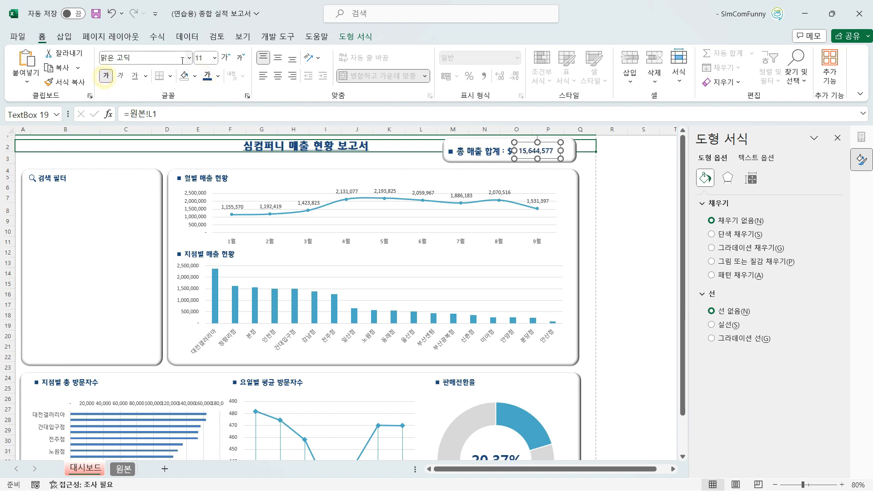
pyautogui.click(226, 58)
pyautogui.click(226, 58)
pyautogui.click(226, 57)
pyautogui.click(226, 58)
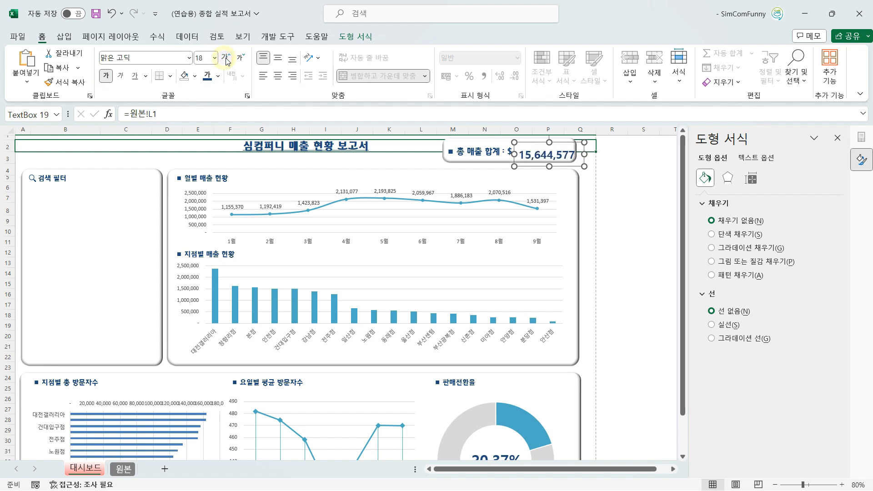
pyautogui.moveTo(530, 144); pyautogui.dragTo(524, 138)
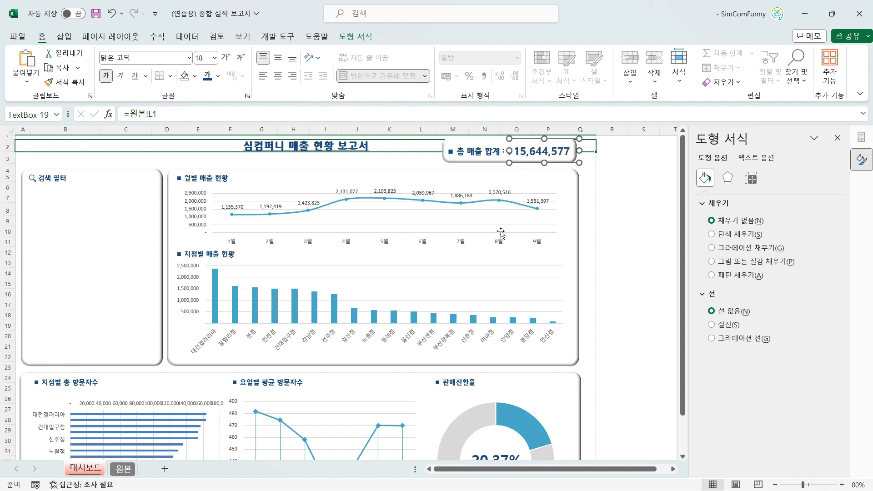
# Add data labels to the columns of the 지점별 매출 현황 chart
pyautogui.scroll(-1, 494, 266)
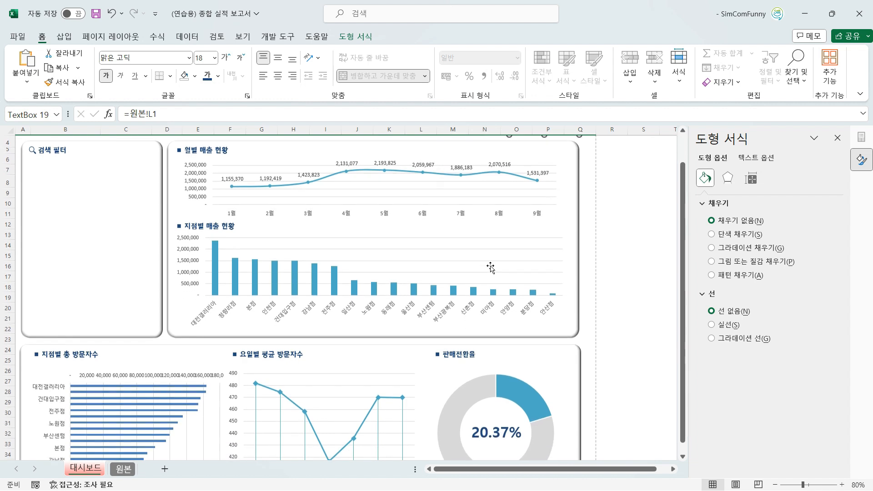
pyautogui.click(217, 278)
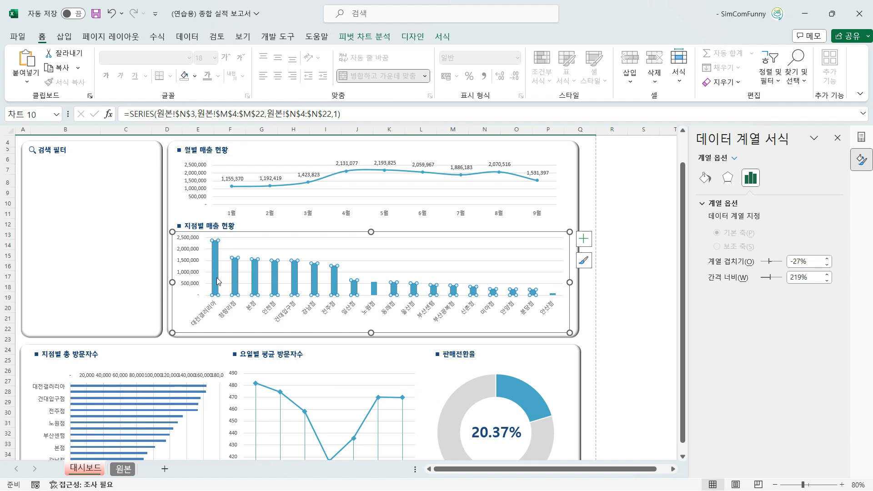
pyautogui.rightClick(217, 277)
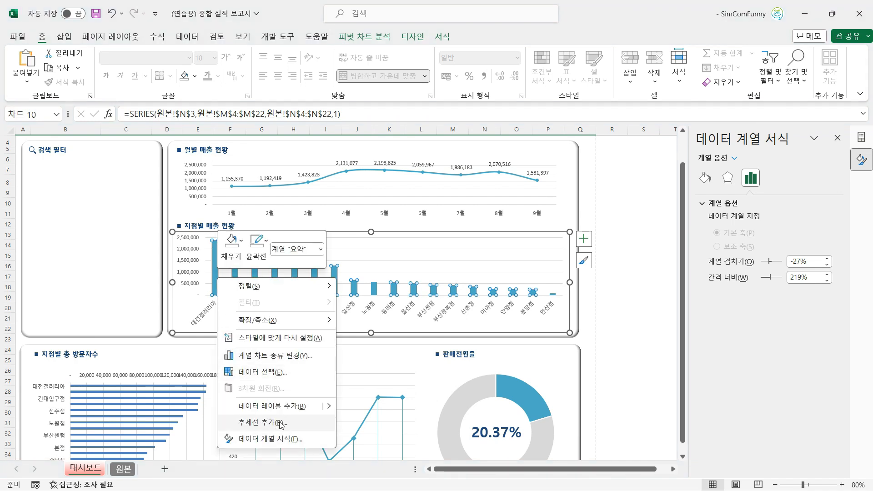
pyautogui.click(281, 406)
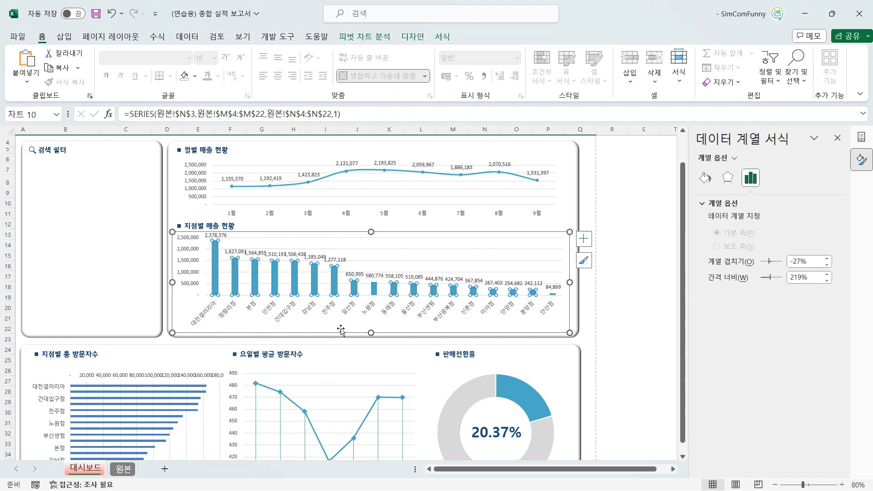
# Add data labels to the bars of the 지점별 총 방문자수 chart
pyautogui.scroll(-2, 147, 384)
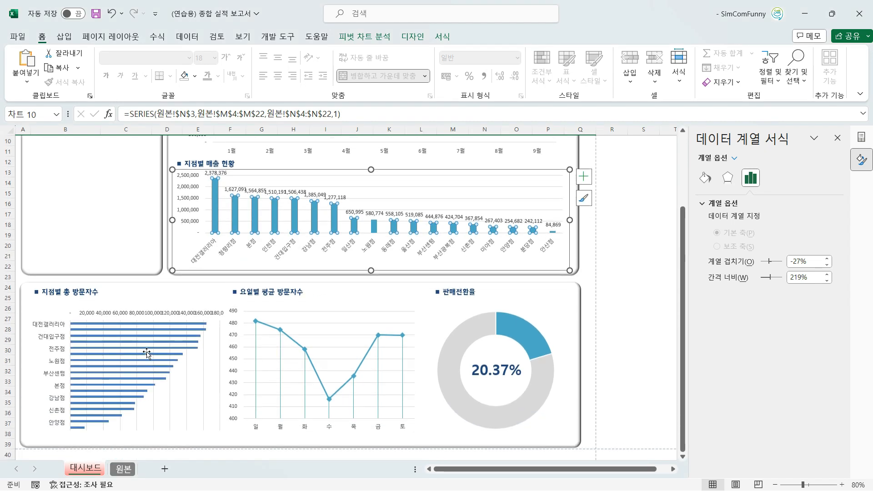
pyautogui.click(132, 345)
pyautogui.rightClick(132, 344)
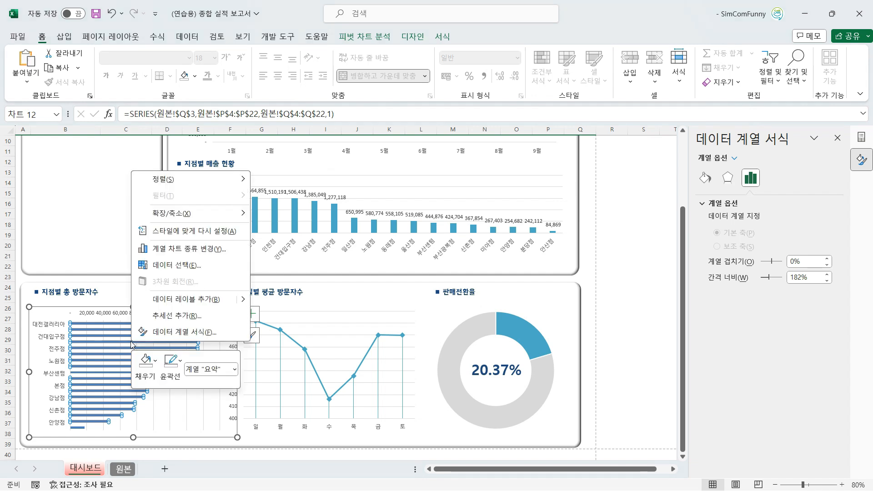
pyautogui.click(181, 304)
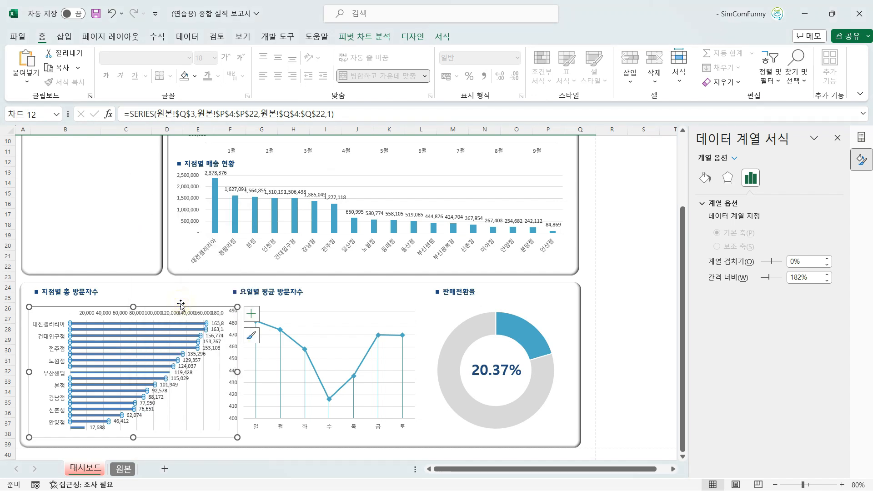
# Shift the 요일별 평균 방문자수 chart slightly right and extend the 지점별 총 방문자수 chart's left edge outward
pyautogui.click(326, 329)
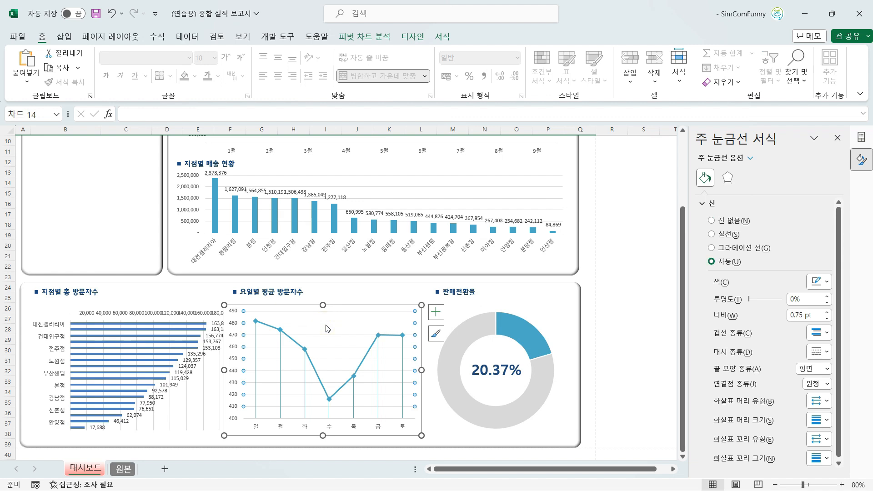
pyautogui.moveTo(329, 307); pyautogui.dragTo(342, 304)
pyautogui.click(340, 304)
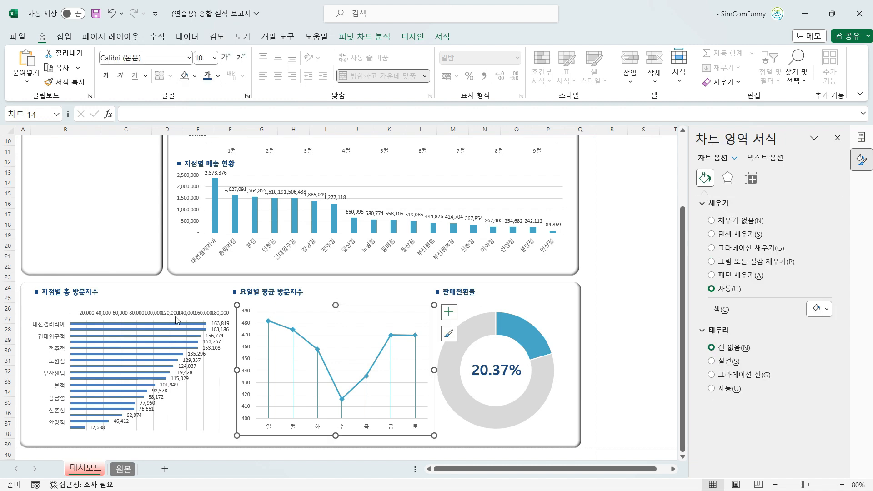
pyautogui.click(181, 338)
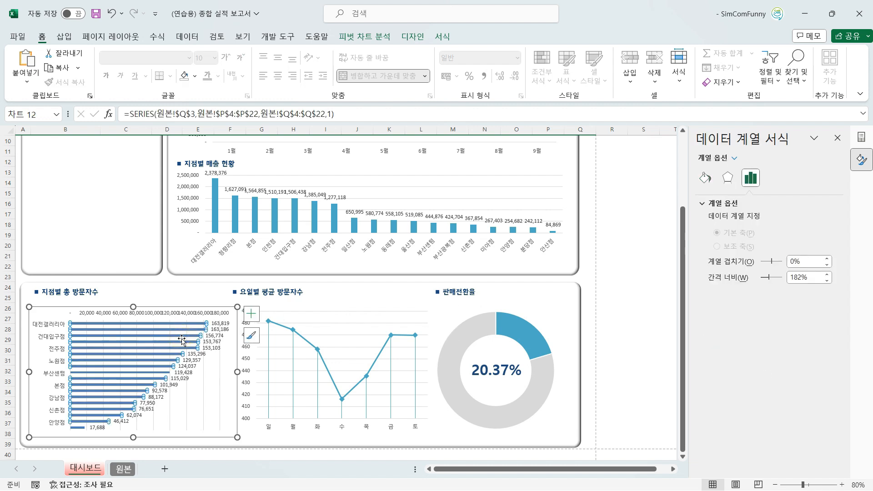
pyautogui.click(25, 371)
pyautogui.click(25, 371)
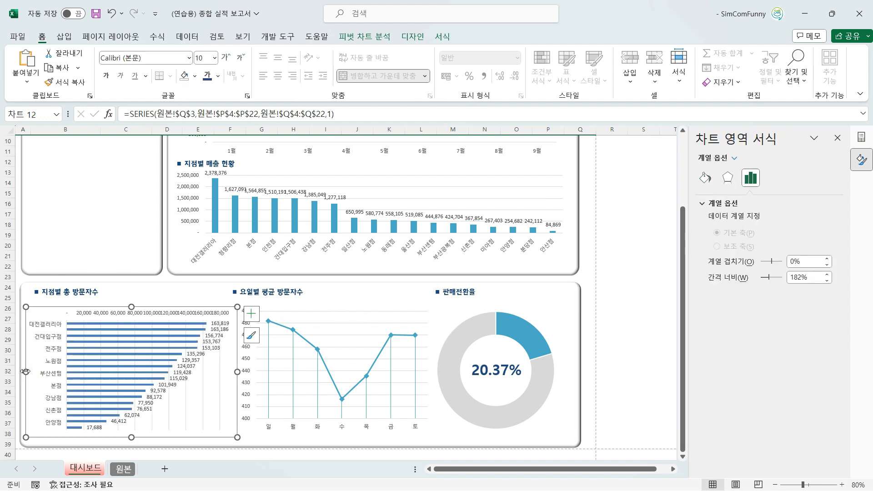
pyautogui.scroll(3, 246, 334)
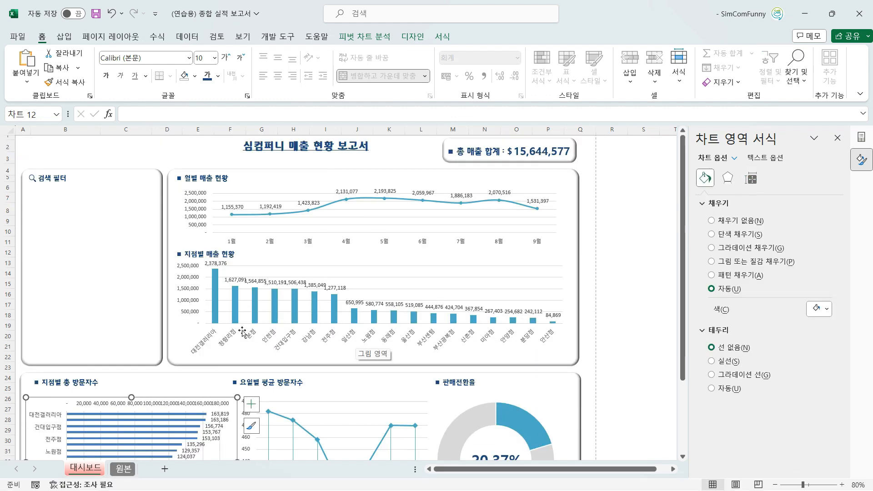
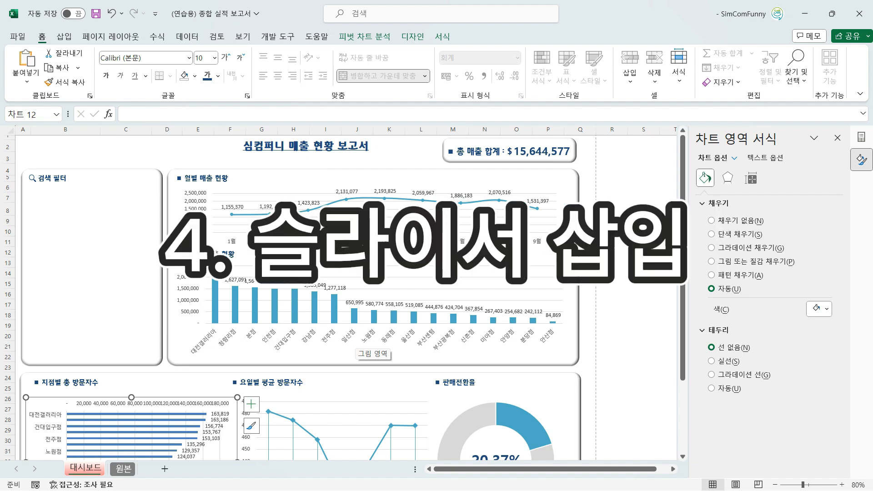
# Insert slicers for 매장, 요일 and 개월(날짜) from the monthly sales pivot table on the 원본 sheet
pyautogui.click(117, 471)
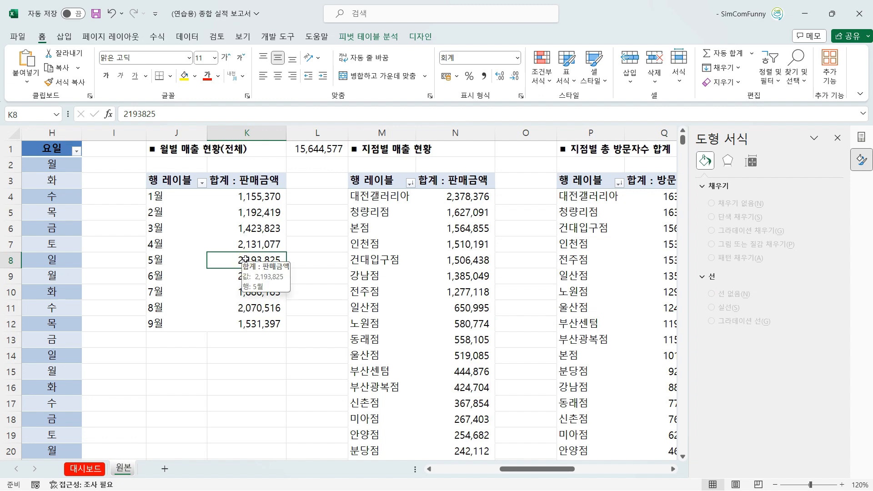
pyautogui.click(64, 36)
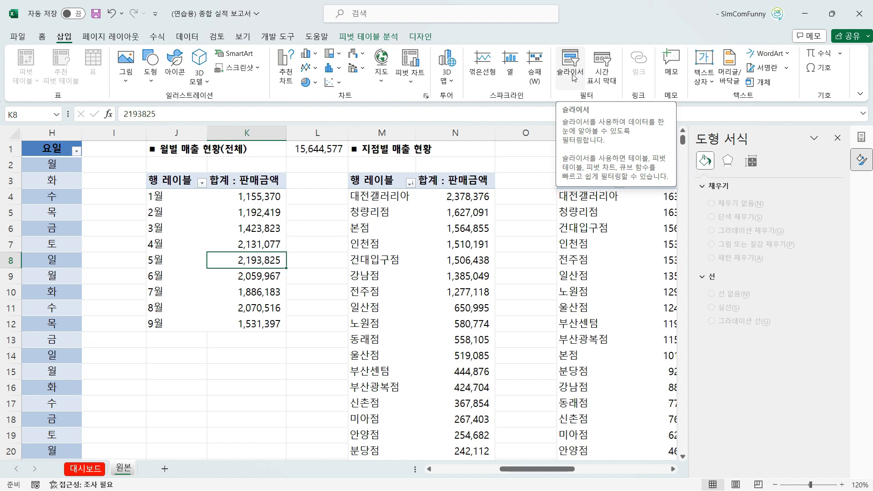
pyautogui.click(574, 78)
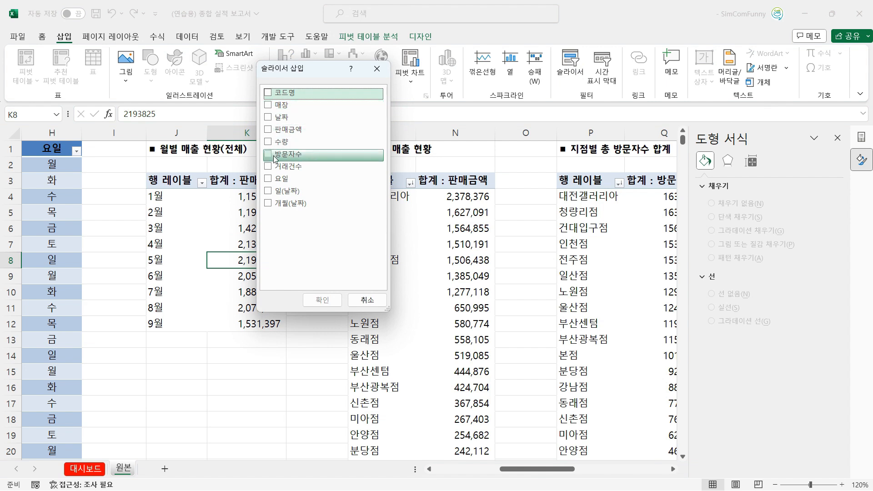
pyautogui.click(268, 203)
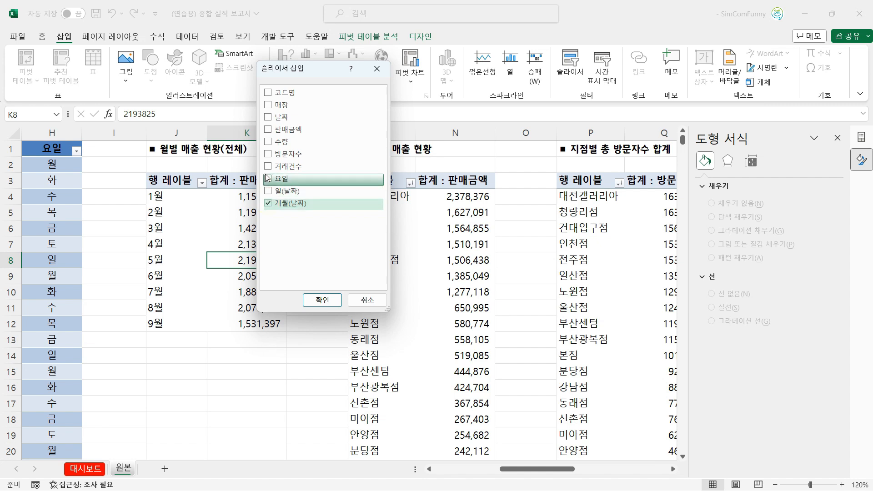
pyautogui.click(269, 179)
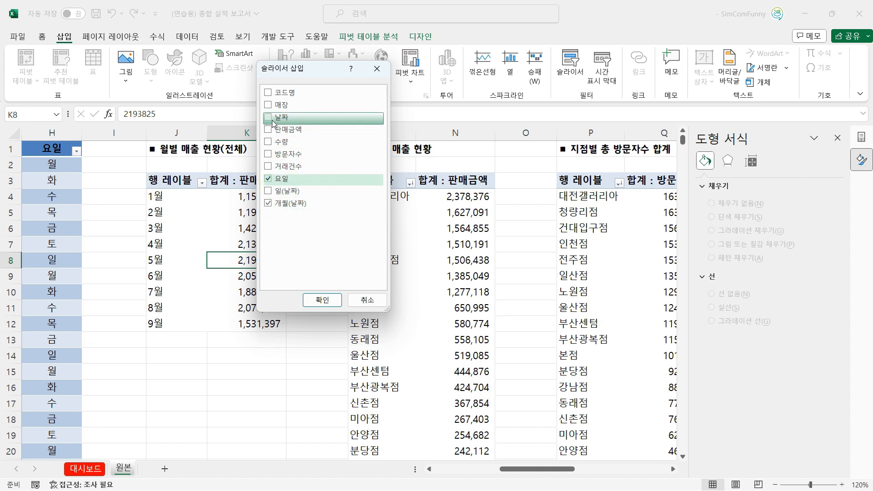
pyautogui.click(269, 106)
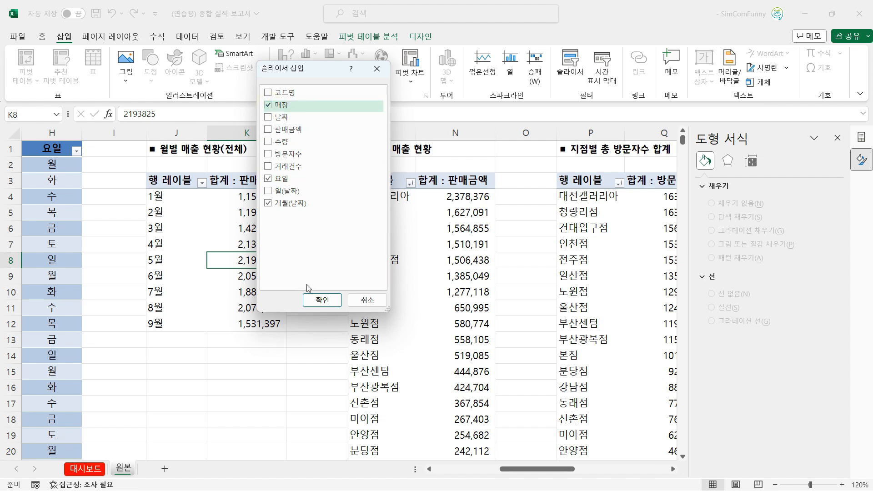
pyautogui.click(323, 300)
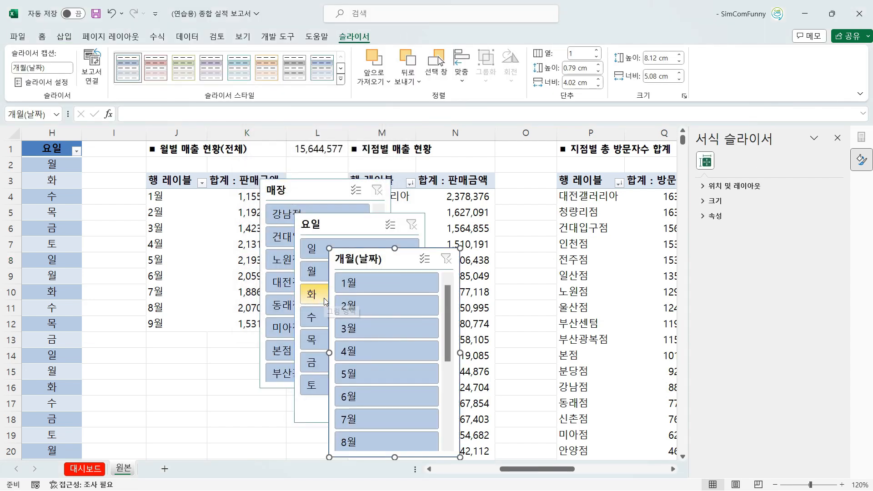
# Apply the dark teal slicer style to all three slicers together and cut them from the 원본 sheet
pyautogui.moveTo(366, 253); pyautogui.dragTo(404, 238)
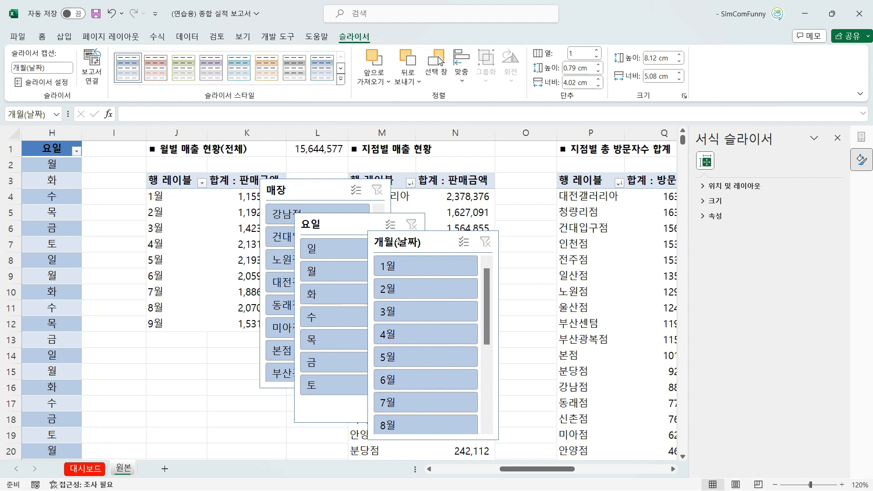
pyautogui.keyDown('ctrl'); pyautogui.click(338, 225); pyautogui.keyUp('ctrl')
pyautogui.keyDown('ctrl'); pyautogui.click(317, 191); pyautogui.keyUp('ctrl')
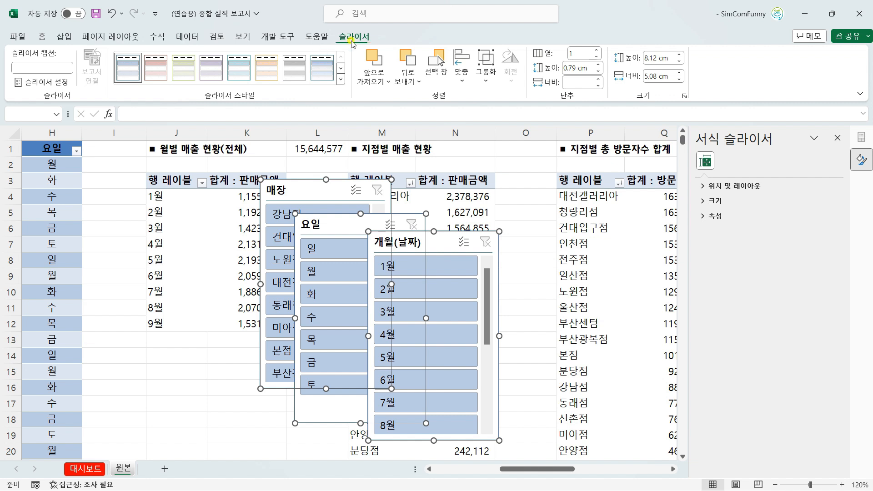
pyautogui.click(340, 82)
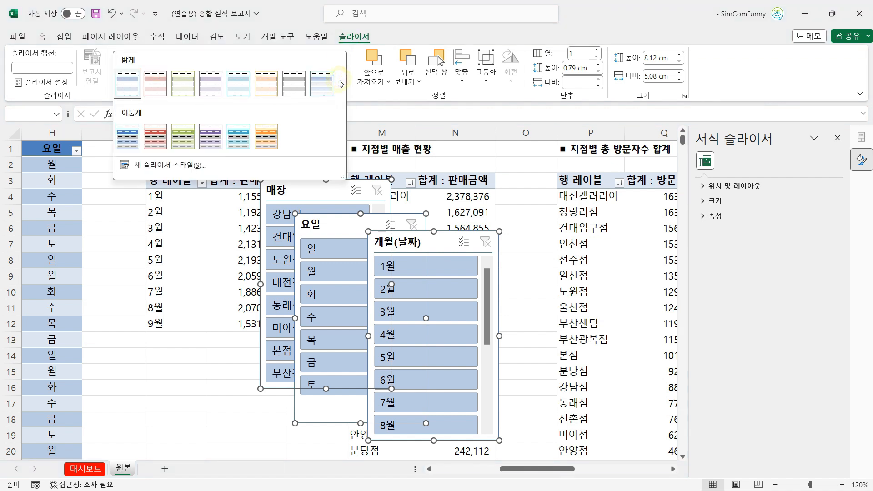
pyautogui.press('Escape')
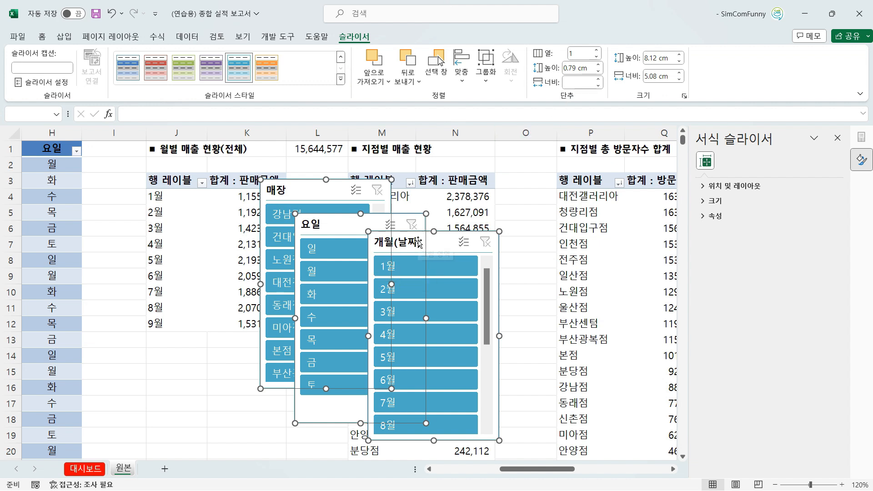
pyautogui.click(246, 260)
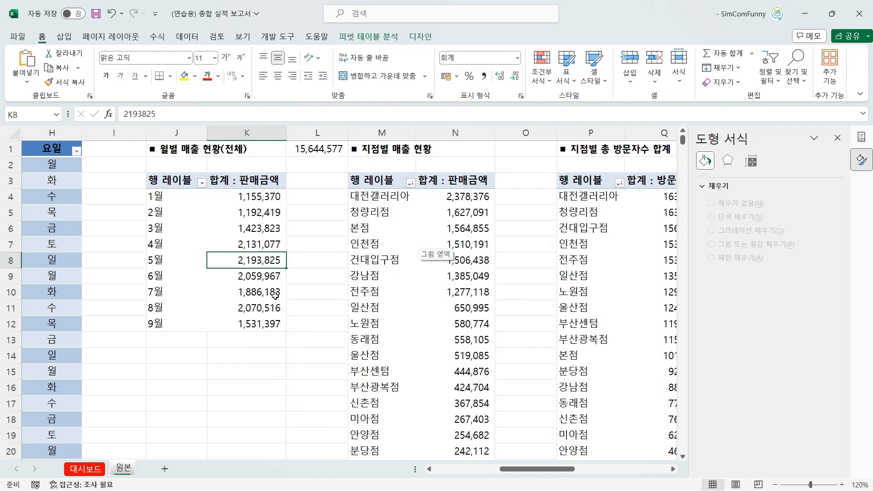
# Paste the three slicers onto the 대시보드 sheet, move them into the 검색 필터 box and widen them together to about 7.25 cm
pyautogui.click(84, 467)
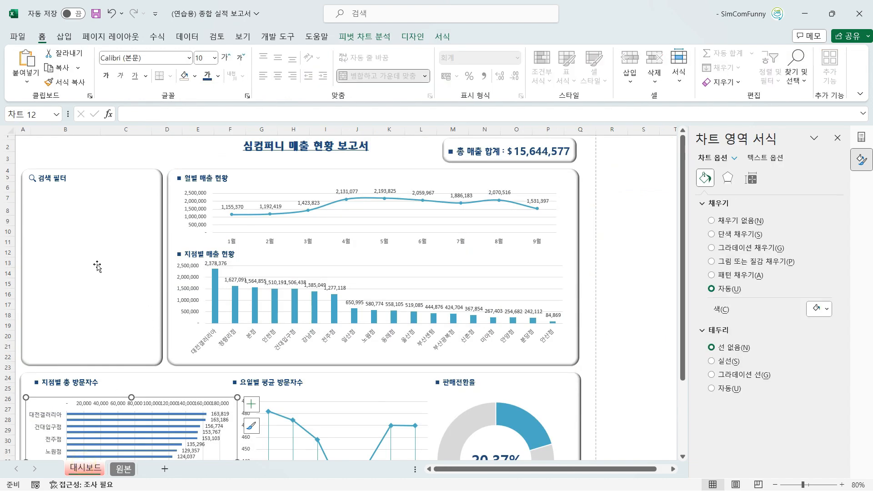
pyautogui.hotkey('ctrl', 'v')
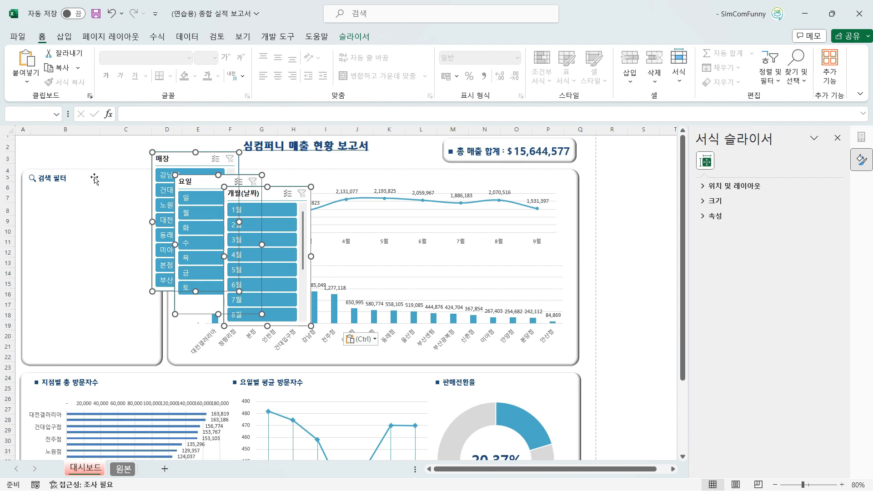
pyautogui.moveTo(183, 155); pyautogui.dragTo(61, 194)
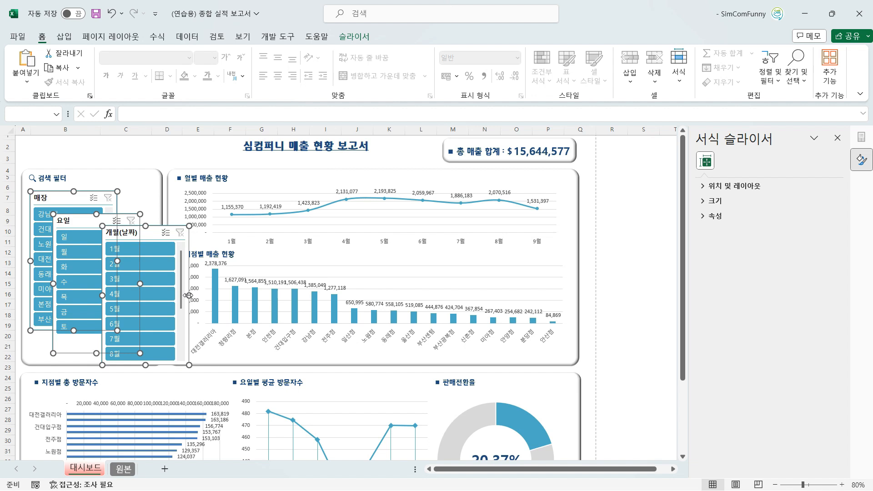
pyautogui.moveTo(188, 295); pyautogui.dragTo(227, 302)
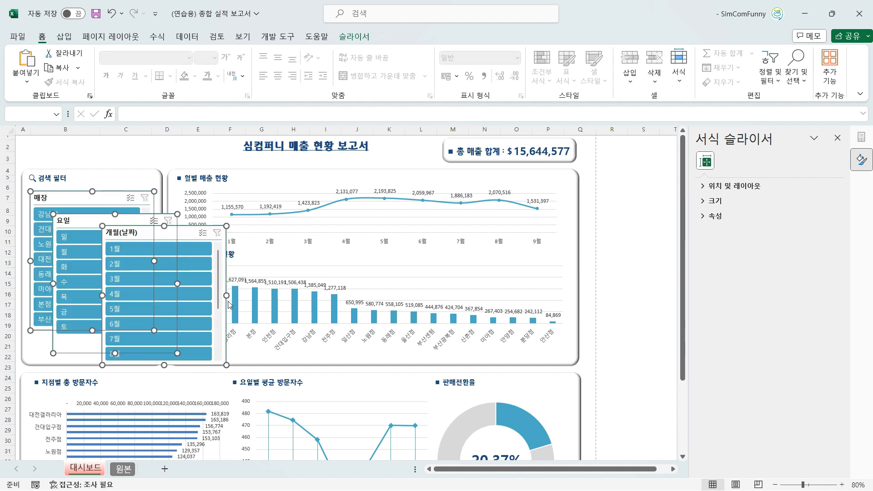
# Separate the overlapping slicers and place the 개월(날짜) slicer directly under the 검색 필터 heading
pyautogui.click(148, 169)
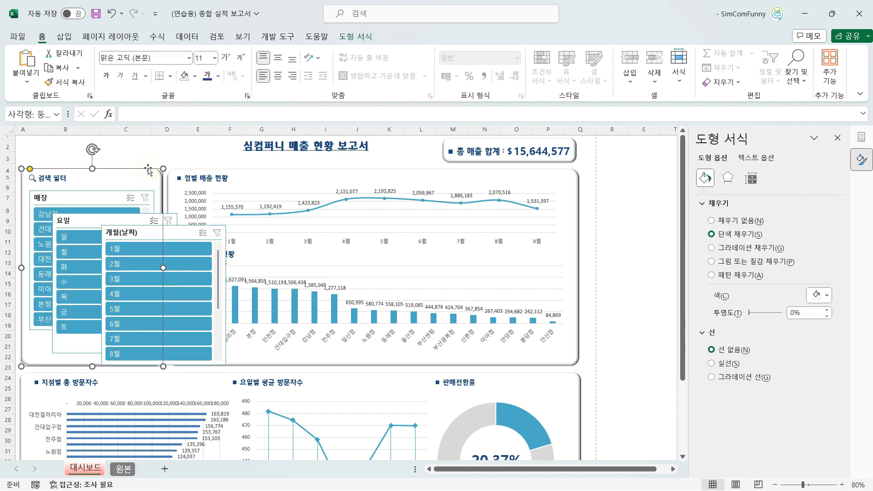
pyautogui.moveTo(172, 233); pyautogui.dragTo(269, 250)
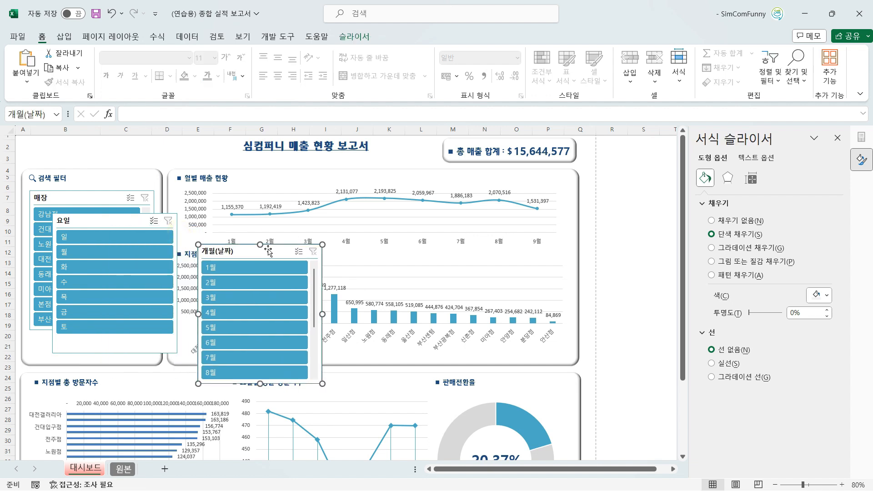
pyautogui.moveTo(80, 220); pyautogui.dragTo(293, 214)
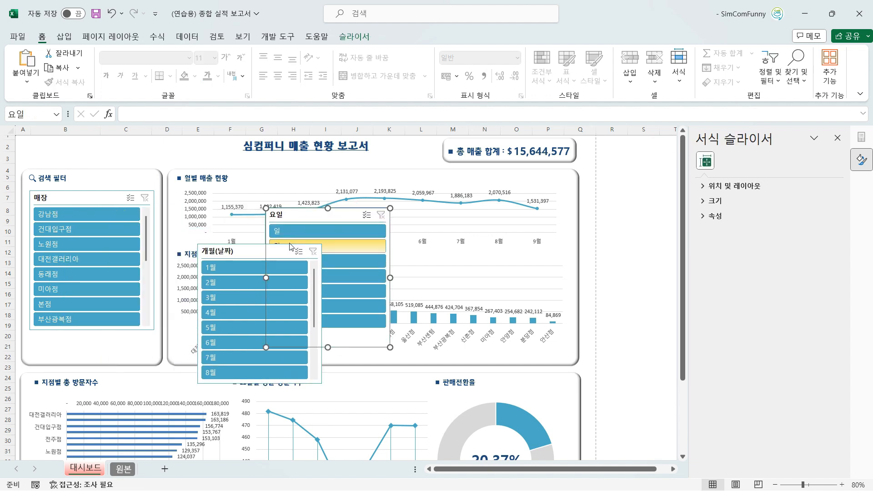
pyautogui.moveTo(248, 251); pyautogui.dragTo(336, 260)
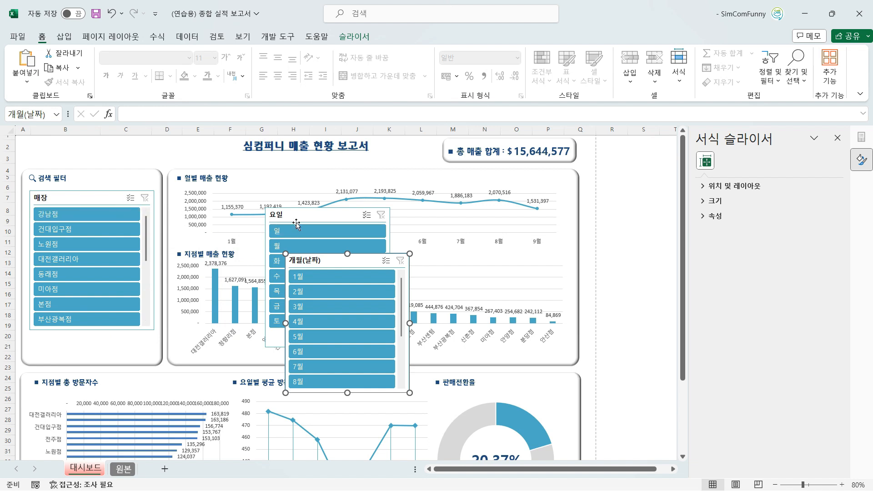
pyautogui.moveTo(79, 197); pyautogui.dragTo(192, 292)
pyautogui.moveTo(326, 259); pyautogui.dragTo(74, 194)
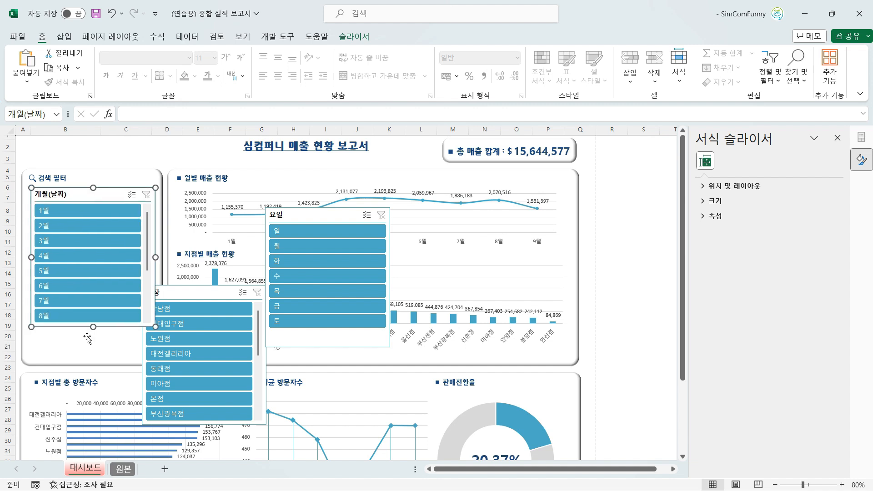
# Shorten the 개월(날짜) slicer to about 3.83 cm, arrange its buttons in 3 columns and nudge it slightly up
pyautogui.moveTo(92, 326); pyautogui.dragTo(90, 253)
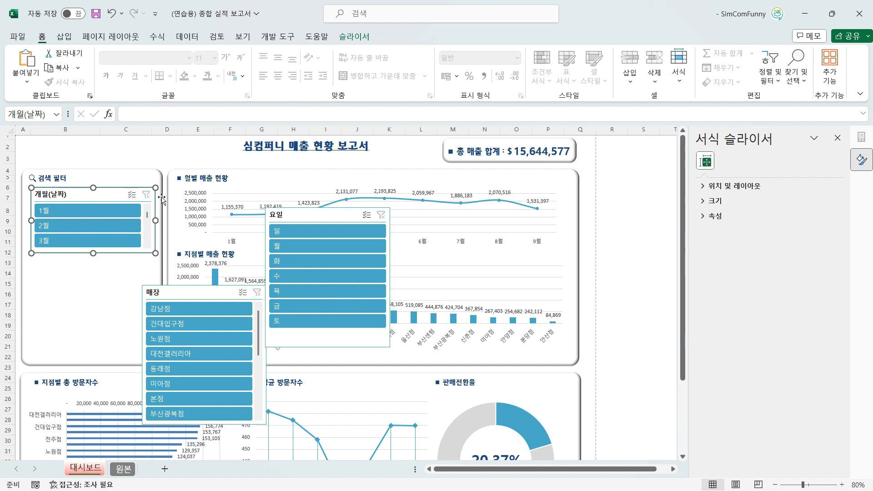
pyautogui.click(364, 36)
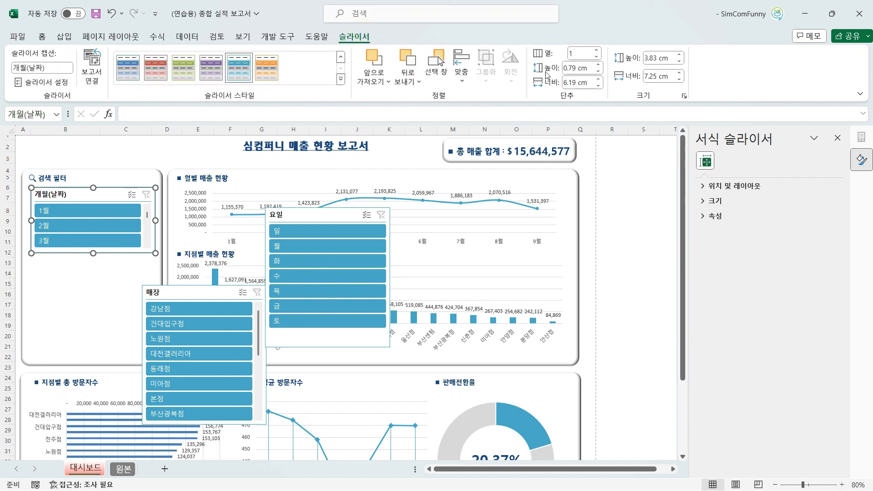
pyautogui.click(575, 54)
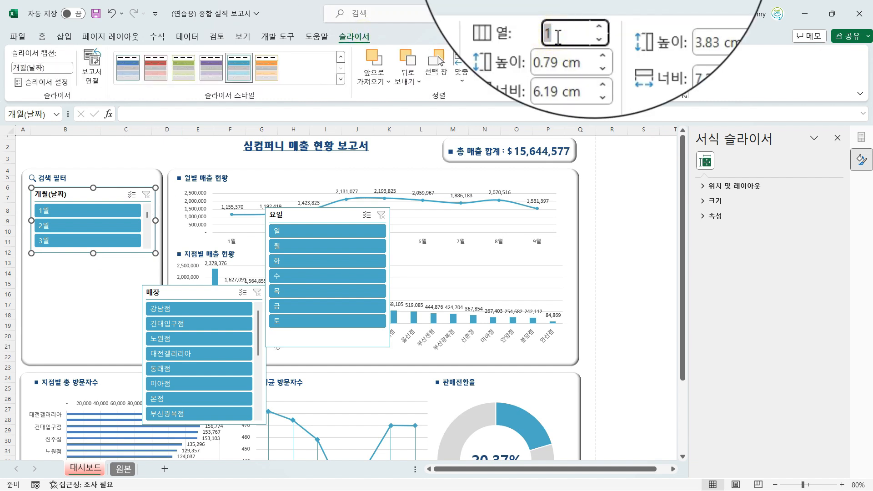
pyautogui.write('3')
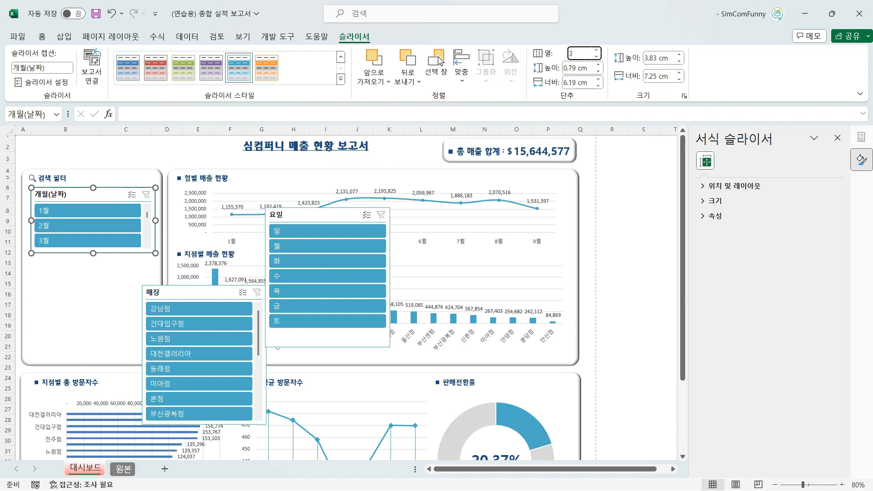
pyautogui.press('Return')
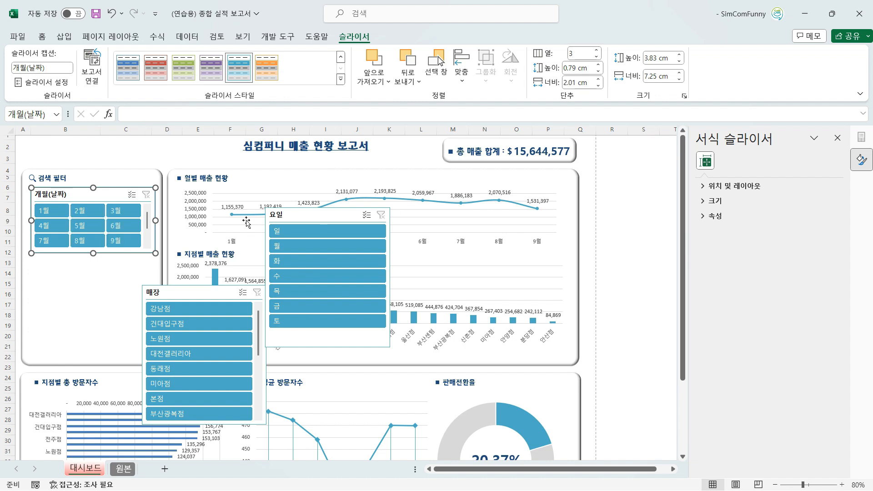
pyautogui.moveTo(88, 190); pyautogui.dragTo(88, 189)
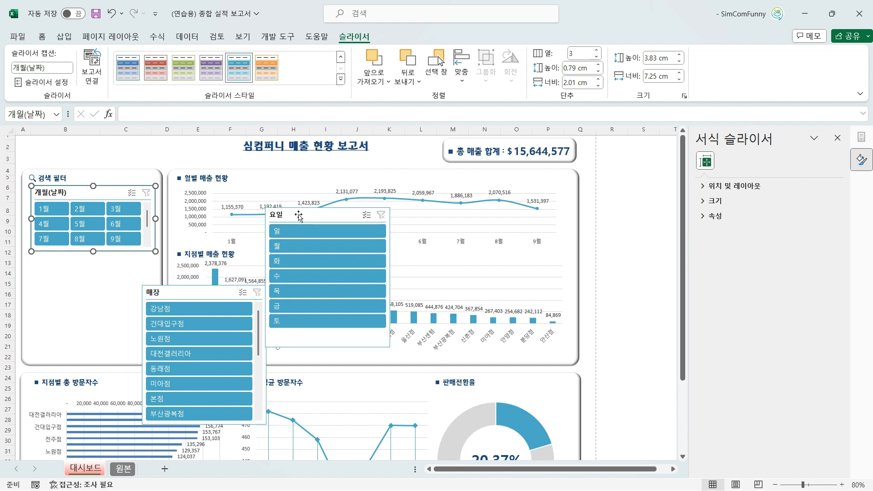
# Place the 요일 slicer below the 개월(날짜) slicer, shorten it to about 2.74 cm and set it to 4 columns
pyautogui.moveTo(286, 221); pyautogui.dragTo(63, 261)
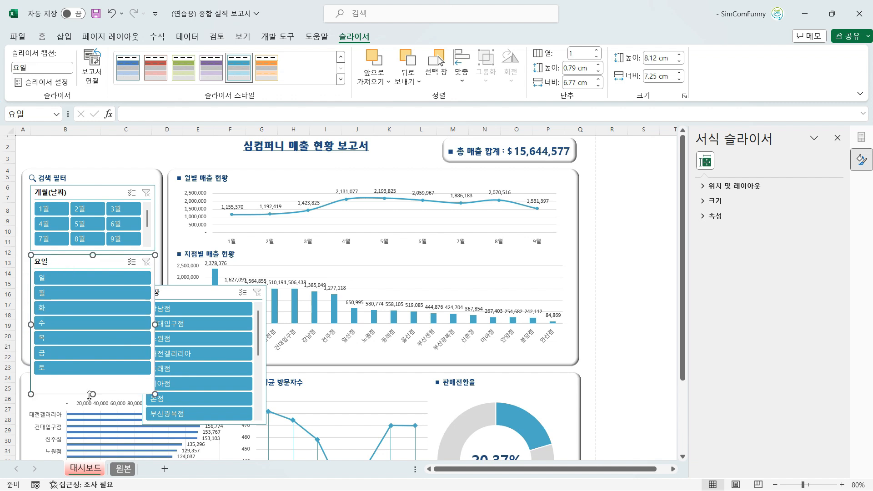
pyautogui.moveTo(90, 395); pyautogui.dragTo(102, 302)
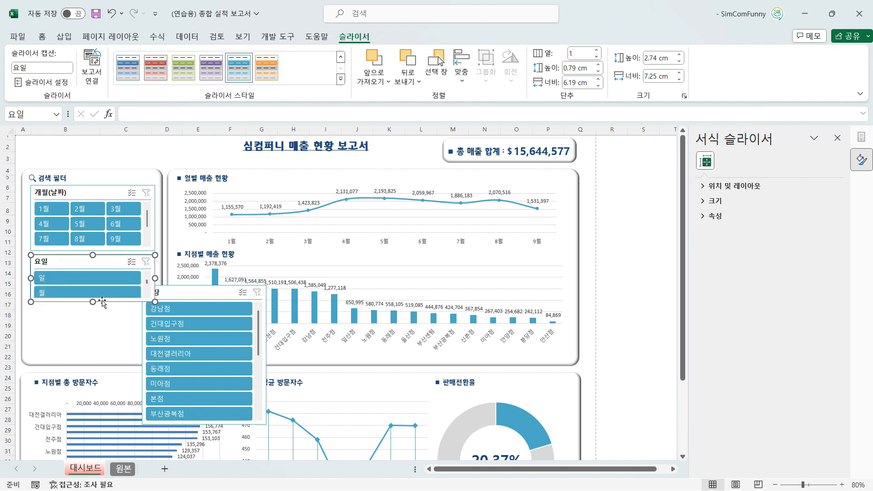
pyautogui.click(590, 54)
pyautogui.write('4')
pyautogui.press('Return')
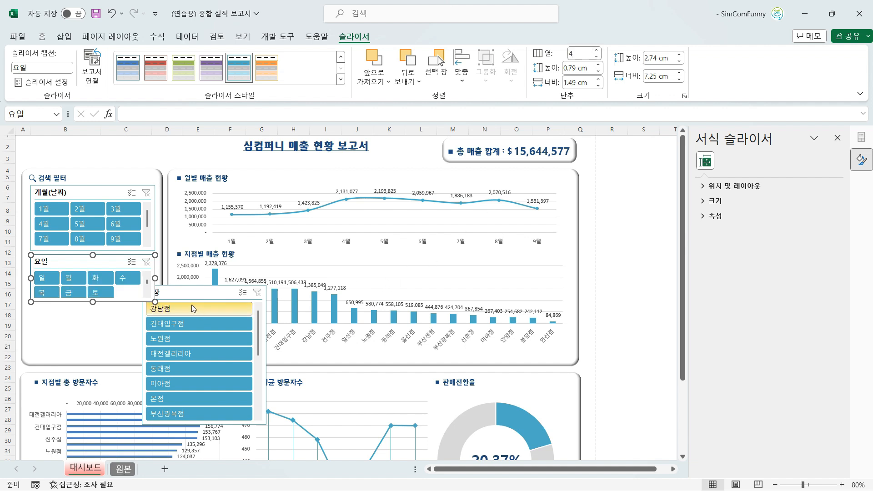
# Move the 매장 slicer clear of the filter box and stretch the 요일 slicer's lower edge slightly downward
pyautogui.moveTo(197, 289); pyautogui.dragTo(293, 308)
pyautogui.click(106, 304)
pyautogui.click(95, 302)
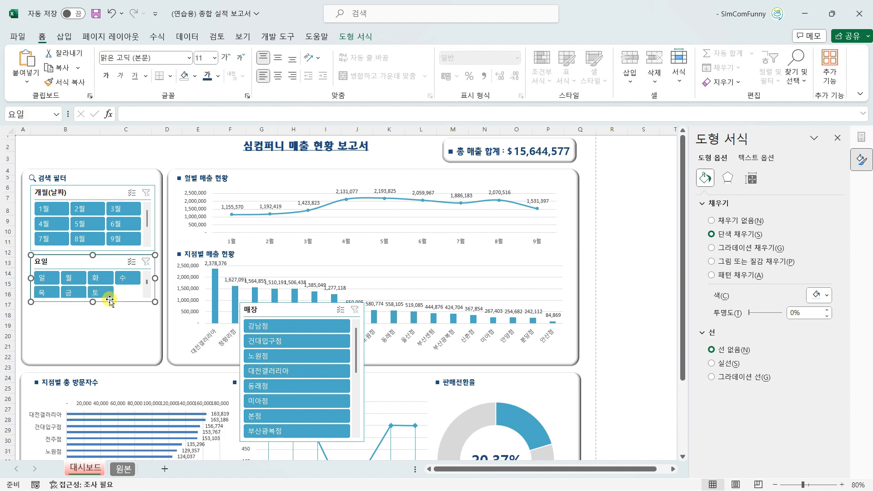
pyautogui.moveTo(93, 301); pyautogui.dragTo(93, 304)
# Fit the 매장 slicer below the 요일 slicer at about 3.31 cm high and set it to 2 columns
pyautogui.moveTo(267, 310); pyautogui.dragTo(56, 314)
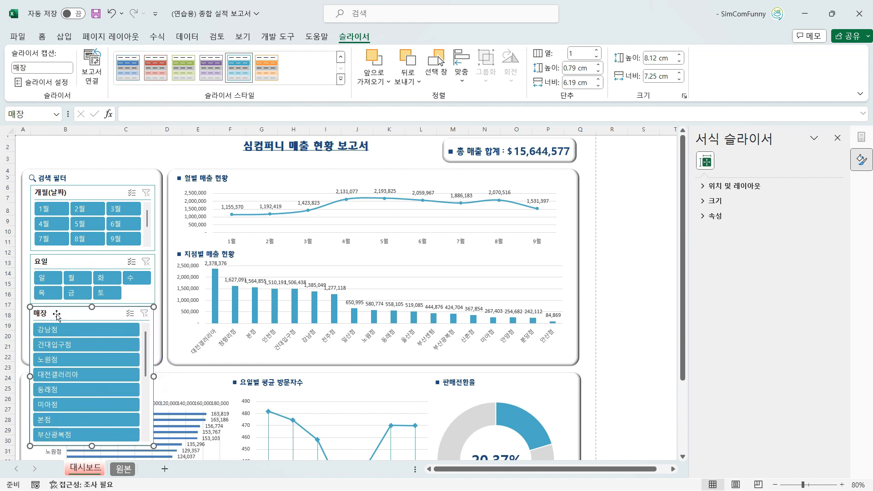
pyautogui.scroll(-3, 77, 353)
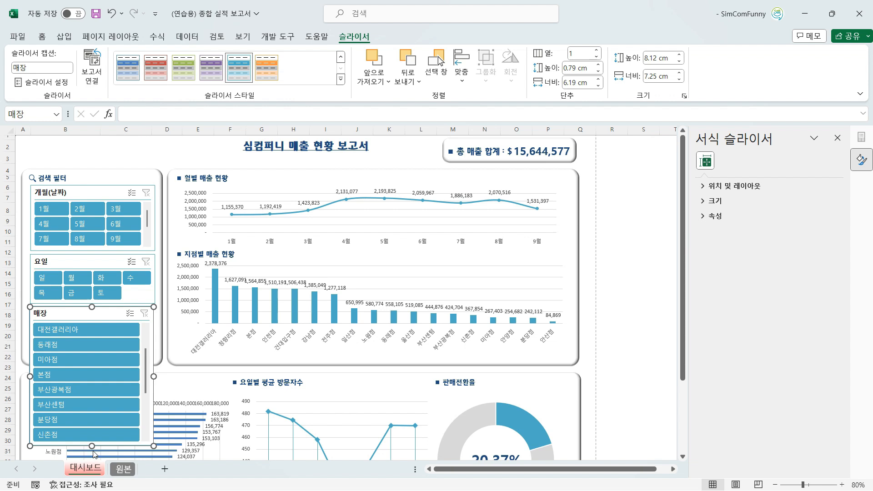
pyautogui.moveTo(91, 448)
pyautogui.mouseDown()
pyautogui.moveTo(95, 351)
pyautogui.moveTo(97, 362)
pyautogui.mouseUp()
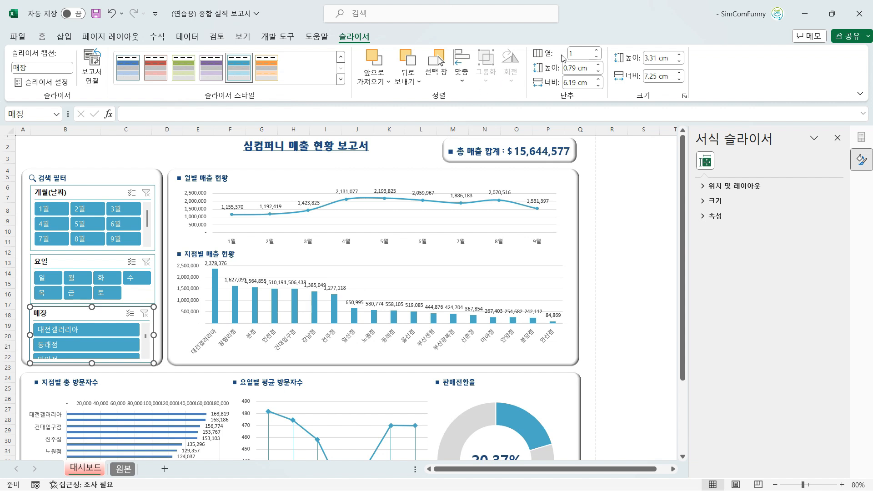
pyautogui.click(576, 55)
pyautogui.write('2')
pyautogui.press('Return')
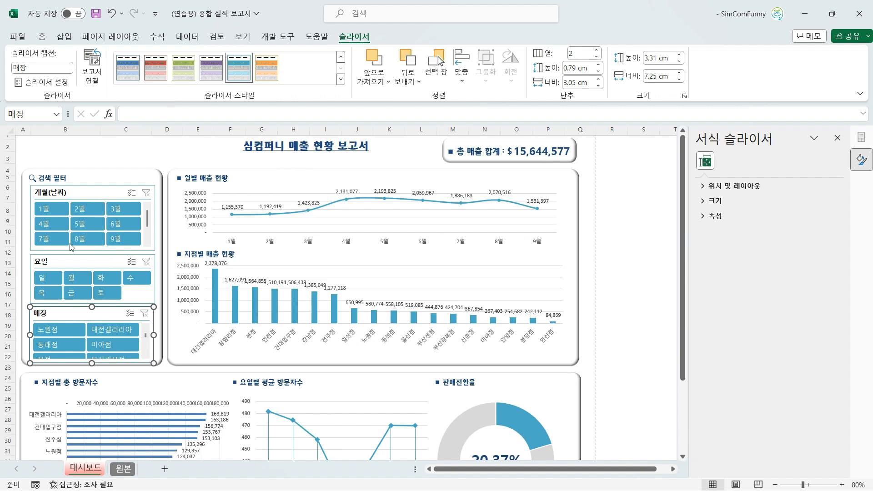
# Change the 매장 slicer's header caption to 지점명 in its slicer settings
pyautogui.rightClick(89, 315)
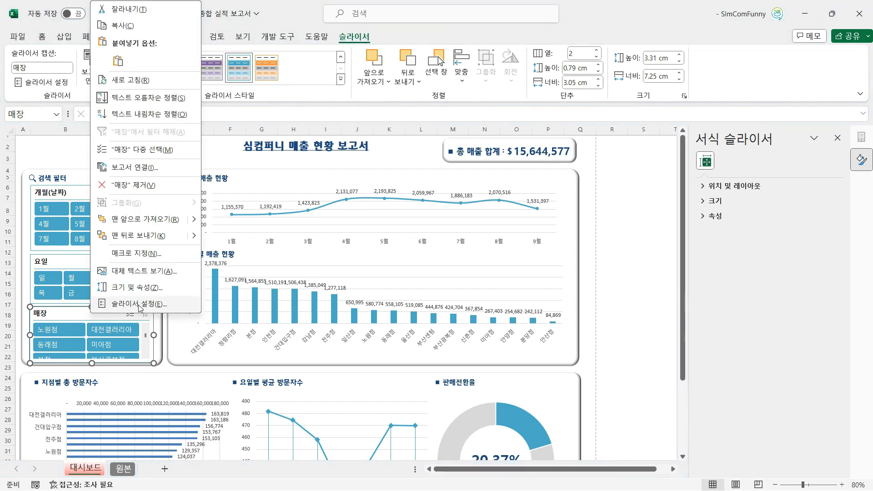
pyautogui.click(139, 307)
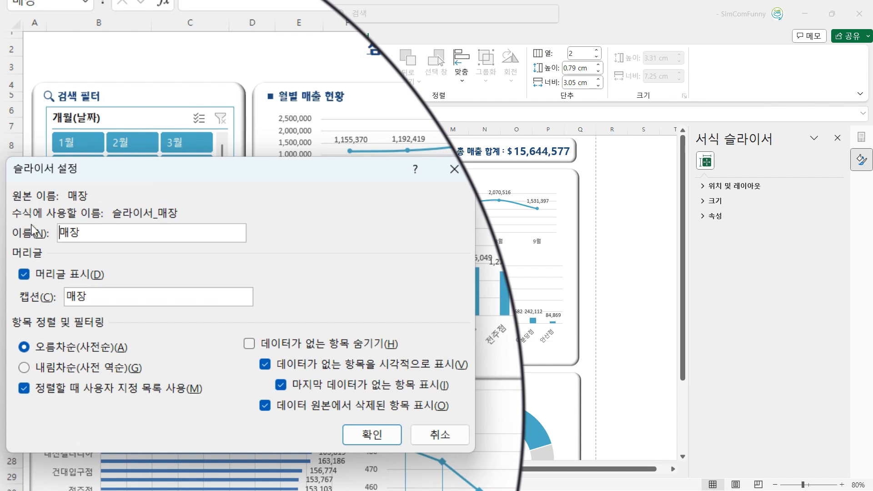
pyautogui.moveTo(96, 297); pyautogui.dragTo(38, 302)
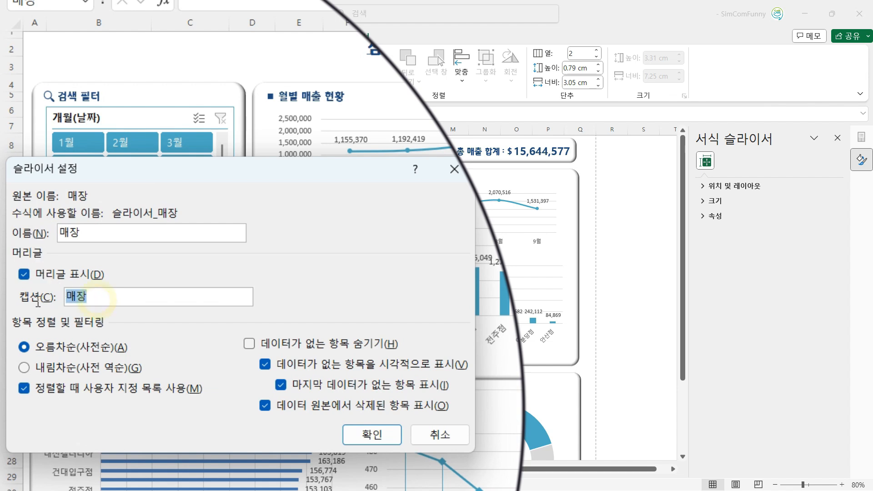
pyautogui.write('지점ㅂ')
pyautogui.write('명')
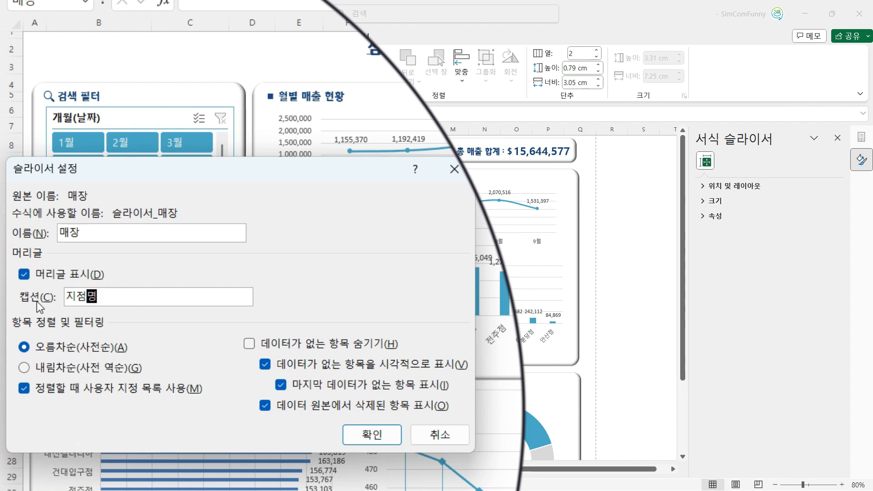
pyautogui.click(372, 434)
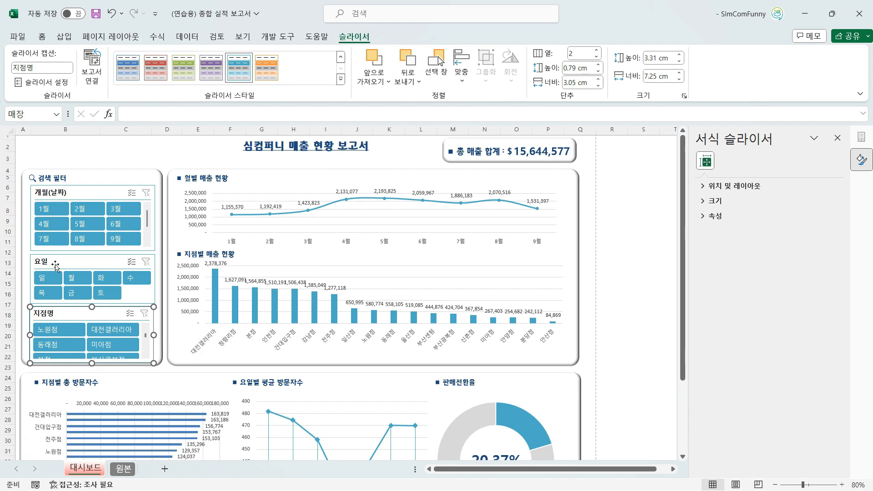
# Change the 개월(날짜) slicer's header caption to 월 in its slicer settings
pyautogui.click(89, 193)
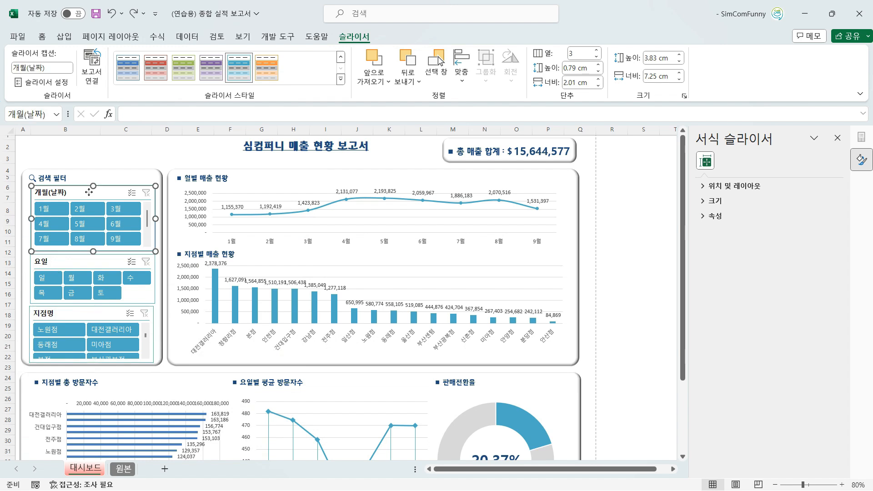
pyautogui.rightClick(88, 192)
pyautogui.click(148, 478)
pyautogui.moveTo(144, 294); pyautogui.dragTo(230, 273)
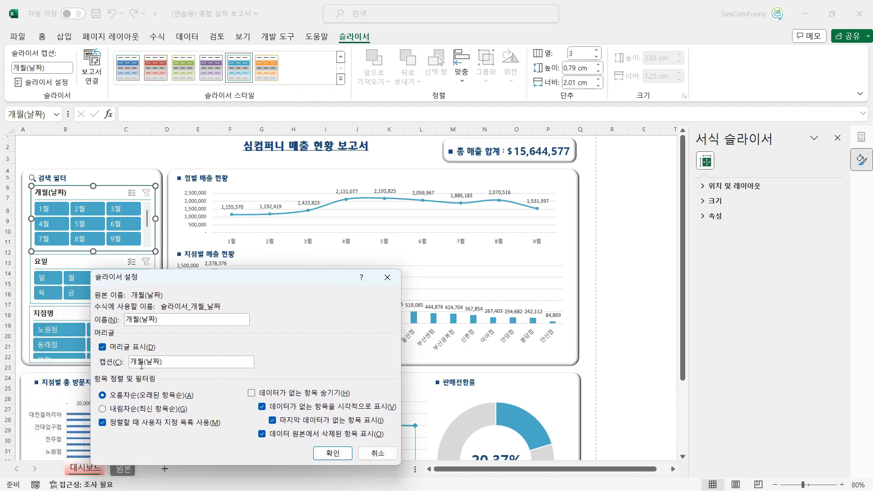
pyautogui.moveTo(164, 362); pyautogui.dragTo(116, 367)
pyautogui.write('월')
pyautogui.click(333, 453)
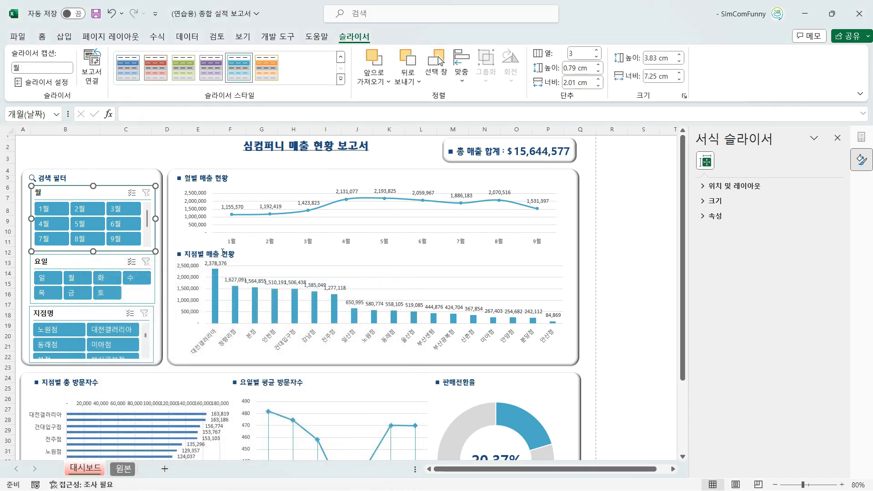
# Test the 월 slicer by filtering on single months in turn, including 2월, 3월, 5월 and 6월, and examine which charts respond
pyautogui.click(104, 209)
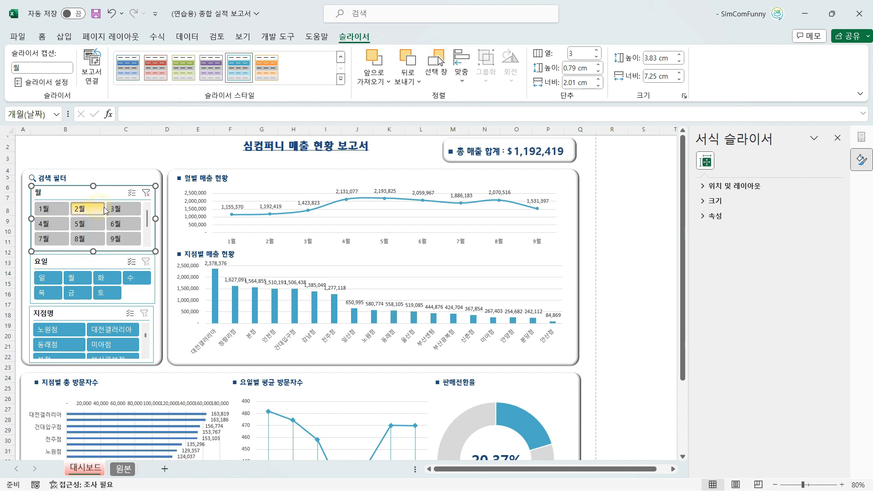
pyautogui.click(121, 210)
pyautogui.click(103, 210)
pyautogui.click(121, 213)
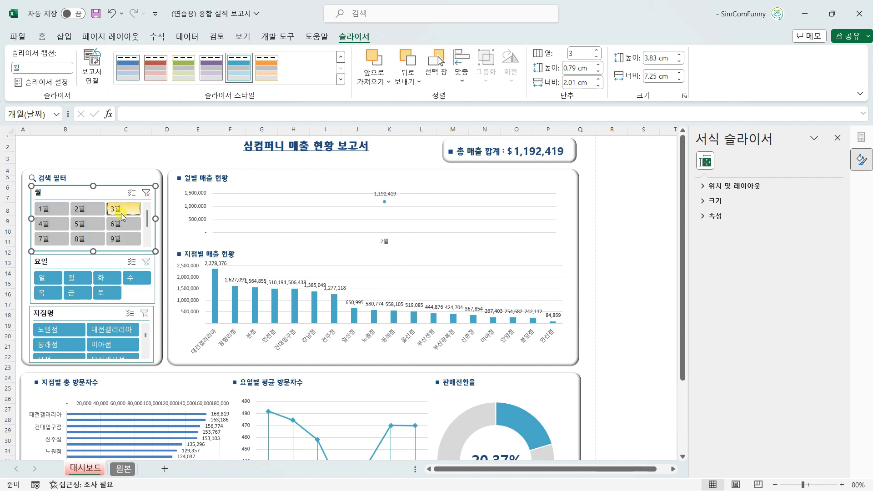
pyautogui.click(118, 223)
pyautogui.click(101, 223)
pyautogui.click(95, 213)
pyautogui.click(113, 212)
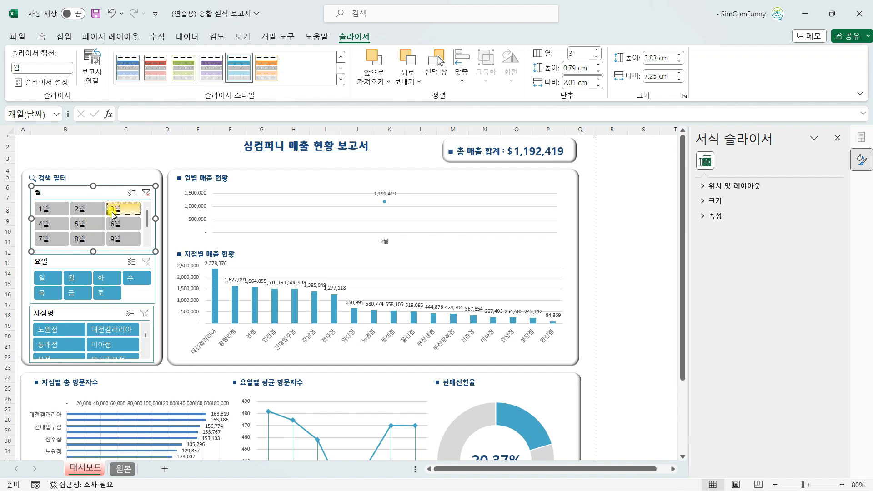
pyautogui.click(117, 224)
pyautogui.click(97, 220)
pyautogui.click(111, 227)
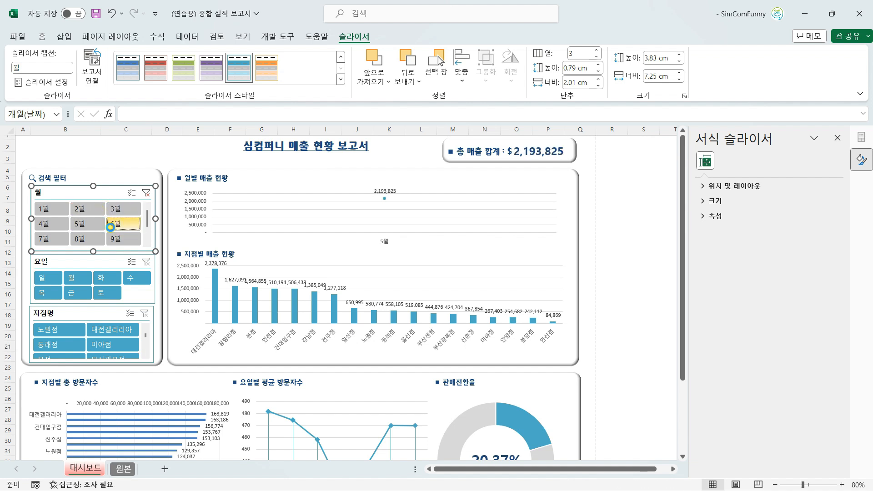
# Clear the 월 slicer's filter and set its report connections to include all five pivot tables on the 원본 sheet
pyautogui.click(146, 194)
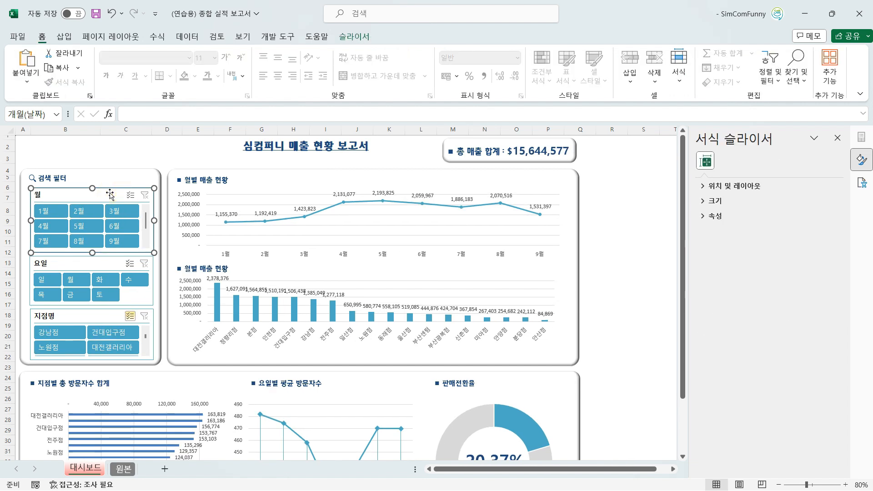
pyautogui.rightClick(110, 195)
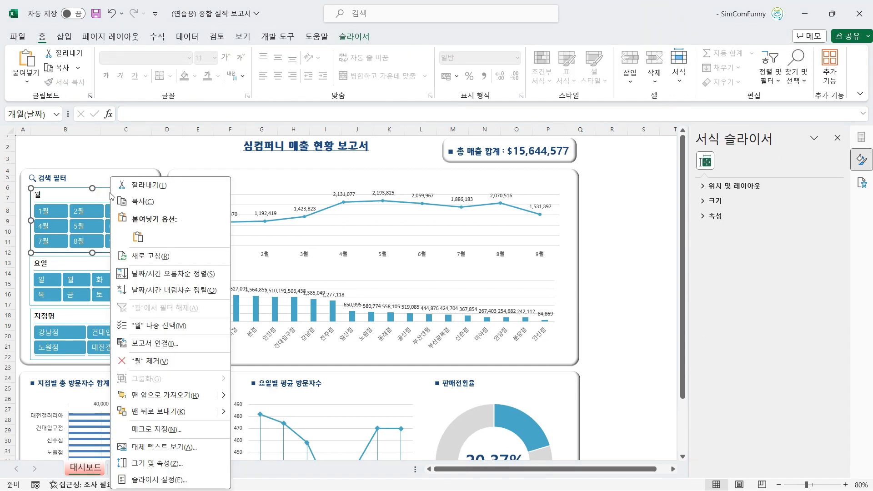
pyautogui.click(176, 347)
pyautogui.moveTo(167, 314); pyautogui.dragTo(181, 158)
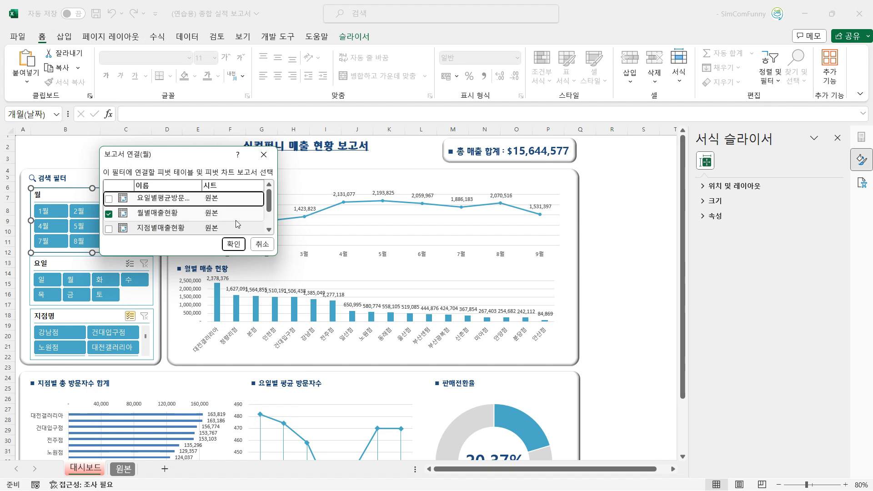
pyautogui.moveTo(276, 257); pyautogui.dragTo(298, 323)
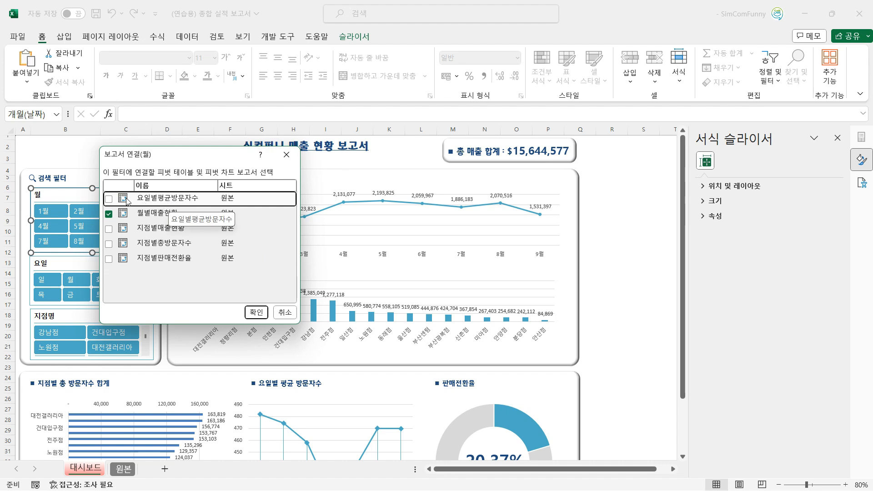
pyautogui.click(109, 199)
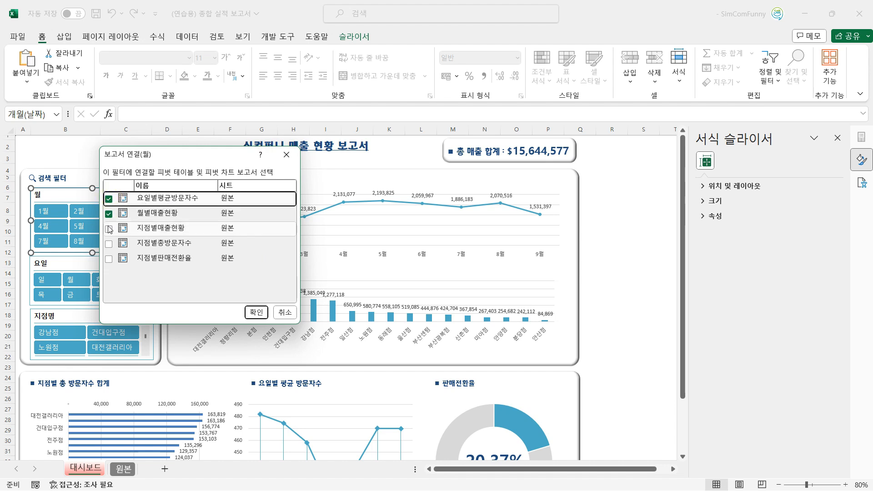
pyautogui.click(108, 229)
pyautogui.click(109, 244)
pyautogui.click(108, 259)
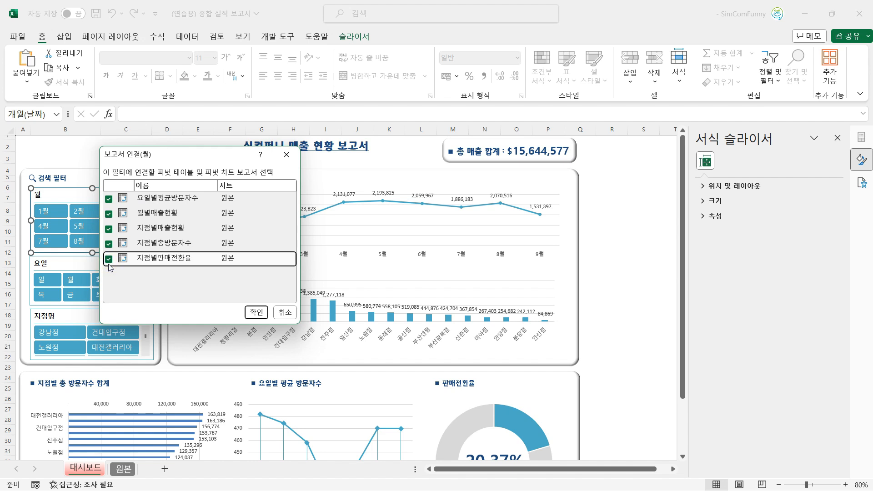
pyautogui.click(257, 313)
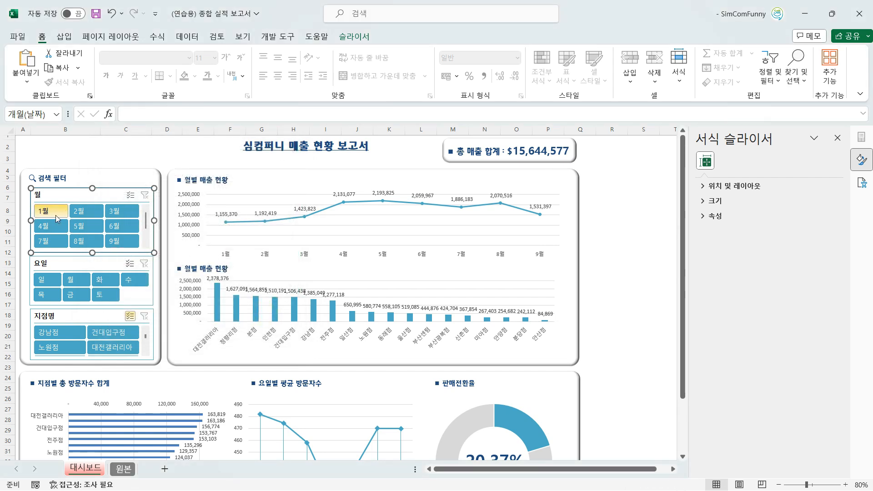
# Test the 월 slicer on single months from 1월 to 6월 and 9월, and examine all the charts in full-screen view
pyautogui.click(54, 215)
pyautogui.click(79, 214)
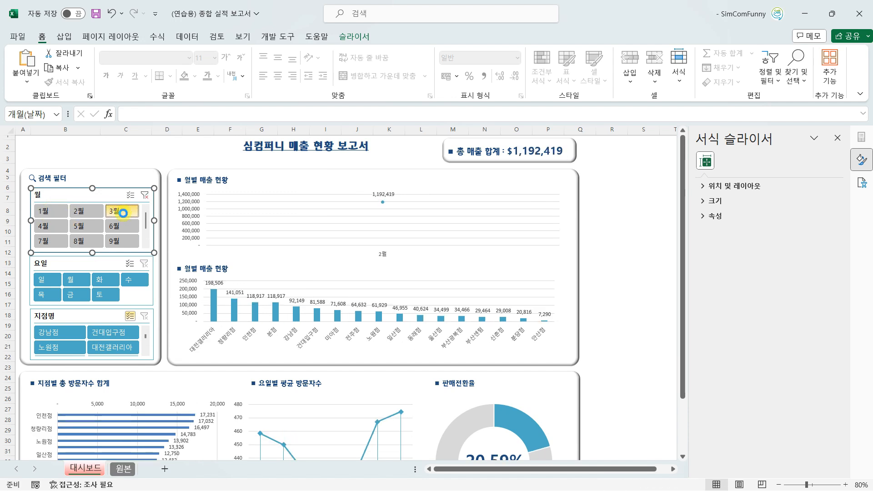
pyautogui.click(119, 211)
pyautogui.click(54, 224)
pyautogui.click(77, 225)
pyautogui.click(117, 225)
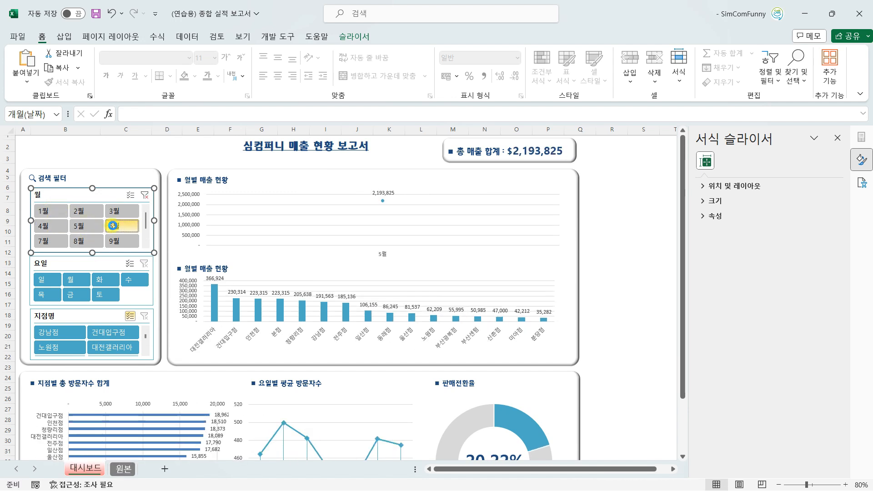
pyautogui.click(115, 242)
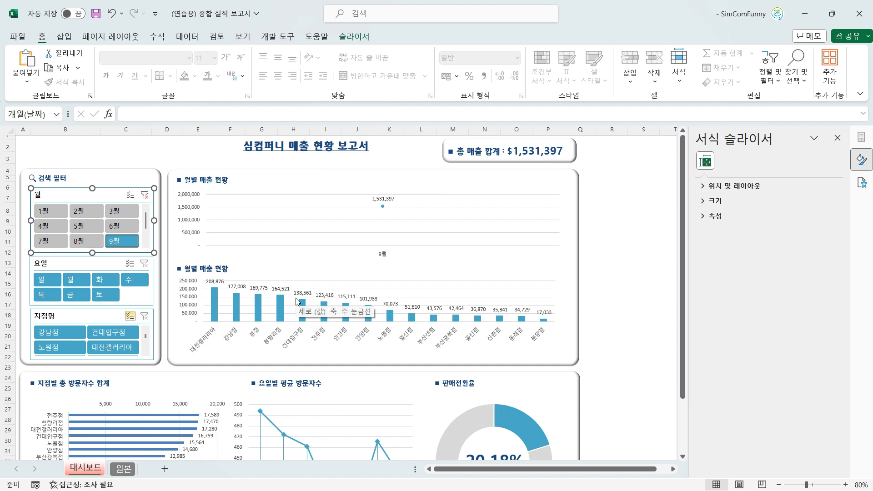
pyautogui.hotkey('ctrl', 'shift', 'F1')
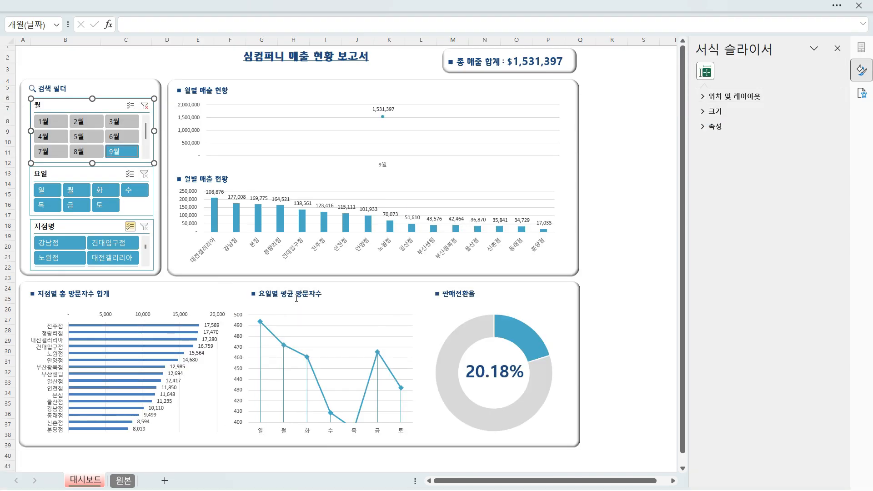
# Hide the items with no data in the 월 slicer through its slicer settings
pyautogui.scroll(-2, 91, 152)
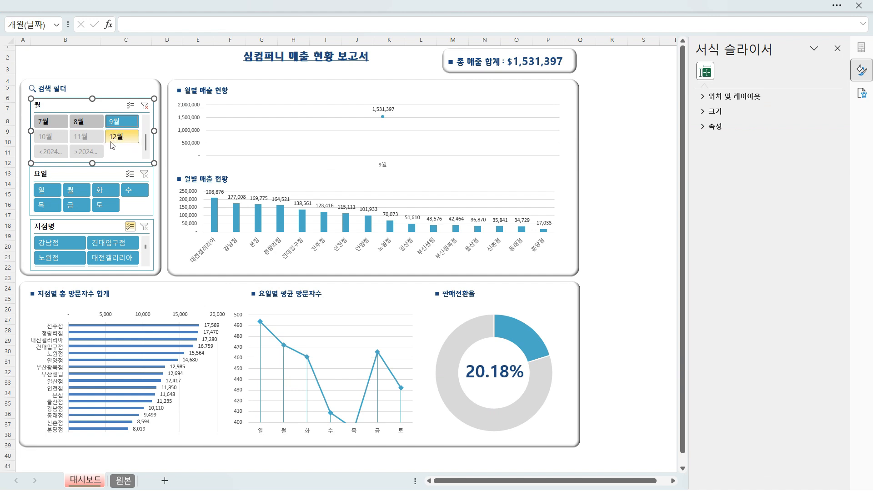
pyautogui.rightClick(112, 94)
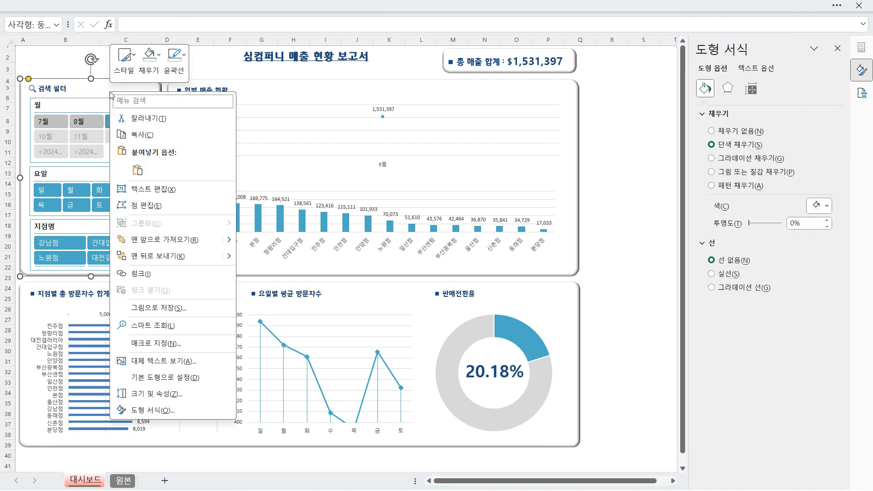
pyautogui.click(91, 106)
pyautogui.rightClick(90, 105)
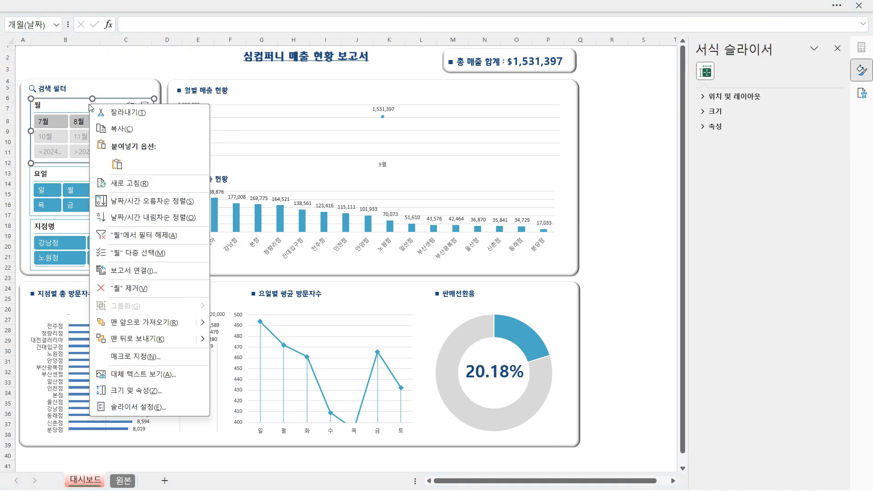
pyautogui.click(145, 407)
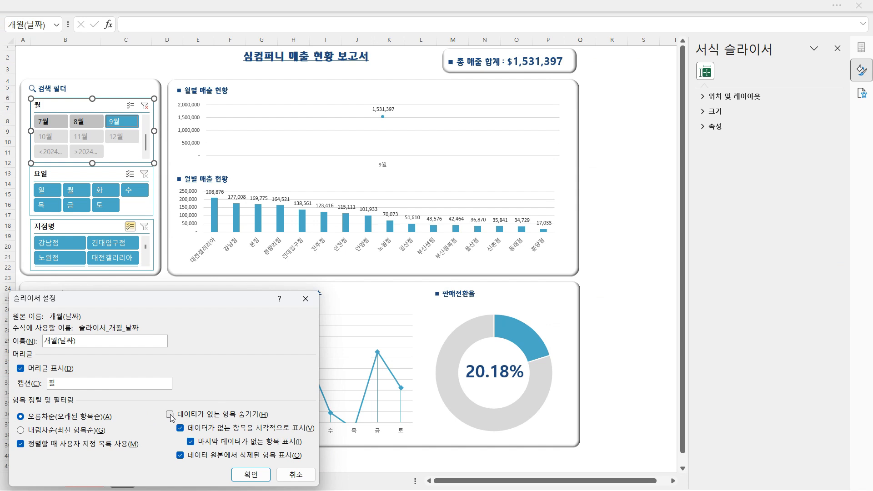
pyautogui.click(169, 414)
pyautogui.click(234, 469)
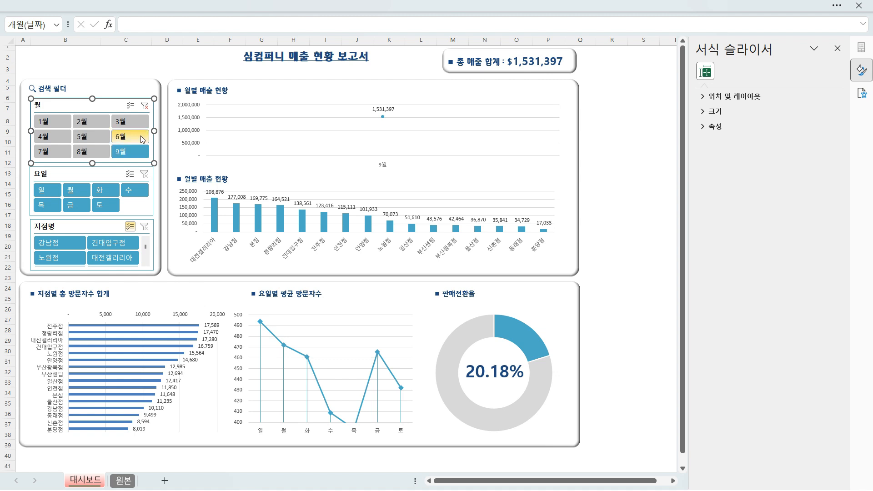
# Filter the dashboard by 3월, 2월, 1월, 4월, 5월, 6월, 9월, 8월 and 4월 in turn, and compare how the charts respond
pyautogui.click(131, 124)
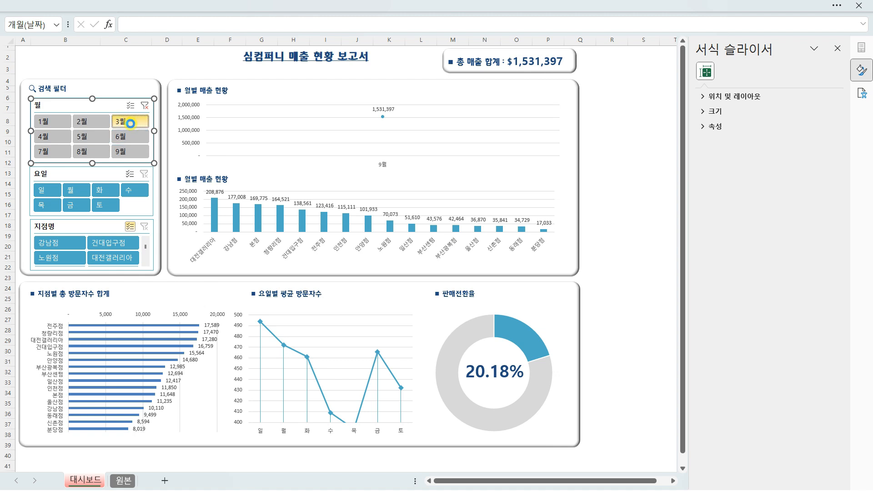
pyautogui.click(80, 122)
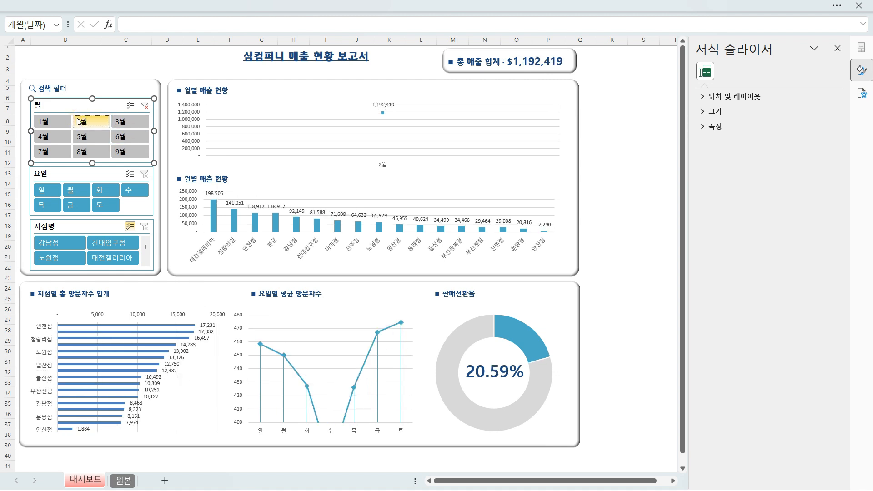
pyautogui.click(43, 121)
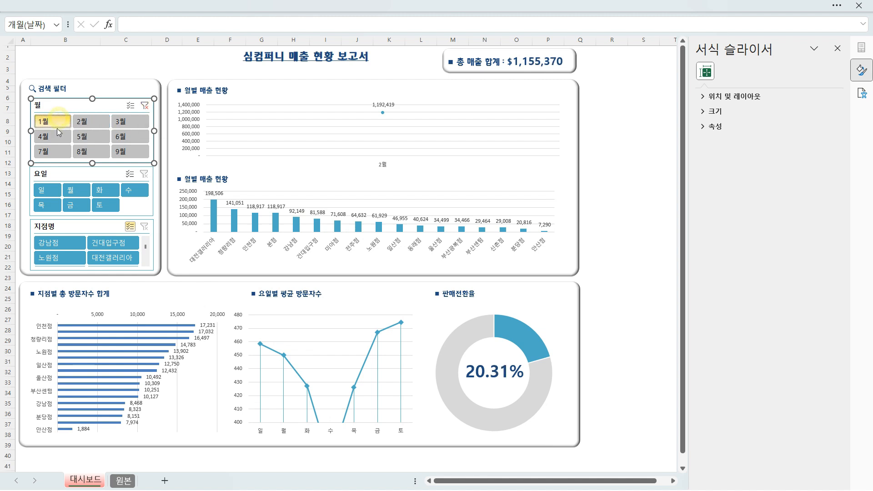
pyautogui.click(43, 137)
pyautogui.click(83, 135)
pyautogui.click(130, 136)
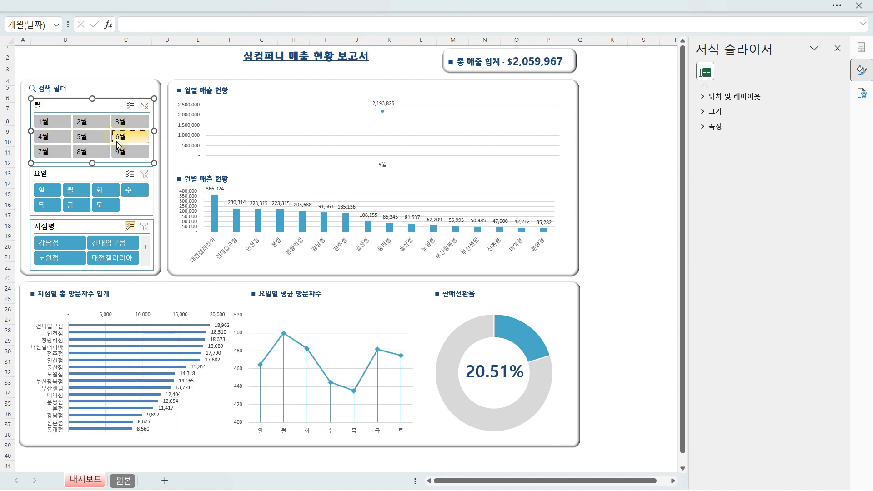
pyautogui.click(130, 151)
pyautogui.click(90, 155)
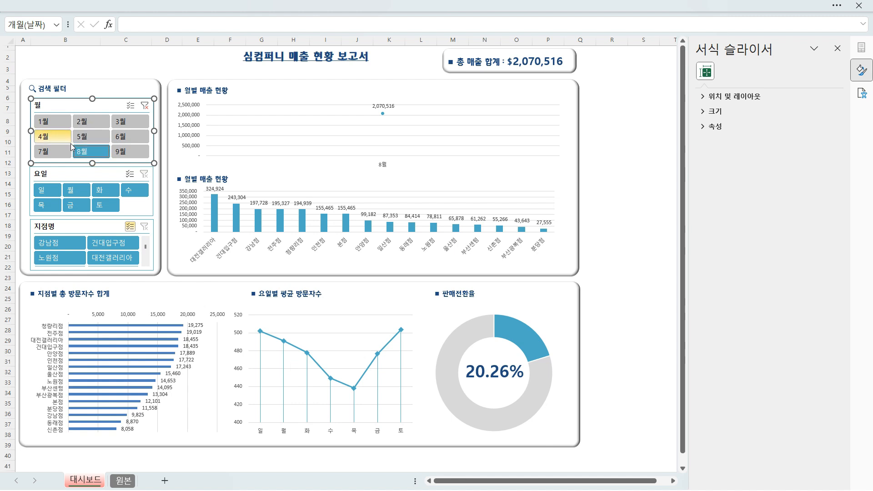
pyautogui.click(43, 136)
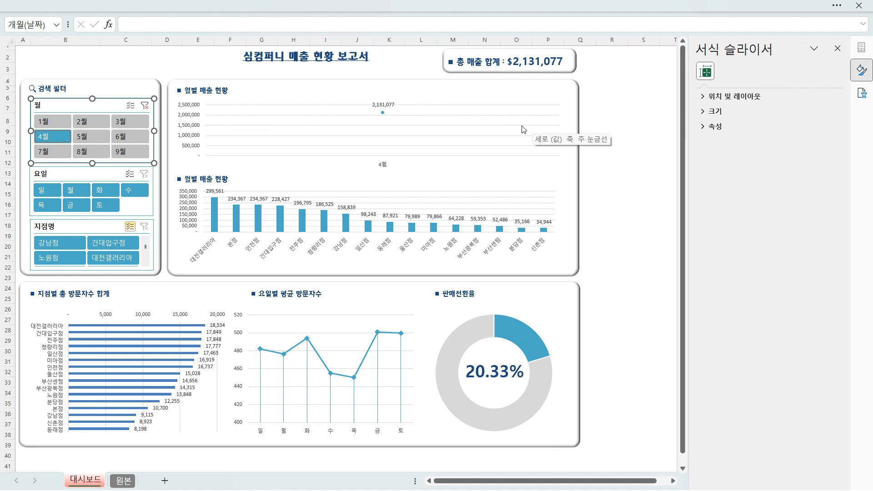
# Clear the 월 slicer's filter and disconnect it from the 월별매출현황 pivot table in its report connections
pyautogui.click(145, 106)
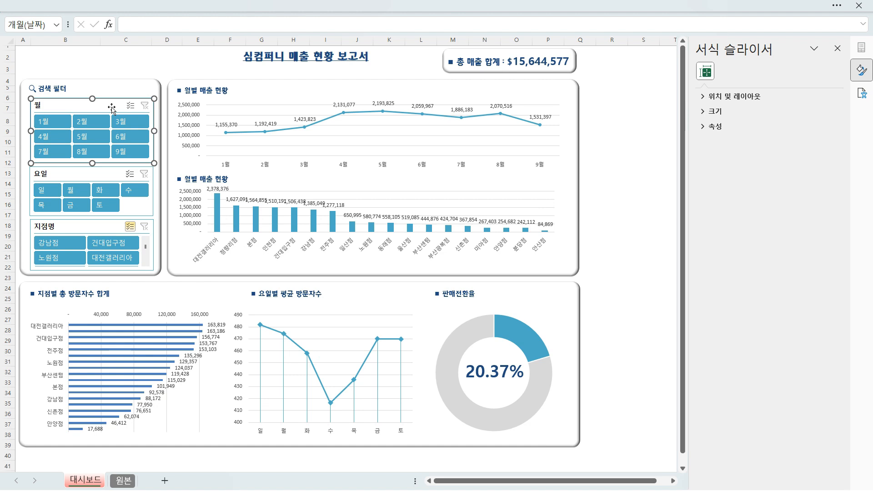
pyautogui.rightClick(111, 108)
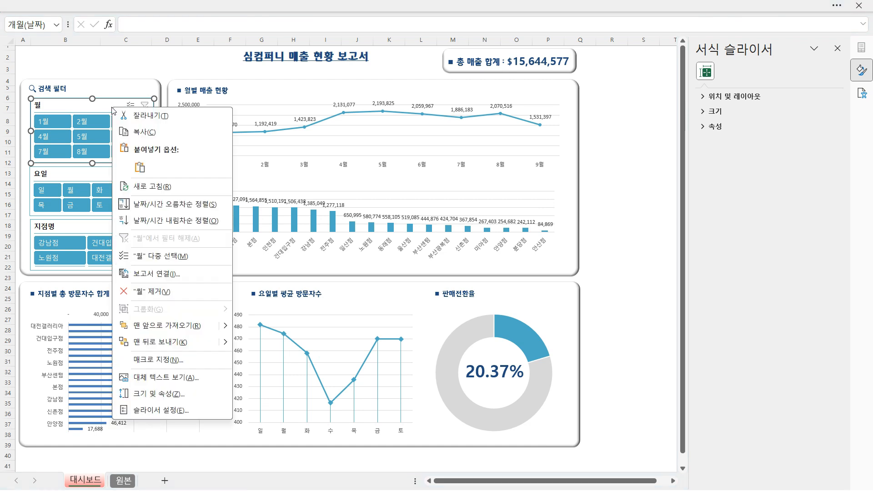
pyautogui.click(171, 280)
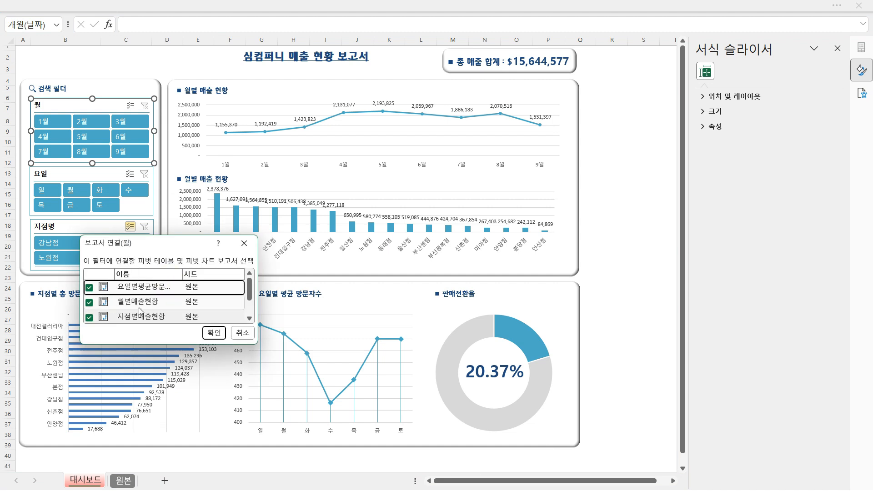
pyautogui.click(89, 303)
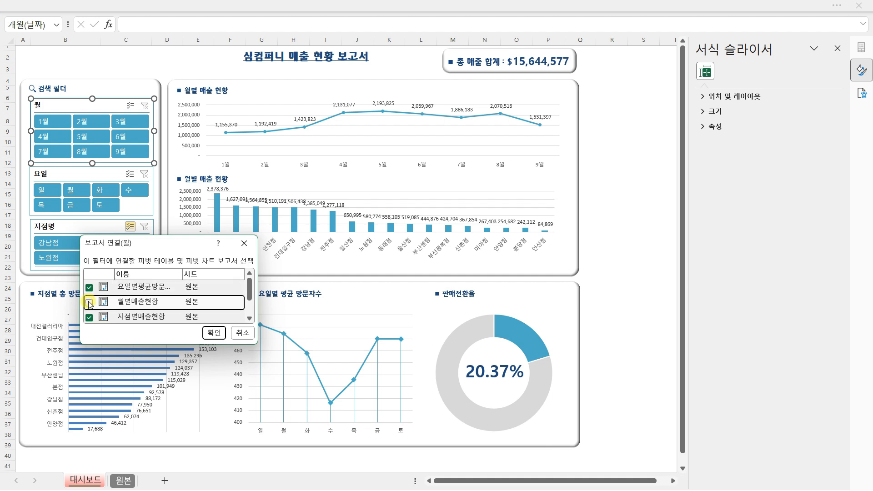
pyautogui.click(213, 333)
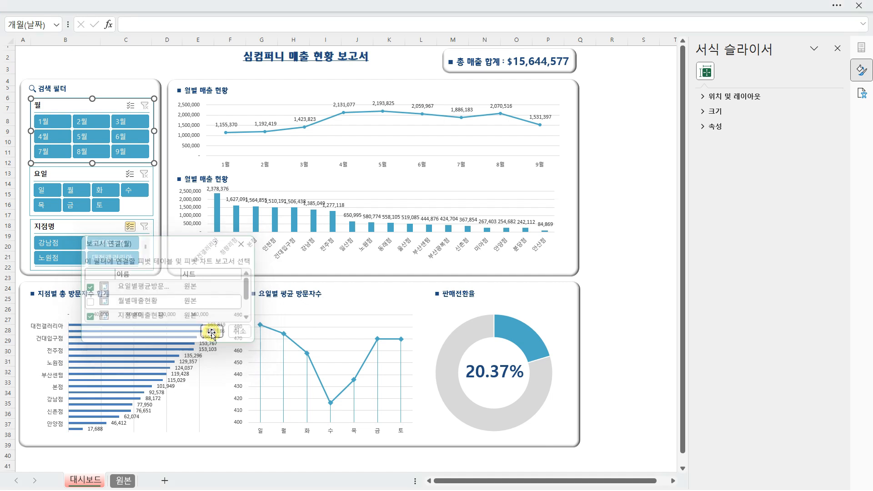
# Connect the unfiltered 요일 slicer to all five pivot tables on the 원본 sheet, adding the four unconnected ones
pyautogui.click(106, 190)
pyautogui.click(144, 175)
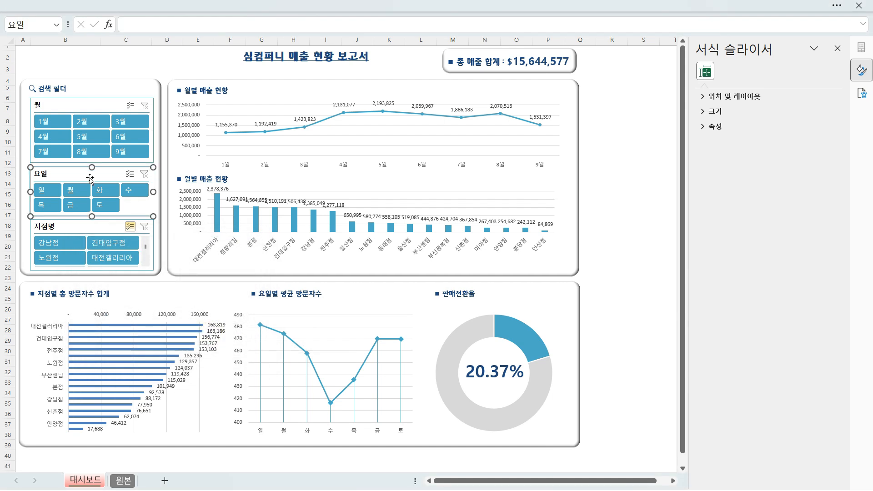
pyautogui.rightClick(92, 177)
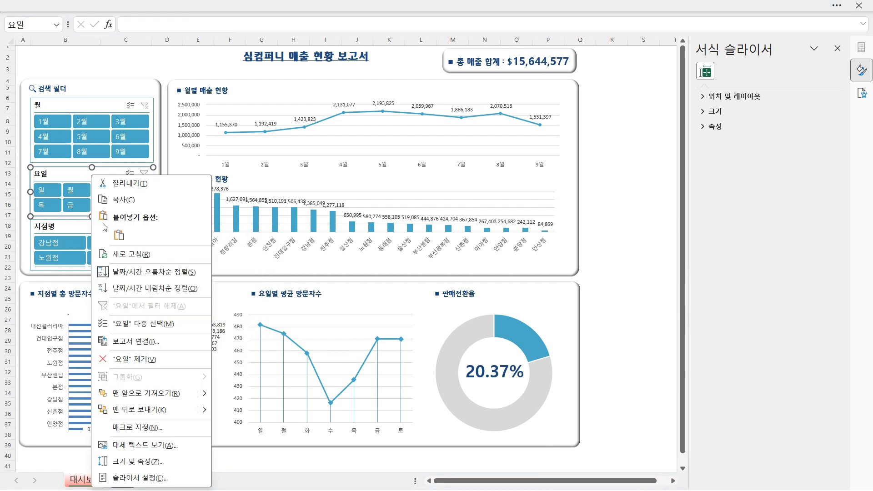
pyautogui.click(122, 341)
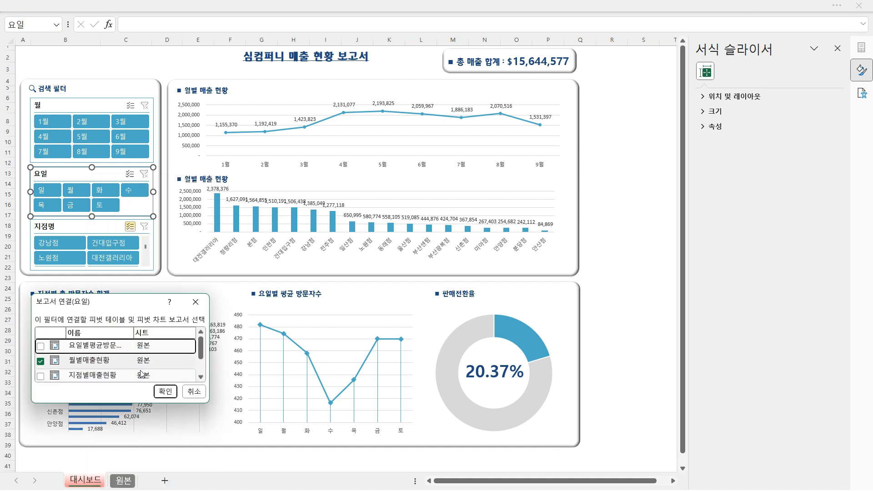
pyautogui.click(40, 346)
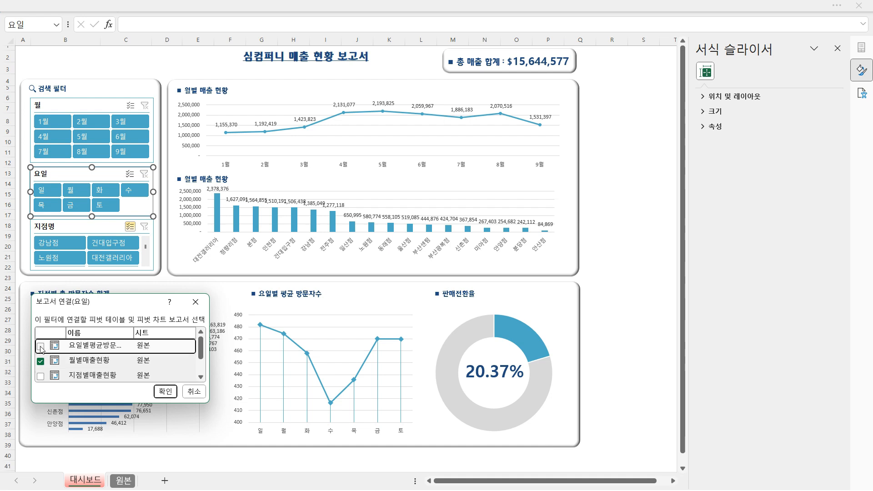
pyautogui.click(41, 376)
pyautogui.scroll(-1, 41, 377)
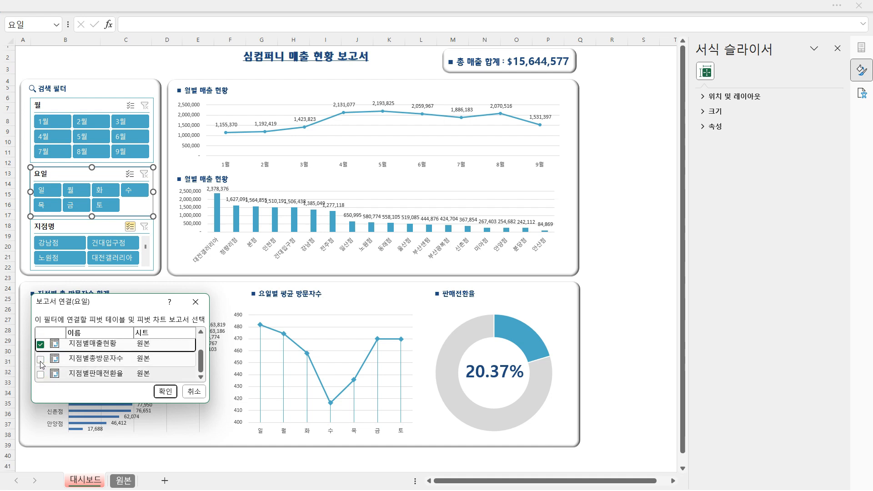
pyautogui.click(40, 359)
pyautogui.click(41, 376)
pyautogui.scroll(1, 41, 376)
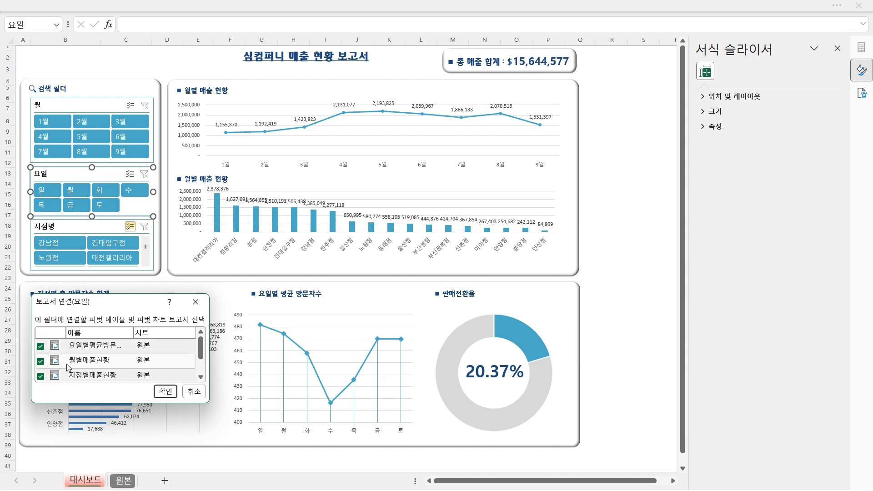
pyautogui.click(166, 391)
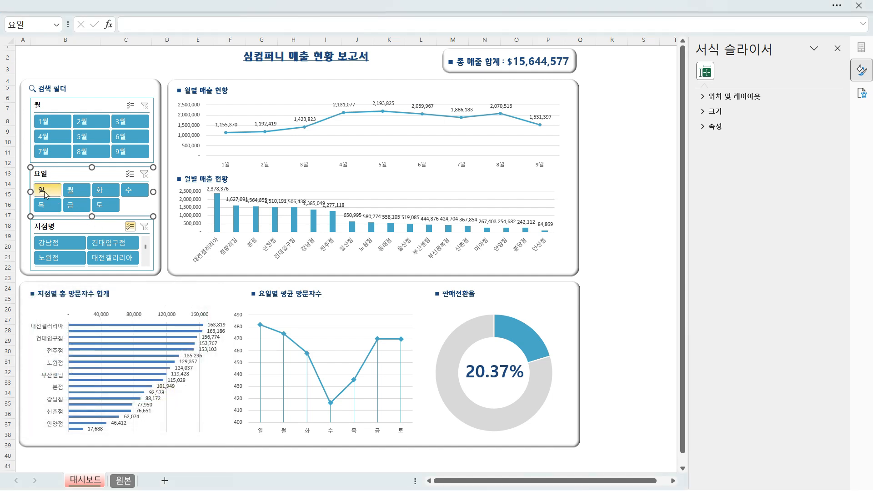
# Filter the dashboard by each weekday in the 요일 slicer, compare how the charts respond, and clear the filter
pyautogui.click(45, 191)
pyautogui.click(71, 193)
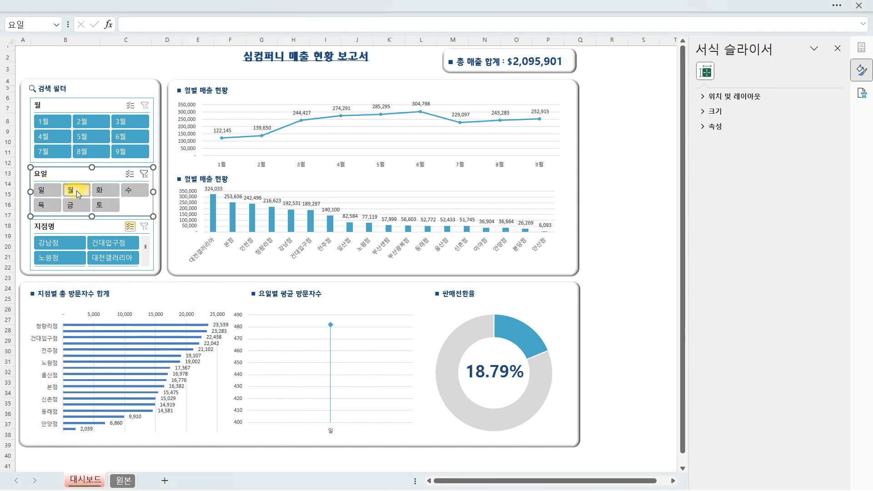
pyautogui.click(102, 191)
pyautogui.click(132, 191)
pyautogui.click(119, 203)
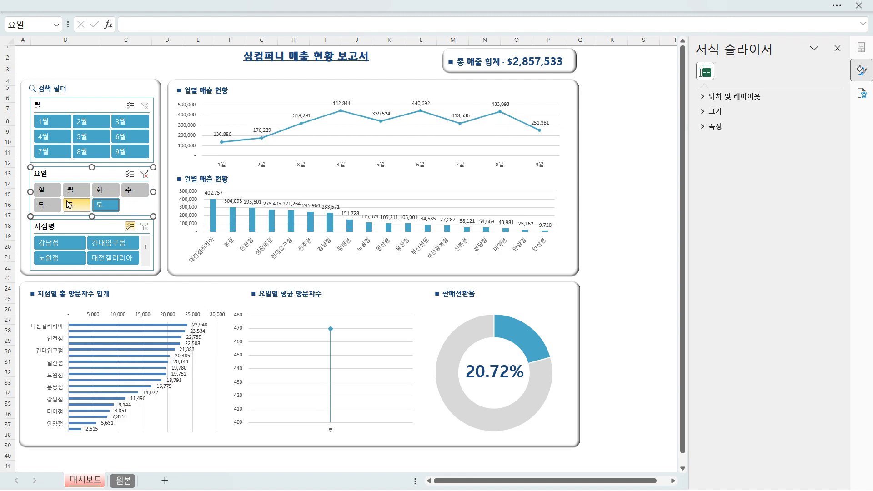
pyautogui.click(72, 205)
pyautogui.click(49, 209)
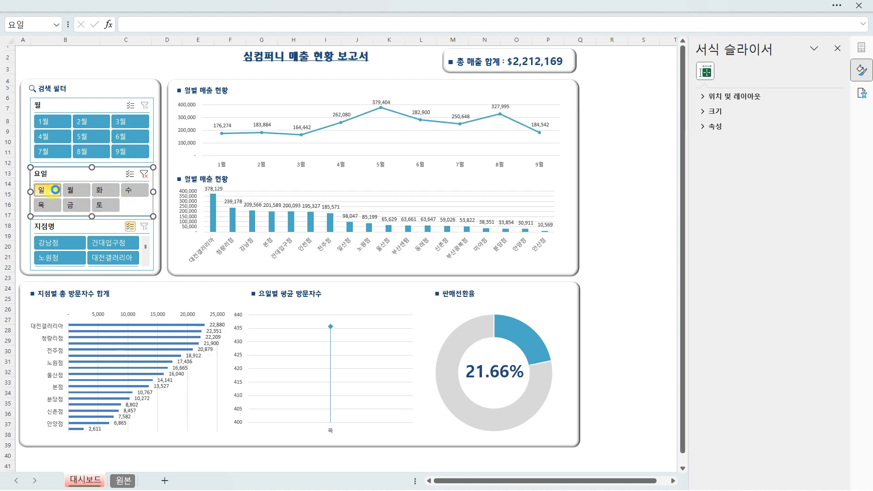
pyautogui.click(46, 190)
pyautogui.click(143, 174)
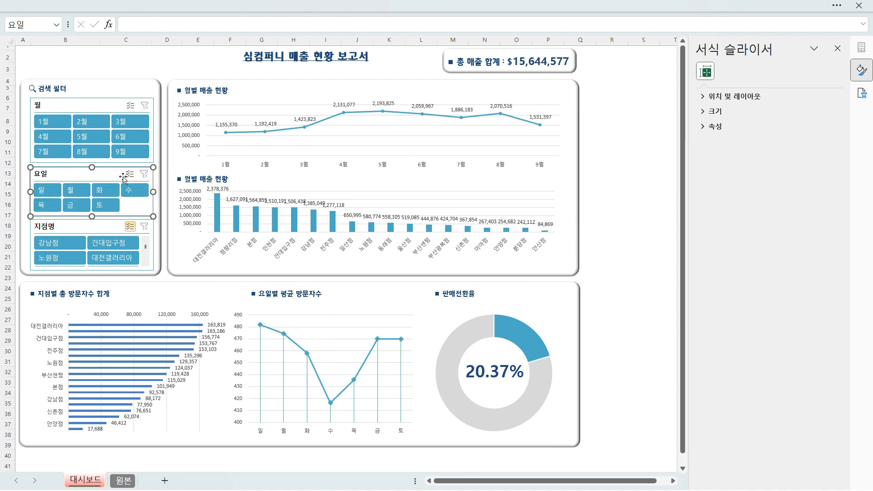
# Disconnect the 요일 slicer from the weekday average visitors pivot table (요일별평균방문...) in its report connections
pyautogui.rightClick(101, 180)
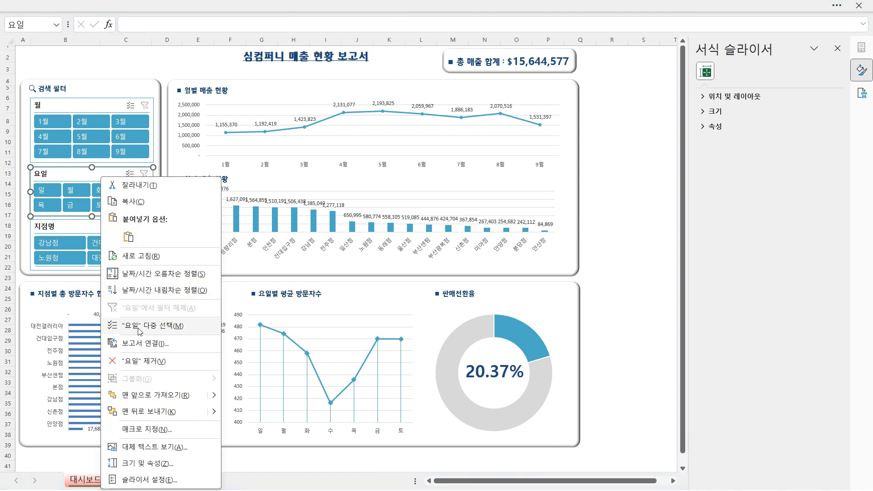
pyautogui.click(139, 344)
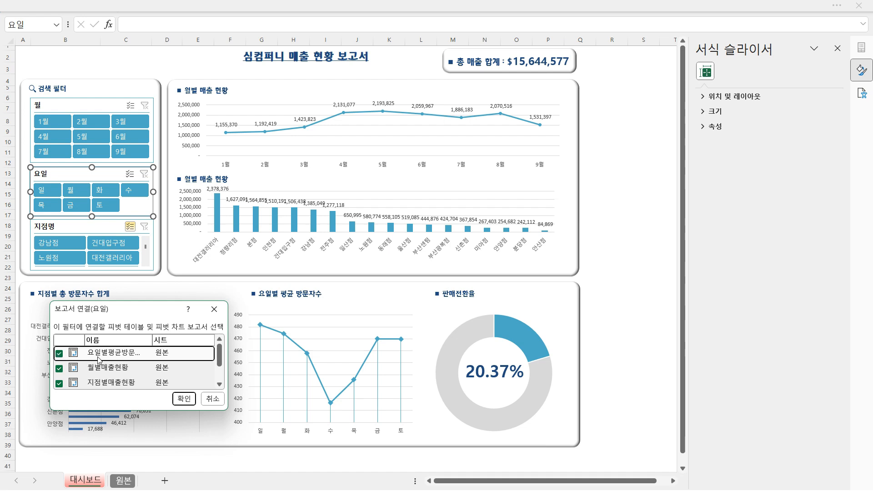
pyautogui.click(58, 353)
pyautogui.click(184, 399)
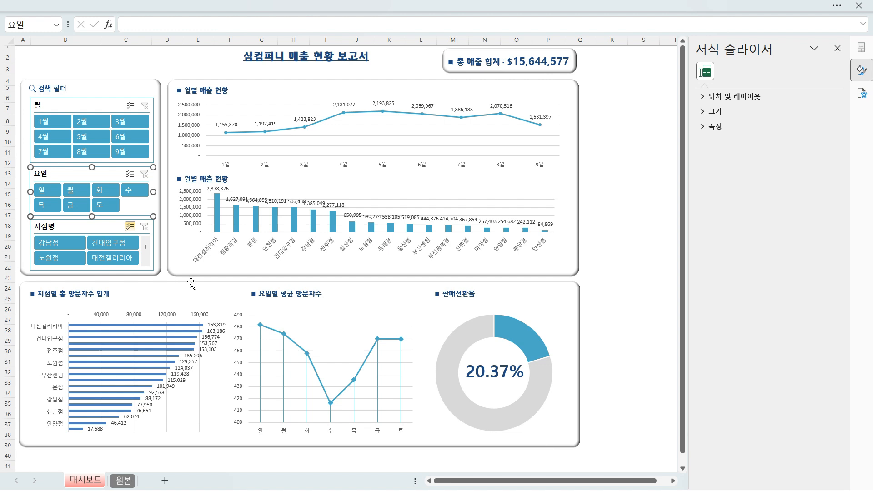
# Retest the 요일 slicer with 화, 수, 토, 금, 목 and 월, comparing the charts, and clear its filter
pyautogui.click(101, 189)
pyautogui.click(128, 190)
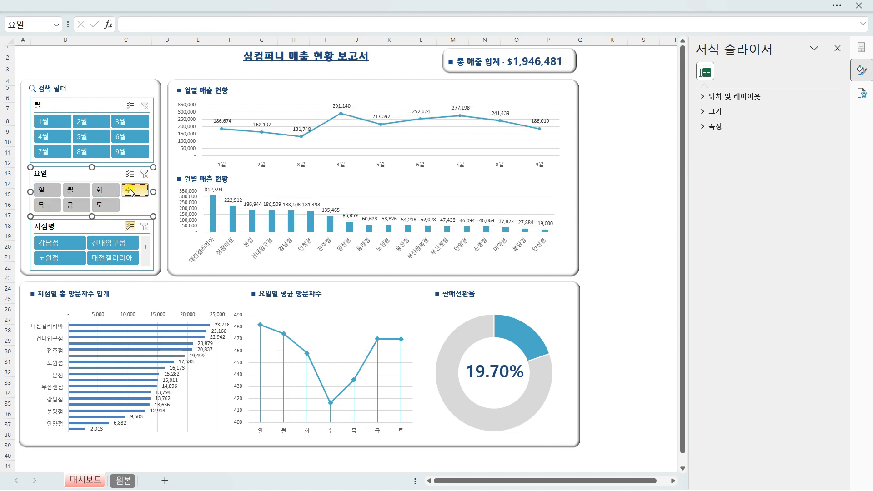
pyautogui.click(115, 200)
pyautogui.click(76, 206)
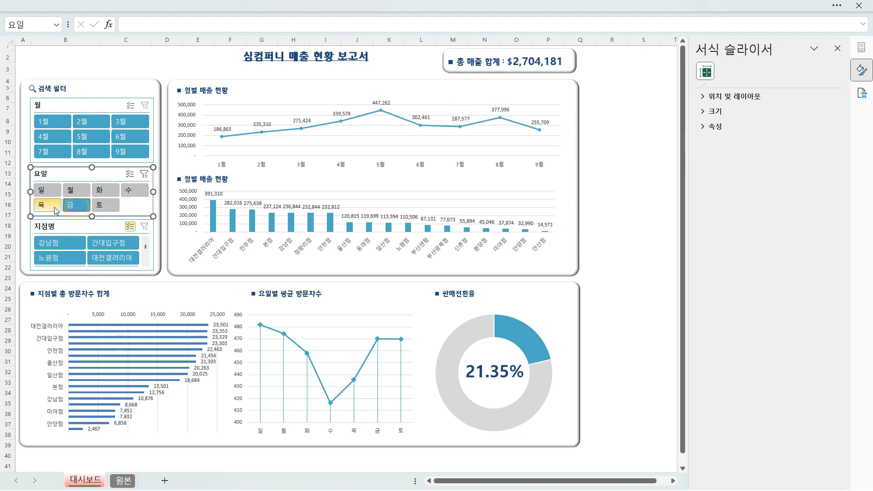
pyautogui.click(47, 206)
pyautogui.click(72, 191)
pyautogui.click(97, 188)
pyautogui.click(129, 191)
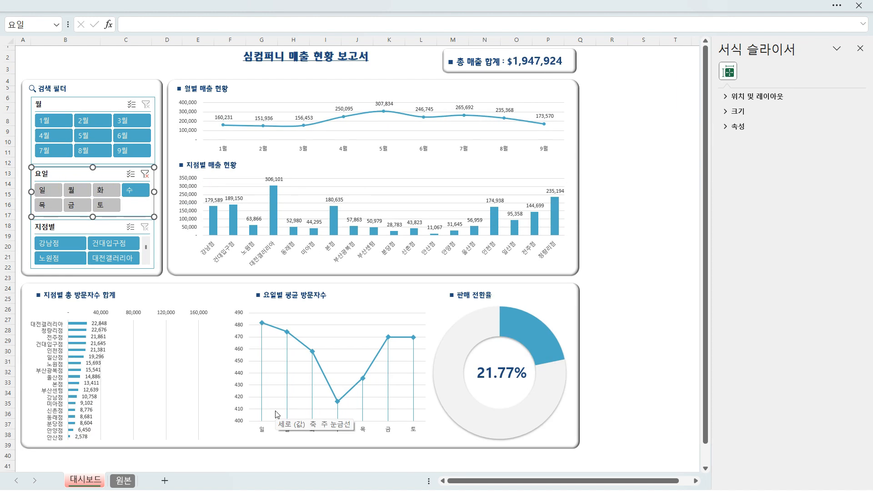
pyautogui.click(144, 174)
# Connect the 지점별 slicer to all five pivot tables on the 원본 sheet, adding the four unconnected ones
pyautogui.click(117, 227)
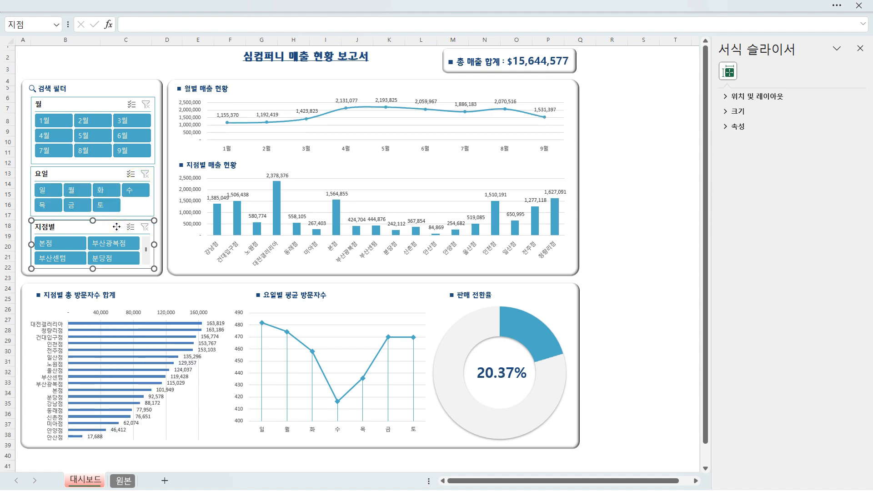
pyautogui.rightClick(117, 227)
pyautogui.click(149, 342)
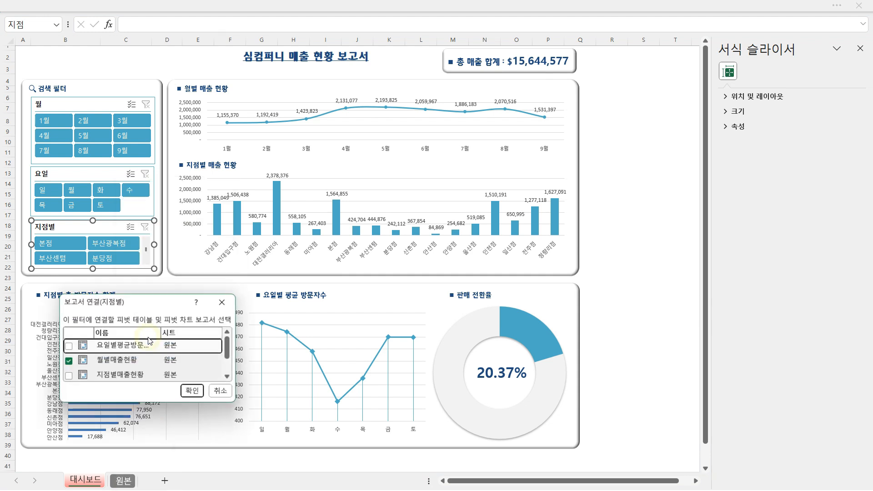
pyautogui.moveTo(155, 302); pyautogui.dragTo(198, 214)
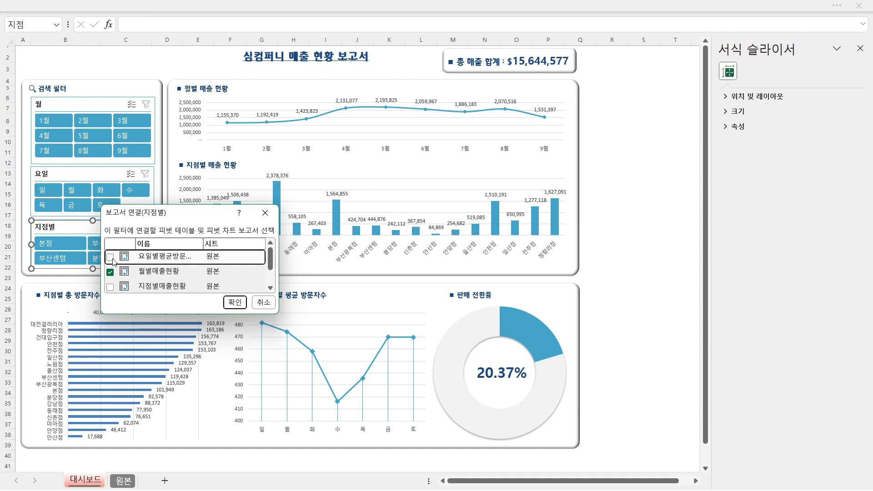
pyautogui.click(110, 287)
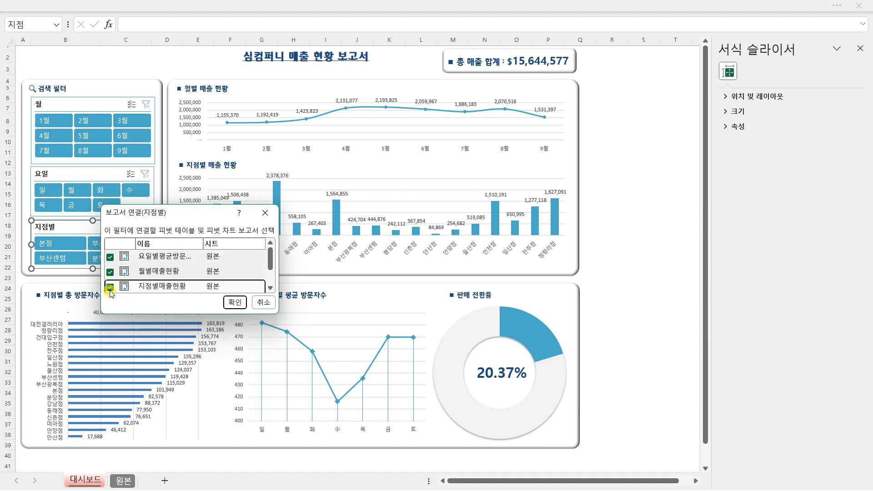
pyautogui.scroll(-2, 110, 291)
pyautogui.click(110, 270)
pyautogui.click(110, 285)
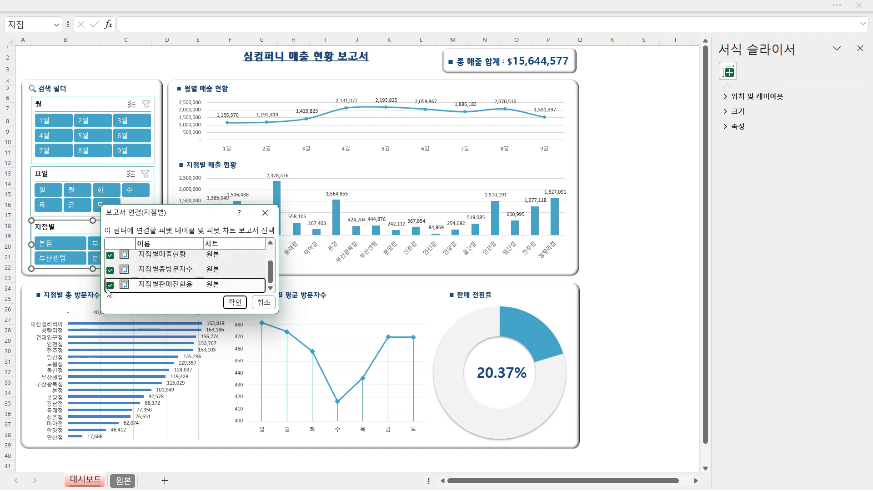
pyautogui.click(235, 301)
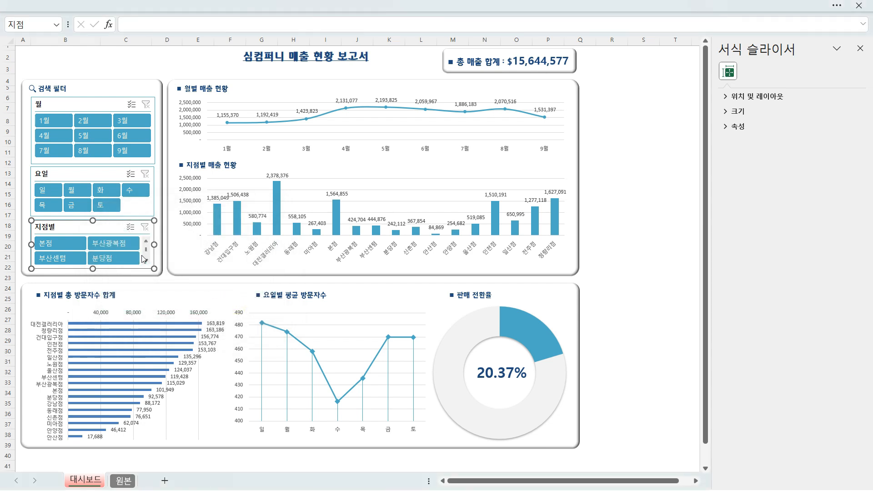
# Filter the dashboard by several stores, including 부산광복점, 분당점, 부산센텀, 전주점, 청량리점 and finally 강남점, and compare the charts
pyautogui.click(107, 244)
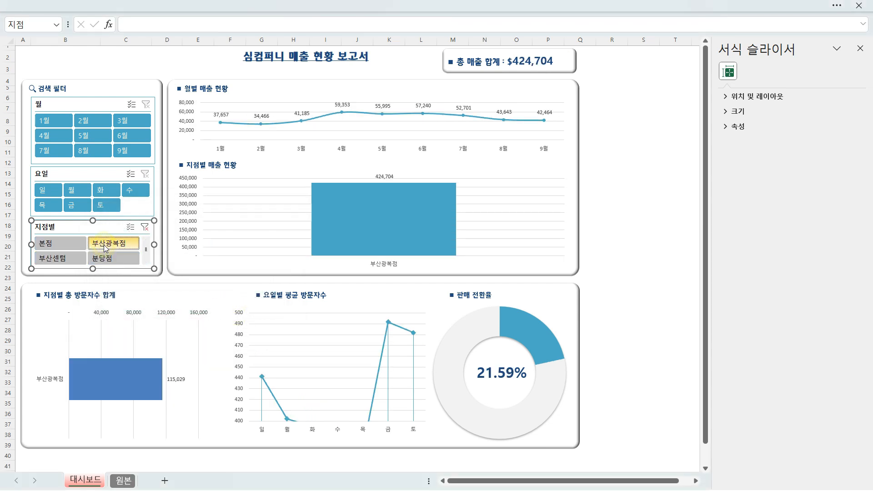
pyautogui.click(105, 258)
pyautogui.click(72, 258)
pyautogui.scroll(-2, 70, 260)
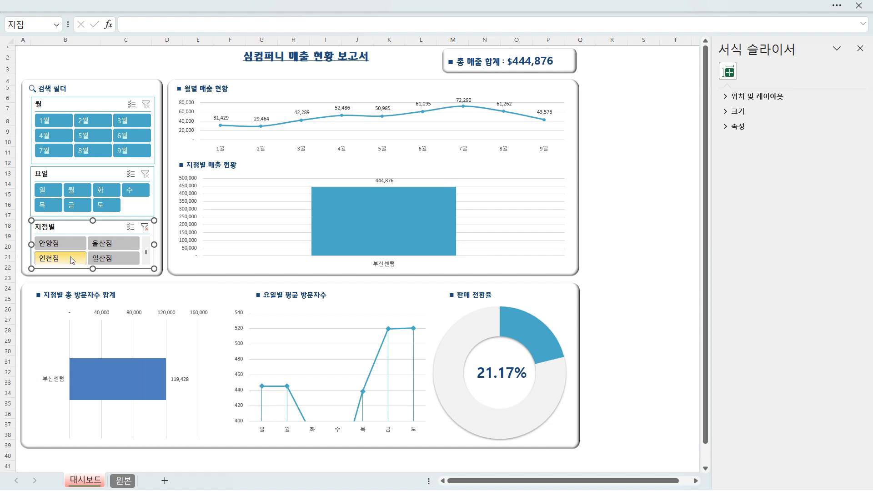
pyautogui.click(68, 244)
pyautogui.click(97, 244)
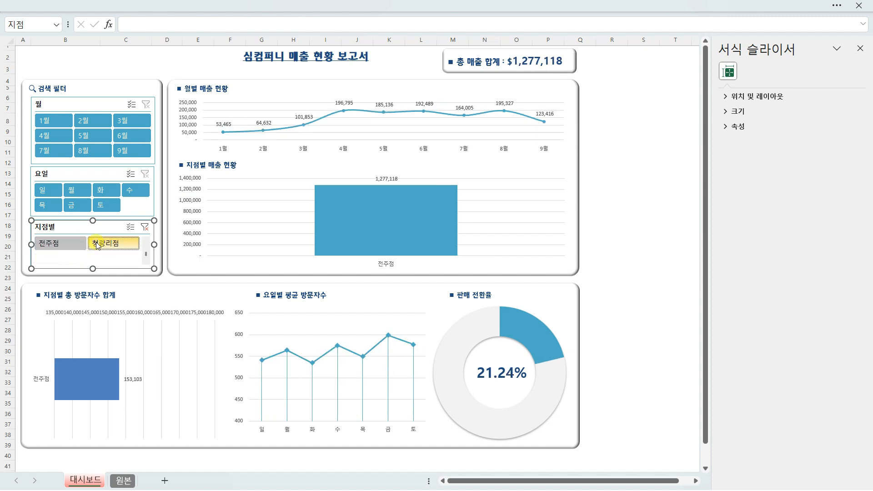
pyautogui.scroll(2, 97, 245)
pyautogui.click(97, 244)
pyautogui.click(80, 245)
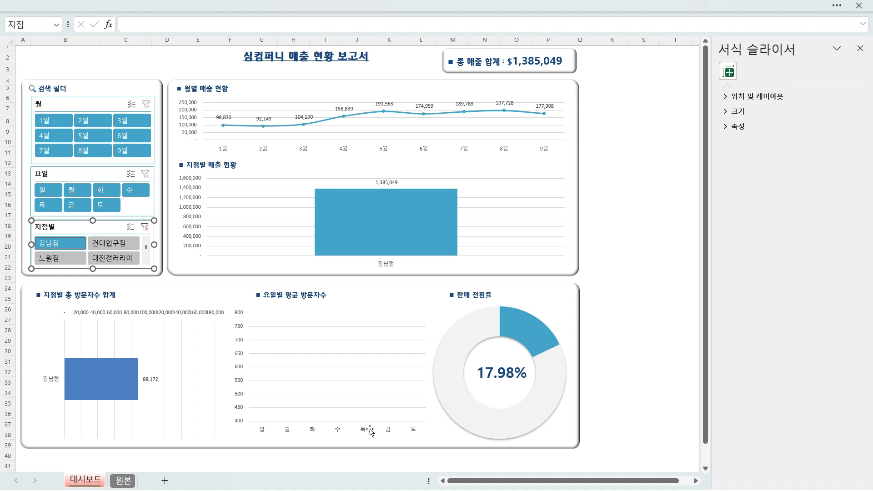
# Set the minimum of the vertical axis in the 요일별 평균 방문자수 chart to 200
pyautogui.click(237, 411)
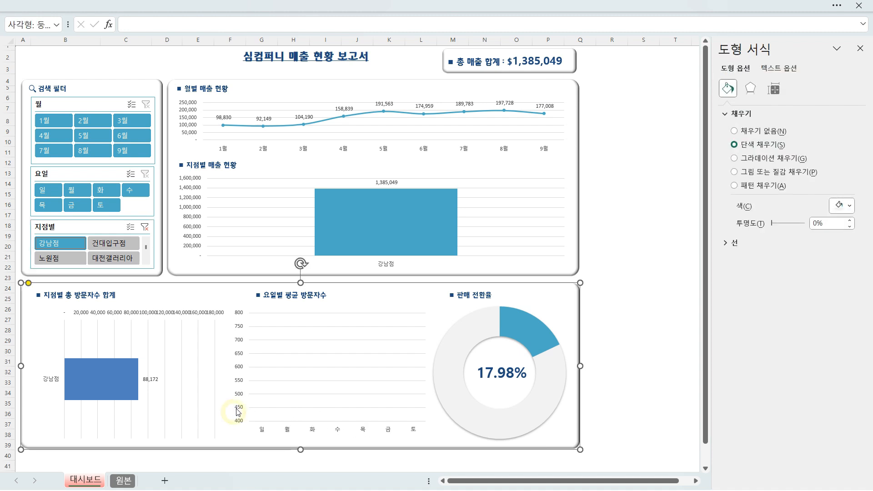
pyautogui.click(237, 411)
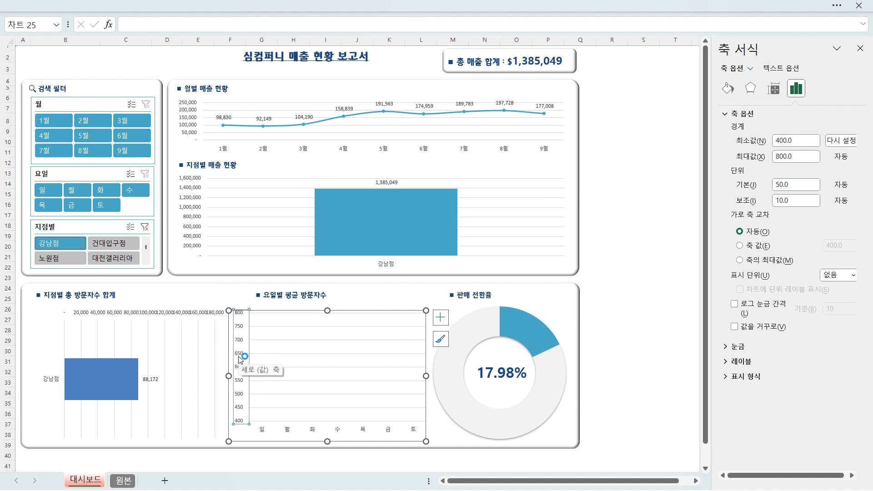
pyautogui.click(795, 142)
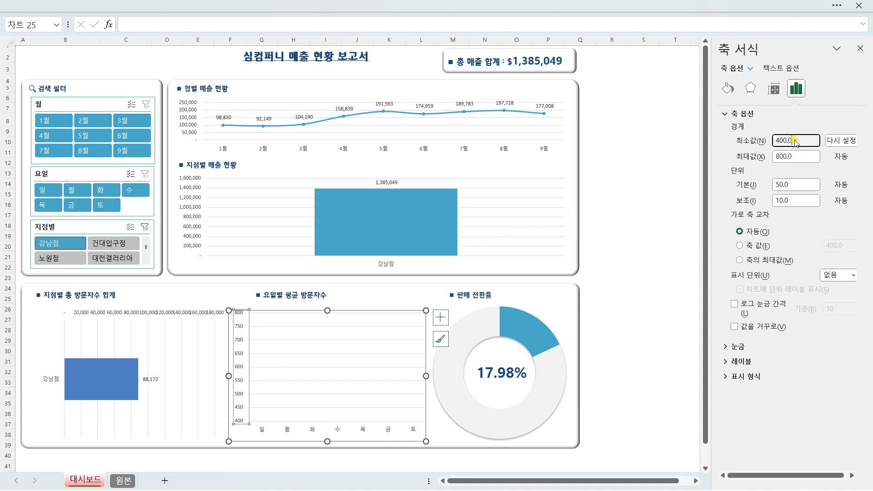
pyautogui.moveTo(795, 141); pyautogui.dragTo(765, 143)
pyautogui.write('200')
pyautogui.press('Return')
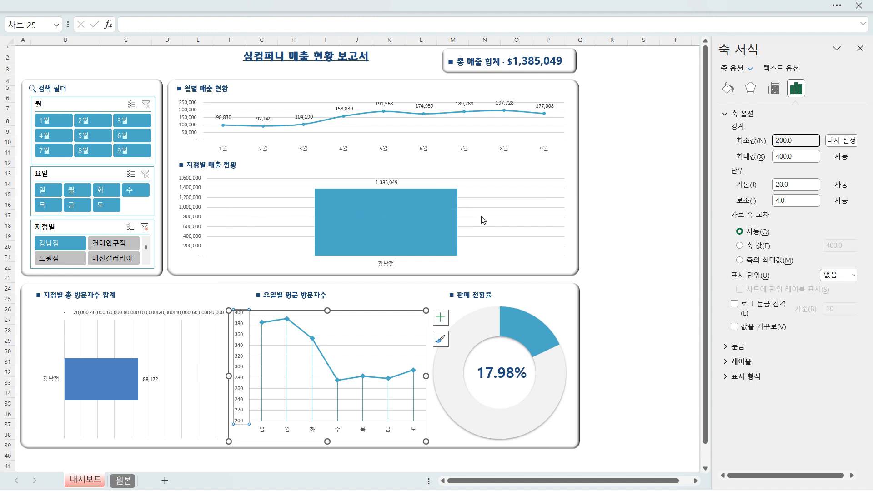
# Disconnect the unfiltered 지점별 slicer from the 지점별매출현황 pivot table and test it with a temporary 강남점 filter
pyautogui.click(145, 228)
pyautogui.rightClick(105, 233)
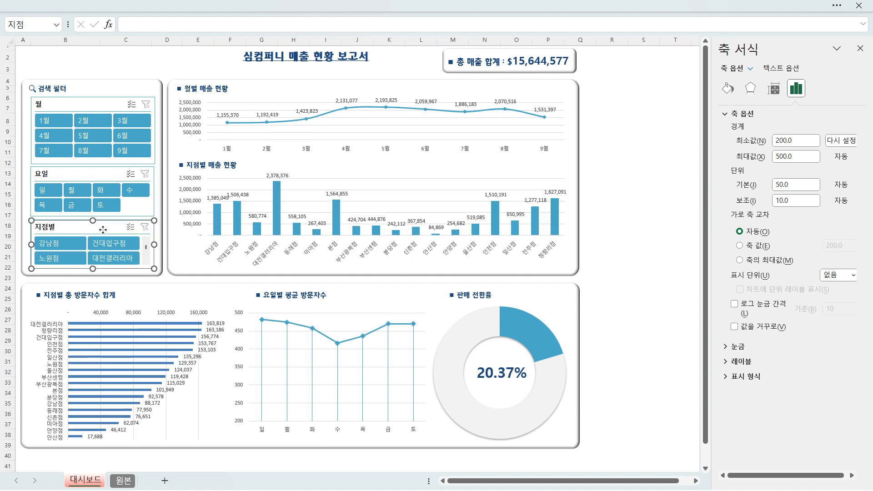
pyautogui.click(144, 342)
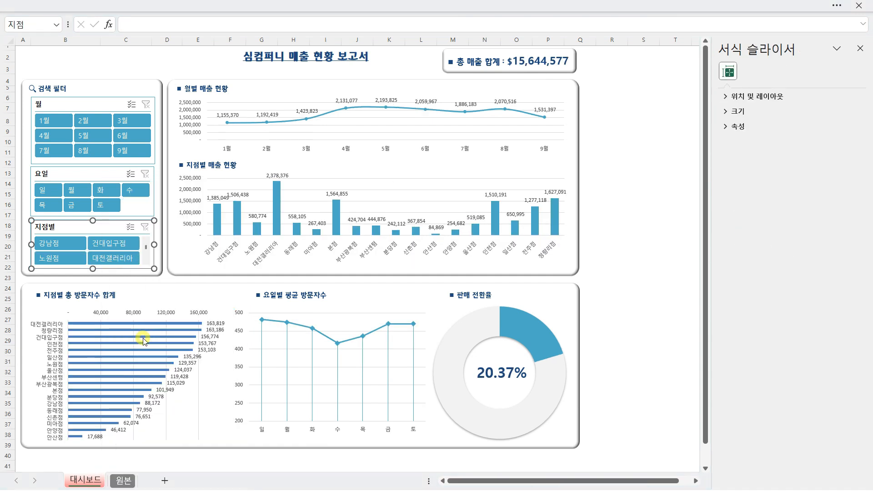
pyautogui.moveTo(142, 310); pyautogui.dragTo(179, 250)
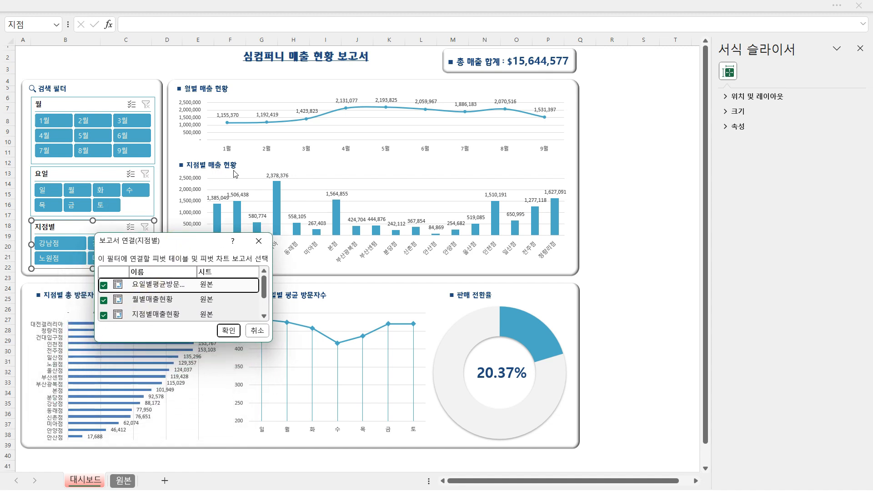
pyautogui.click(104, 315)
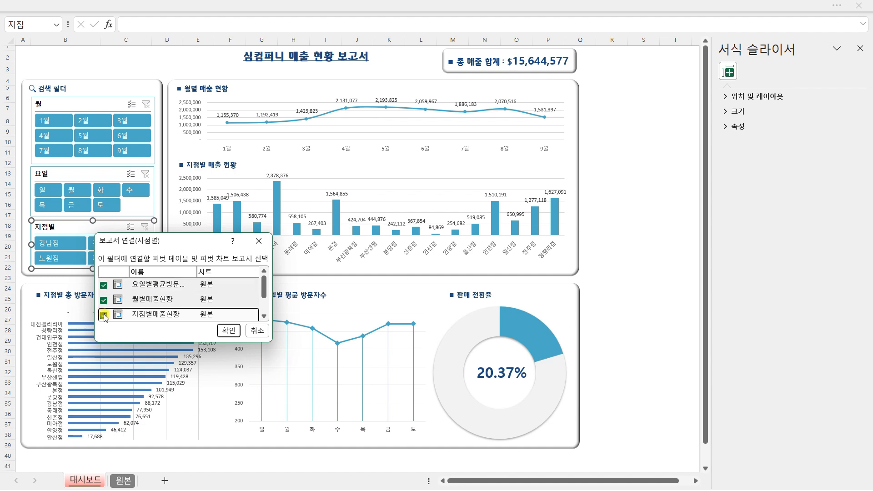
pyautogui.click(108, 316)
pyautogui.click(228, 331)
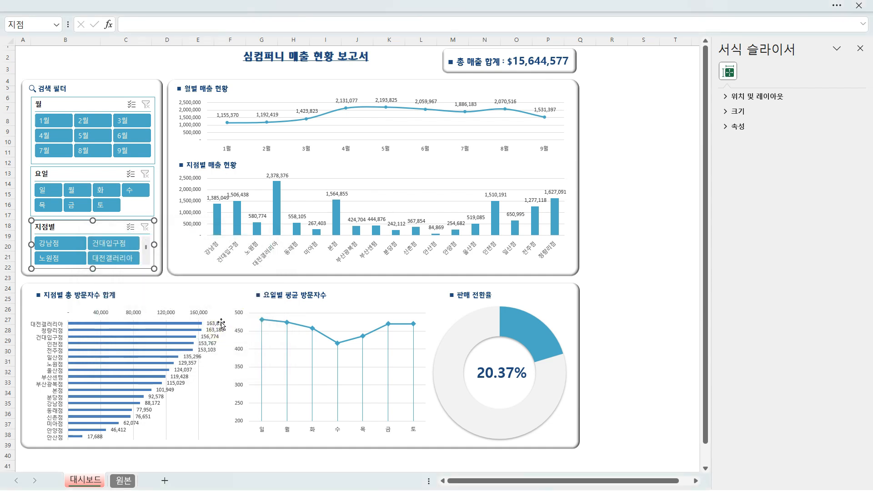
pyautogui.click(80, 242)
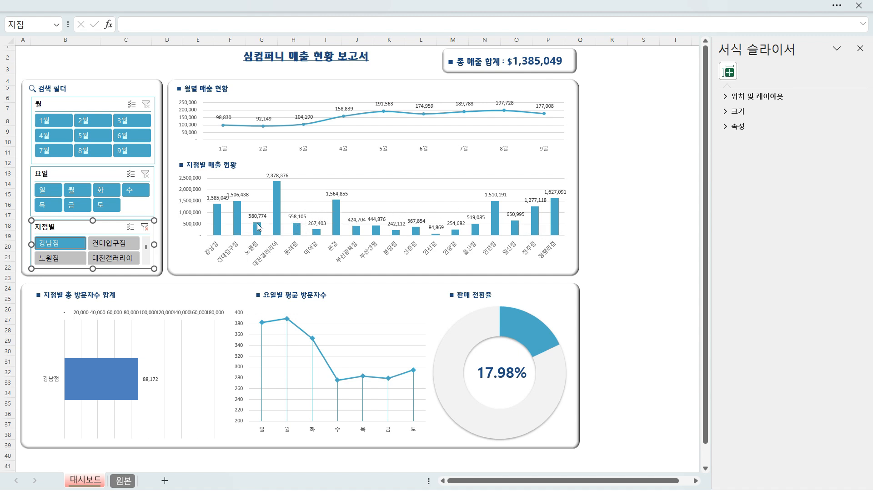
pyautogui.click(145, 229)
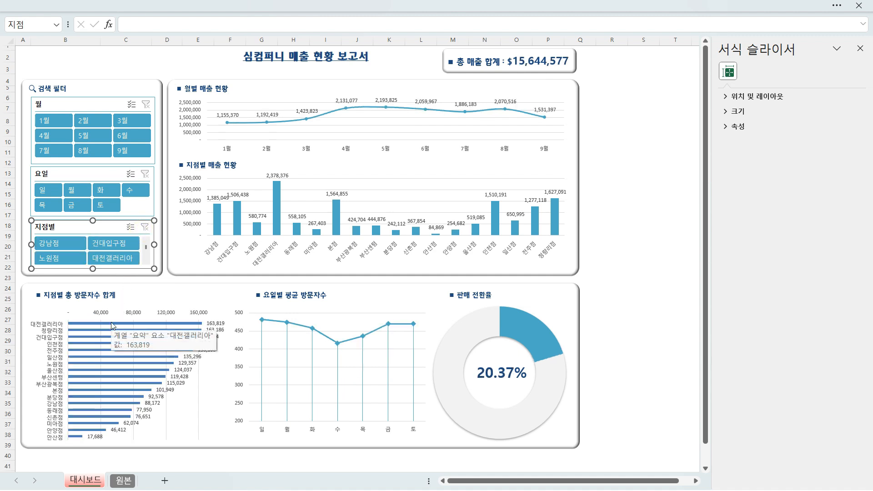
# Change the solid fill colour of the bars in the 지점별 총 방문자수 합계 chart
pyautogui.click(112, 324)
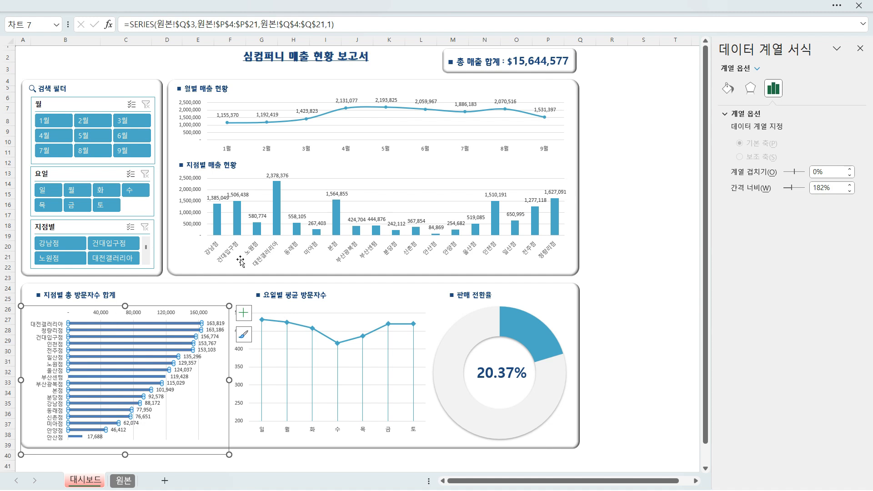
pyautogui.click(727, 90)
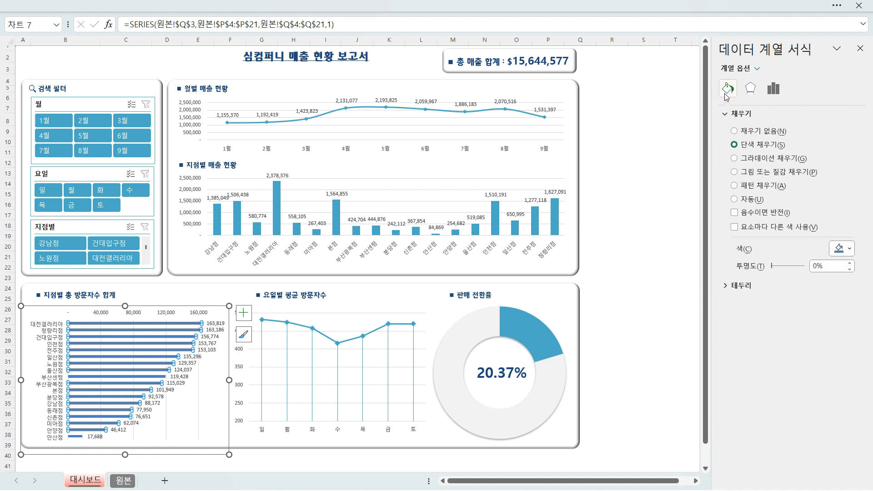
pyautogui.click(728, 114)
pyautogui.click(728, 115)
pyautogui.click(841, 247)
pyautogui.click(859, 279)
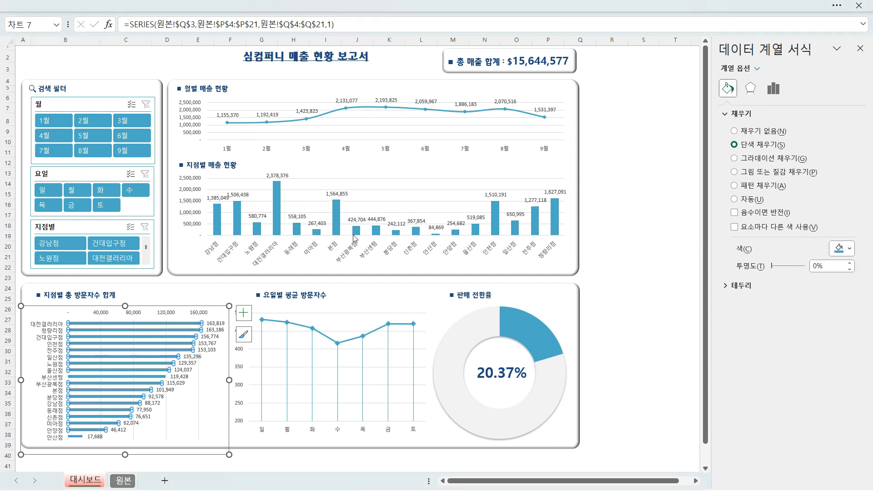
pyautogui.click(434, 291)
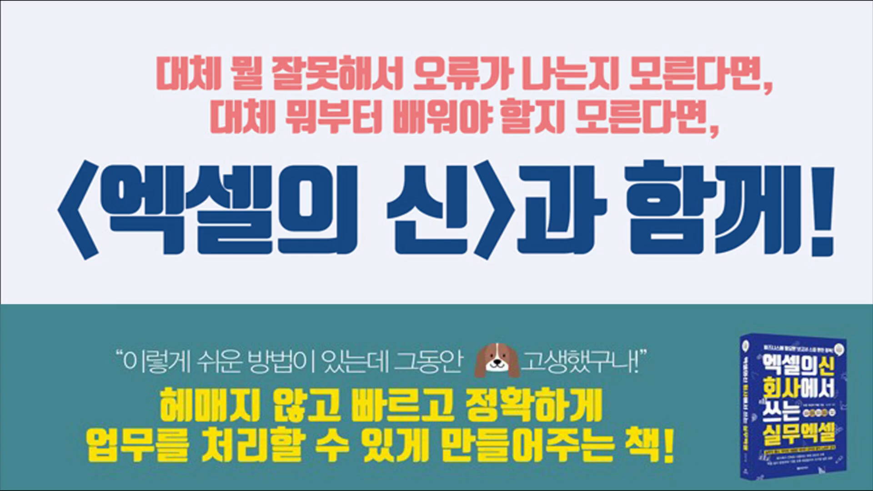